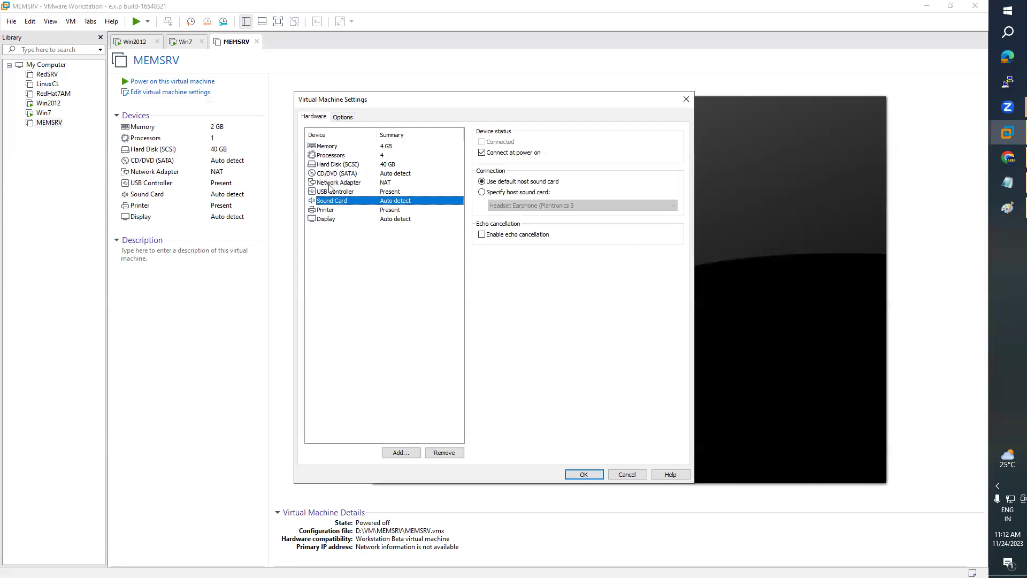
- Attach F:\WinOS\2012 Image.iso as MEMSRV's CD/DVD ISO image and save the VM settings
{"action": "left_click", "coordinate": [483, 207]}
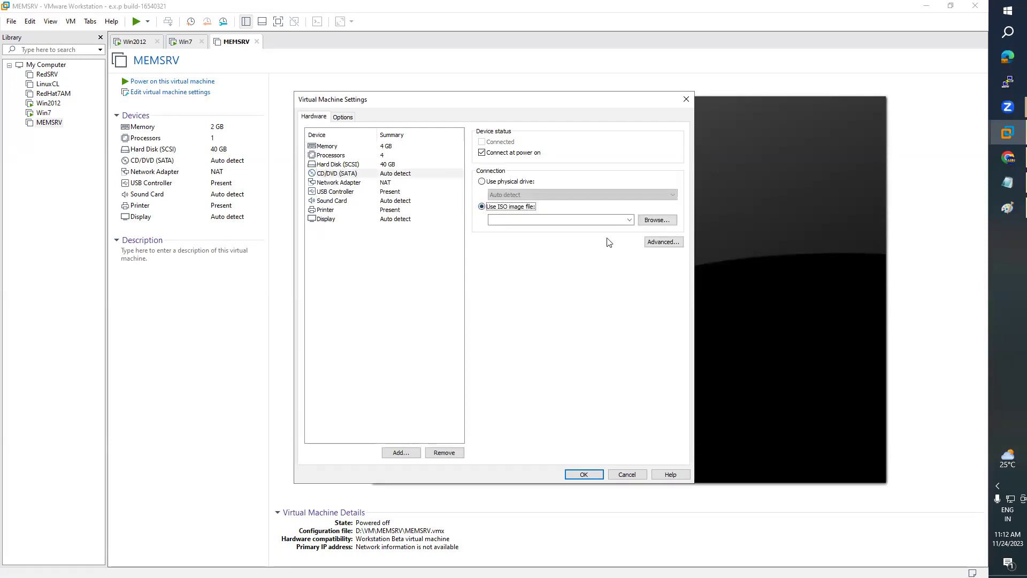
{"action": "left_click", "coordinate": [656, 219]}
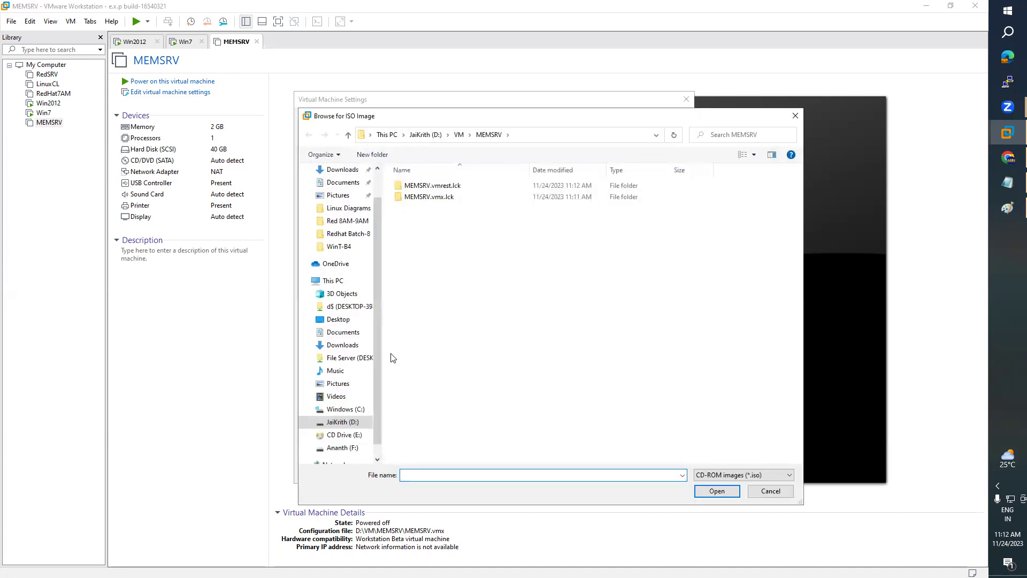
{"action": "left_click", "coordinate": [342, 448]}
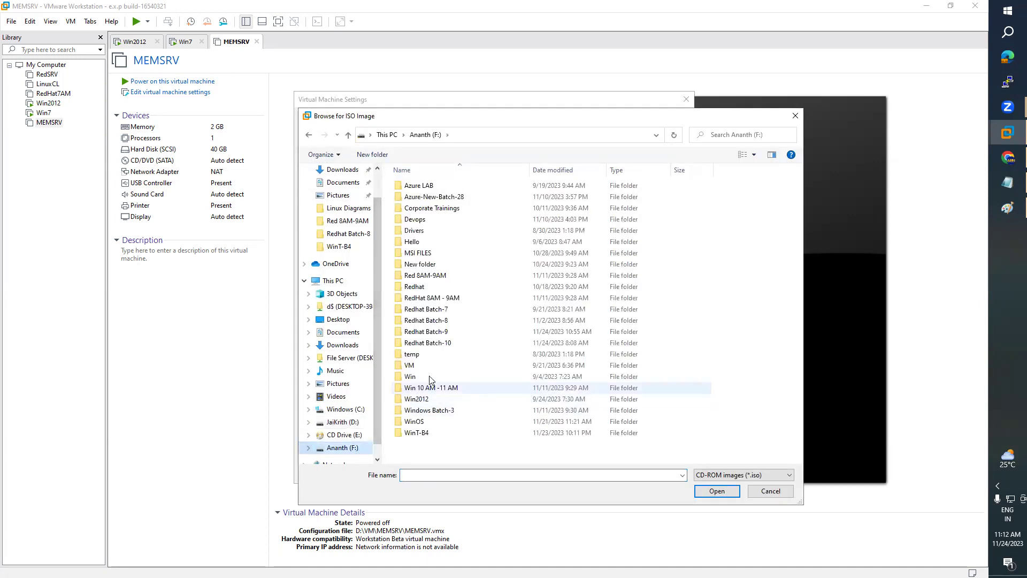
{"action": "double_click", "coordinate": [420, 422]}
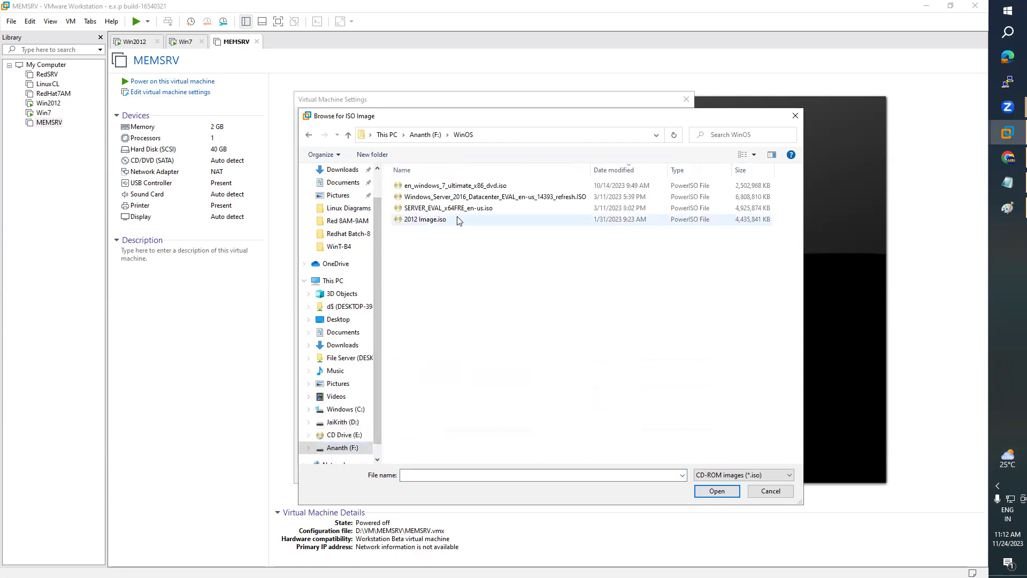
{"action": "left_click", "coordinate": [420, 221]}
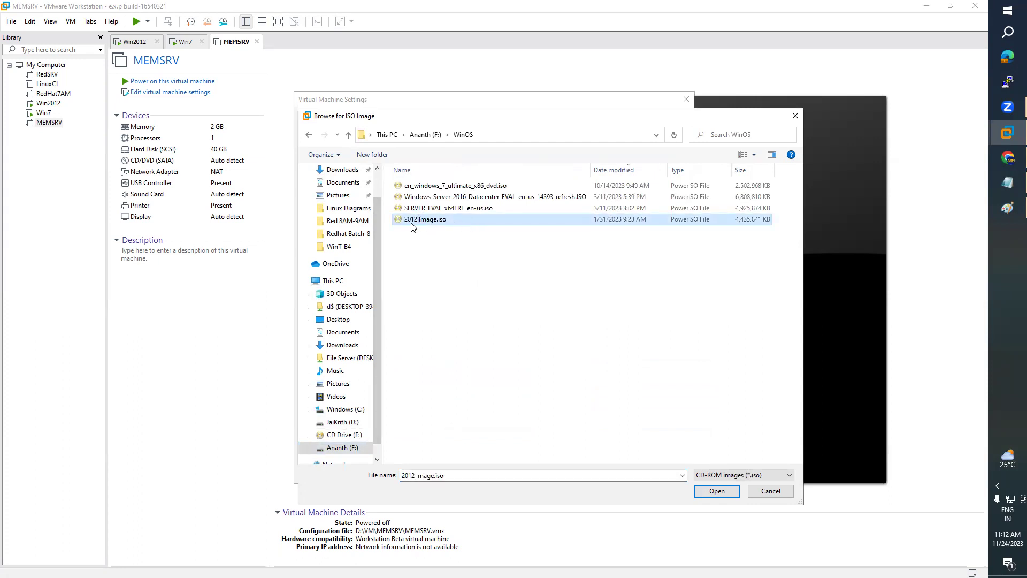
{"action": "left_click", "coordinate": [711, 492]}
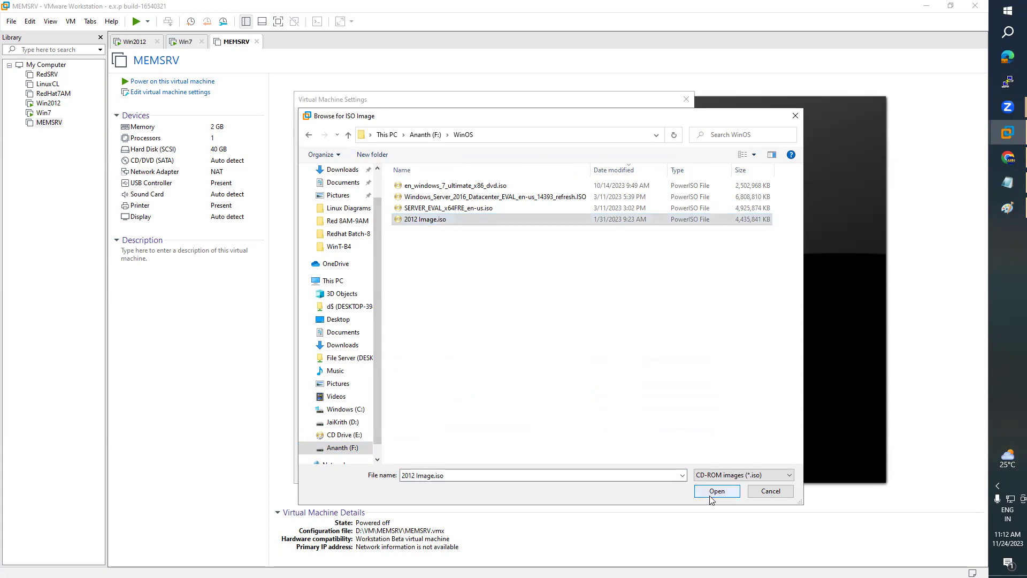
{"action": "left_click", "coordinate": [593, 474]}
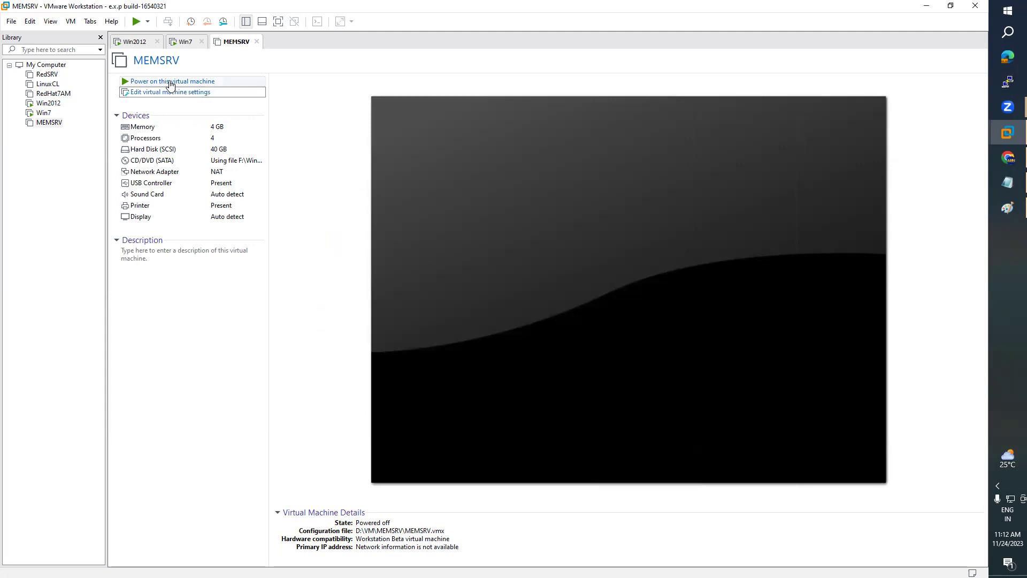
- Power on MEMSRV to boot the 2012 installer, then bring the Notepad class notes forward
{"action": "left_click", "coordinate": [171, 81]}
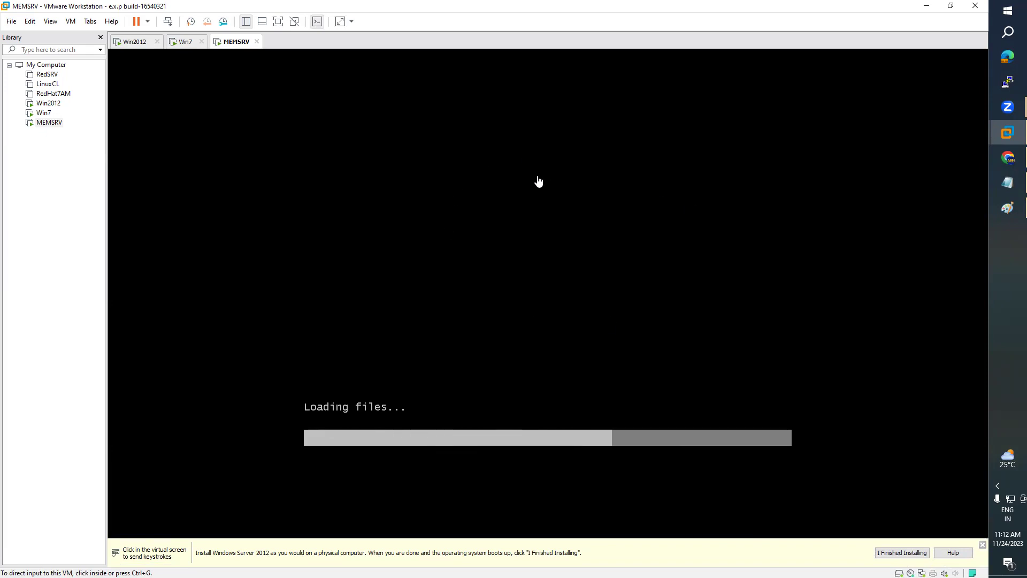
{"action": "left_click", "coordinate": [1011, 190]}
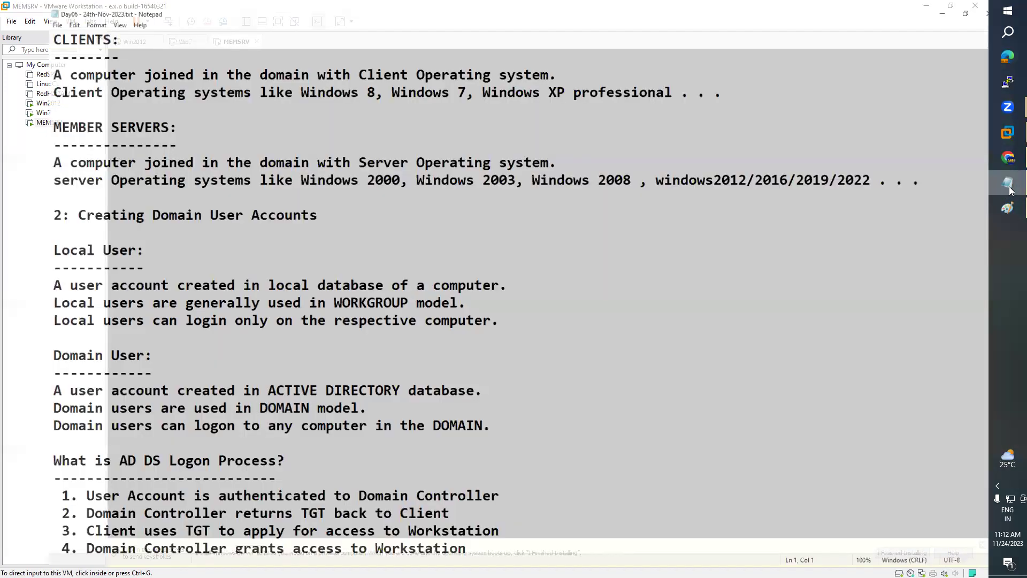
- Show the Paint domain diagram, then minimize Paint and Notepad to return to MEMSRV's setup
{"action": "left_click", "coordinate": [1008, 208]}
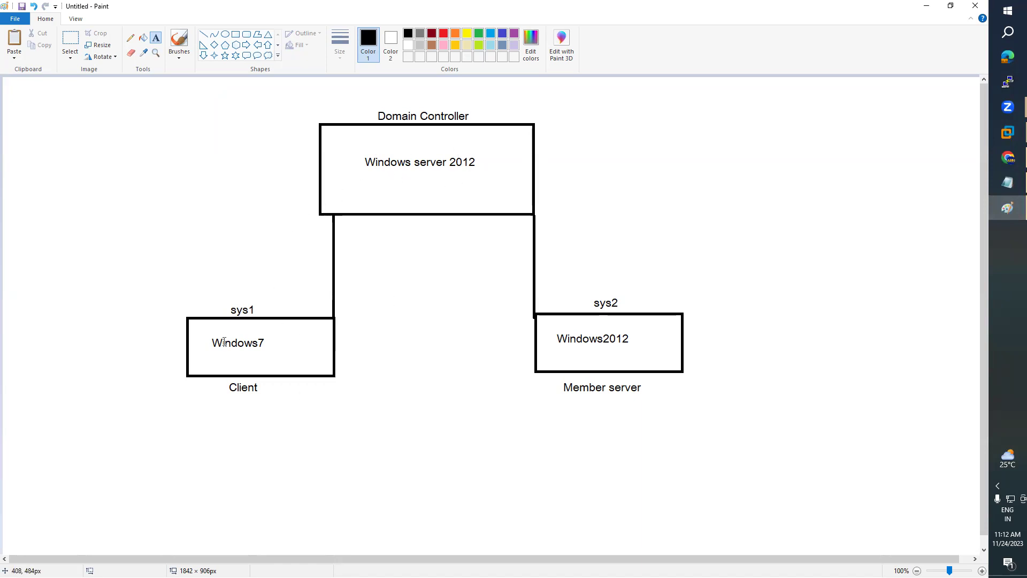
{"action": "left_click", "coordinate": [926, 6]}
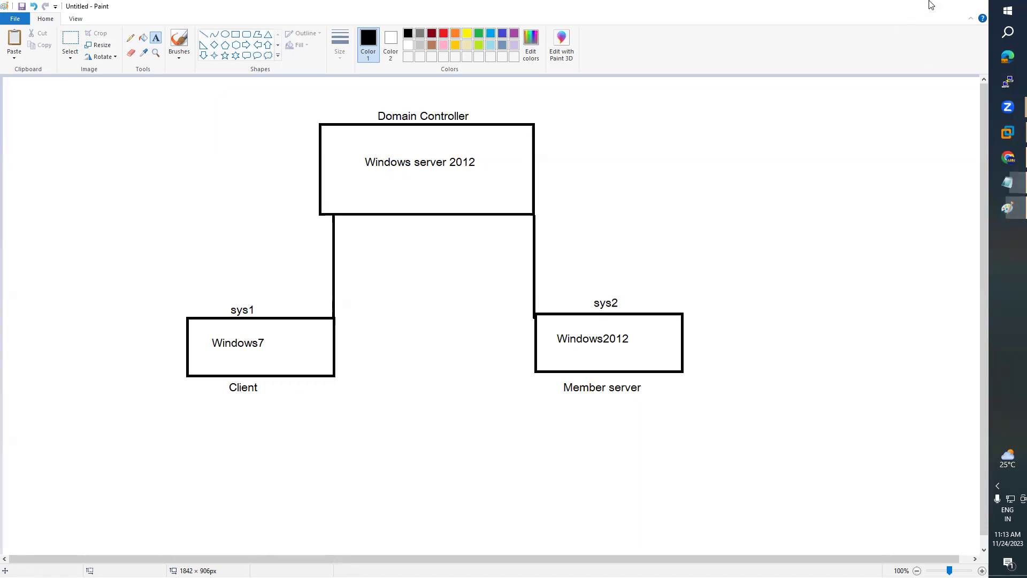
{"action": "left_click", "coordinate": [927, 7]}
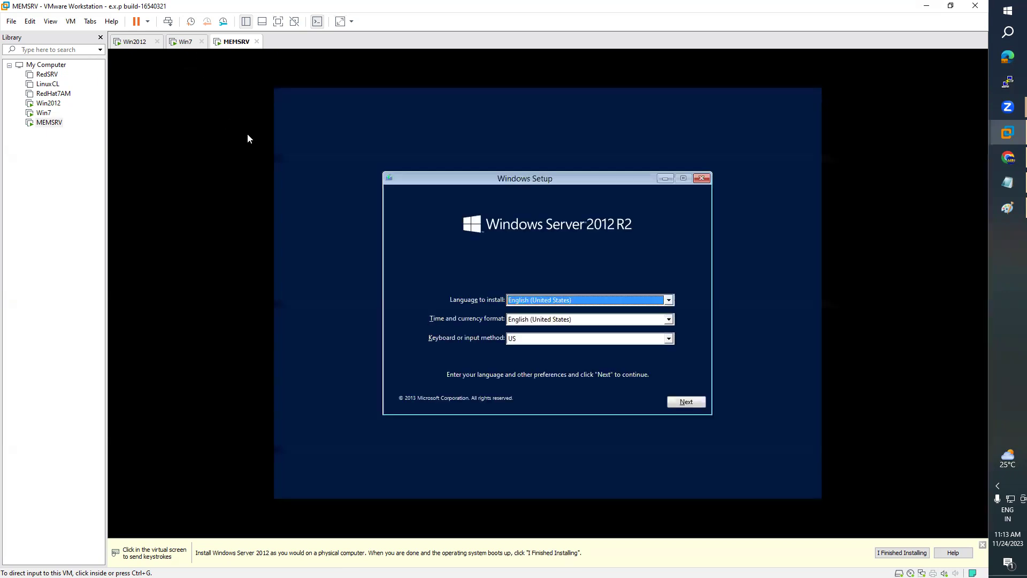
- Set MEMSRV's setup time and currency format to English (India)
{"action": "left_click", "coordinate": [560, 326]}
{"action": "left_click", "coordinate": [556, 320]}
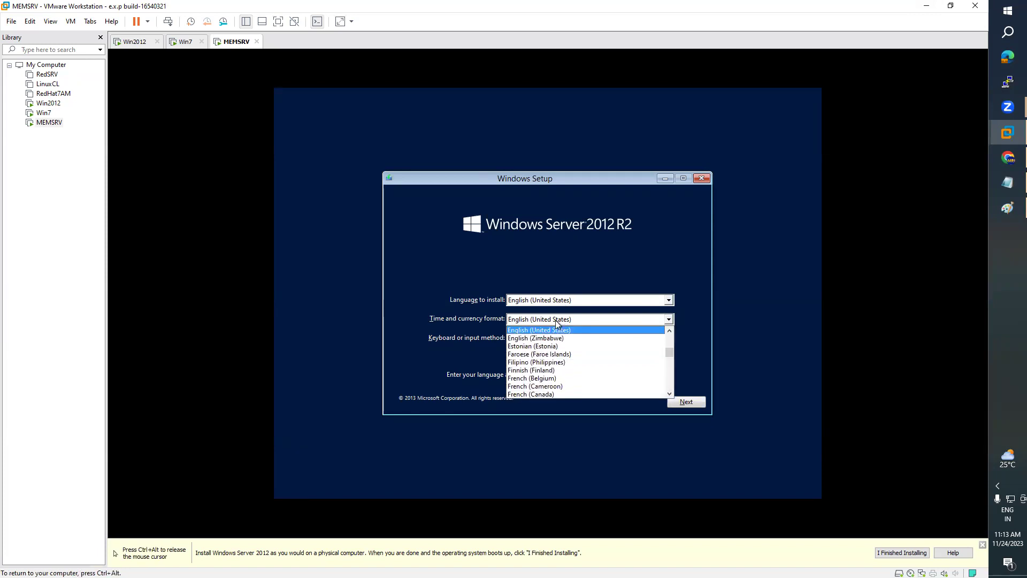
{"action": "key", "text": "i"}
{"action": "key", "text": "n"}
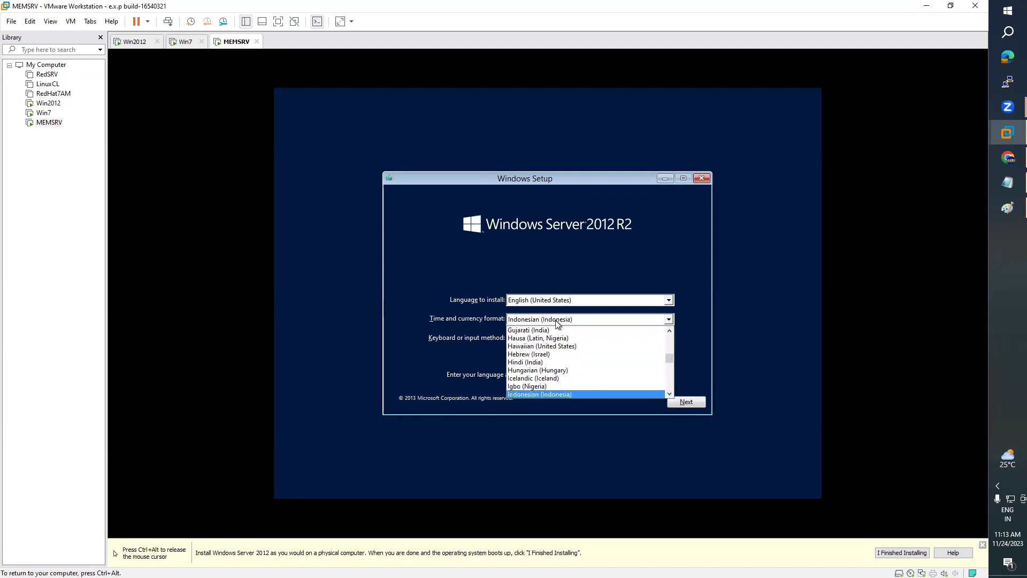
{"action": "key", "text": "e"}
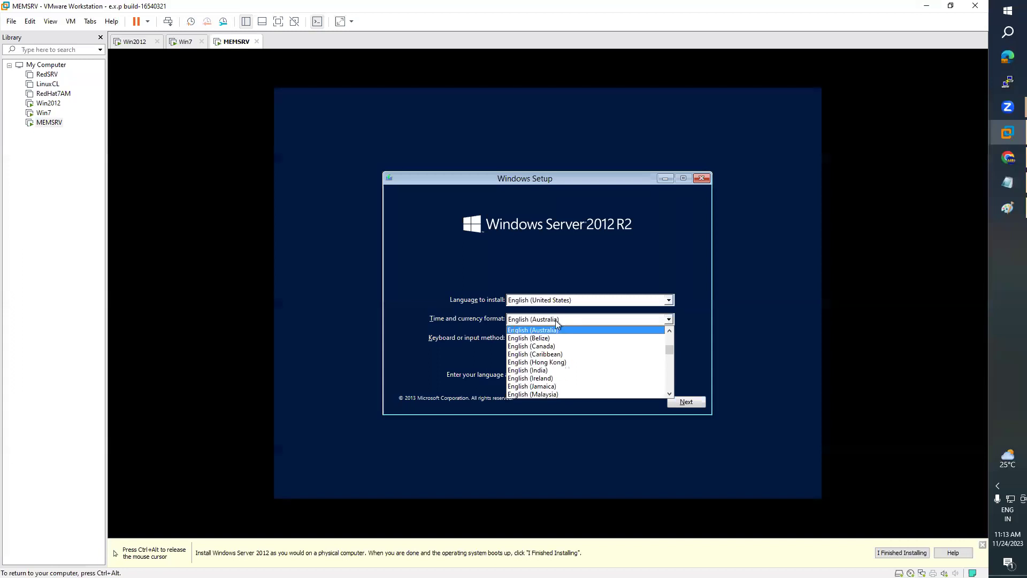
{"action": "left_click", "coordinate": [522, 370]}
- Continue and start the Windows Server 2012 R2 installation with Install now
{"action": "left_click", "coordinate": [690, 405]}
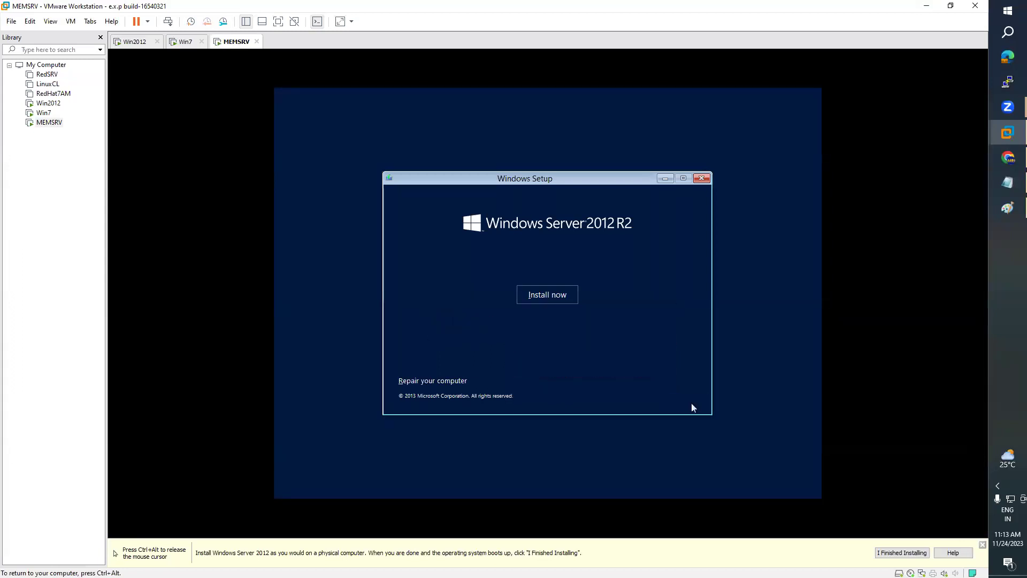
{"action": "left_click", "coordinate": [544, 297]}
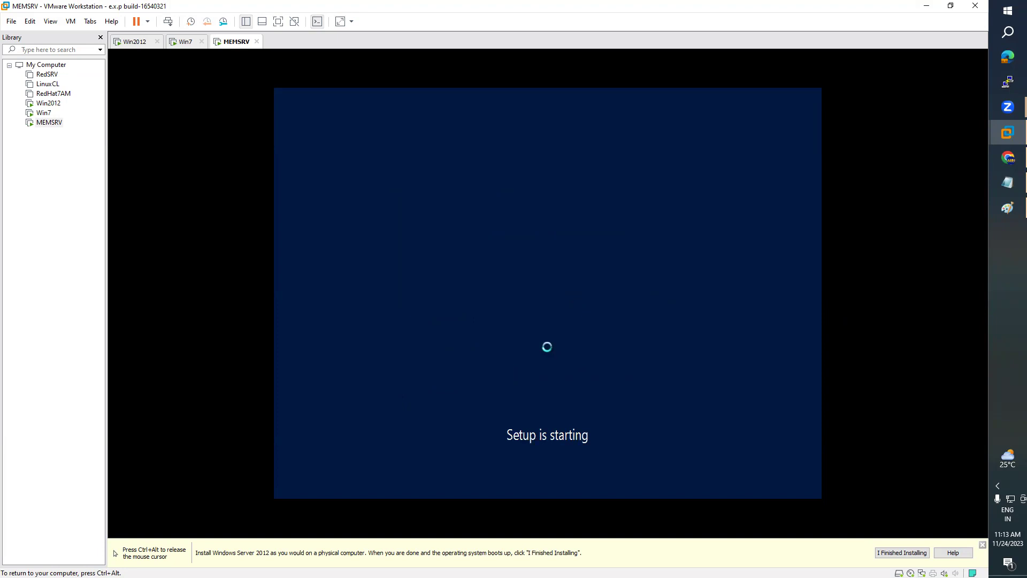
{"action": "key", "text": "ctrl+alt"}
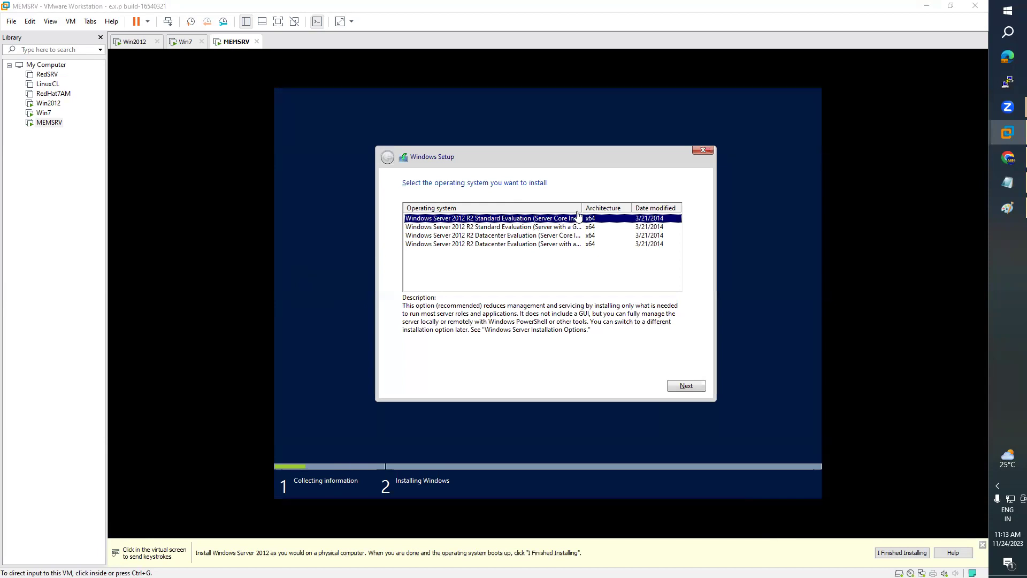
- Choose the Windows Server 2012 R2 Standard Evaluation (Server with a GUI) edition
{"action": "left_click", "coordinate": [582, 206]}
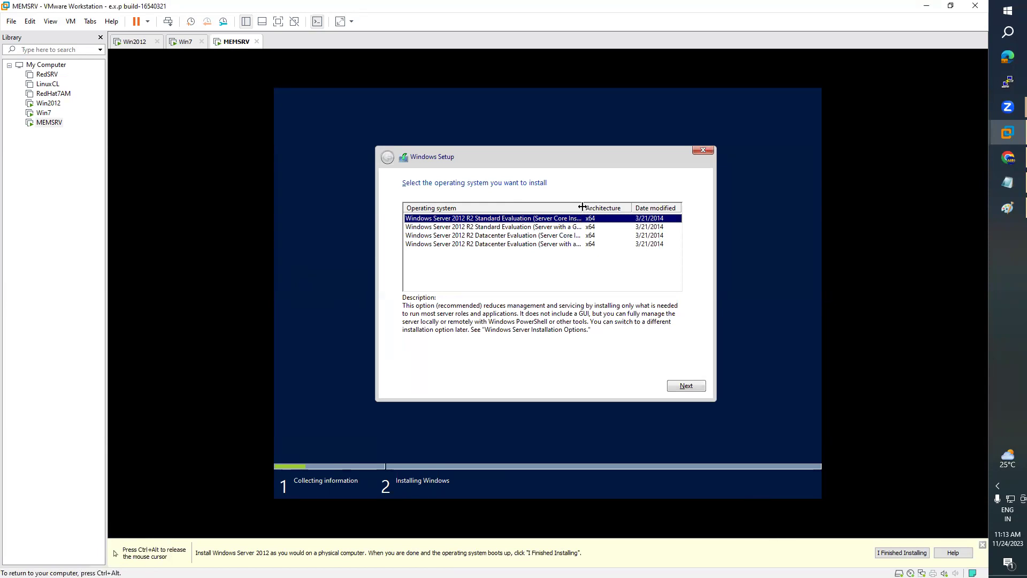
{"action": "double_click", "coordinate": [582, 206]}
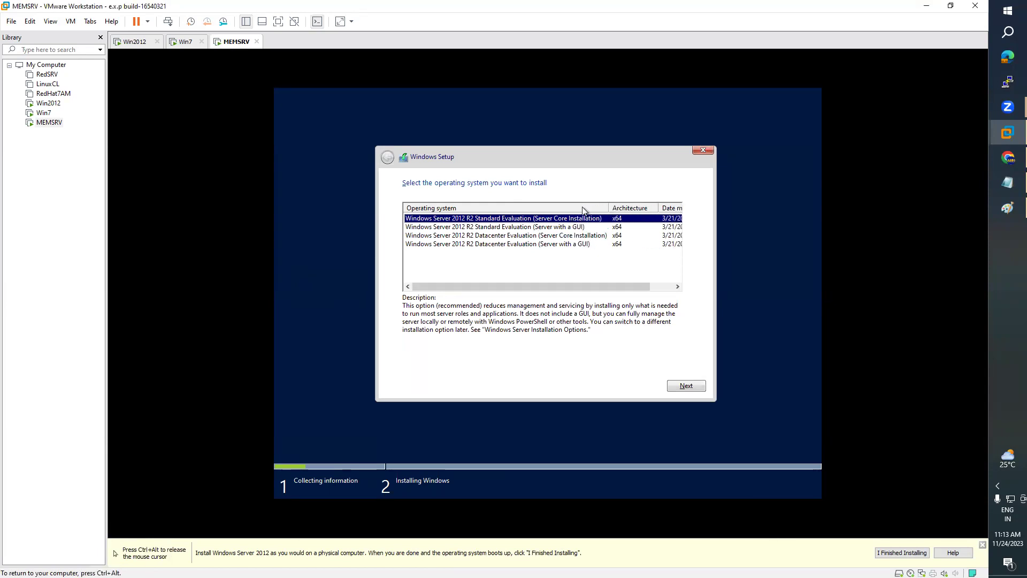
{"action": "left_click", "coordinate": [552, 229]}
{"action": "left_click", "coordinate": [675, 386]}
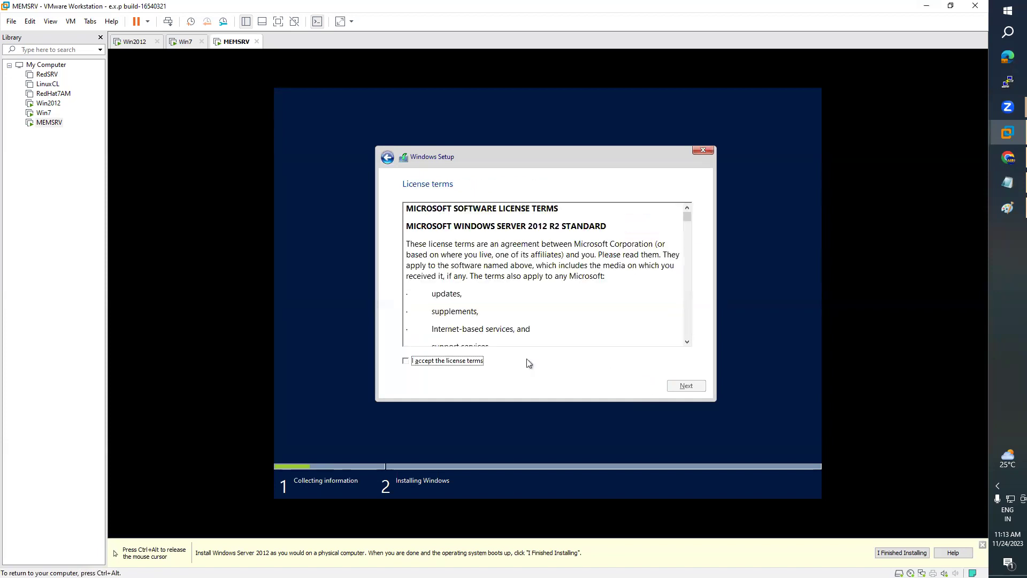
- Accept the license terms and choose a Custom: Install Windows only installation
{"action": "left_click", "coordinate": [467, 365]}
{"action": "left_click", "coordinate": [695, 384]}
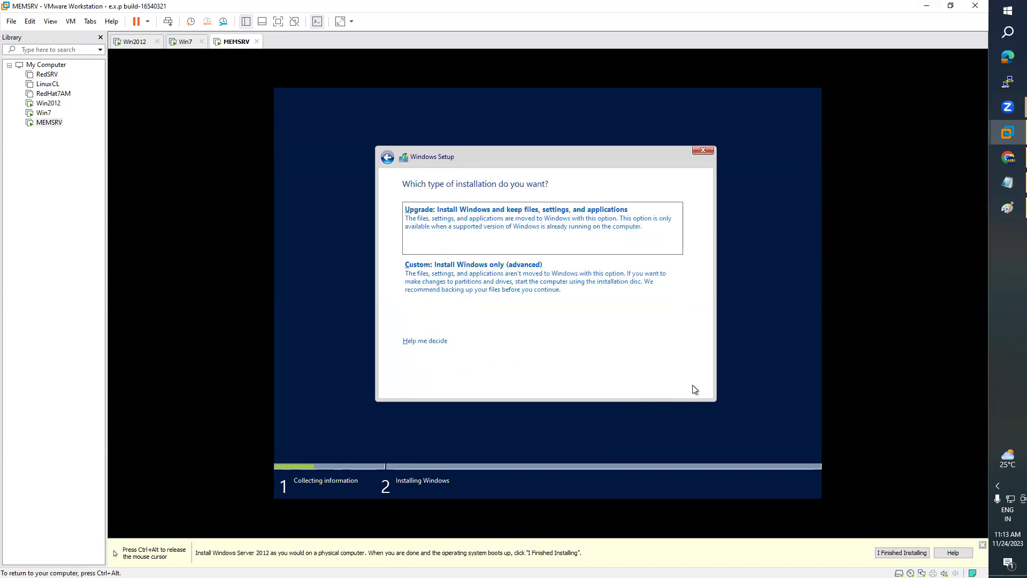
{"action": "left_click", "coordinate": [493, 281]}
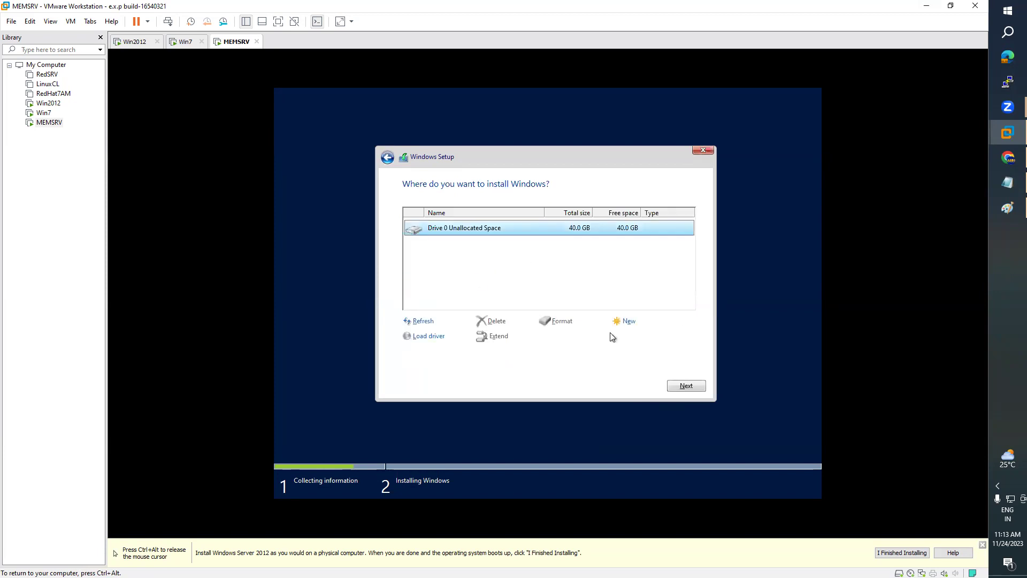
- Partition Drive 0 into new partitions, including one from the remaining unallocated space
{"action": "left_click", "coordinate": [630, 323]}
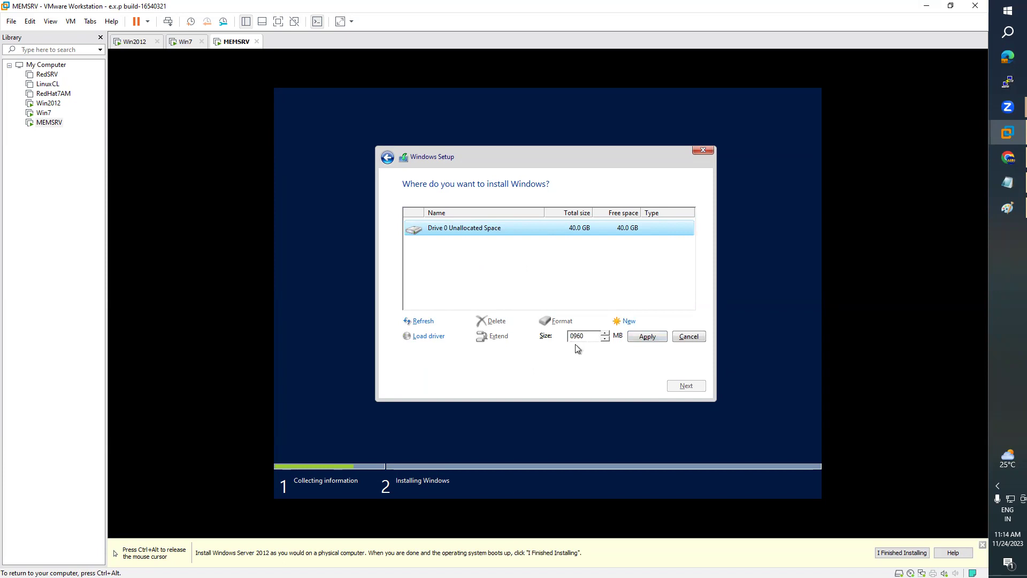
{"action": "left_click", "coordinate": [640, 338]}
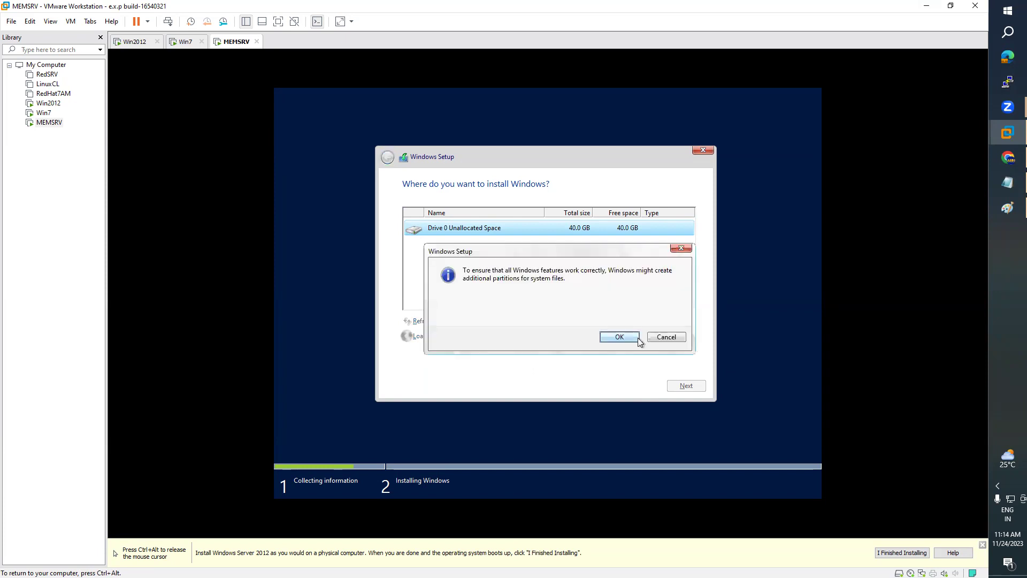
{"action": "left_click", "coordinate": [621, 338]}
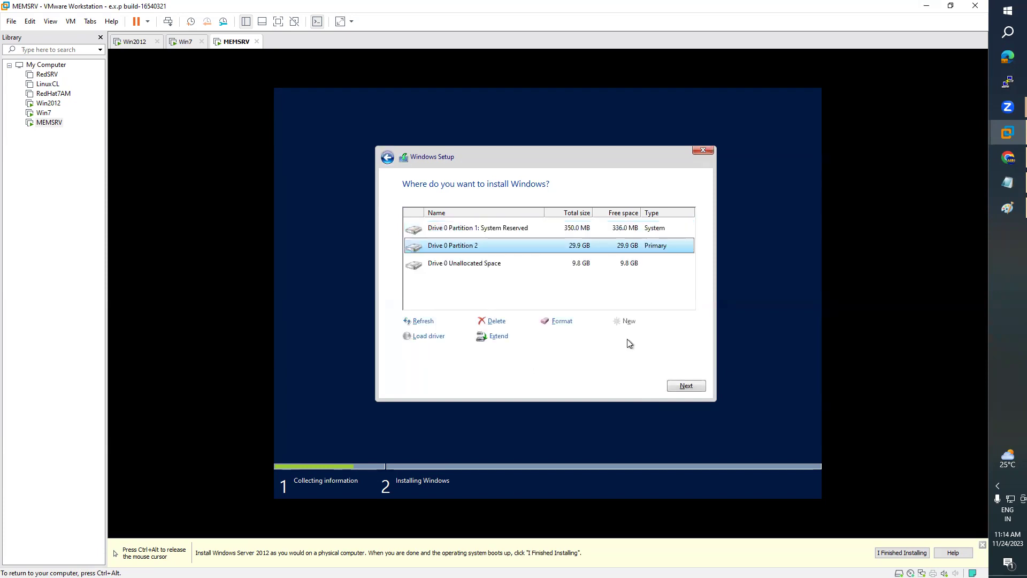
{"action": "left_click", "coordinate": [590, 269]}
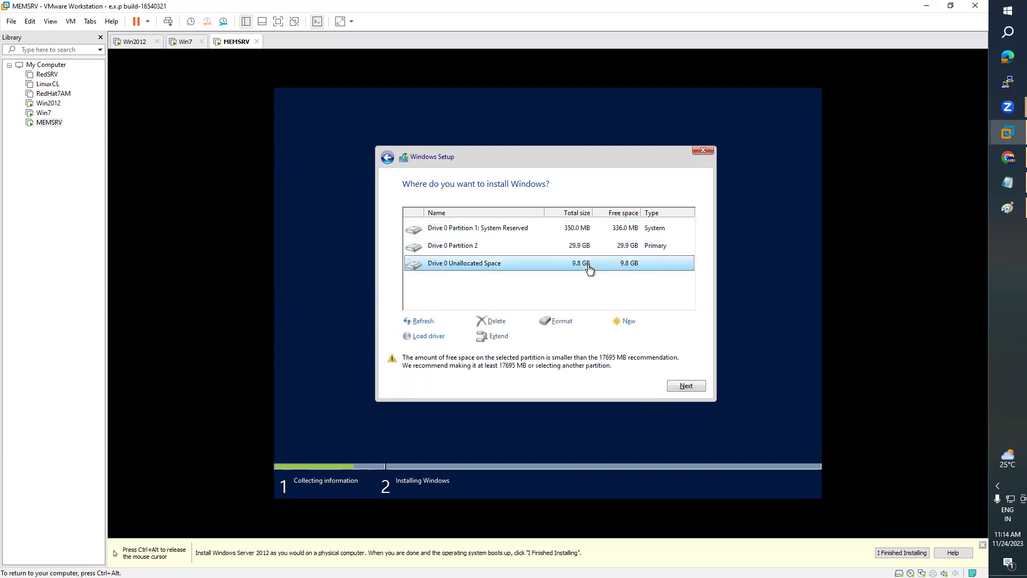
{"action": "left_click", "coordinate": [626, 321]}
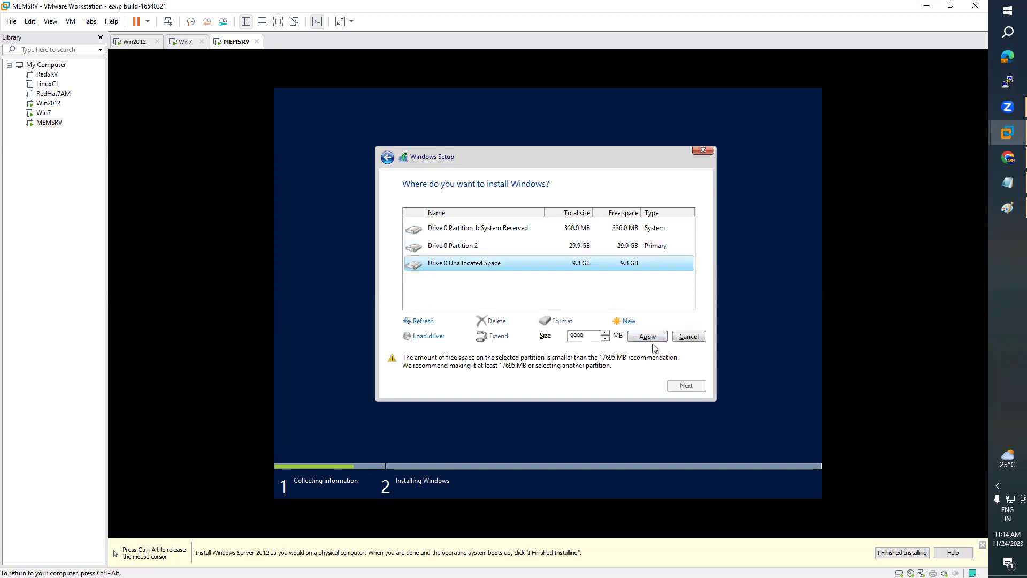
{"action": "left_click", "coordinate": [650, 338]}
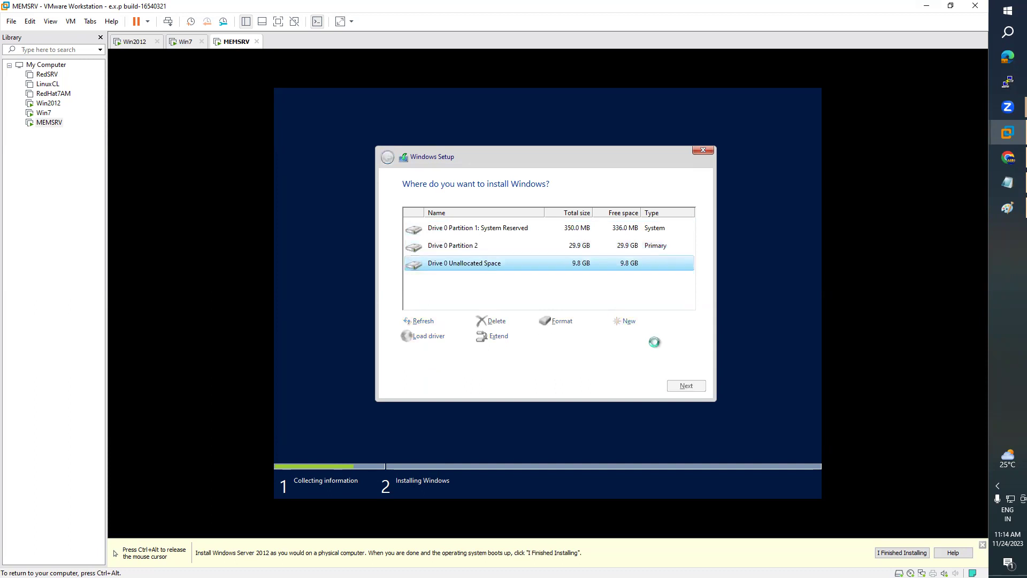
- Format Drive 0 Partition 2 and start installing Windows onto it
{"action": "left_click", "coordinate": [566, 247]}
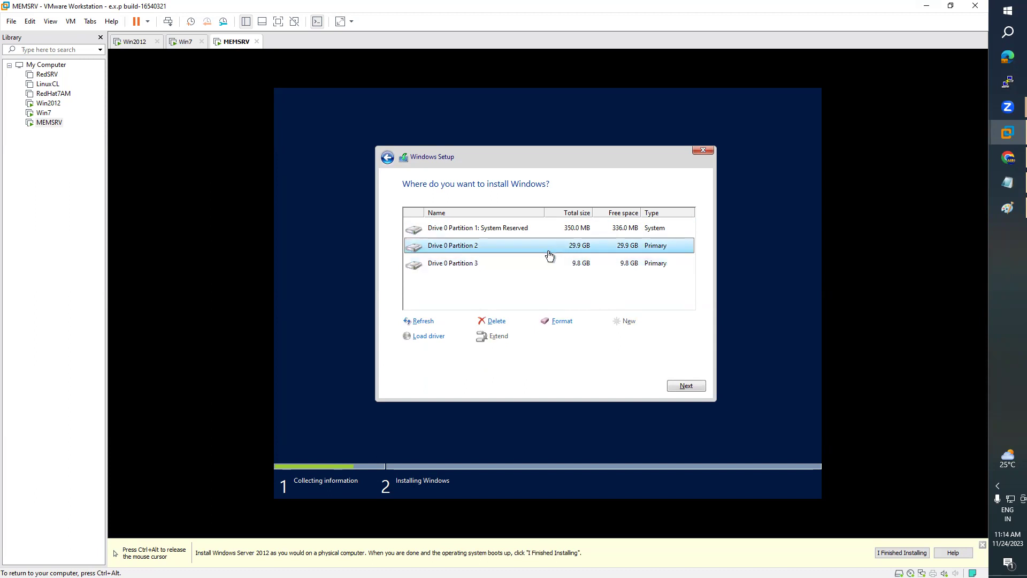
{"action": "left_click", "coordinate": [563, 323]}
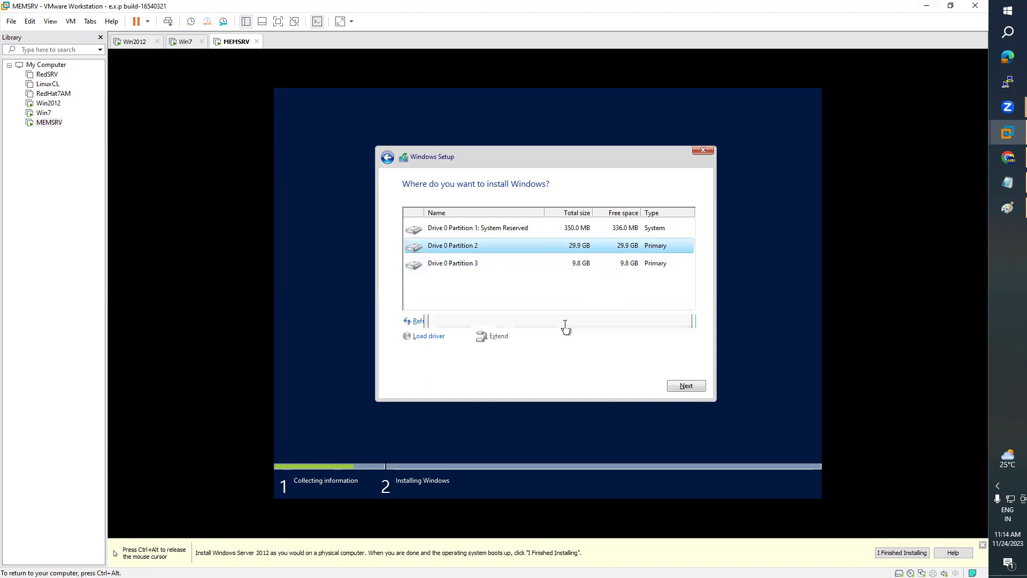
{"action": "left_click", "coordinate": [632, 340]}
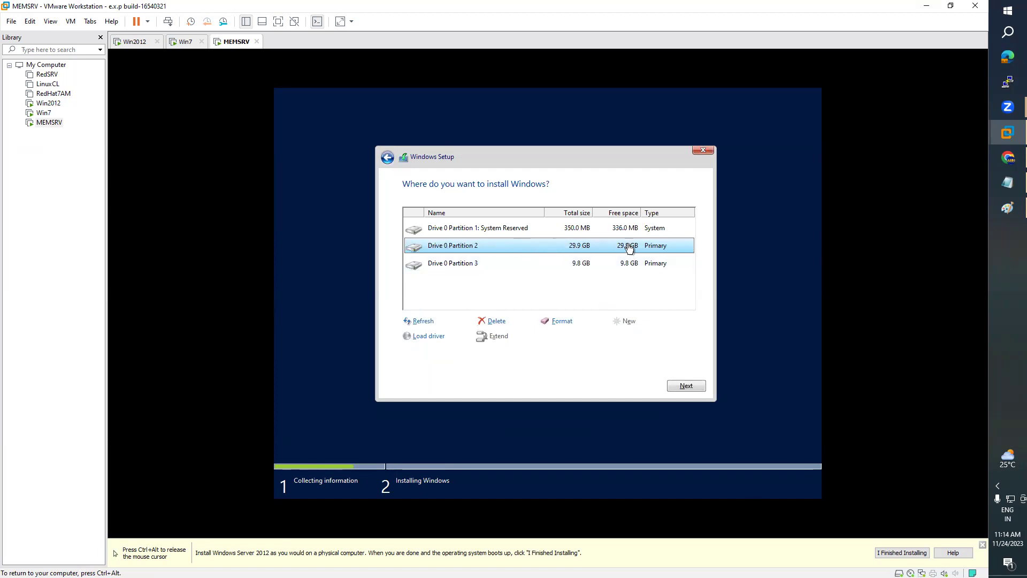
{"action": "left_click", "coordinate": [690, 387]}
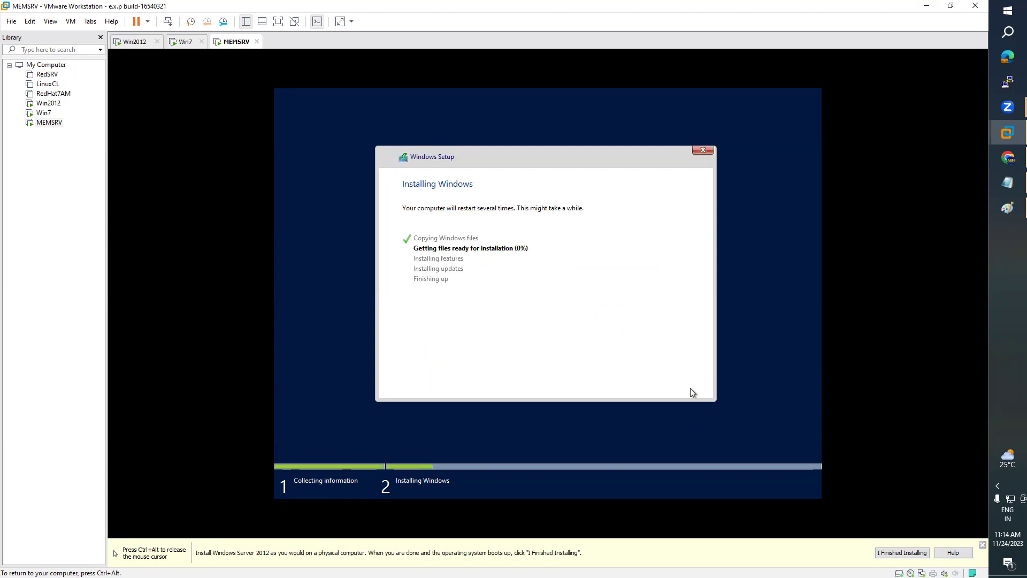
{"action": "key", "text": "ctrl+alt"}
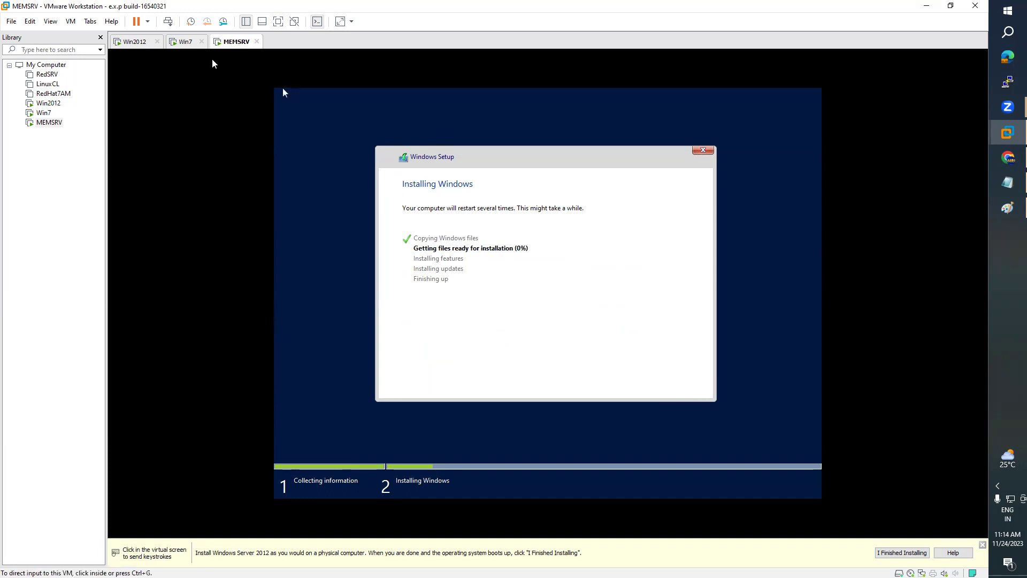
- Switch to the Win7 VM and sign in to the user account with its password
{"action": "left_click", "coordinate": [186, 42]}
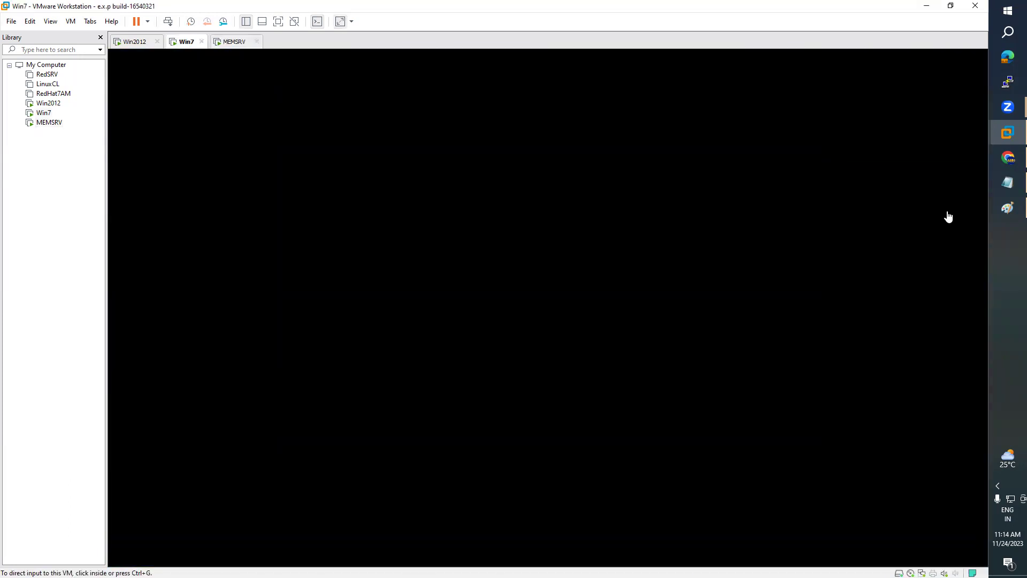
{"action": "left_click", "coordinate": [436, 231]}
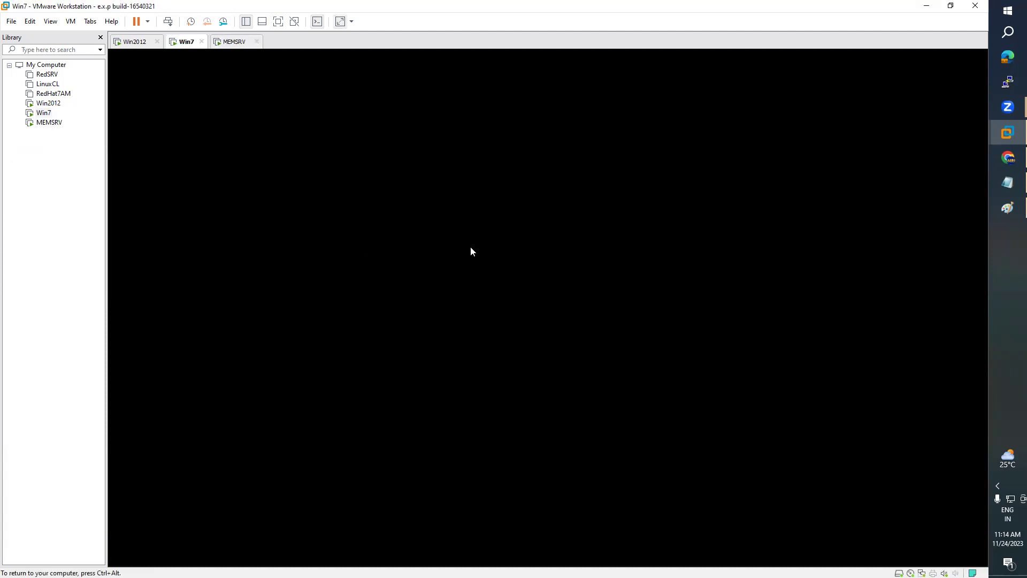
{"action": "left_click", "coordinate": [506, 352]}
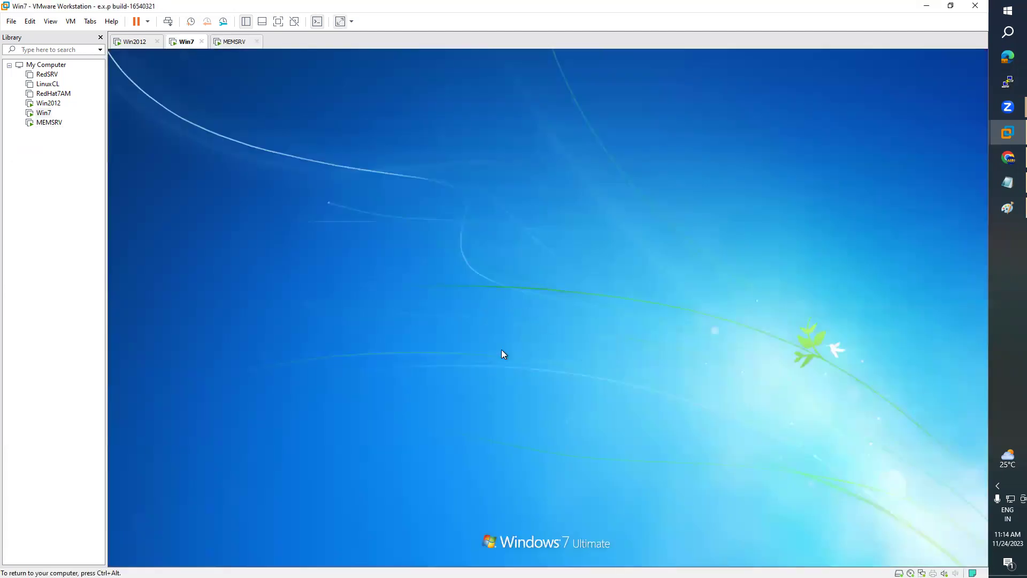
{"action": "type", "text": "••••"}
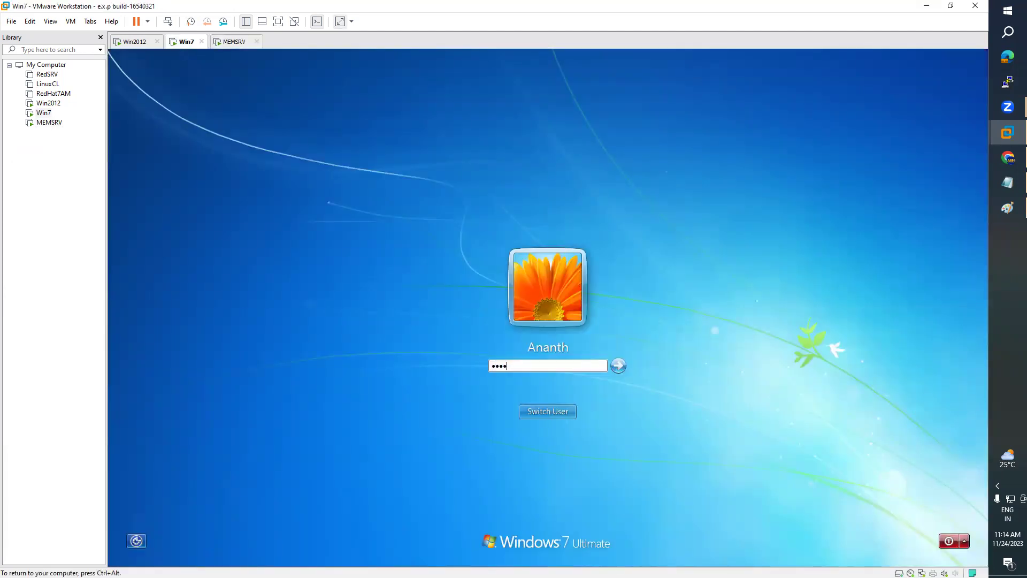
{"action": "type", "text": "•••••"}
{"action": "key", "text": "Return"}
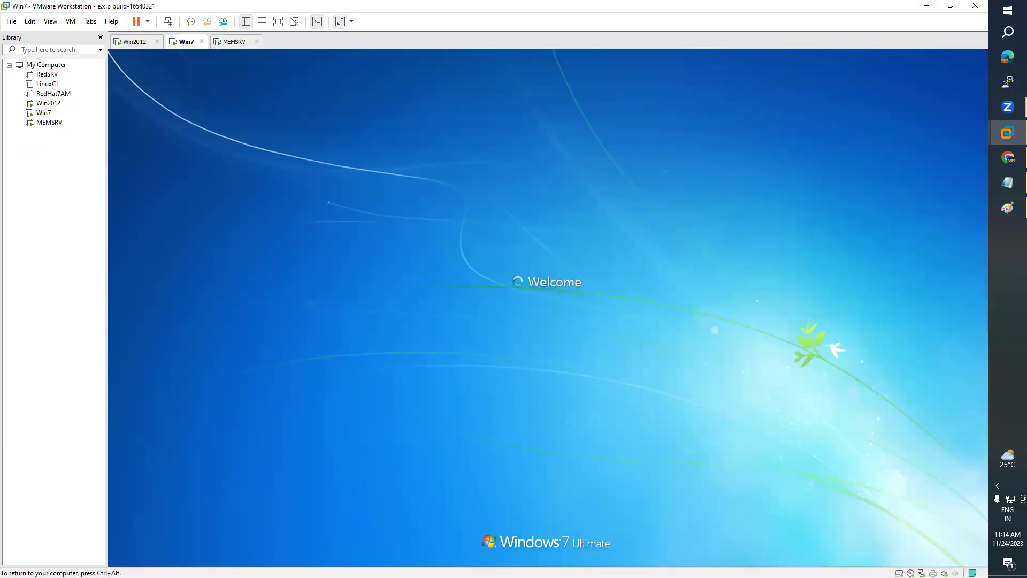
{"action": "key", "text": "ctrl+alt"}
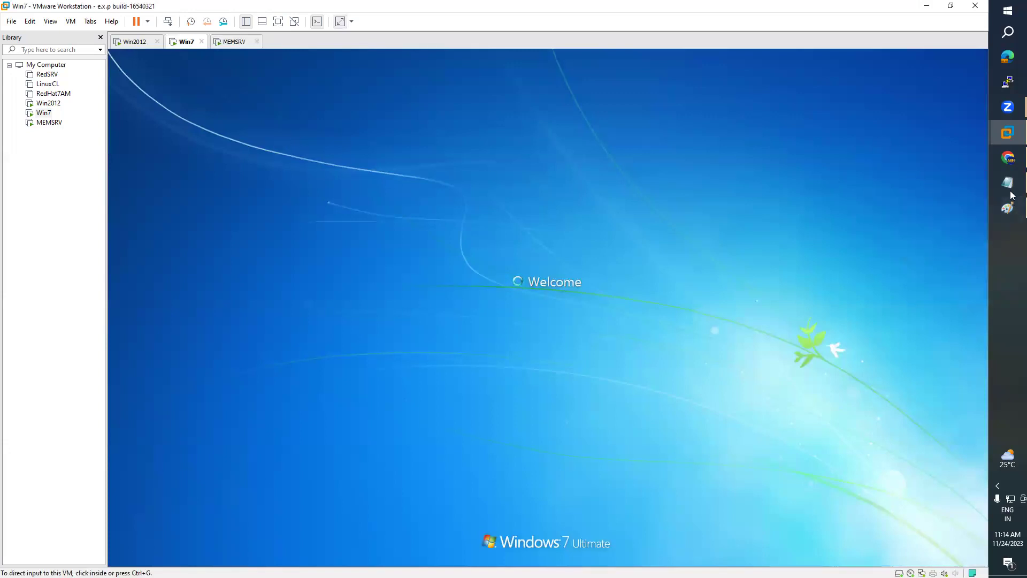
- Add a centred ARN.COM text label inside the Paint diagram's Domain Controller box
{"action": "mouse_move", "coordinate": [1011, 187]}
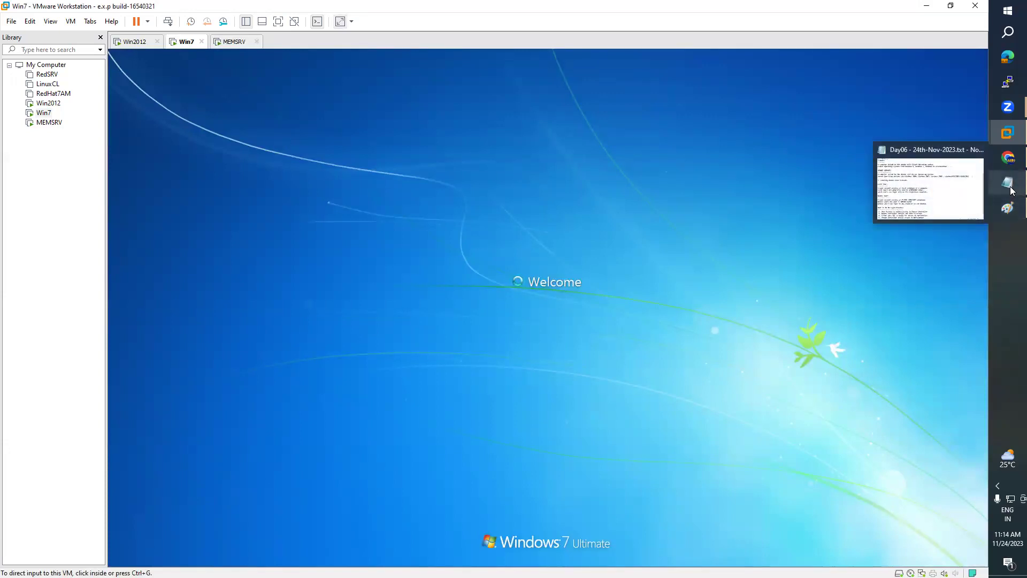
{"action": "left_click", "coordinate": [1008, 208]}
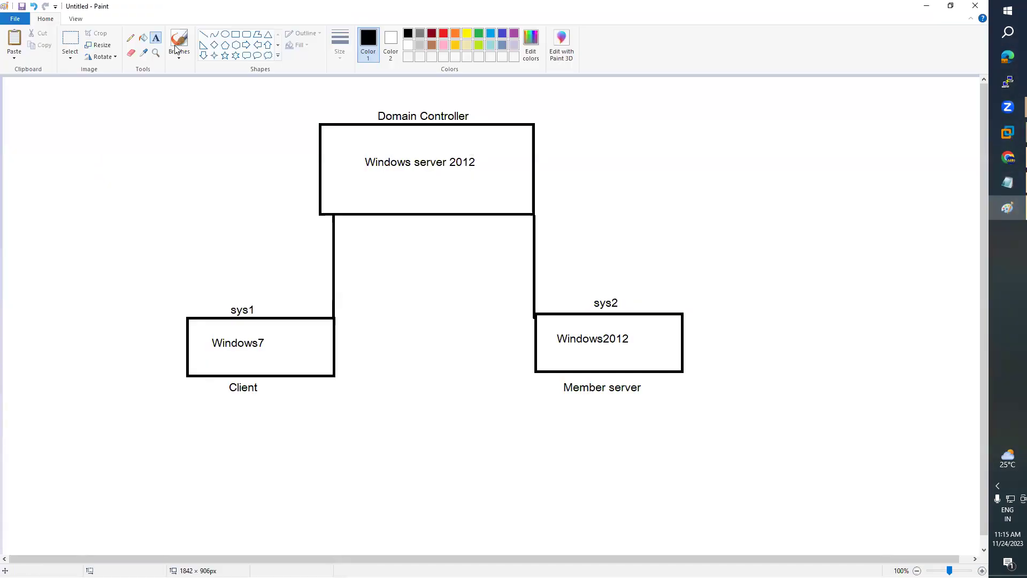
{"action": "left_click", "coordinate": [157, 40]}
{"action": "left_click_drag", "start_coordinate": [364, 178], "coordinate": [435, 193]}
{"action": "type", "text": "ARN.COM"}
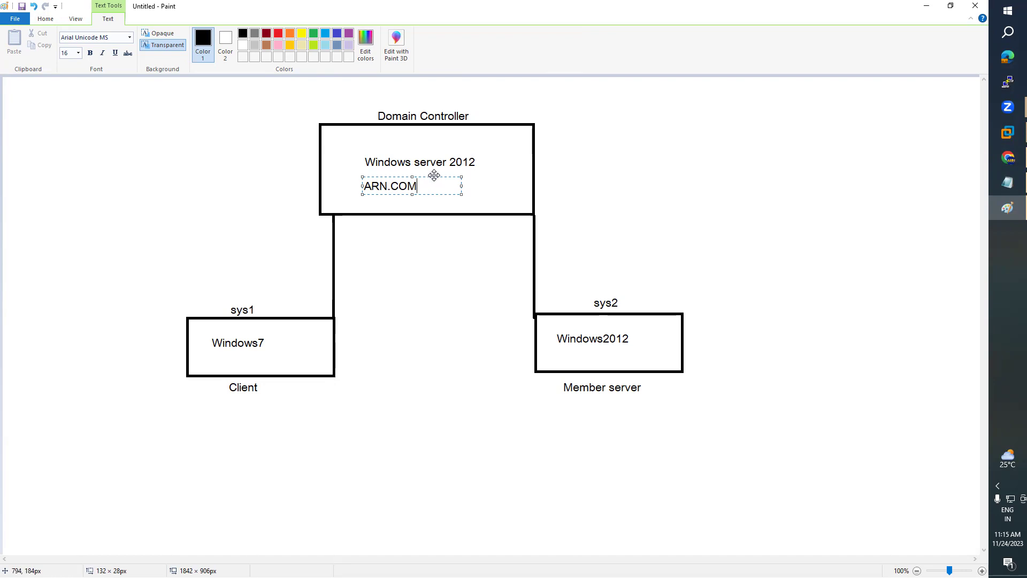
{"action": "left_click_drag", "start_coordinate": [433, 175], "coordinate": [462, 175]}
{"action": "left_click", "coordinate": [614, 165]}
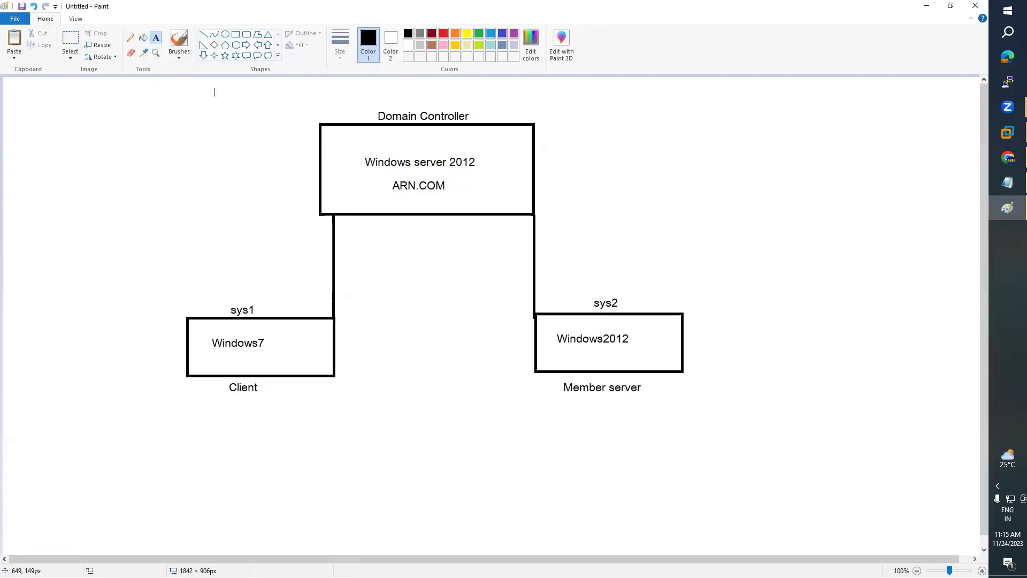
- Draw a line from ARN.COM to a 'Domain' label, then bring up the Win2012 VM
{"action": "left_click", "coordinate": [204, 36]}
{"action": "mouse_move", "coordinate": [448, 190]}
{"action": "left_mouse_down"}
{"action": "mouse_move", "coordinate": [621, 178]}
{"action": "mouse_move", "coordinate": [623, 188]}
{"action": "mouse_move", "coordinate": [605, 186]}
{"action": "left_mouse_up"}
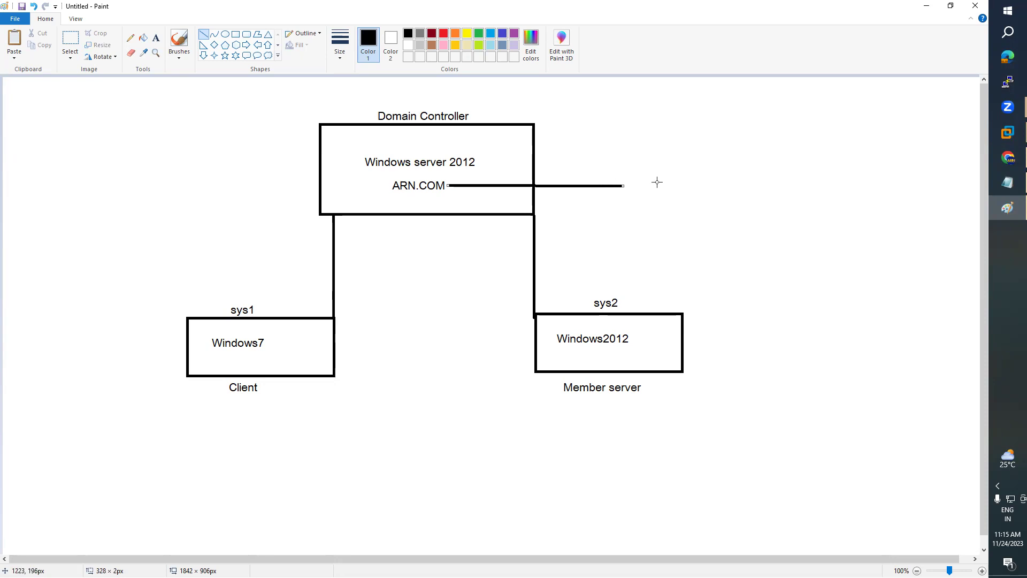
{"action": "left_click", "coordinate": [155, 38]}
{"action": "left_click_drag", "start_coordinate": [636, 172], "coordinate": [688, 204]}
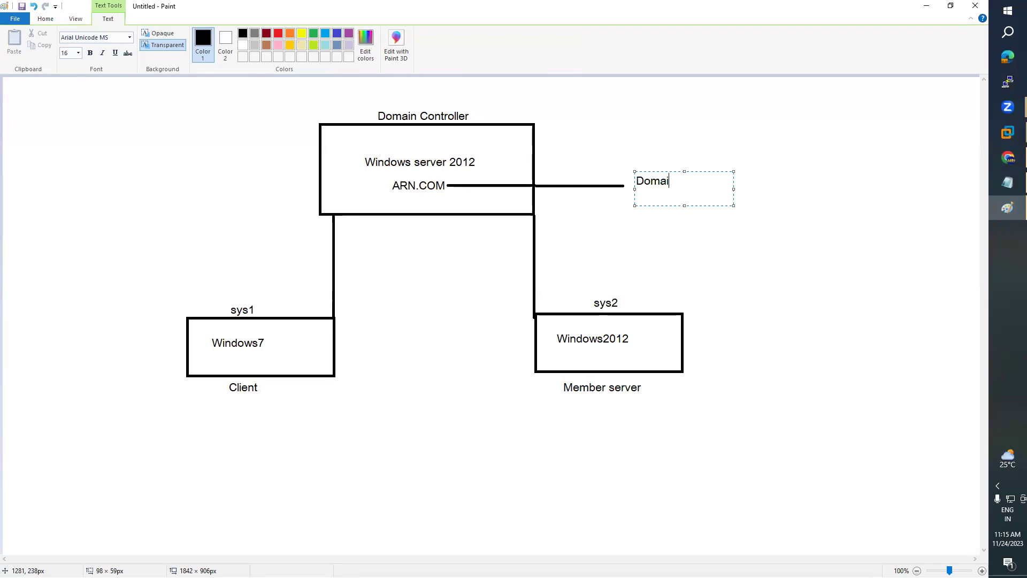
{"action": "left_click", "coordinate": [592, 220]}
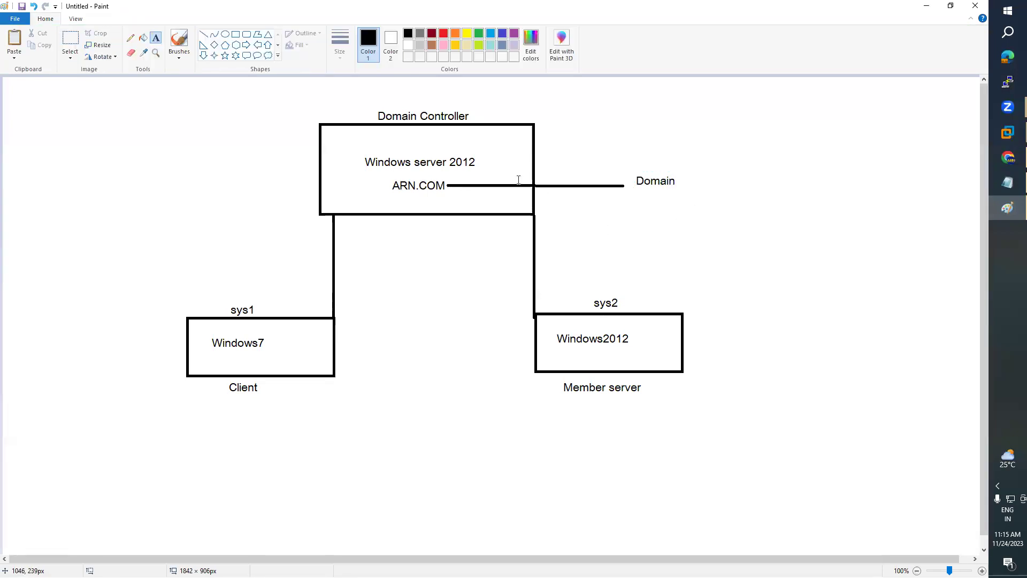
{"action": "left_click", "coordinate": [1011, 132]}
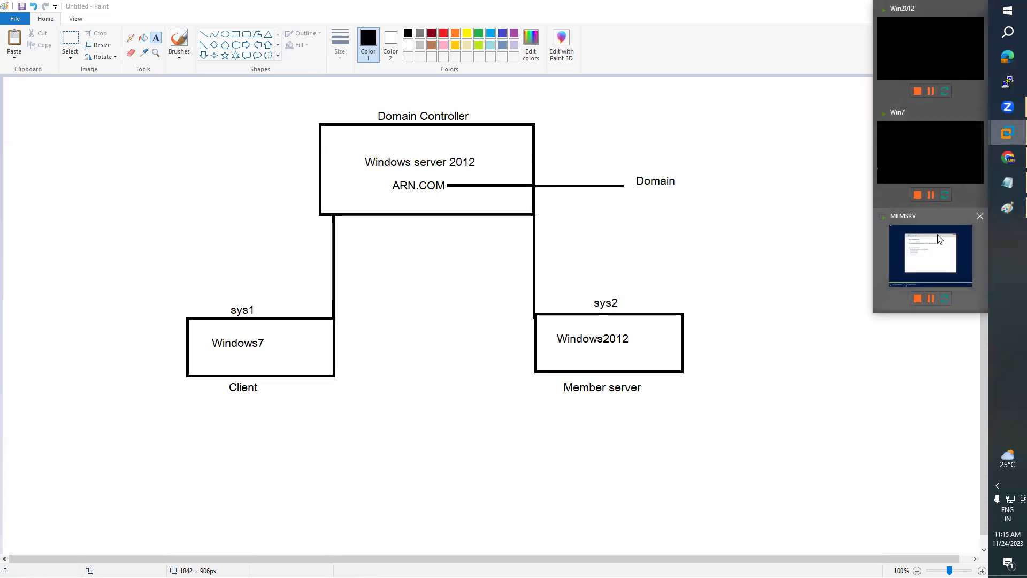
{"action": "left_click", "coordinate": [931, 48]}
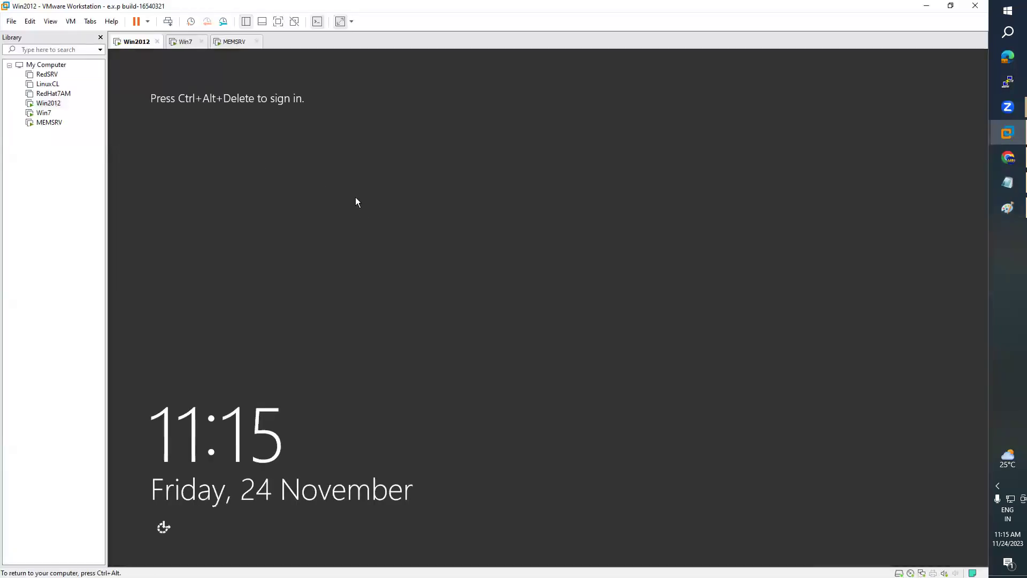
- Send Ctrl+Alt+Del to Win2012 and sign in with the Administrator password
{"action": "left_click", "coordinate": [73, 22]}
{"action": "left_click", "coordinate": [115, 76]}
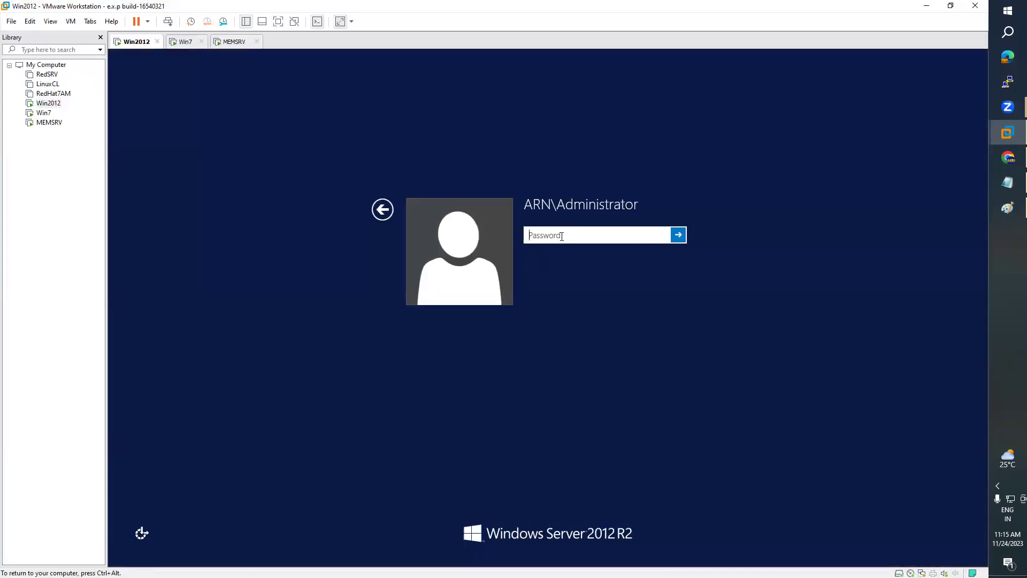
{"action": "type", "text": "Pa"}
{"action": "key", "text": "Return"}
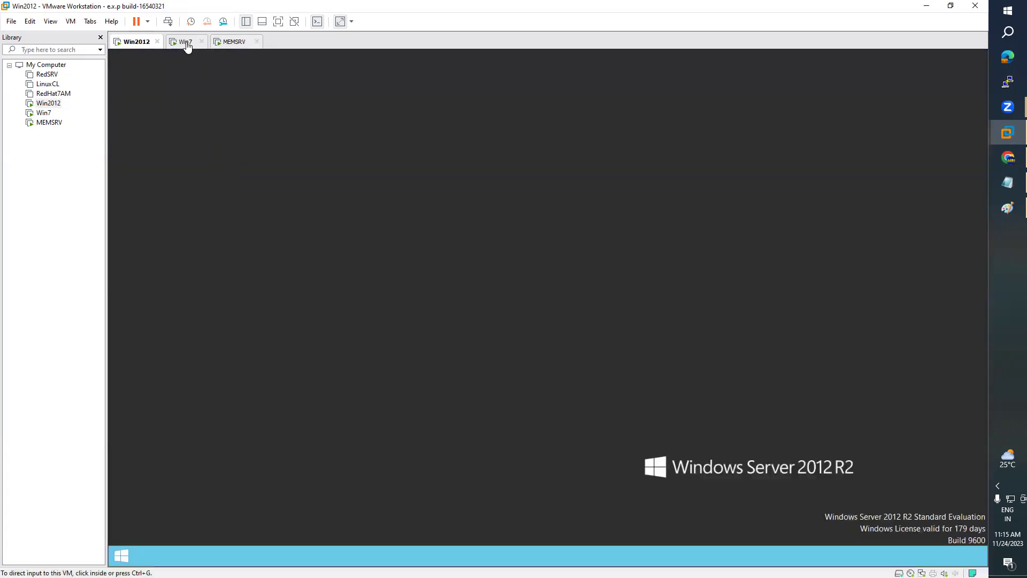
- Check the Win7 and MEMSRV VMs, then view Win2012's Local Server properties showing ARN.COM
{"action": "left_click", "coordinate": [186, 43]}
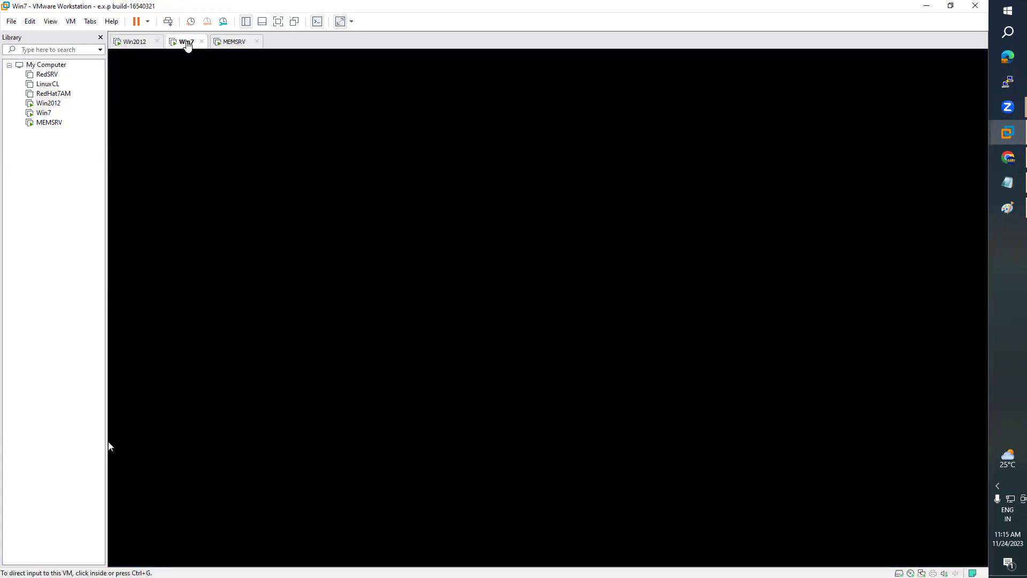
{"action": "left_click", "coordinate": [138, 47]}
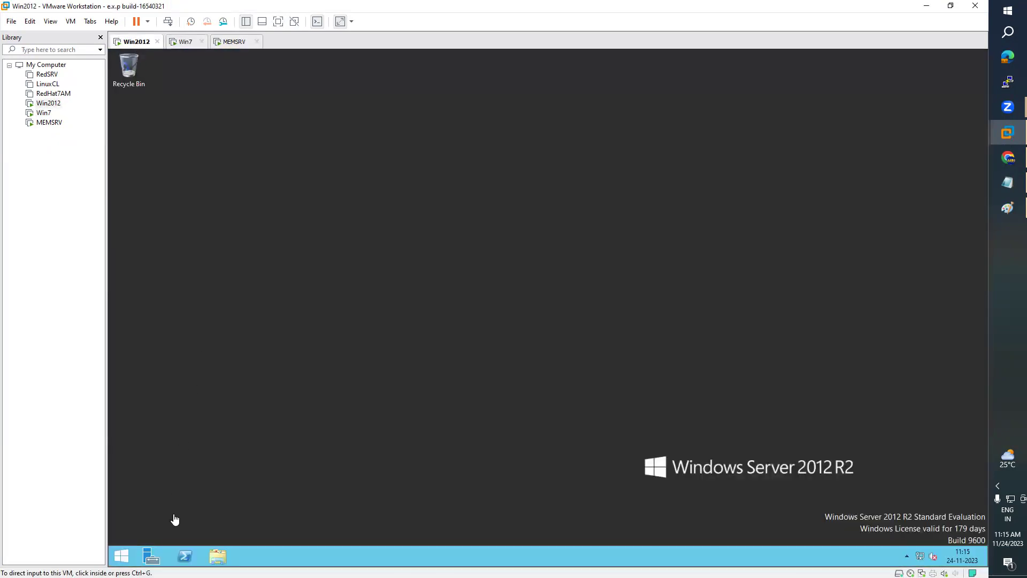
{"action": "left_click", "coordinate": [187, 43]}
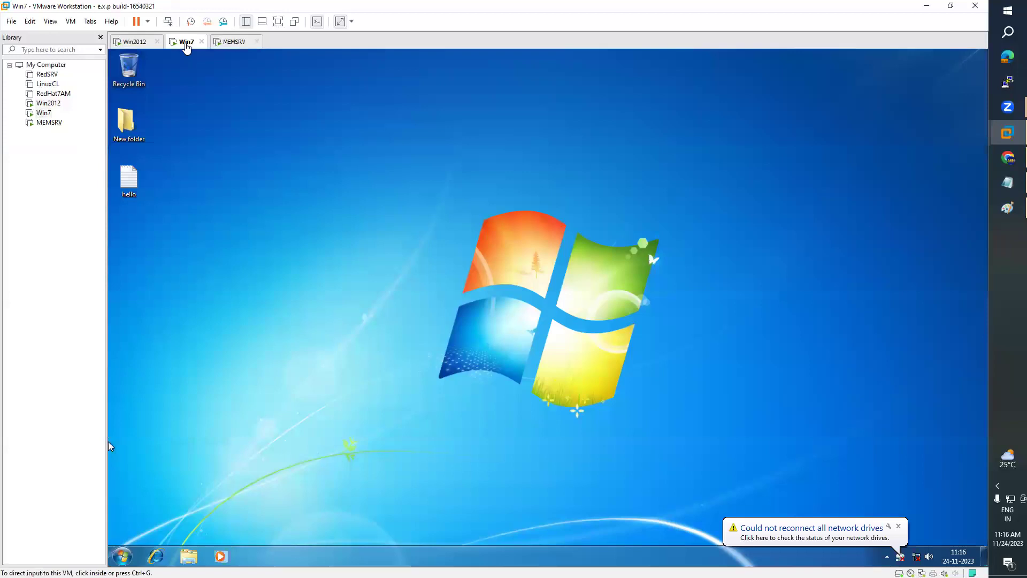
{"action": "left_click", "coordinate": [234, 42]}
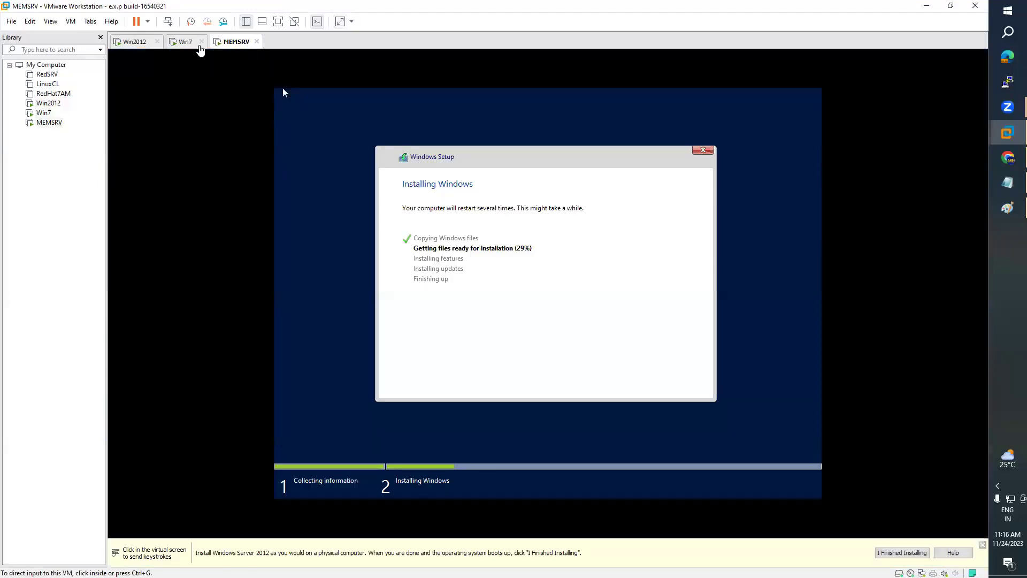
{"action": "left_click", "coordinate": [184, 48]}
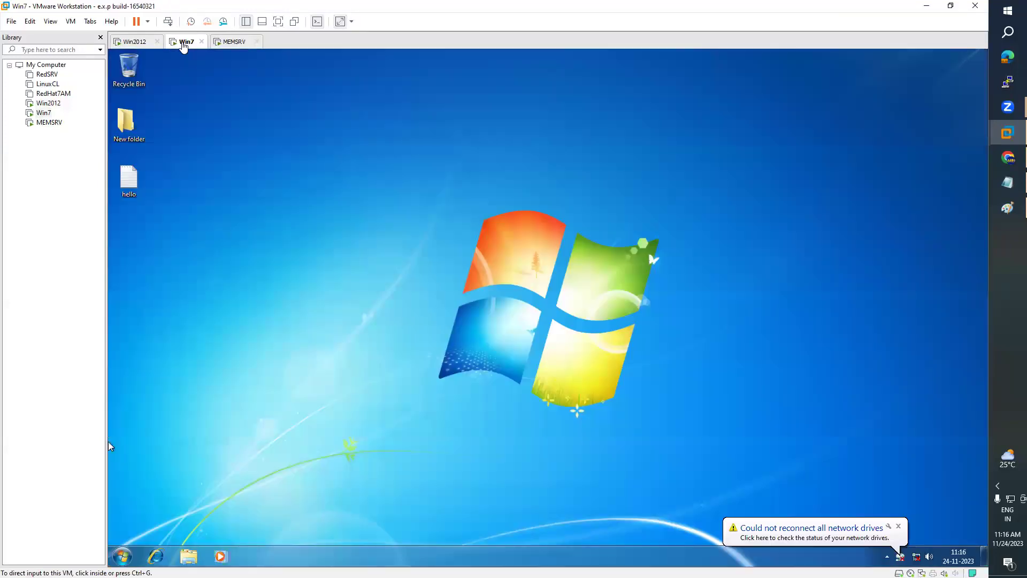
{"action": "left_click", "coordinate": [134, 43]}
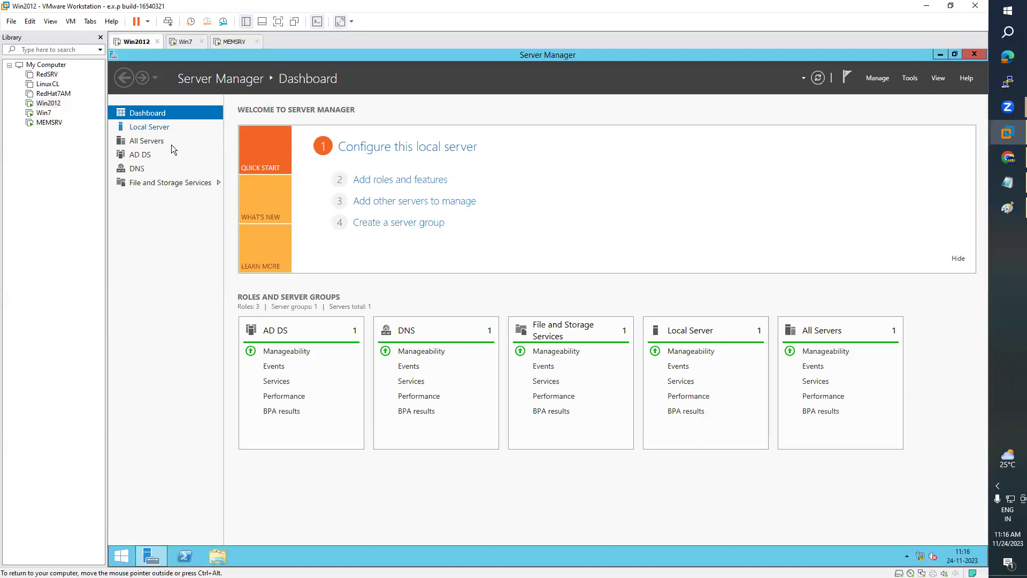
{"action": "left_click", "coordinate": [154, 127]}
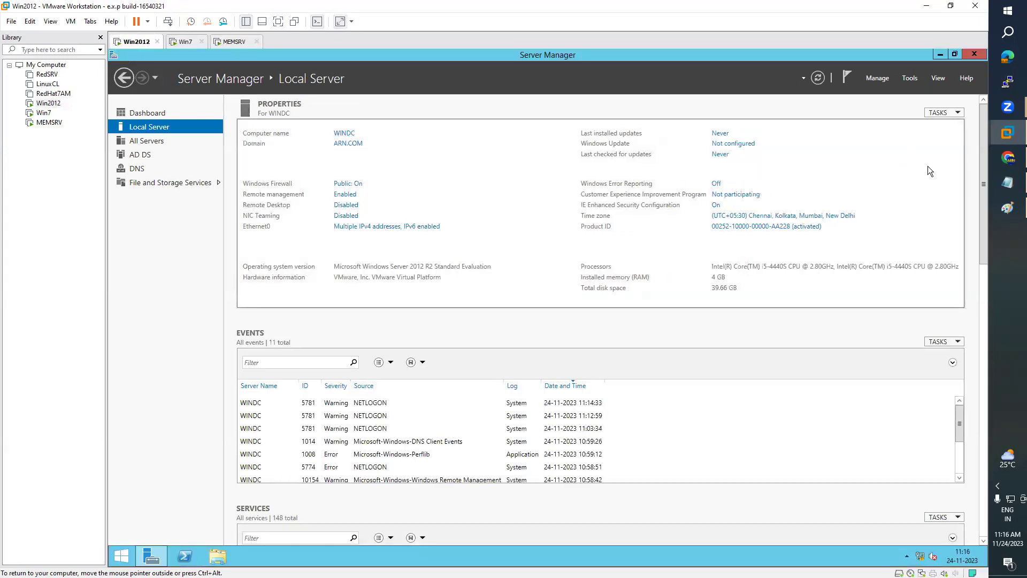
{"action": "left_click", "coordinate": [1007, 208]}
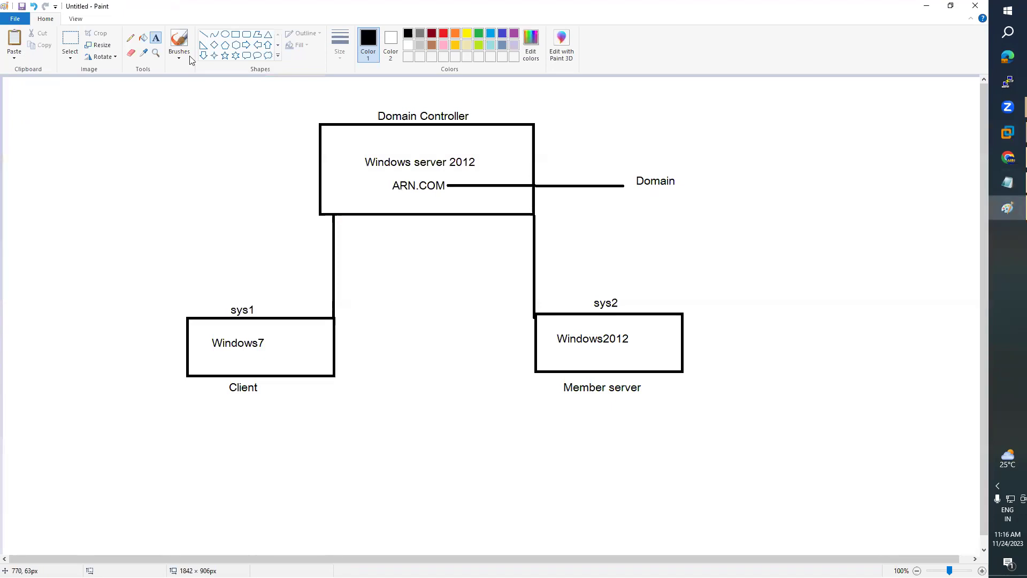
- Label the Domain Controller box with the computer name WINDC
{"action": "left_click_drag", "start_coordinate": [386, 133], "coordinate": [414, 145]}
{"action": "type", "text": "WINDC"}
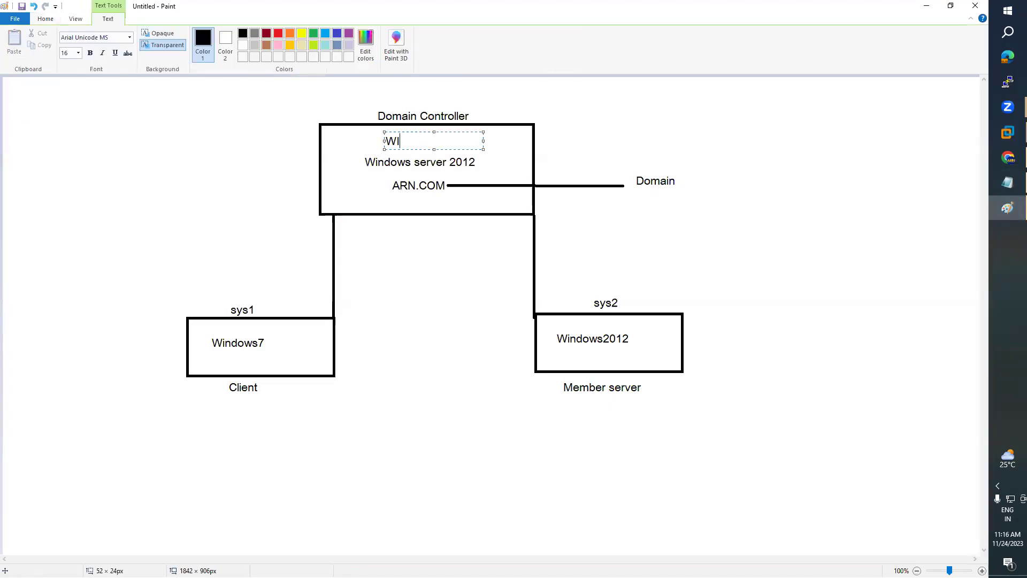
{"action": "left_click", "coordinate": [615, 118]}
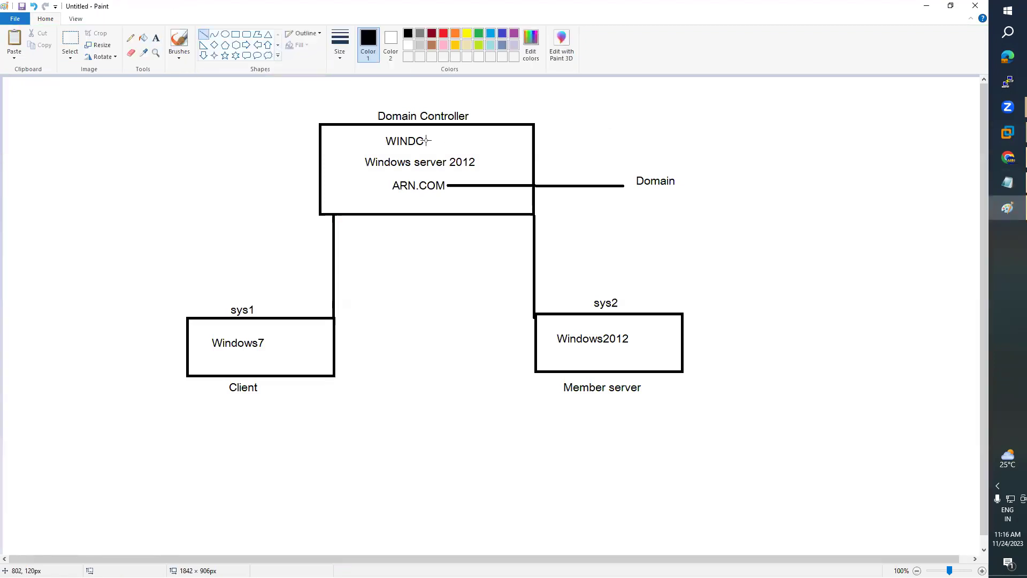
- Draw a line from WINDC rightward ending at a 'DC' text label
{"action": "left_click_drag", "start_coordinate": [424, 140], "coordinate": [605, 141]}
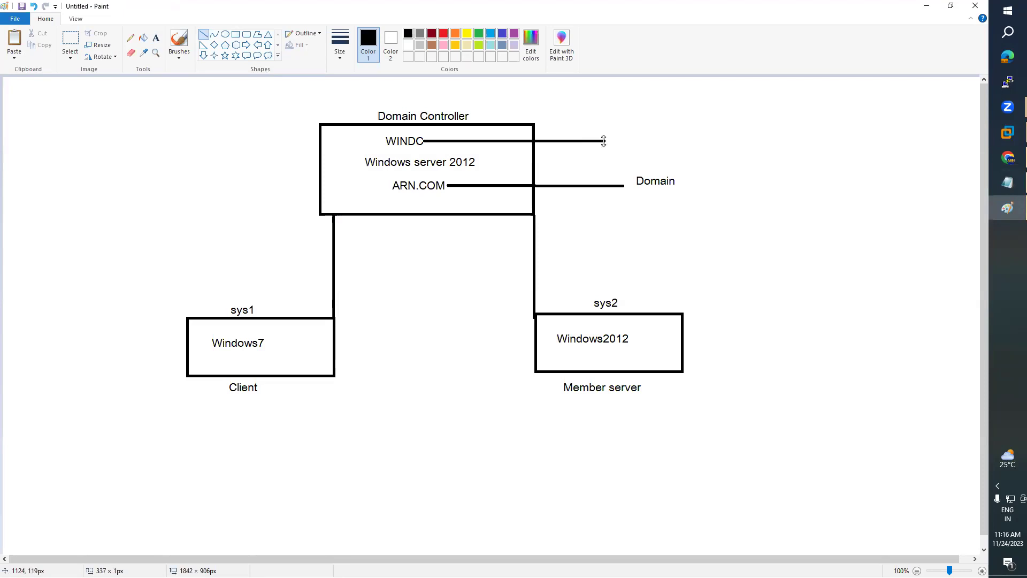
{"action": "left_click", "coordinate": [156, 37]}
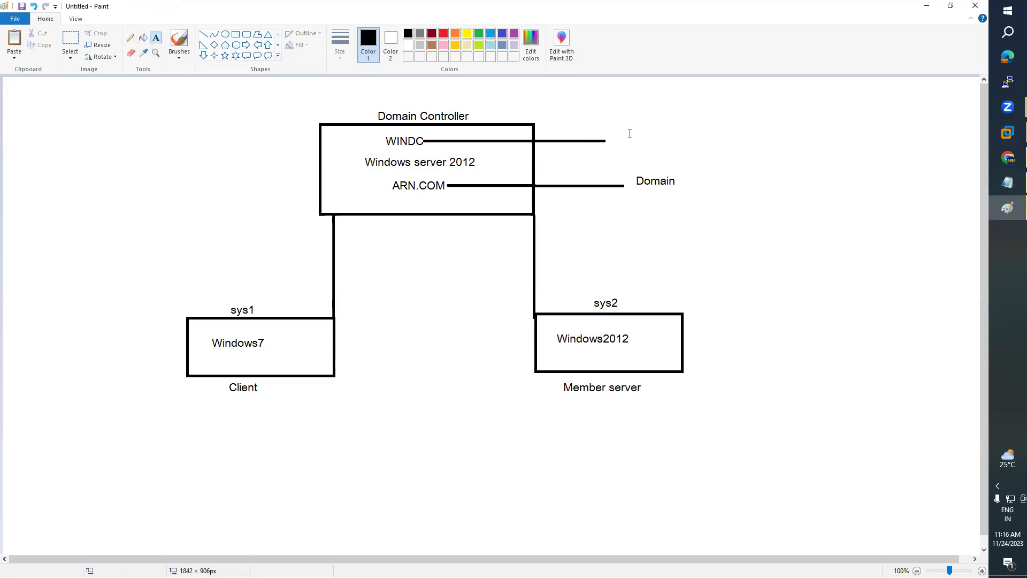
{"action": "left_click_drag", "start_coordinate": [611, 133], "coordinate": [649, 150]}
{"action": "type", "text": "DC"}
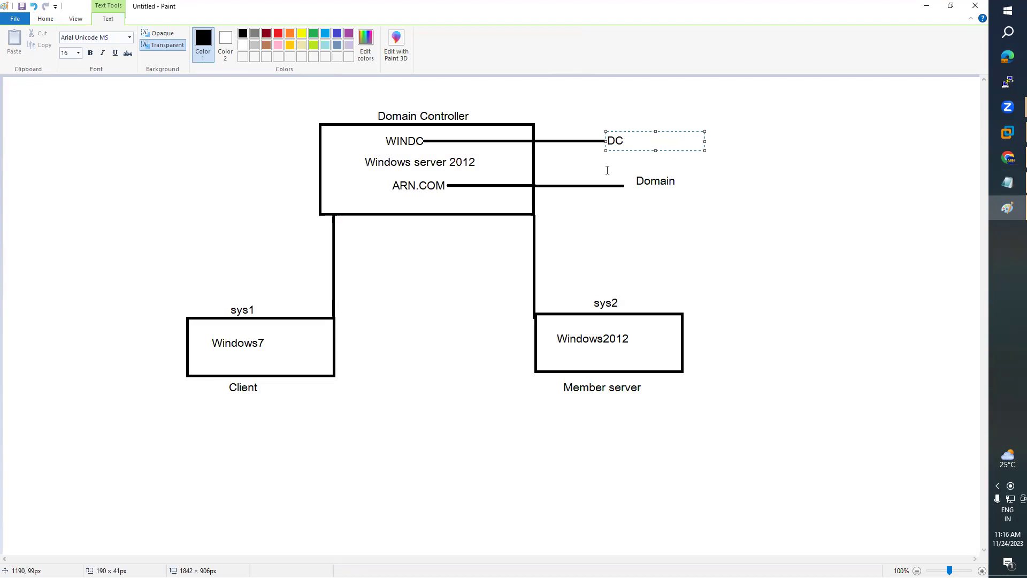
{"action": "left_click", "coordinate": [533, 172]}
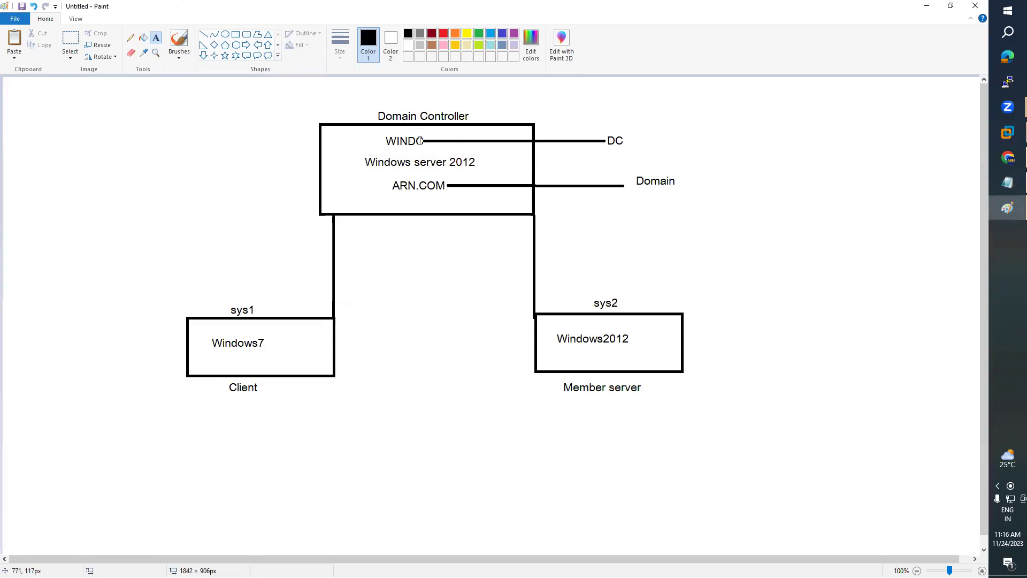
{"action": "mouse_move", "coordinate": [1008, 133]}
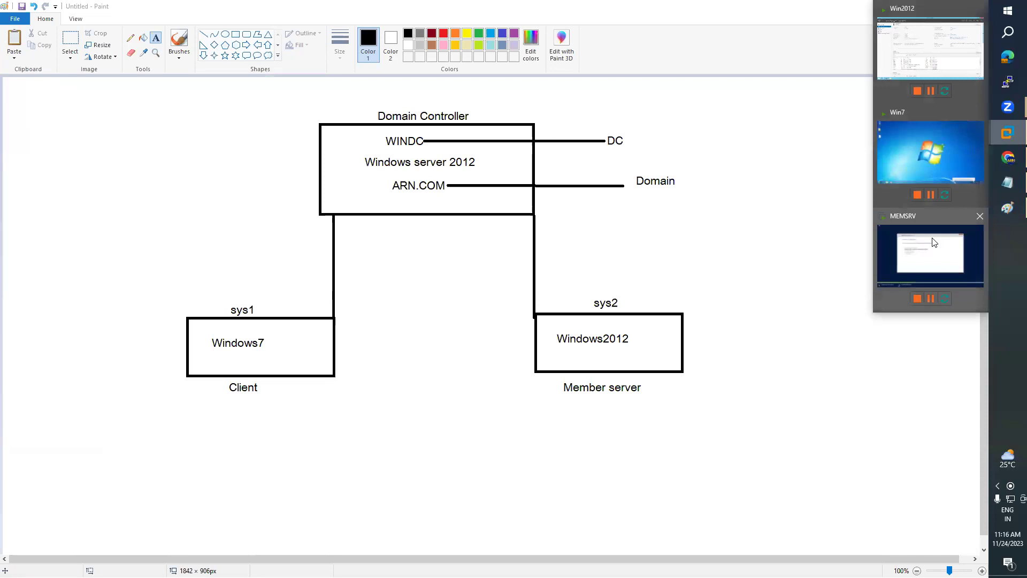
{"action": "left_click", "coordinate": [939, 63]}
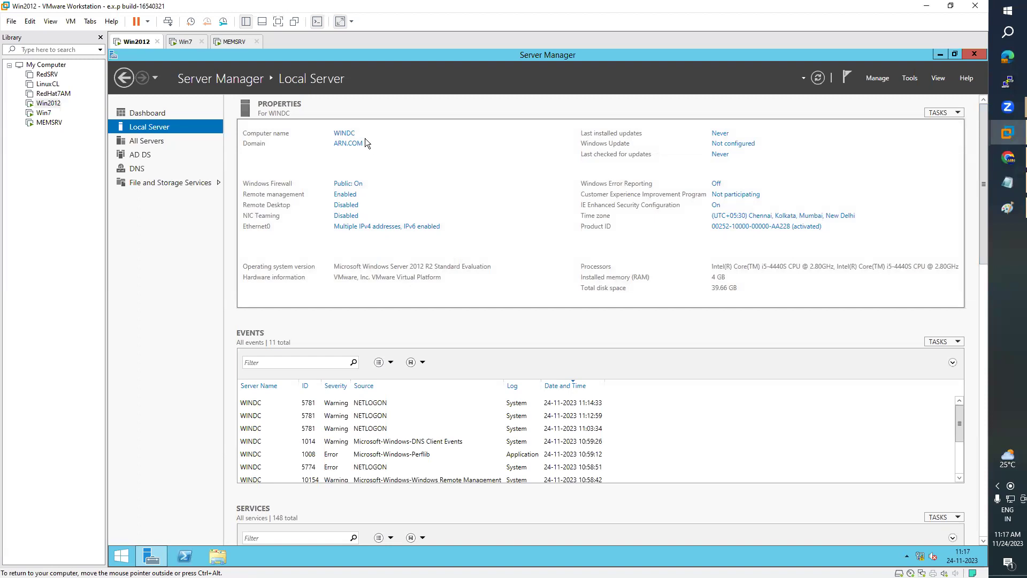
{"action": "mouse_move", "coordinate": [1011, 159]}
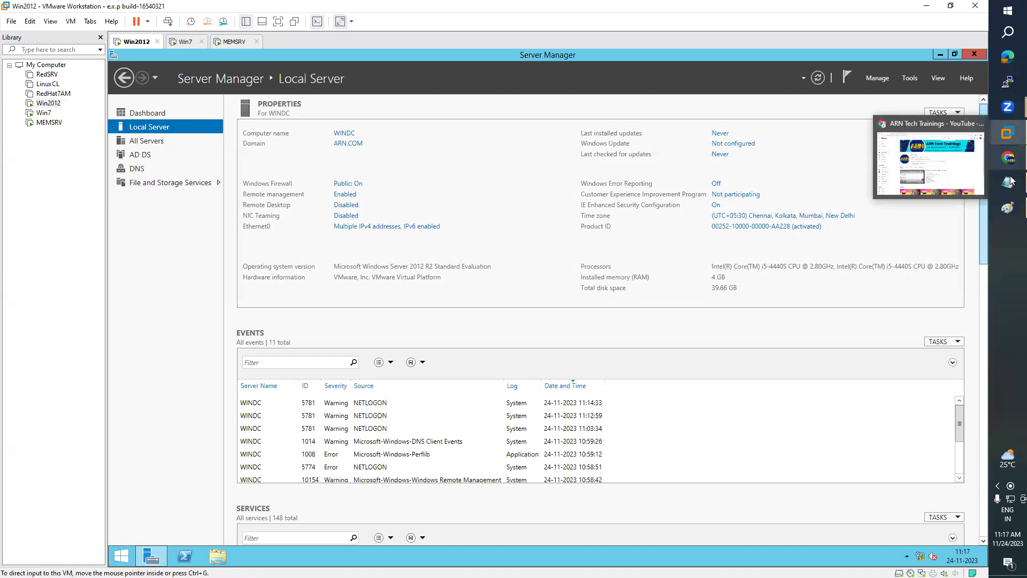
{"action": "left_click", "coordinate": [1007, 208]}
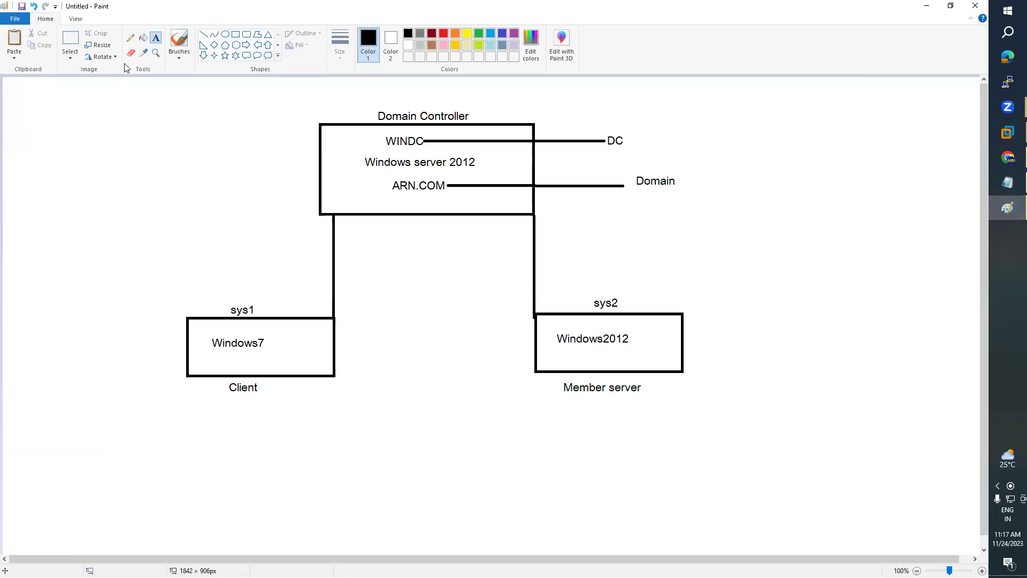
- Add a top-right text note reading 'FQDN : Fully Qualified Domain Name' and widen it
{"action": "left_click_drag", "start_coordinate": [720, 104], "coordinate": [849, 133]}
{"action": "type", "text": "FQ"}
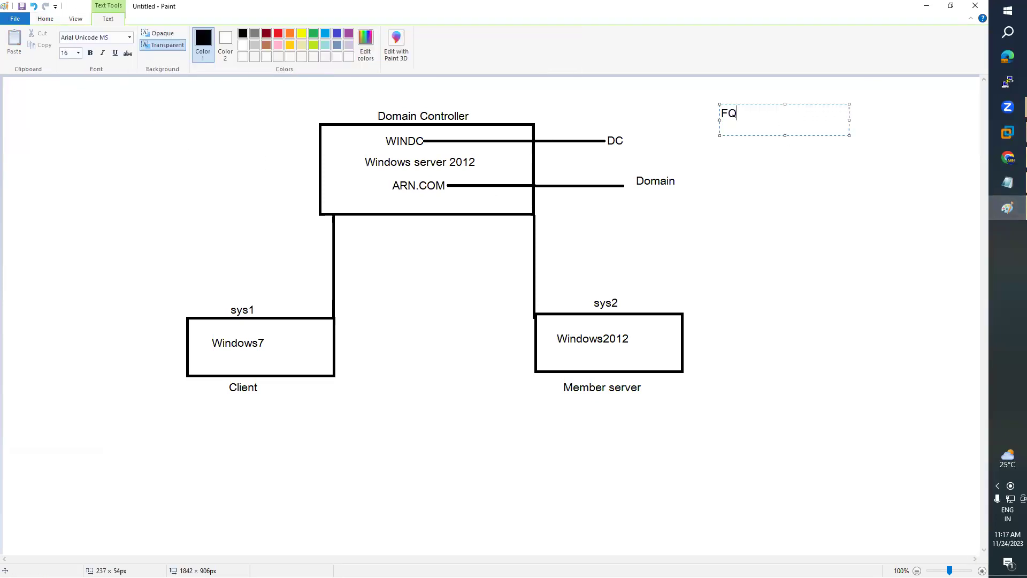
{"action": "type", "text": "DN"}
{"action": "type", "text": " :"}
{"action": "type", "text": " Fully Q"}
{"action": "type", "text": "ualified "}
{"action": "type", "text": "Domain"}
{"action": "type", "text": " Name"}
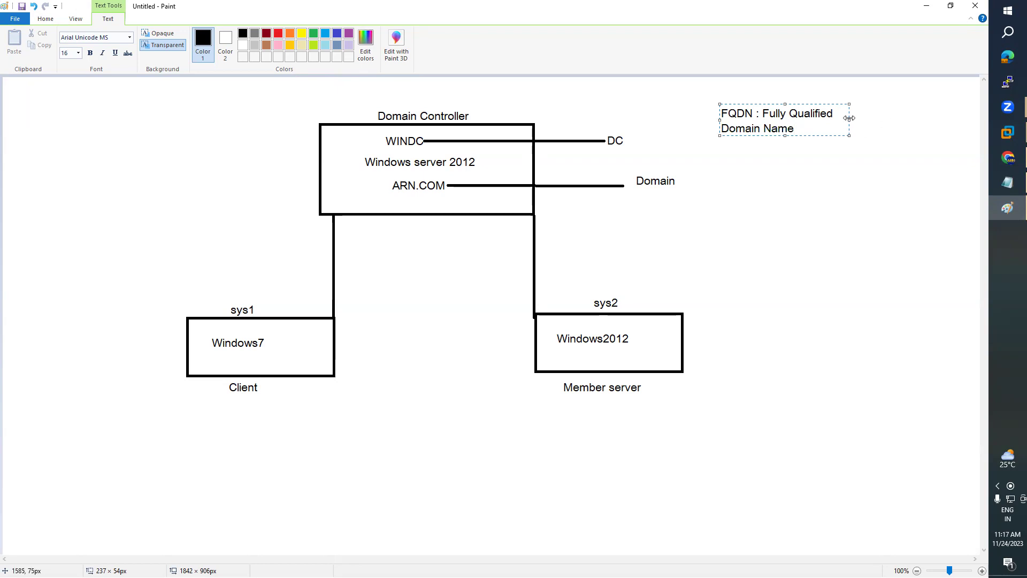
{"action": "left_click_drag", "start_coordinate": [849, 119], "coordinate": [931, 119]}
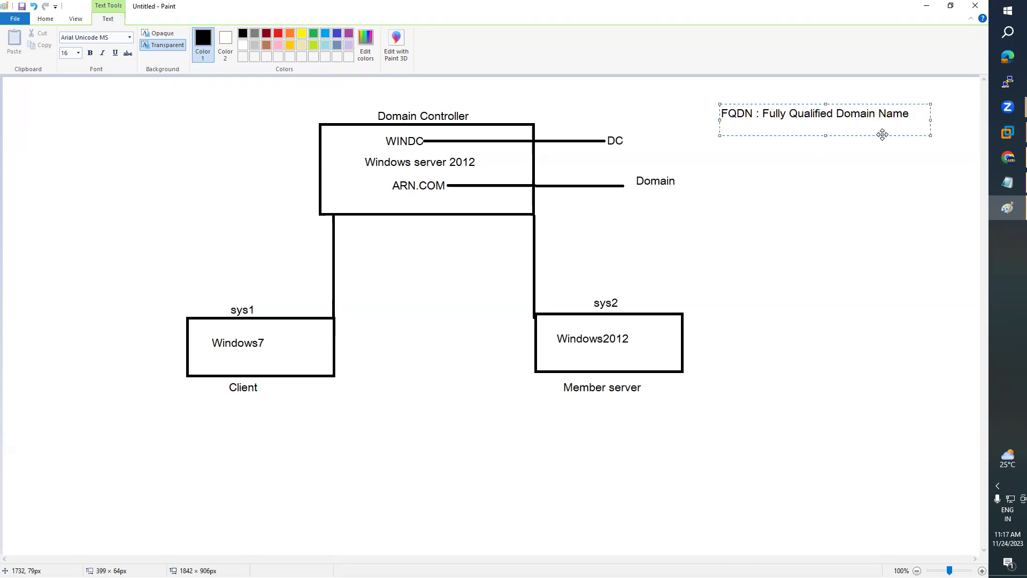
- Add a second line 'FQDN == ComputerName + Domain Name', fixing typos and widening the box
{"action": "key", "text": "Return"}
{"action": "type", "text": "Compu"}
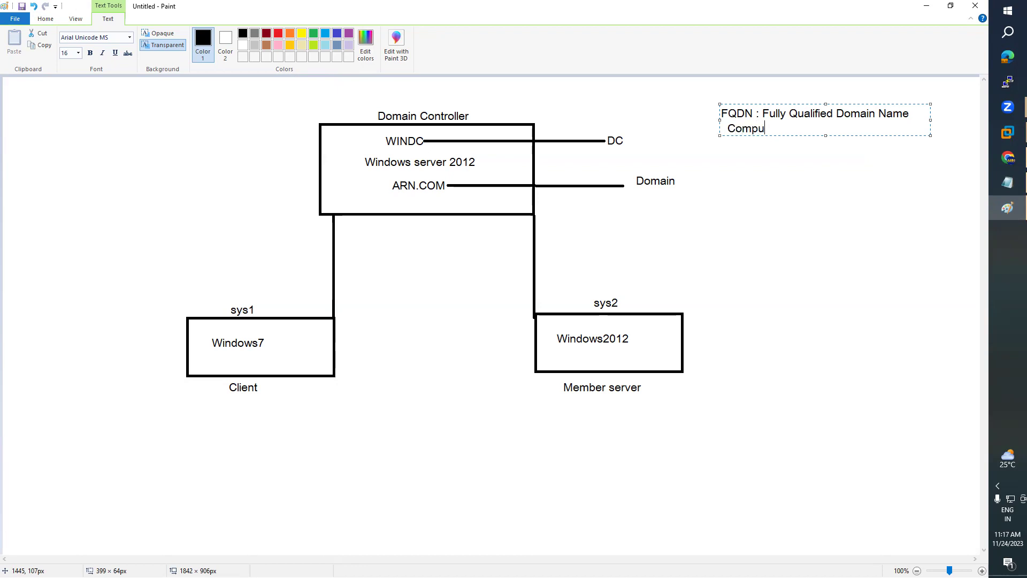
{"action": "type", "text": "etr"}
{"action": "key", "text": "BackSpace"}
{"action": "key", "text": "BackSpace"}
{"action": "key", "text": "BackSpace"}
{"action": "key", "text": "BackSpace"}
{"action": "type", "text": "uterName + Domainm"}
{"action": "key", "text": "BackSpace"}
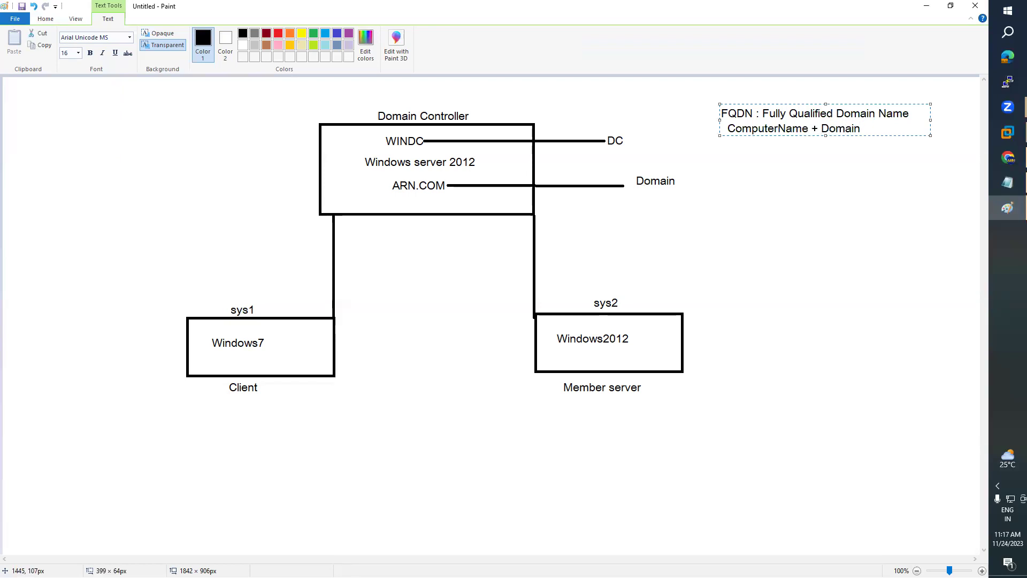
{"action": "type", "text": "=="}
{"action": "type", "text": " F"}
{"action": "key", "text": "BackSpace"}
{"action": "key", "text": "BackSpace"}
{"action": "key", "text": "BackSpace"}
{"action": "key", "text": "BackSpace"}
{"action": "key", "text": "Home"}
{"action": "type", "text": "FQDN"}
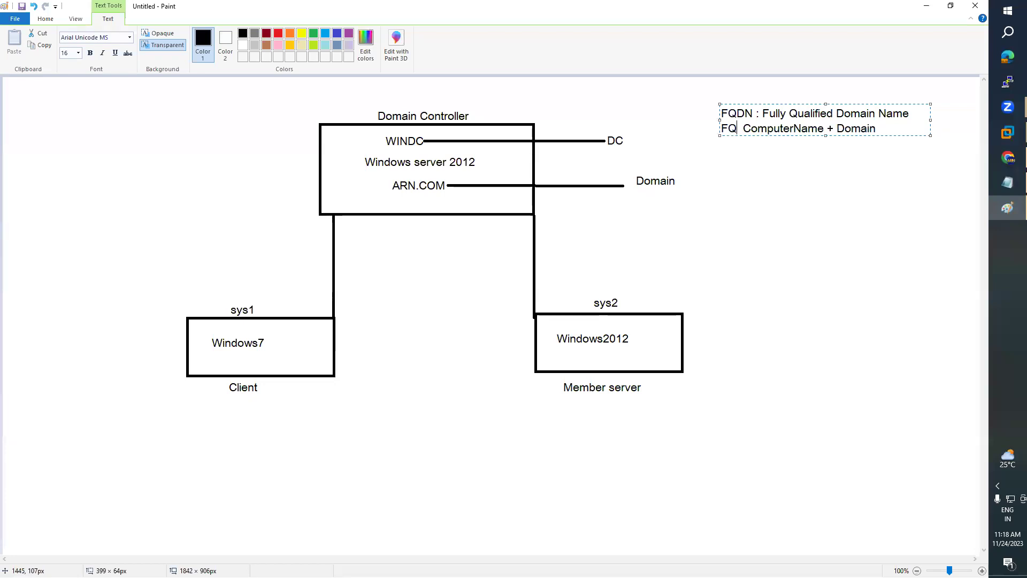
{"action": "type", "text": "=="}
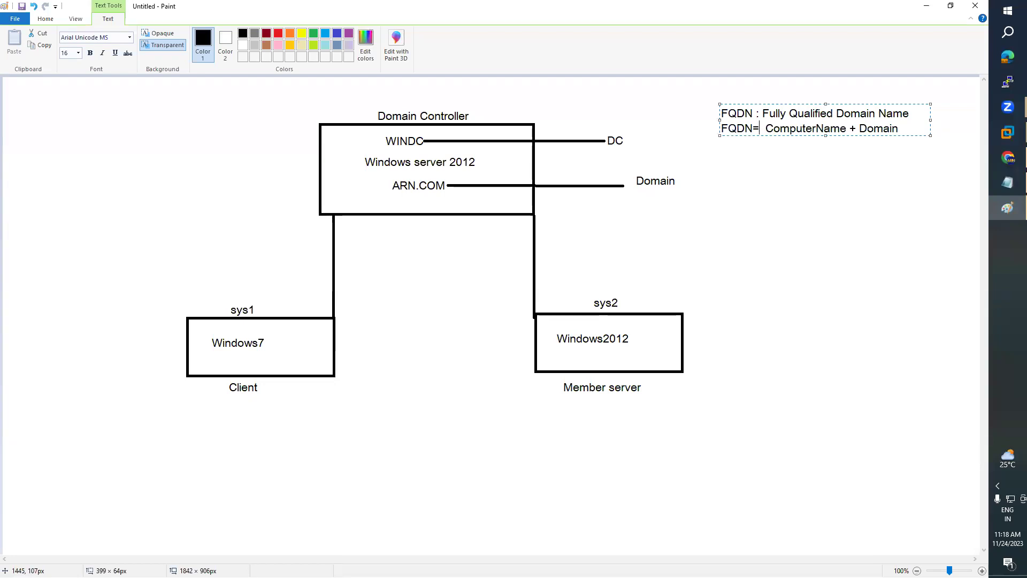
{"action": "key", "text": "BackSpace"}
{"action": "key", "text": "BackSpace"}
{"action": "type", "text": "=="}
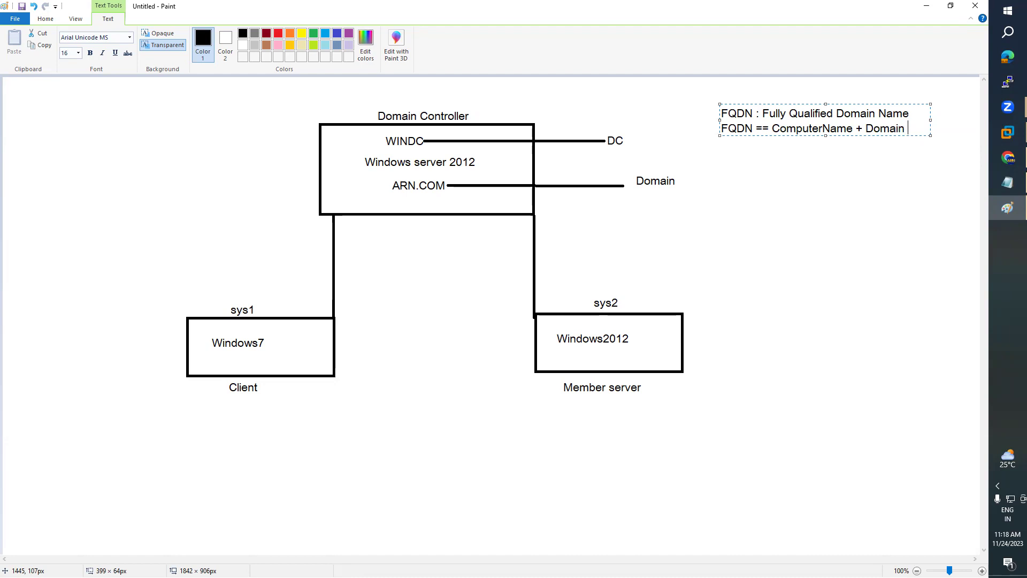
{"action": "type", "text": "Name"}
{"action": "left_click_drag", "start_coordinate": [930, 129], "coordinate": [963, 129]}
- Reduce '==' to '=' on line two and add the example line 'WINDC + ARN.COM'
{"action": "key", "text": "Return"}
{"action": "key", "text": "Up"}
{"action": "key", "text": "Left"}
{"action": "key", "text": "BackSpace"}
{"action": "key", "text": "Down"}
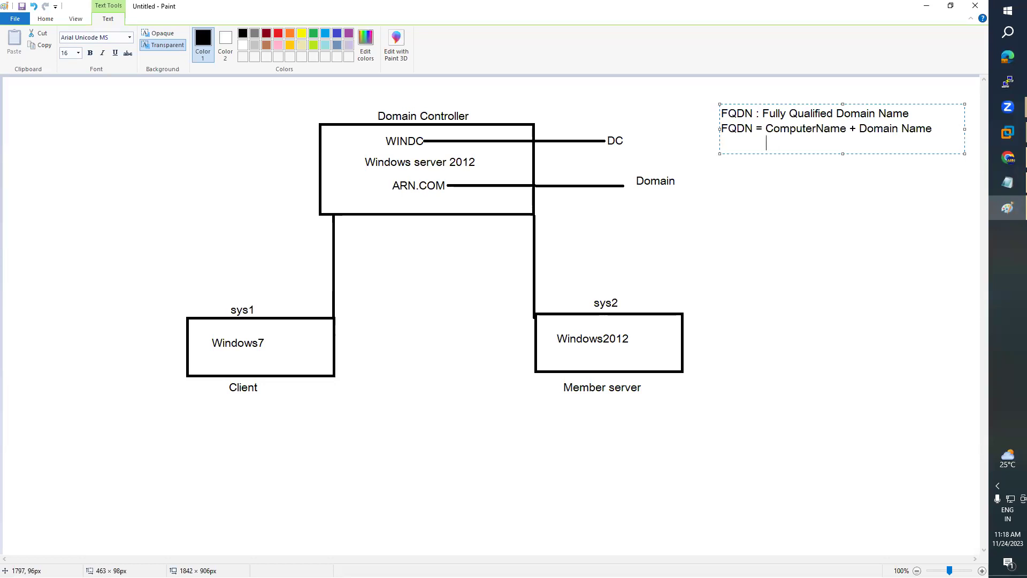
{"action": "type", "text": "WINDC + ARN.COM"}
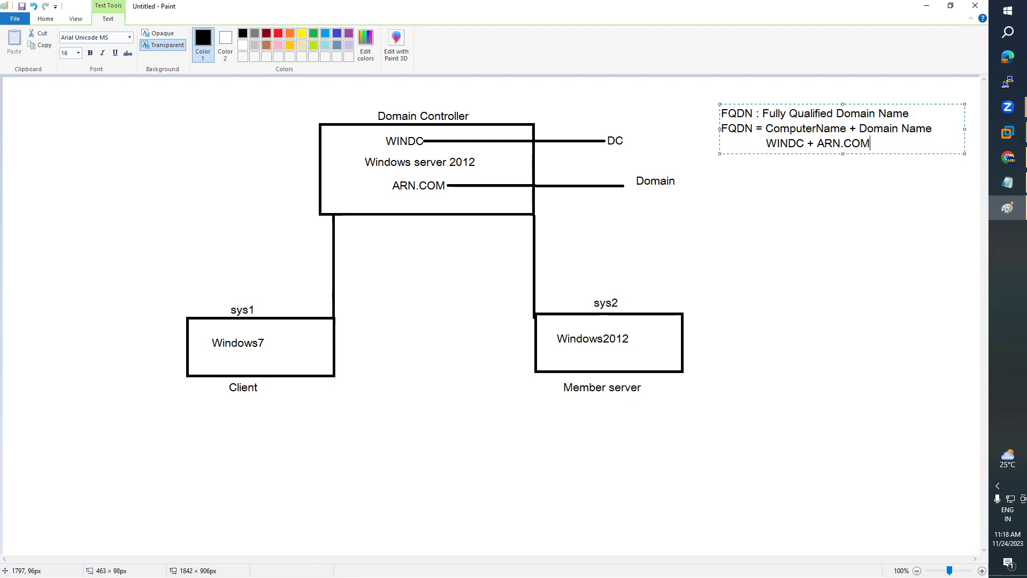
- Add the line 'FQDN = WINDC.ARN.COM', correcting the dots and spacing
{"action": "key", "text": "Return"}
{"action": "type", "text": "FQDN= WINDC"}
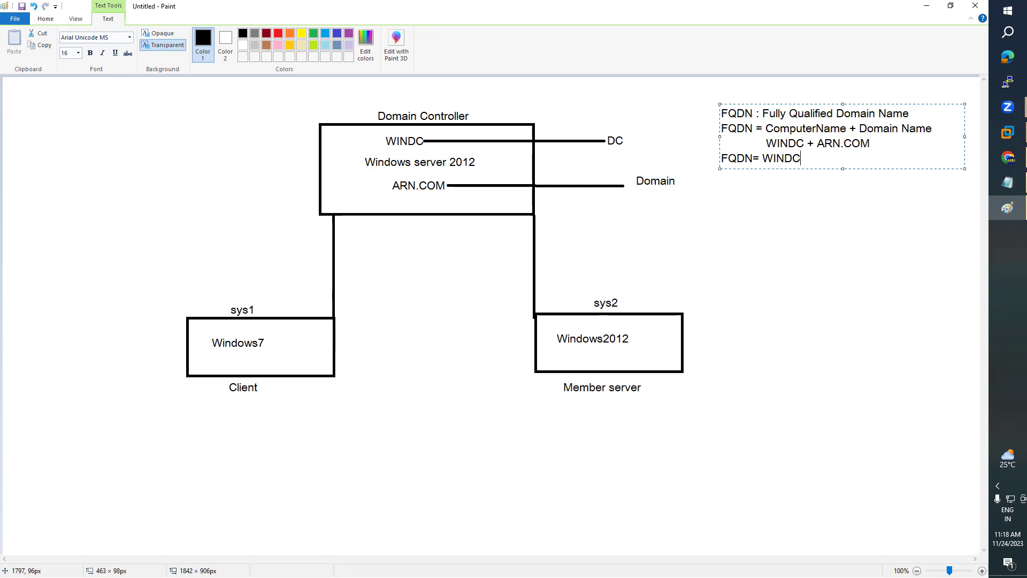
{"action": "type", "text": ">ARN>COM"}
{"action": "key", "text": "Delete"}
{"action": "type", "text": "."}
{"action": "key", "text": "Delete"}
{"action": "type", "text": "."}
{"action": "key", "text": "Right"}
{"action": "key", "text": "Right"}
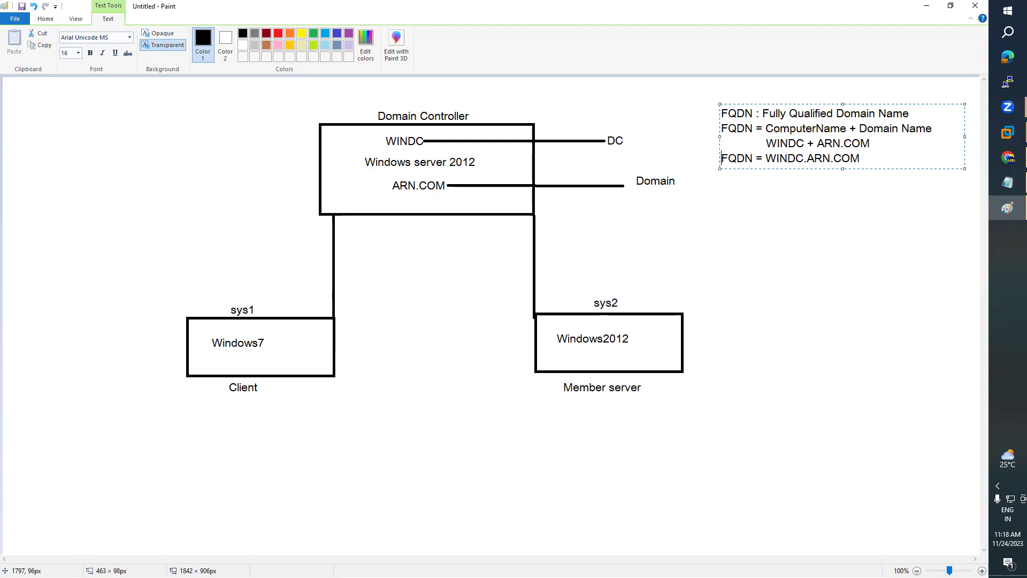
{"action": "key", "text": "Return"}
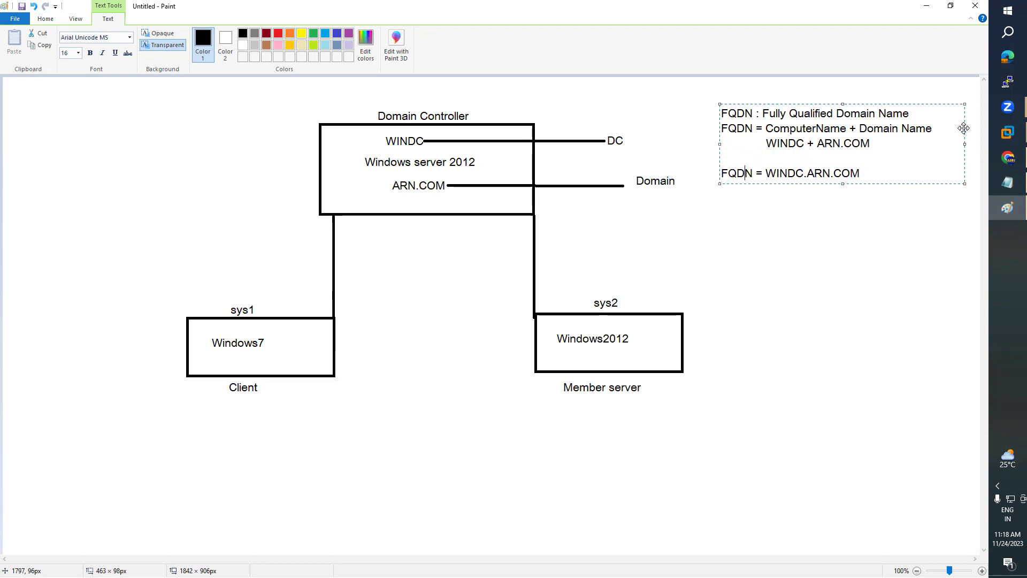
{"action": "key", "text": "Down"}
{"action": "key", "text": "Left"}
{"action": "key", "text": "Left"}
- Commit the FQDN note and return to the Win7 virtual machine
{"action": "left_click", "coordinate": [854, 228]}
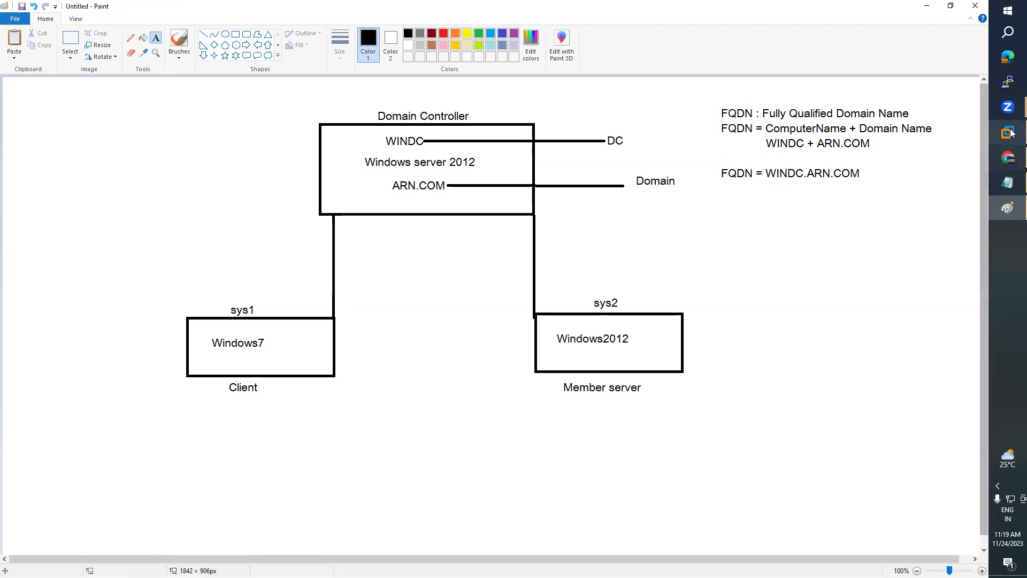
{"action": "mouse_move", "coordinate": [1008, 133]}
{"action": "left_click", "coordinate": [952, 158]}
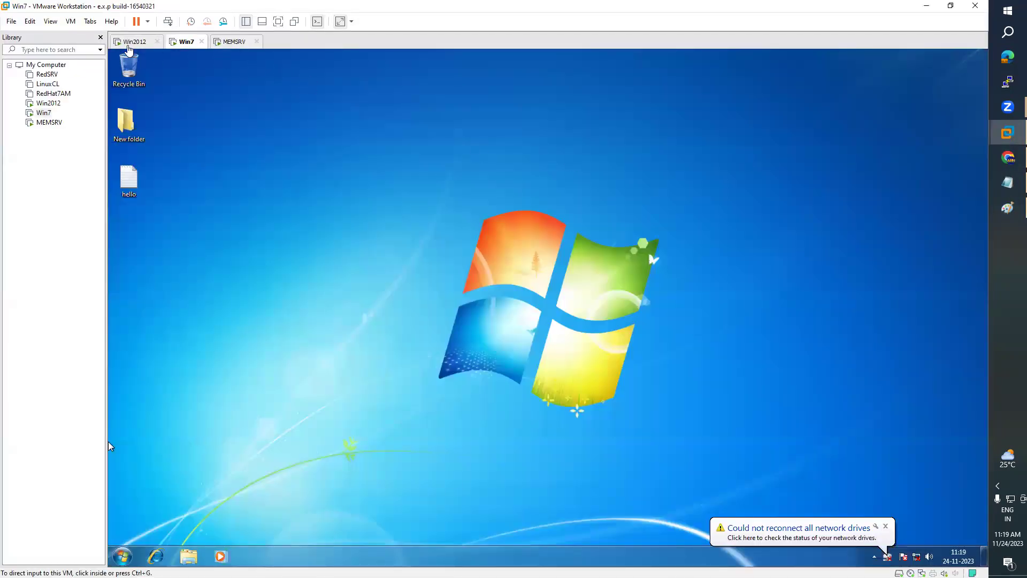
{"action": "left_click", "coordinate": [129, 43]}
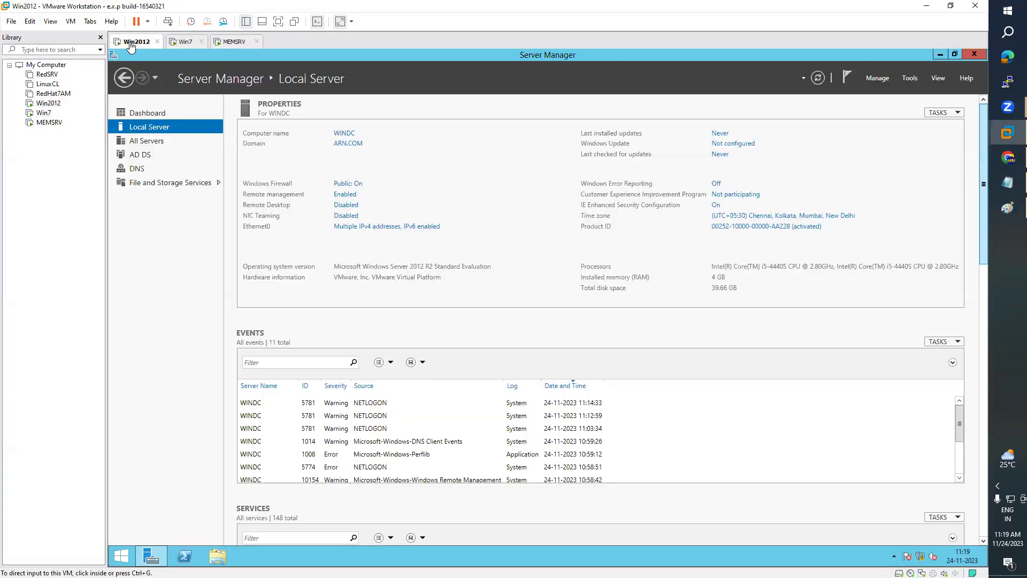
{"action": "left_click", "coordinate": [187, 42]}
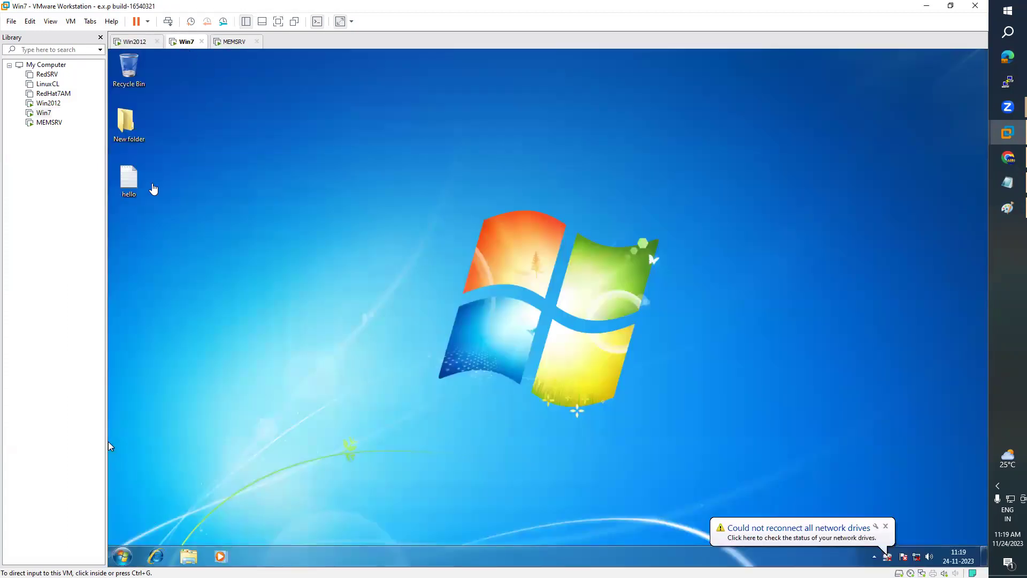
- In Win7, open Computer's system properties from the maximized Libraries window
{"action": "left_click", "coordinate": [189, 558]}
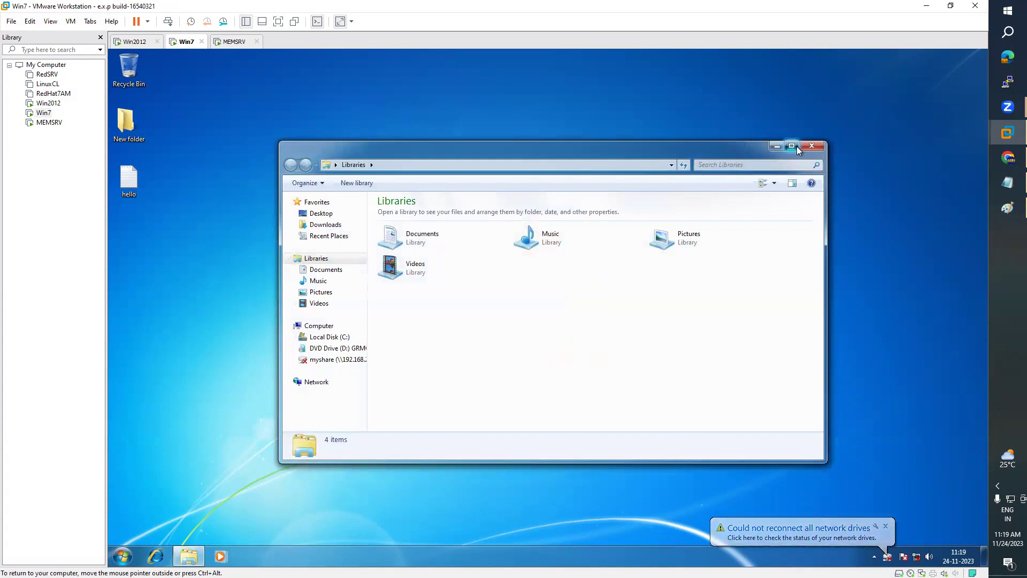
{"action": "left_click", "coordinate": [790, 146]}
{"action": "right_click", "coordinate": [155, 231]}
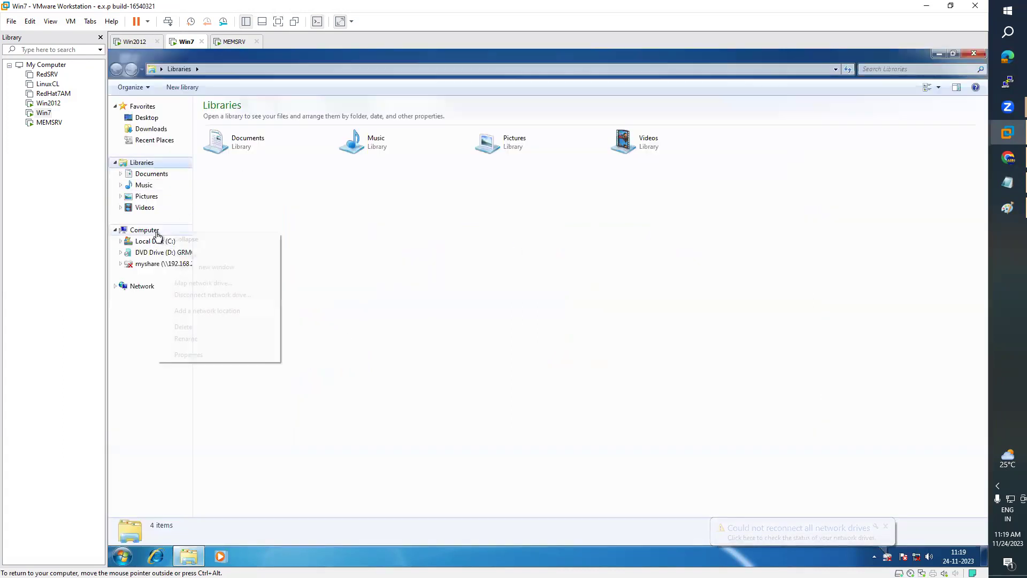
{"action": "left_click", "coordinate": [199, 355]}
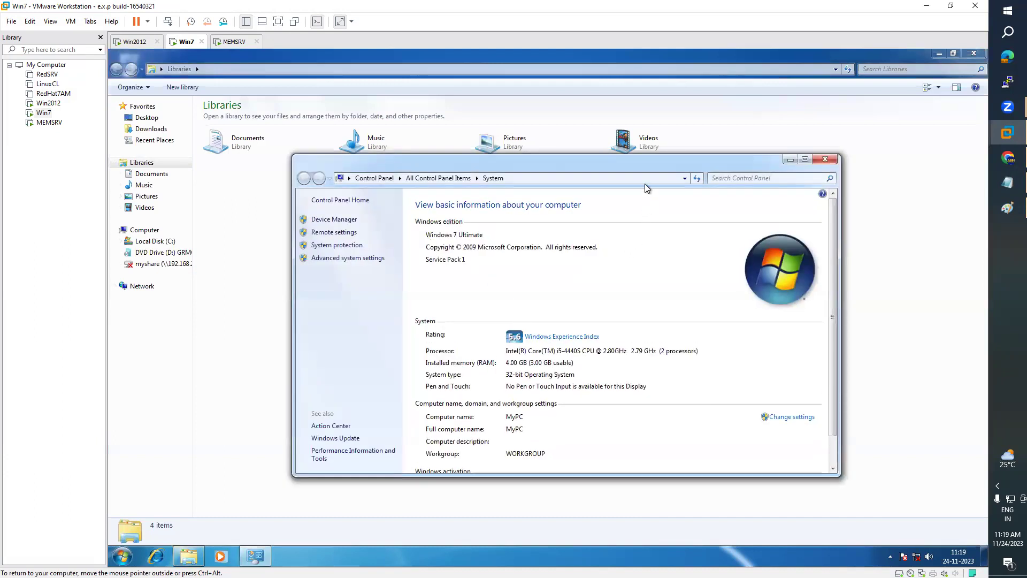
{"action": "left_click_drag", "start_coordinate": [633, 164], "coordinate": [602, 105]}
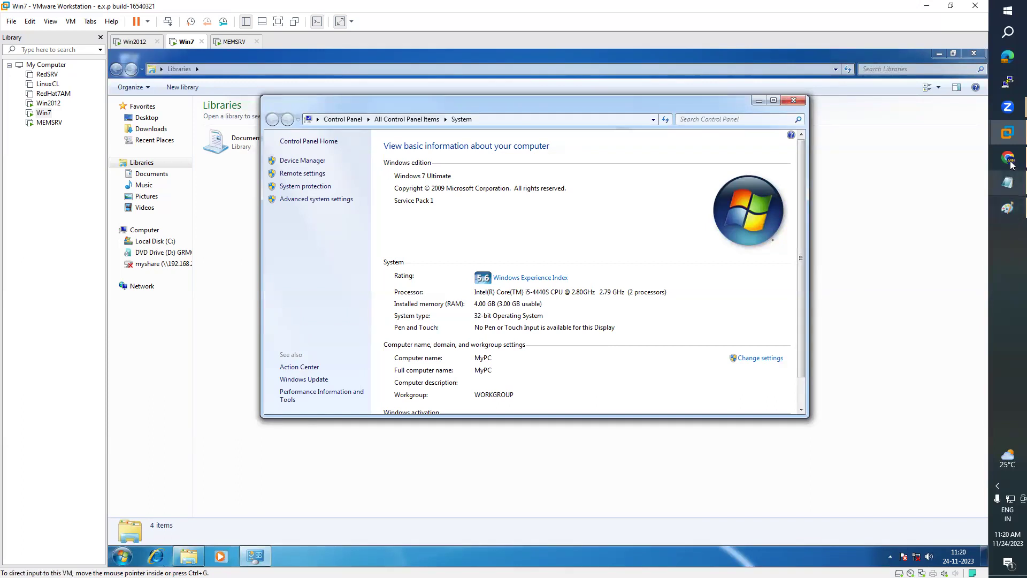
- Minimize the Paint diagram and maximize Win7's System information window
{"action": "left_click", "coordinate": [1008, 208]}
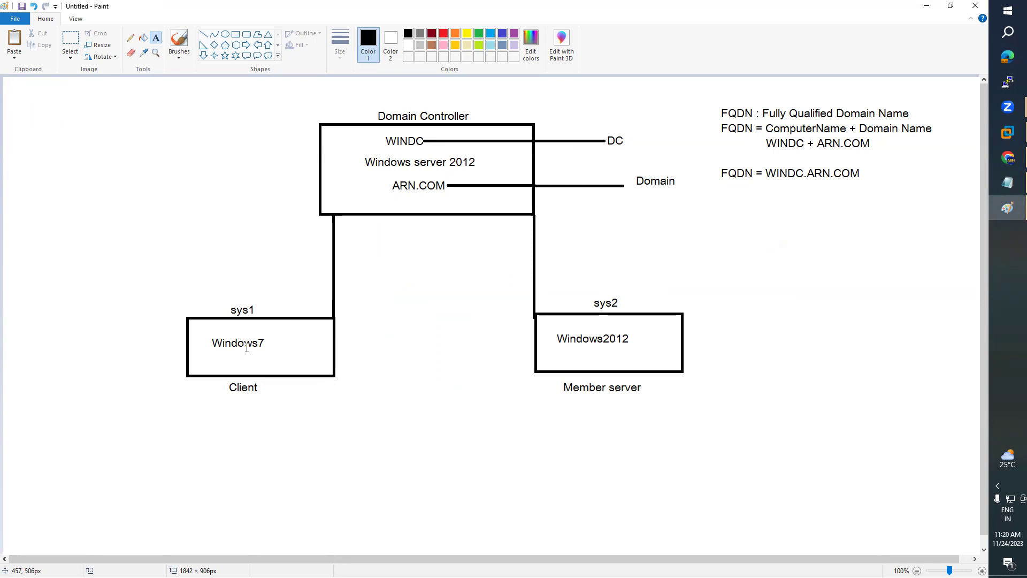
{"action": "left_click", "coordinate": [926, 6]}
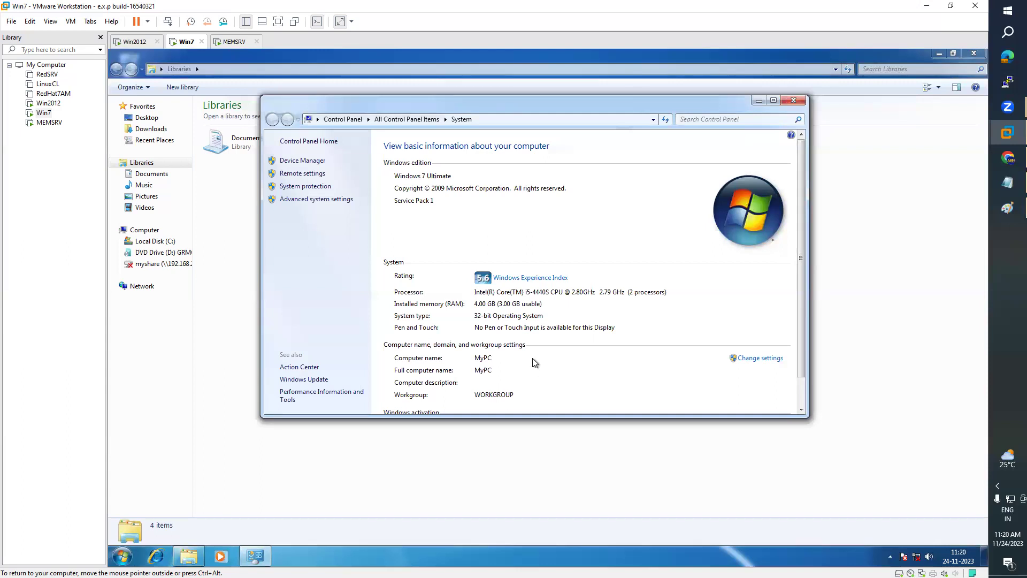
{"action": "left_click", "coordinate": [773, 101]}
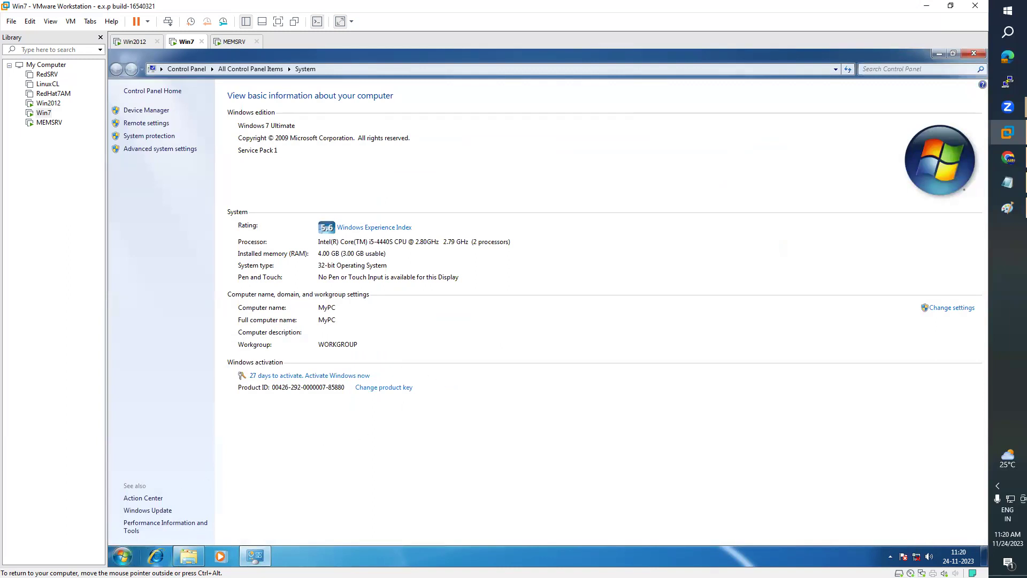
{"action": "left_click", "coordinate": [123, 556]}
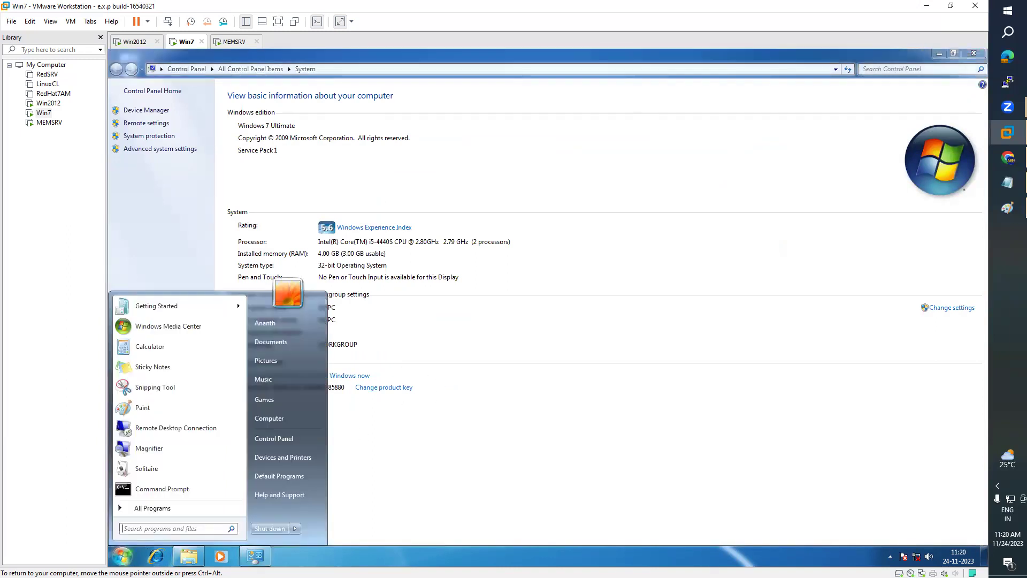
- Open Network Connections on Win7 by running ncpa.cpl from the Run dialog
{"action": "left_click", "coordinate": [532, 444]}
{"action": "left_click", "coordinate": [122, 556]}
{"action": "type", "text": "run"}
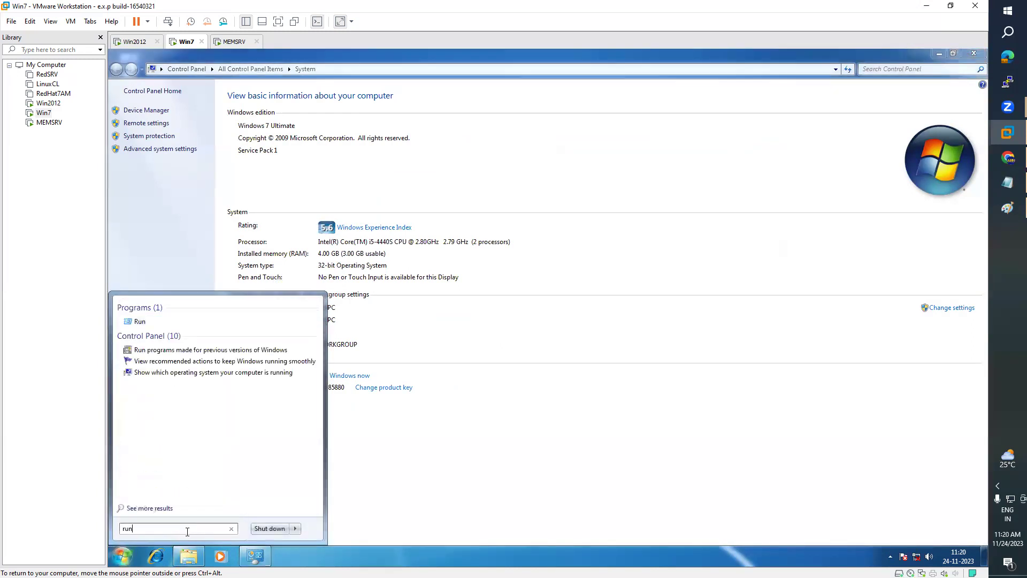
{"action": "key", "text": "Return"}
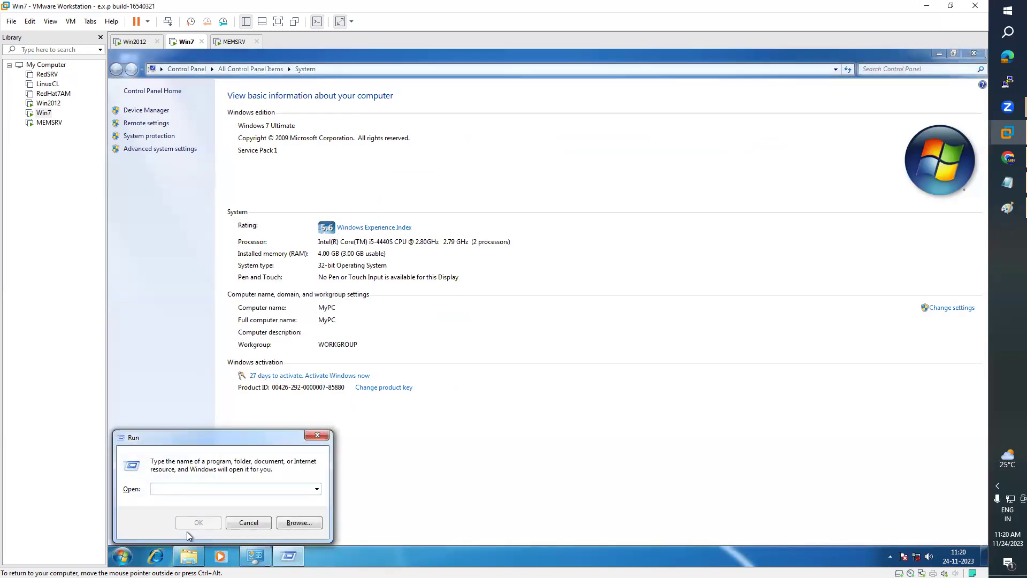
{"action": "type", "text": "ncpa.cpl"}
{"action": "left_click", "coordinate": [198, 522]}
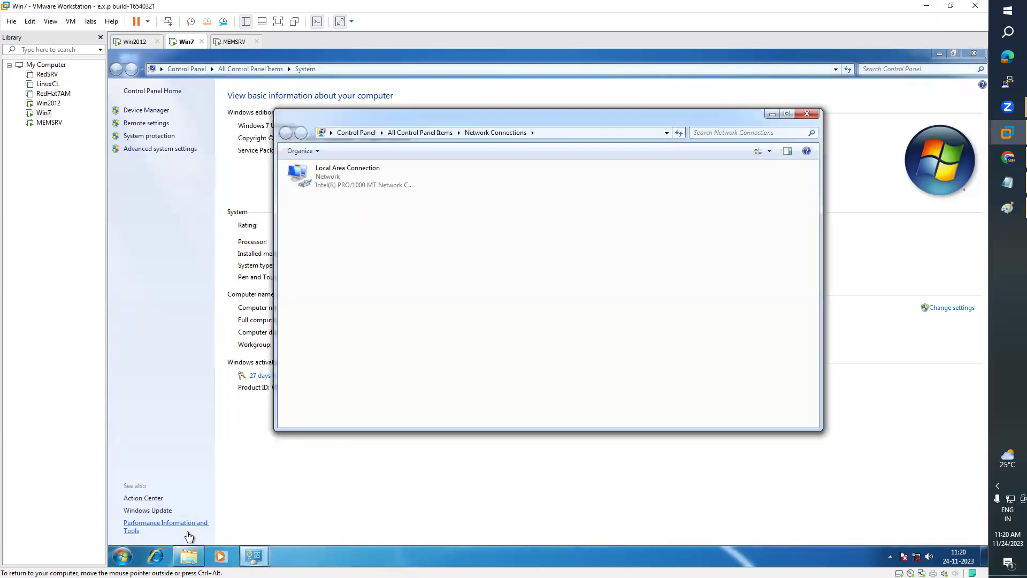
- In Local Area Connection's IPv4 properties, select Use the following IP address
{"action": "left_click", "coordinate": [338, 177]}
{"action": "right_click", "coordinate": [338, 177]}
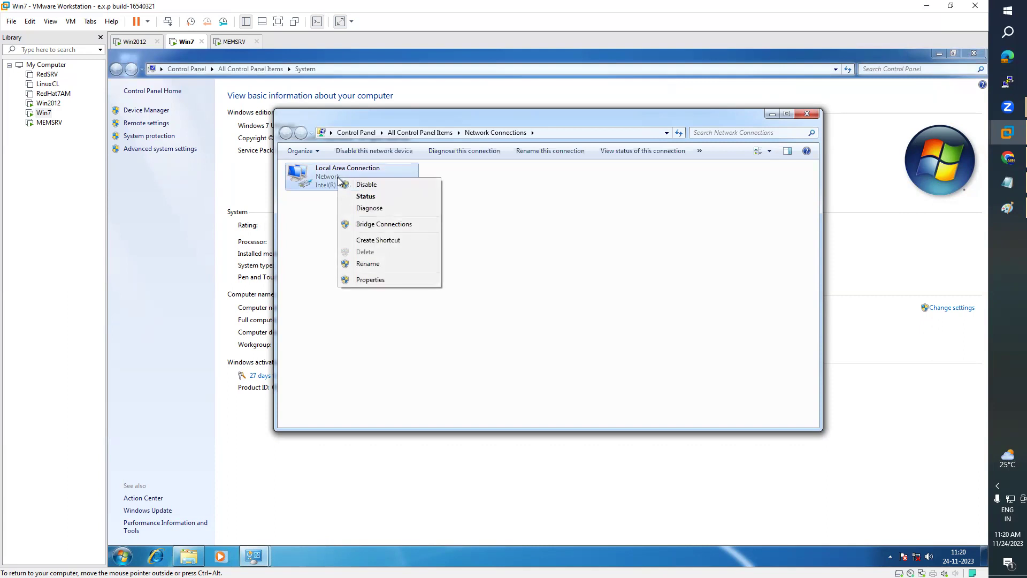
{"action": "left_click", "coordinate": [369, 279]}
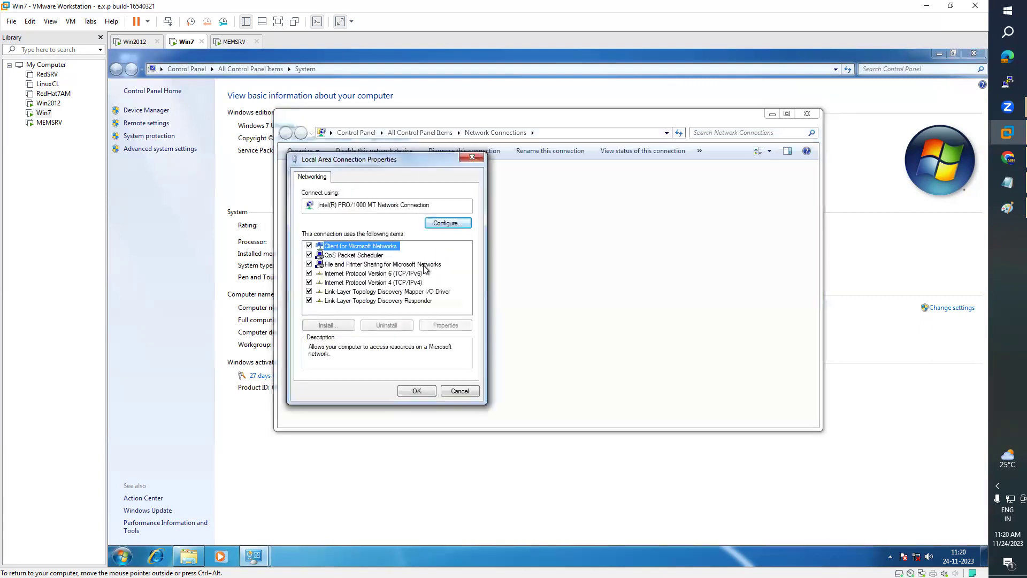
{"action": "left_click", "coordinate": [388, 284]}
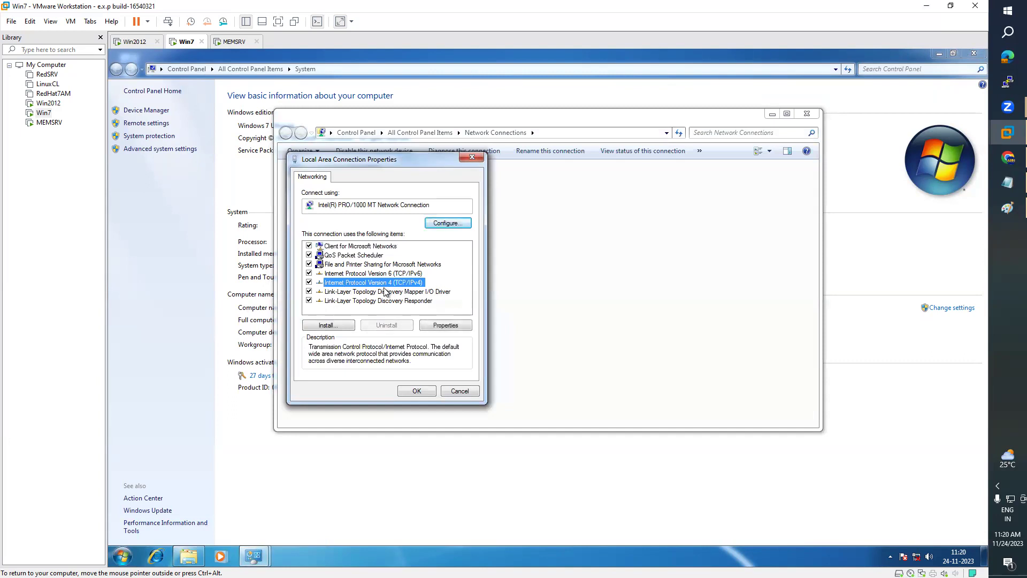
{"action": "left_click", "coordinate": [438, 327]}
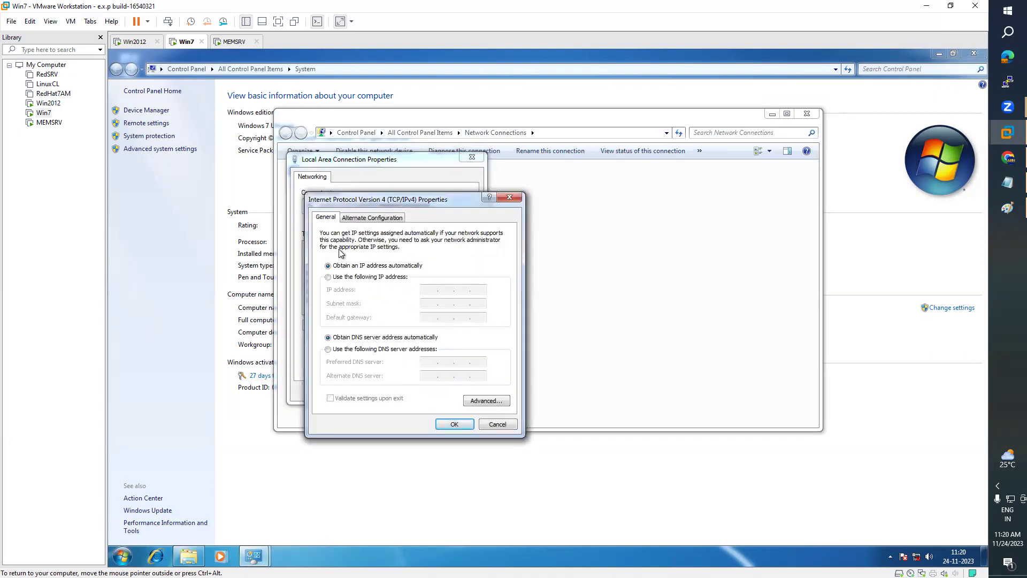
{"action": "left_click", "coordinate": [328, 277]}
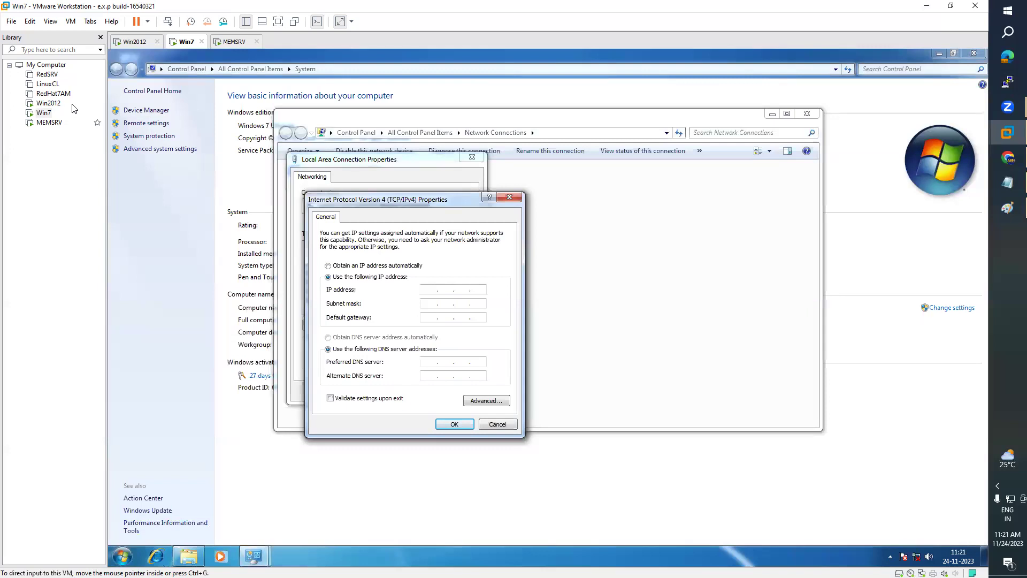
- On the Win2012 VM, open Ethernet0's IPv4 properties
{"action": "left_click", "coordinate": [49, 104]}
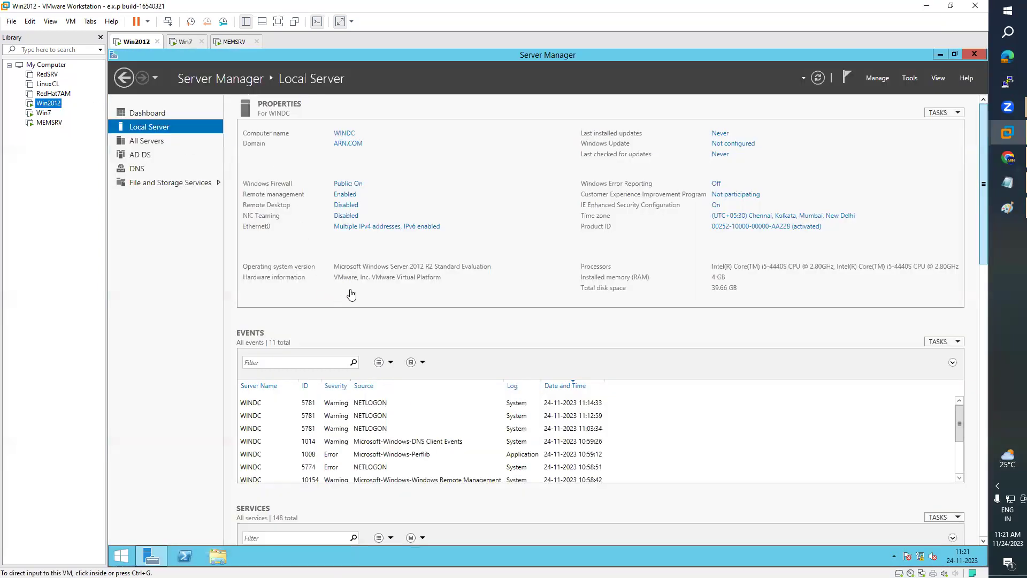
{"action": "left_click", "coordinate": [398, 227]}
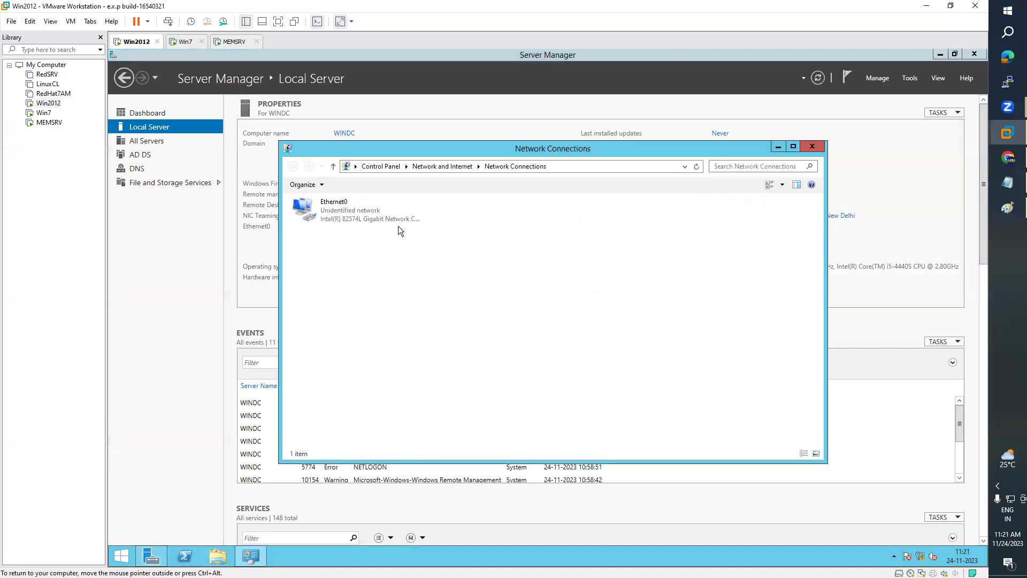
{"action": "double_click", "coordinate": [344, 219]}
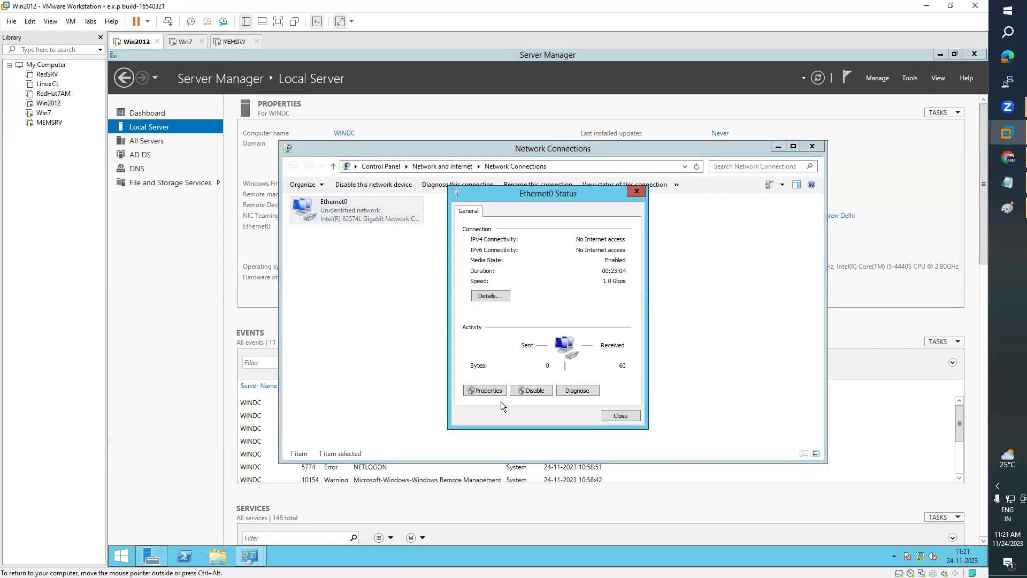
{"action": "left_click", "coordinate": [485, 391]}
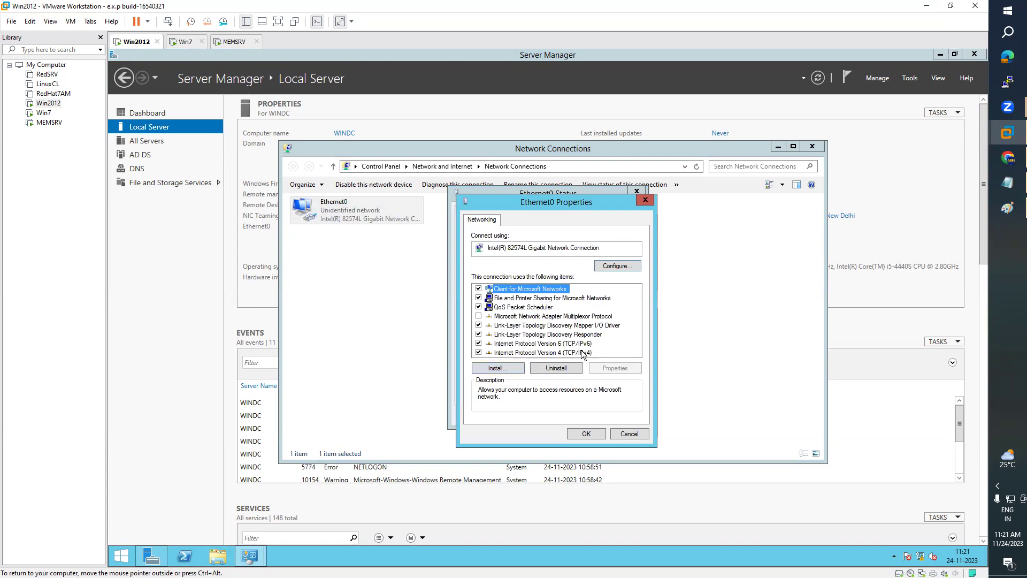
{"action": "double_click", "coordinate": [581, 352]}
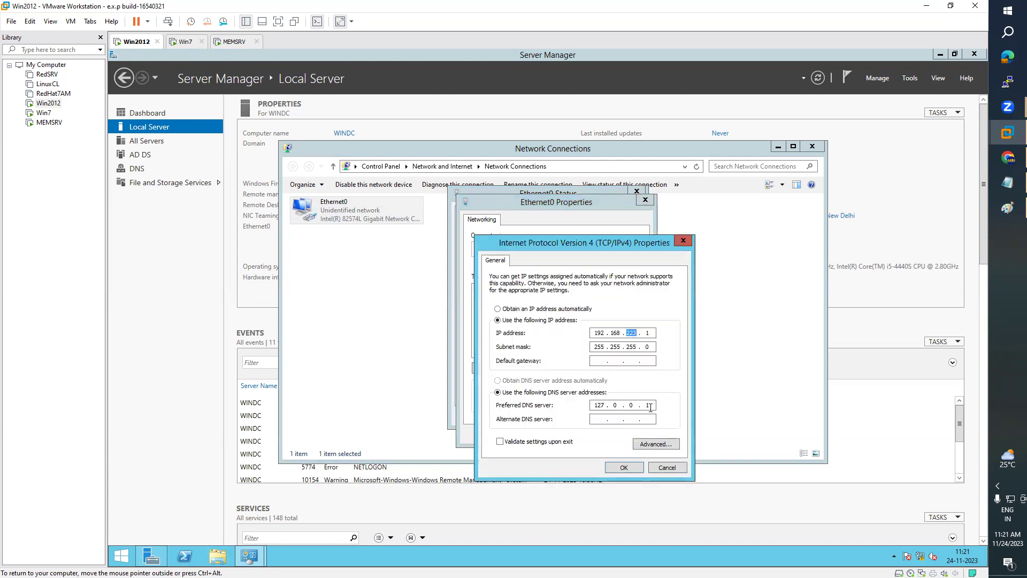
- Retype the preferred DNS server address, then switch to the MEMSRV VM
{"action": "key", "text": "BackSpace"}
{"action": "key", "text": "BackSpace"}
{"action": "key", "text": "BackSpace"}
{"action": "key", "text": "BackSpace"}
{"action": "key", "text": "BackSpace"}
{"action": "type", "text": "192 . 168 . 223 . 6"}
{"action": "key", "text": "BackSpace"}
{"action": "double_click", "coordinate": [631, 333]}
{"action": "left_click", "coordinate": [49, 122]}
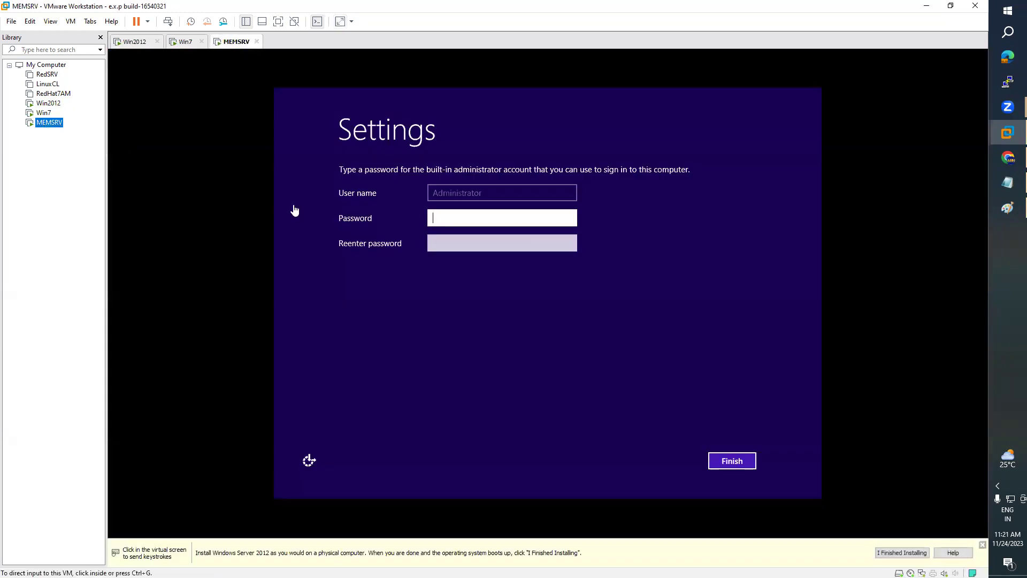
- Enter Win7's IP 192.168.223.10, default mask 255.255.255.0 and DNS 192.168.223.1, then OK
{"action": "left_click", "coordinate": [44, 114]}
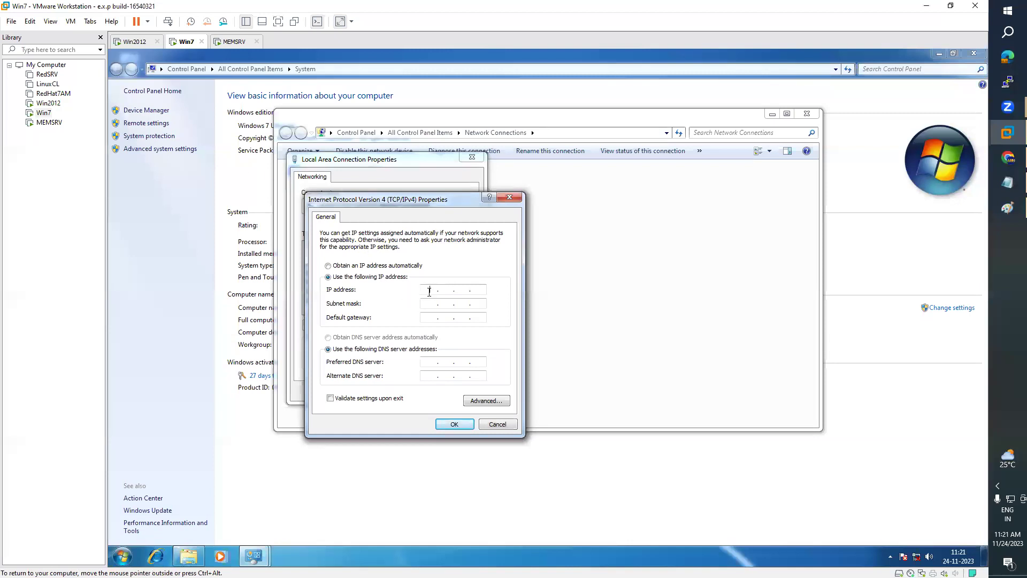
{"action": "type", "text": "192 . 168 . 223 . 10"}
{"action": "key", "text": "Tab"}
{"action": "left_click", "coordinate": [426, 365]}
{"action": "left_click", "coordinate": [134, 41]}
{"action": "left_click", "coordinate": [650, 333]}
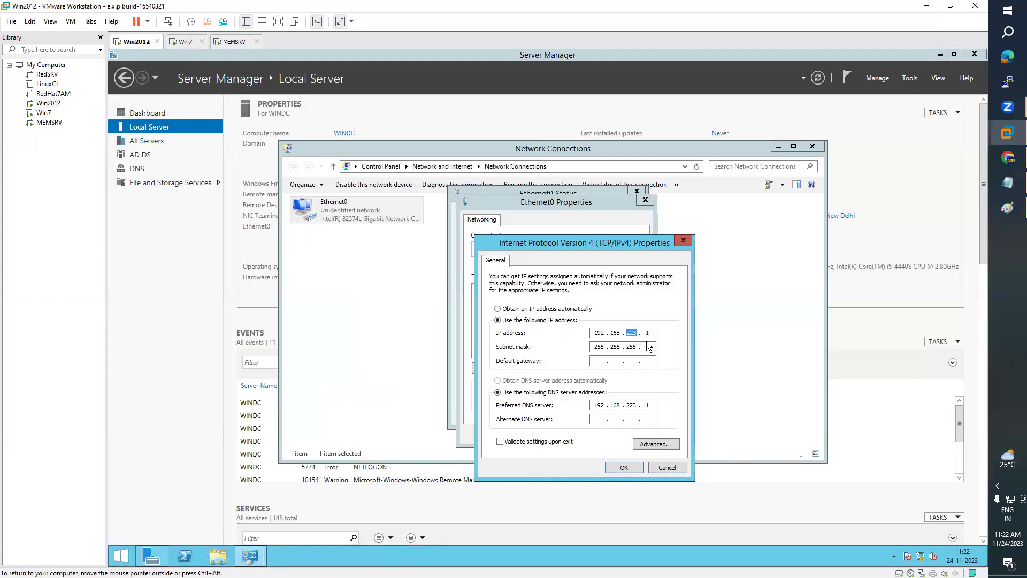
{"action": "left_click", "coordinate": [182, 41]}
{"action": "left_click", "coordinate": [430, 362]}
{"action": "type", "text": "192 . 168 . 223 . 1"}
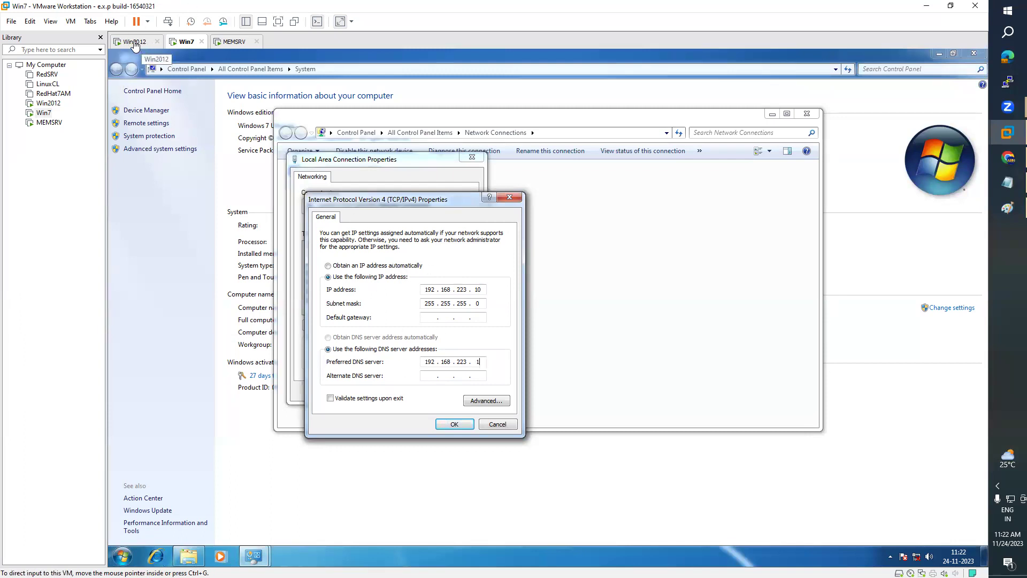
{"action": "left_click", "coordinate": [460, 423]}
- Close Win7's network windows and minimize the System and Libraries windows
{"action": "left_click", "coordinate": [418, 389]}
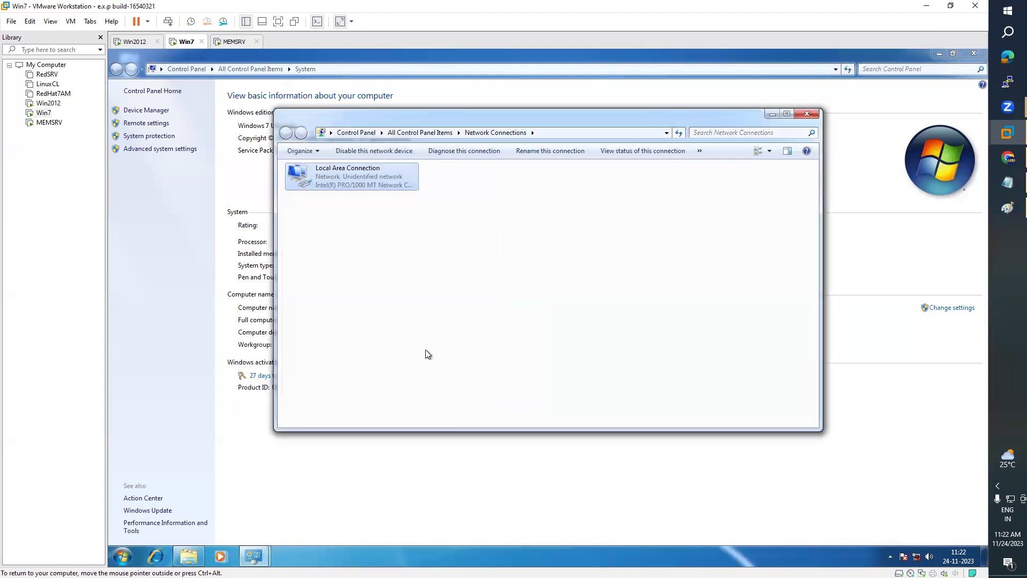
{"action": "left_click", "coordinate": [808, 115]}
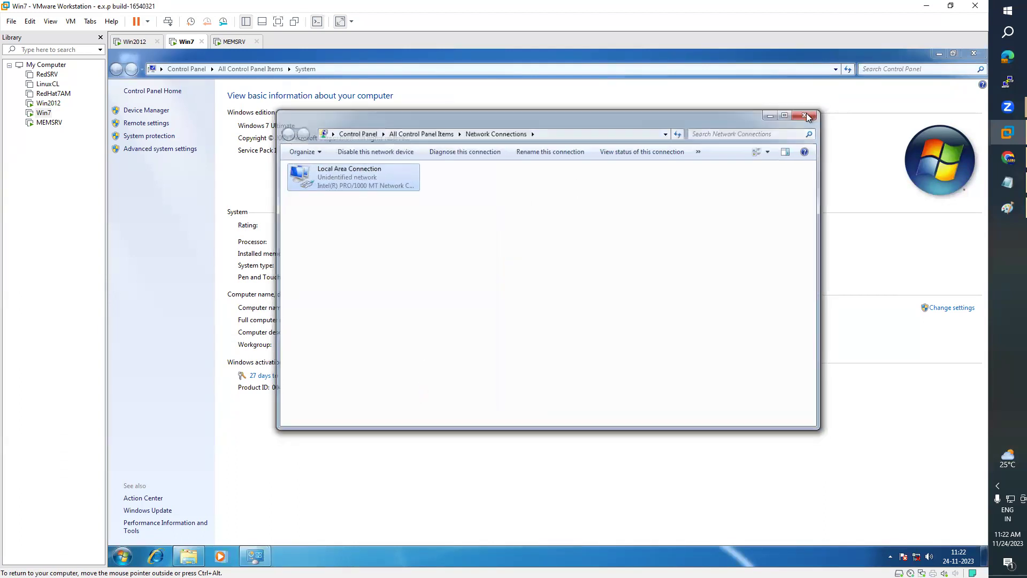
{"action": "left_click", "coordinate": [940, 56]}
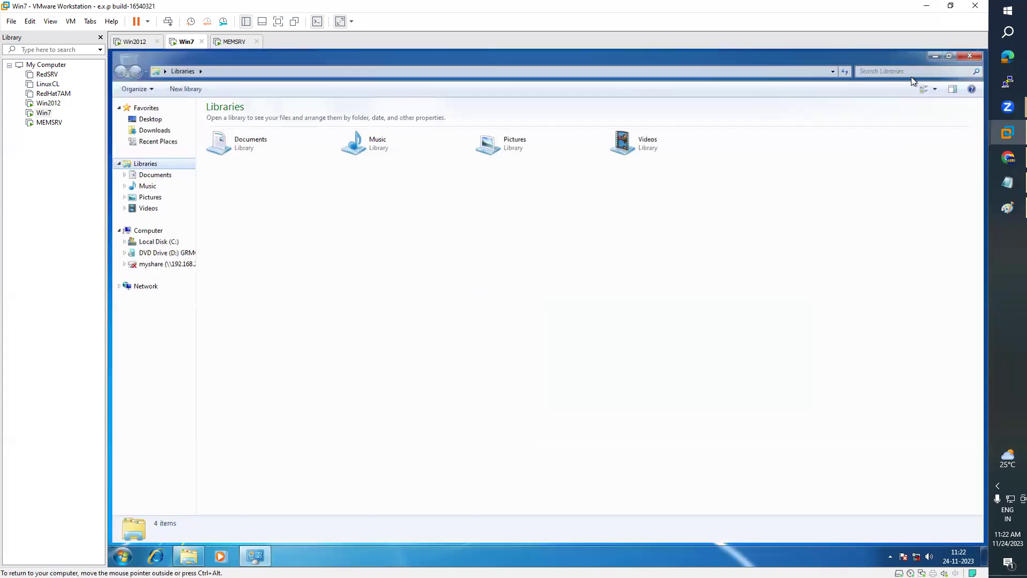
{"action": "left_click", "coordinate": [934, 56]}
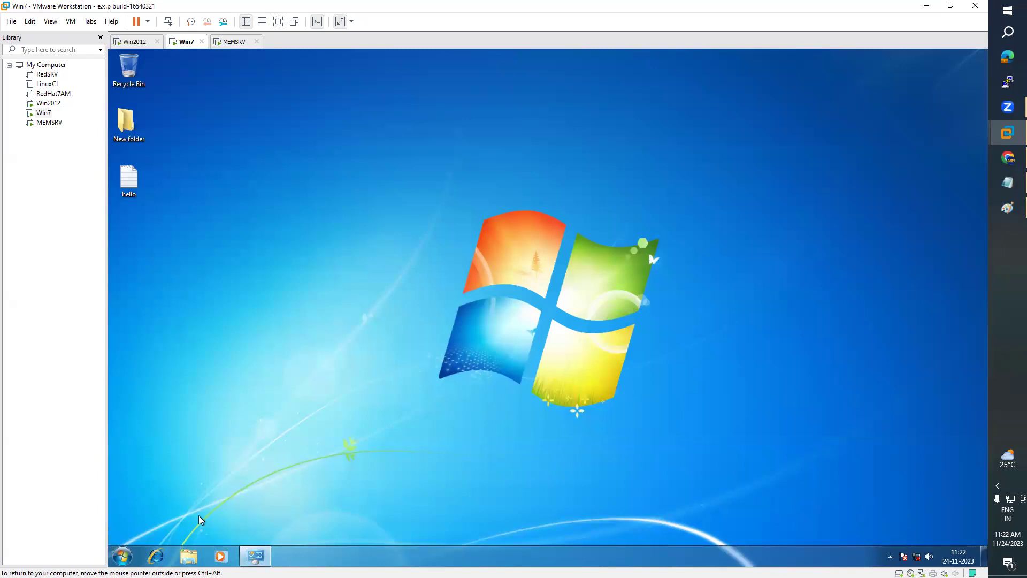
- Open a Command Prompt on Win7 and type ping 192.168.223.1
{"action": "left_click", "coordinate": [125, 554]}
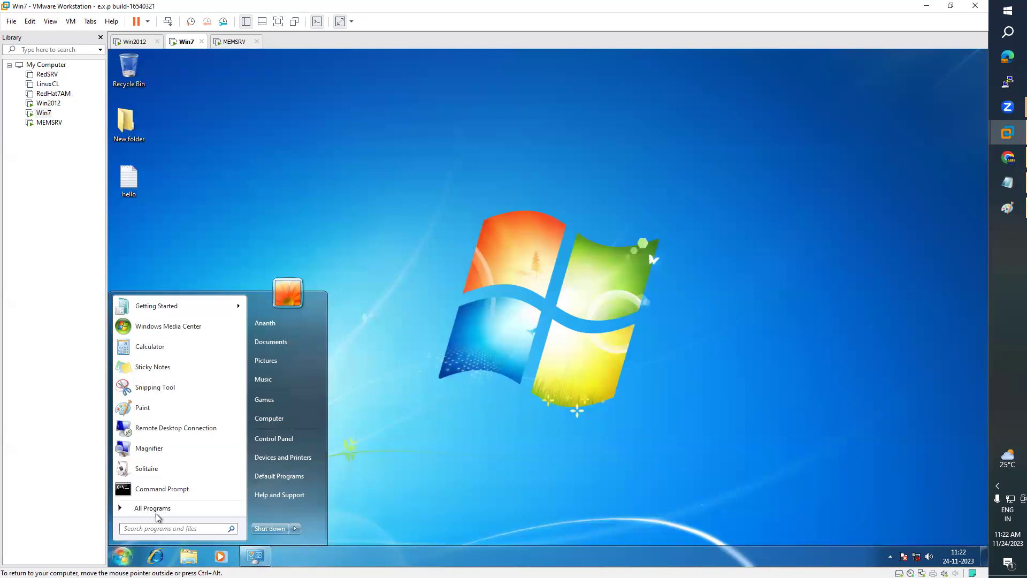
{"action": "left_click", "coordinate": [162, 489]}
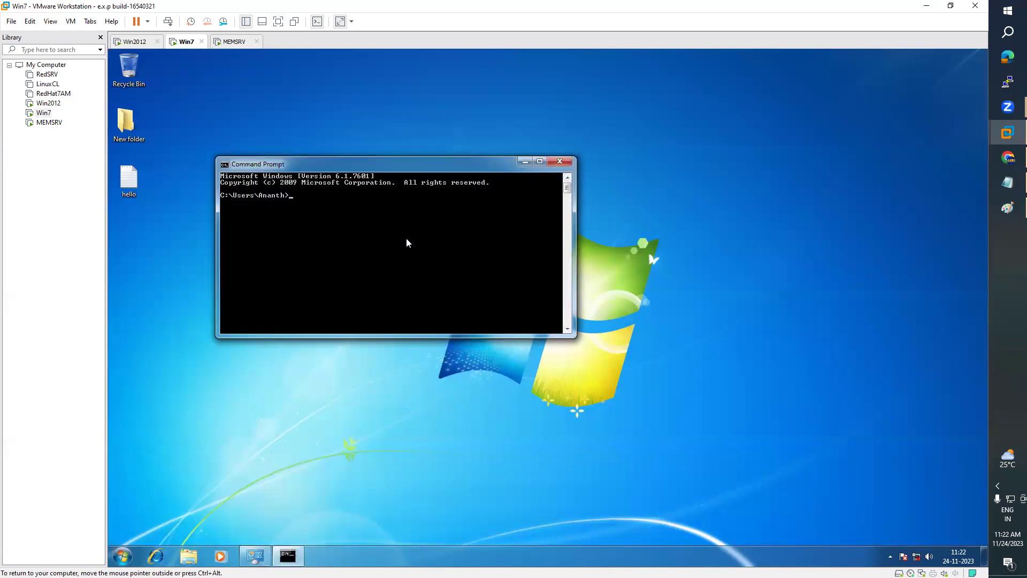
{"action": "type", "text": "ping 192.168.223.1"}
{"action": "left_click", "coordinate": [131, 43]}
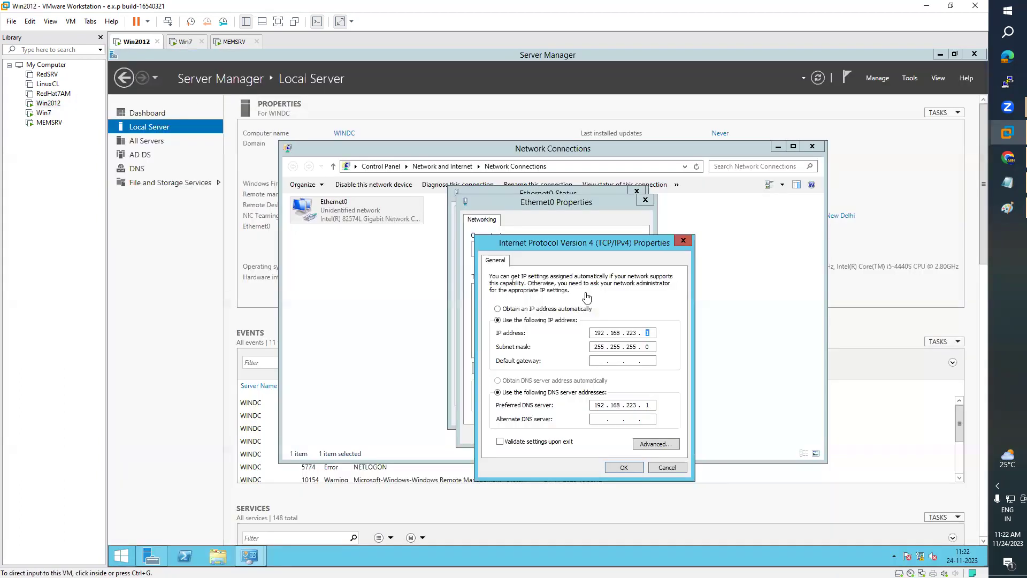
- Confirm Win2012's IPv4 settings and view Ethernet0's connection details showing 192.168.223.1
{"action": "left_click", "coordinate": [623, 467]}
{"action": "left_click", "coordinate": [597, 436]}
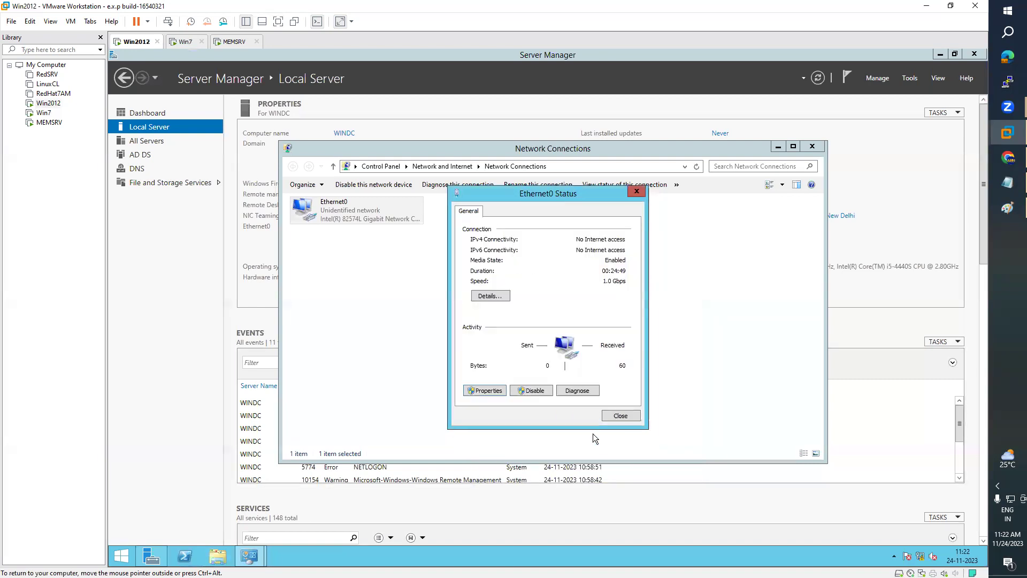
{"action": "left_click", "coordinate": [495, 296]}
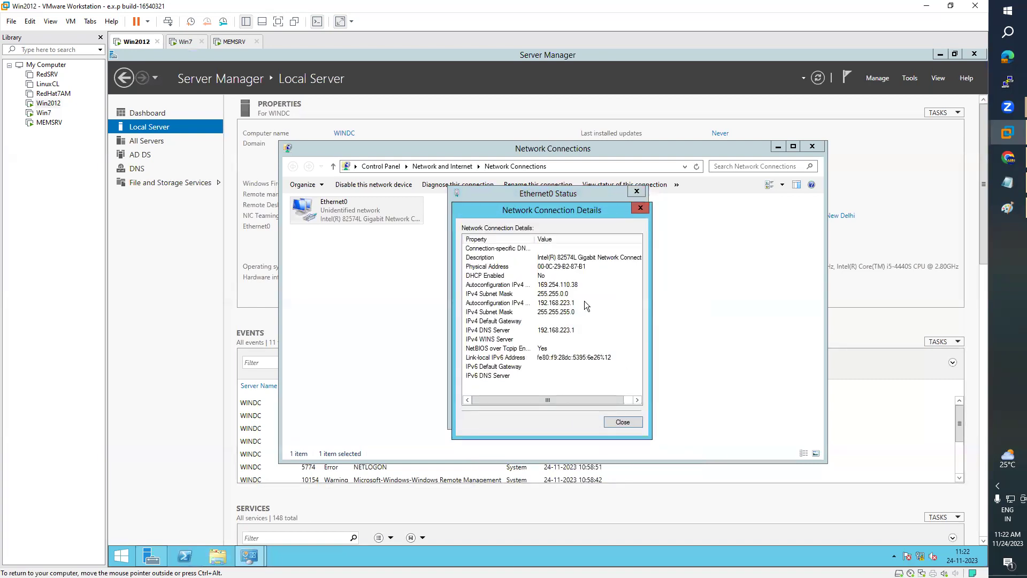
{"action": "left_click", "coordinate": [555, 303]}
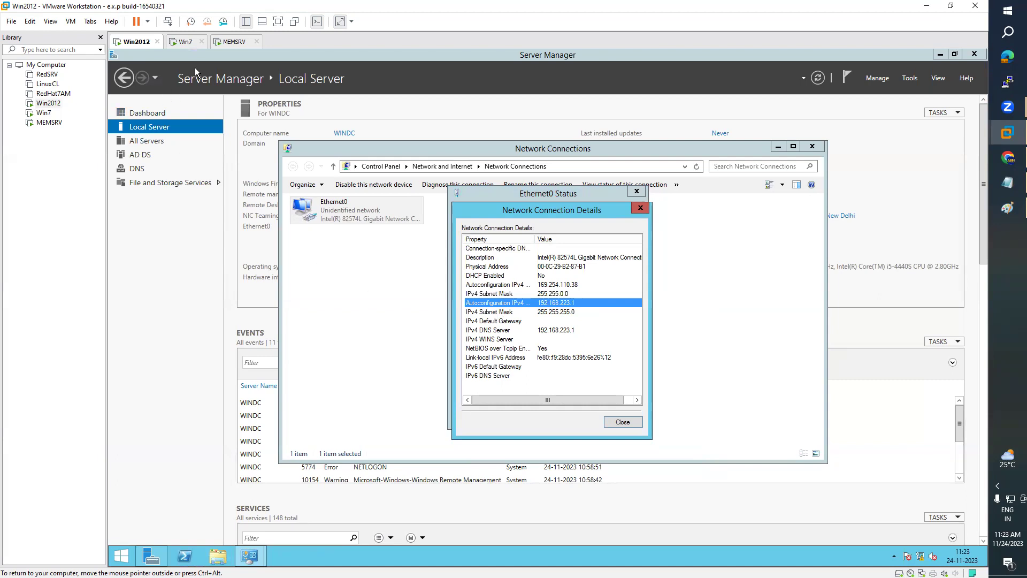
- Run the ping to 192.168.223.1 on Win7, then begin a ping in Win2012 PowerShell
{"action": "left_click", "coordinate": [185, 41]}
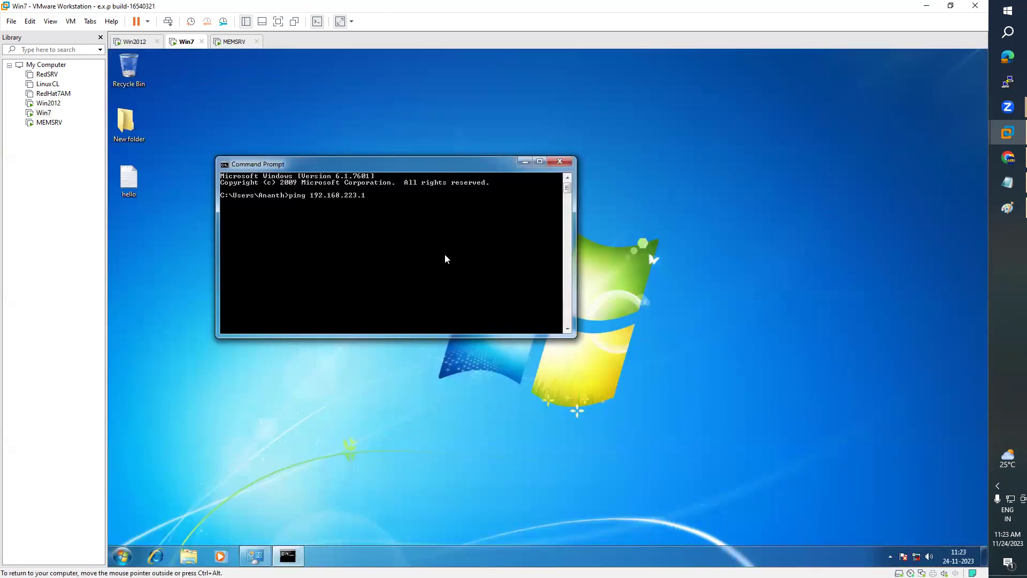
{"action": "key", "text": "Return"}
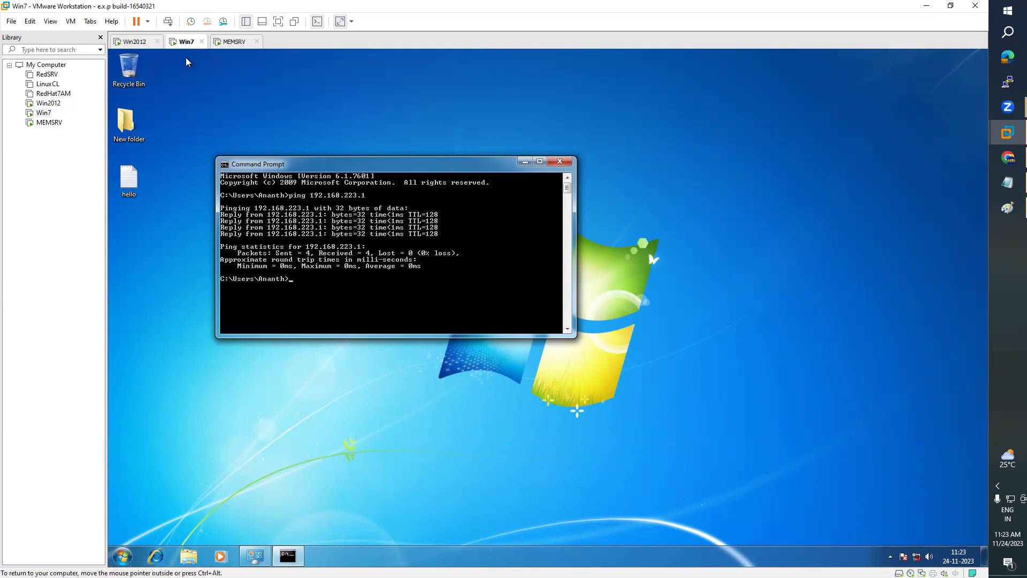
{"action": "left_click", "coordinate": [132, 43]}
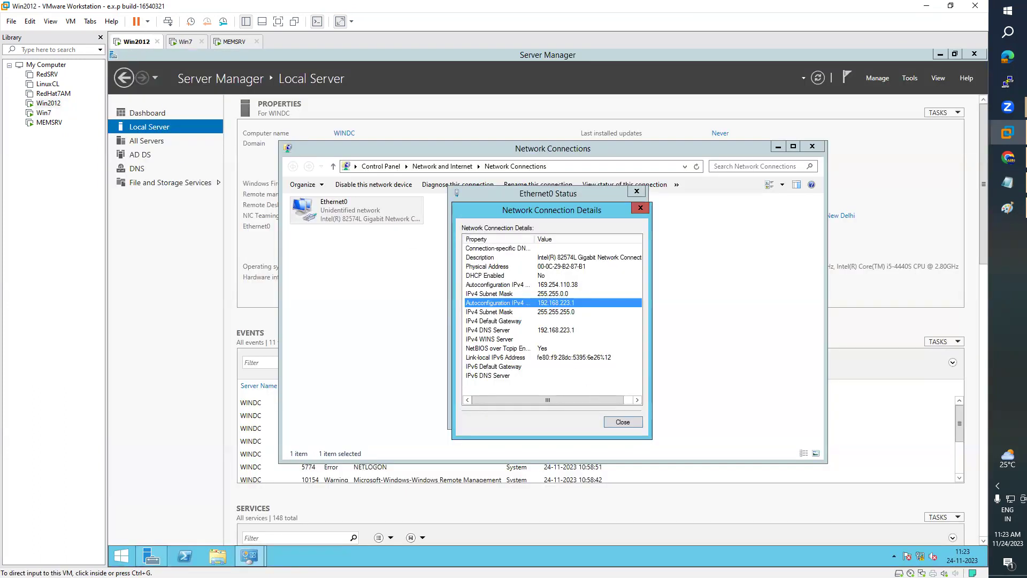
{"action": "left_click", "coordinate": [184, 556]}
{"action": "left_click", "coordinate": [274, 257]}
{"action": "type", "text": "ping 192.168.223."}
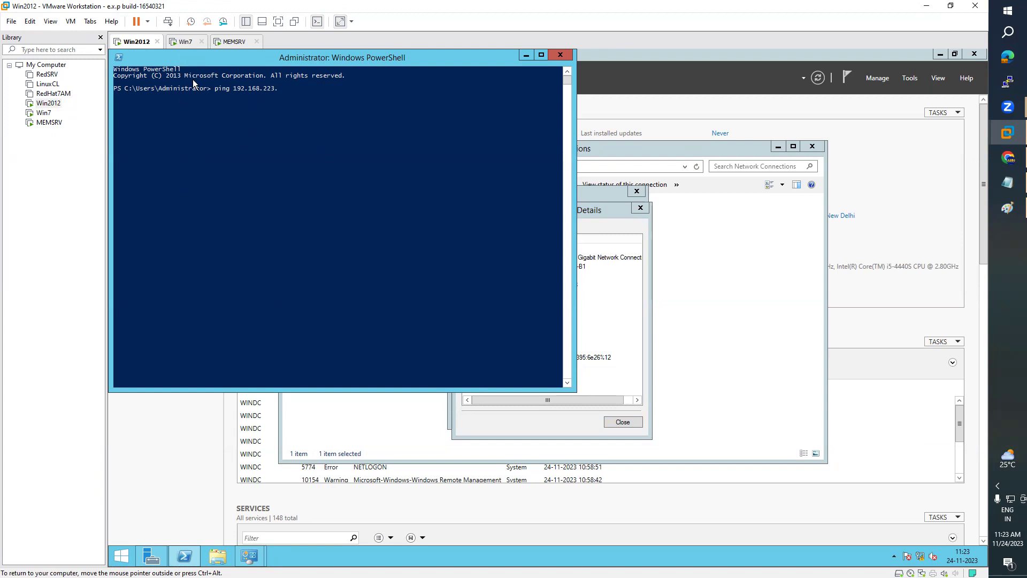
- Run ipconfig on Win7 to check its IP address
{"action": "left_click", "coordinate": [182, 42]}
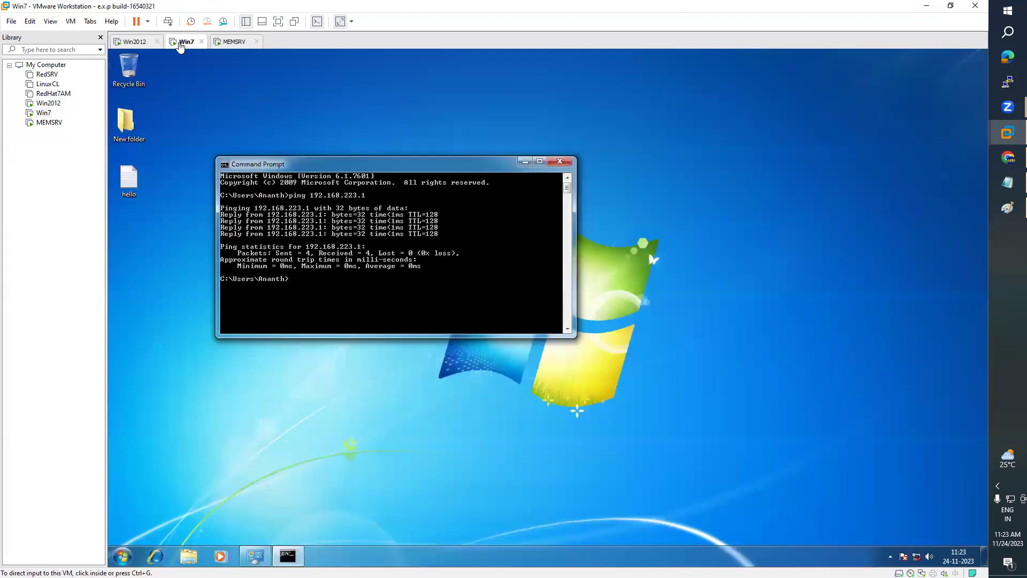
{"action": "left_click", "coordinate": [364, 285]}
{"action": "type", "text": "ipconfig"}
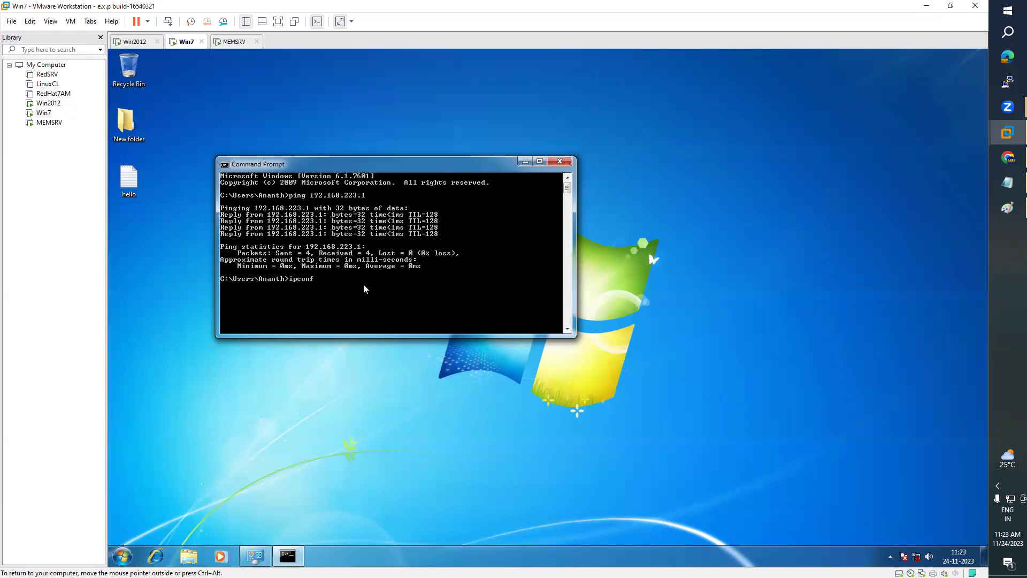
{"action": "key", "text": "Return"}
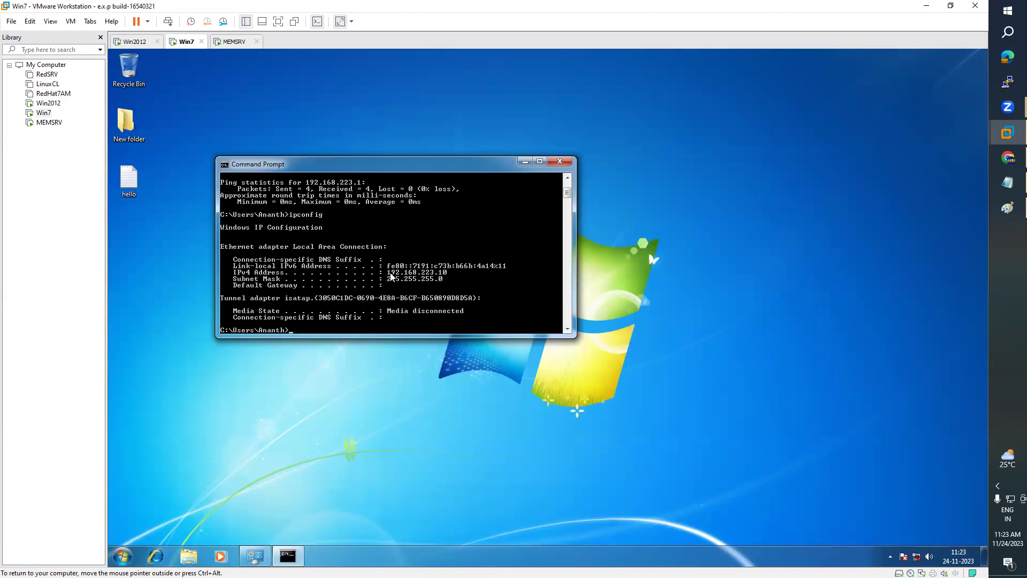
- From Win2012 PowerShell, ping Win7 at 192.168.223.10
{"action": "left_click", "coordinate": [135, 42]}
{"action": "type", "text": "10"}
{"action": "key", "text": "Return"}
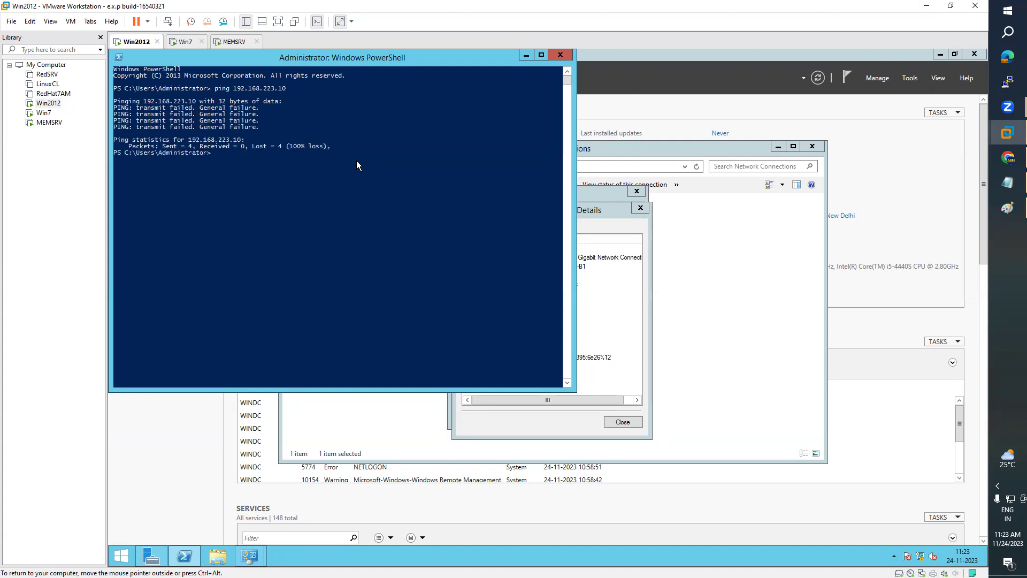
{"action": "left_click", "coordinate": [185, 43]}
- On Win7, run firewall.cpl and check the firewall is already off, leaving it unchanged
{"action": "left_click", "coordinate": [123, 556]}
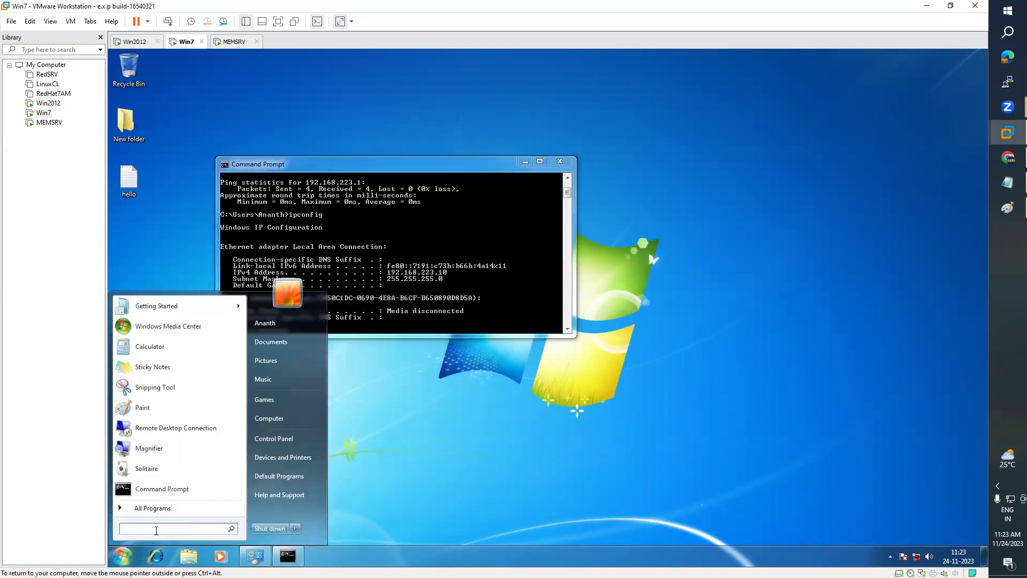
{"action": "type", "text": "run"}
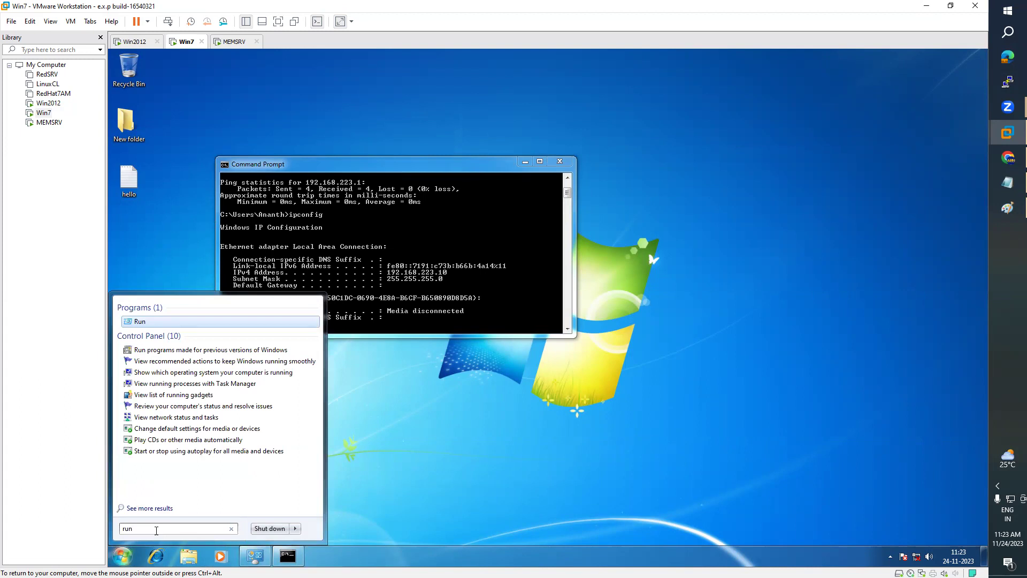
{"action": "key", "text": "Return"}
{"action": "type", "text": "firewall.c"}
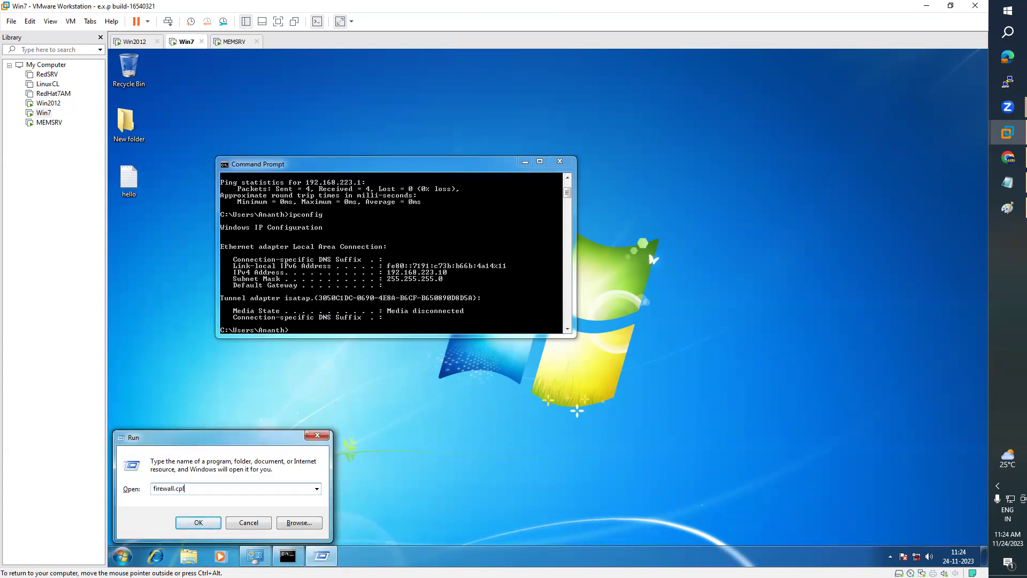
{"action": "type", "text": "pl"}
{"action": "key", "text": "Return"}
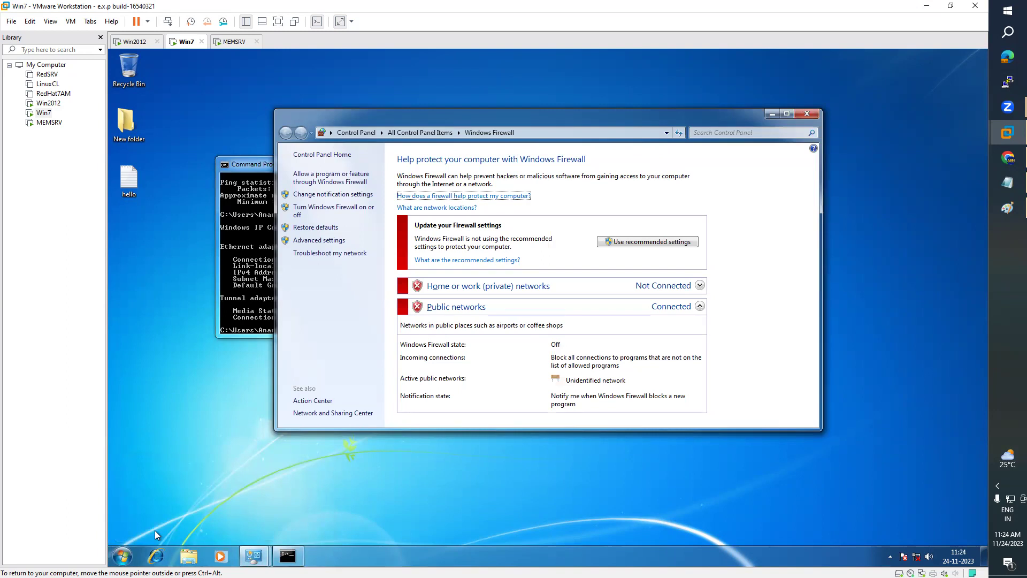
{"action": "left_click", "coordinate": [323, 210]}
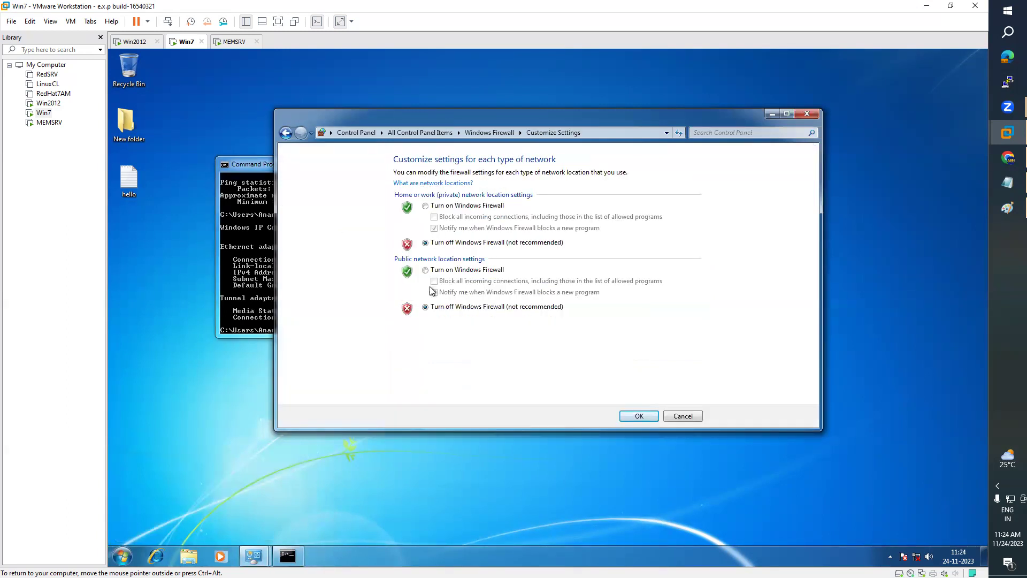
{"action": "left_click", "coordinate": [690, 414]}
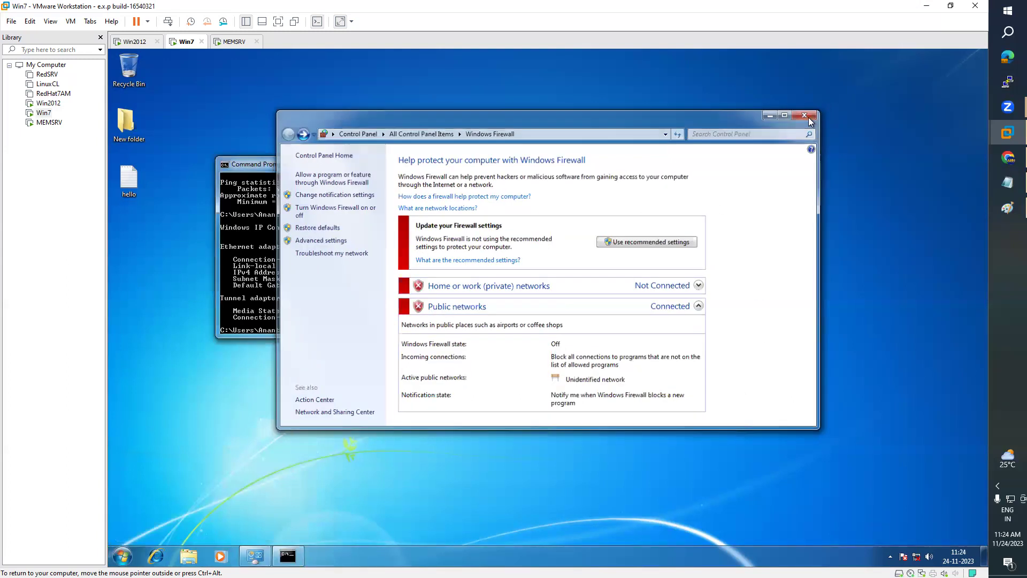
{"action": "left_click", "coordinate": [807, 115]}
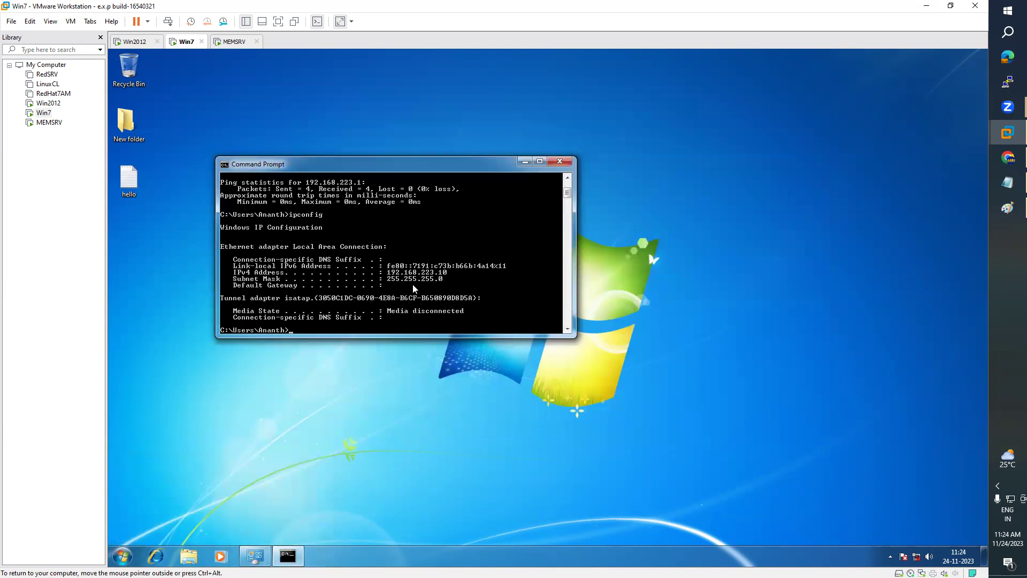
- On Win2012, close the Details and Ethernet0 Status windows and type firewall.cpl in PowerShell
{"action": "left_click", "coordinate": [49, 104]}
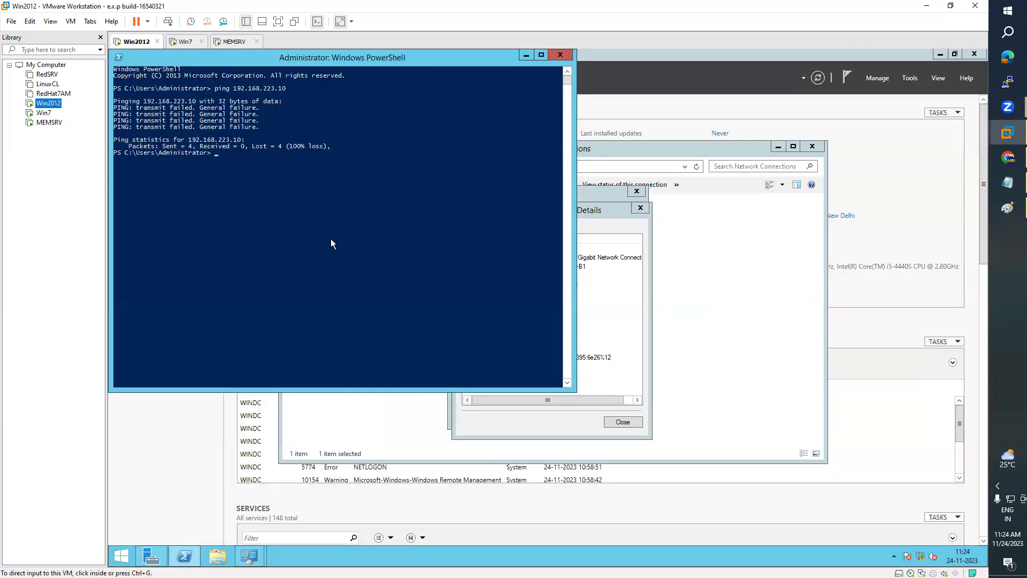
{"action": "left_click", "coordinate": [558, 410]}
{"action": "left_click", "coordinate": [640, 209]}
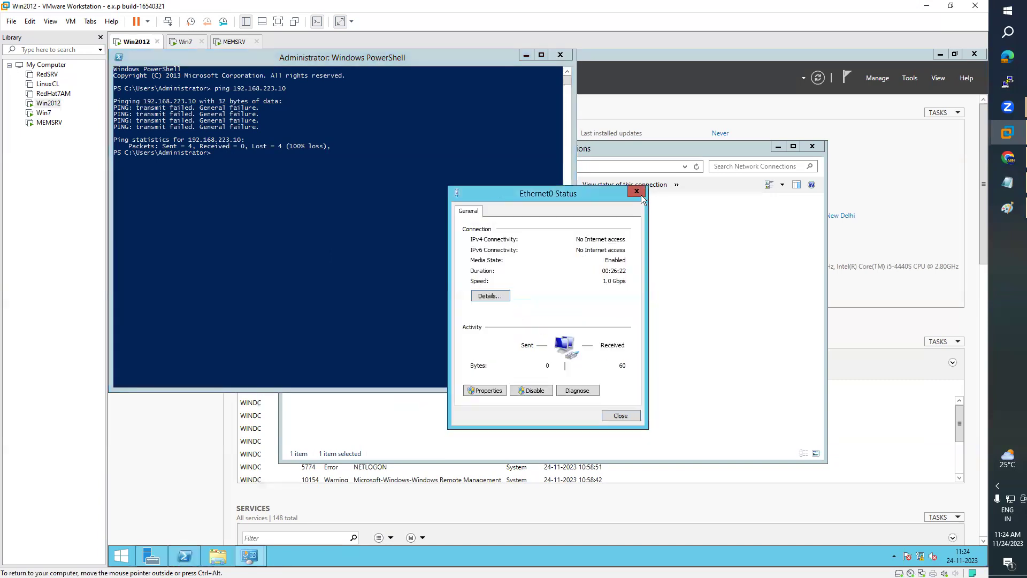
{"action": "left_click", "coordinate": [641, 194]}
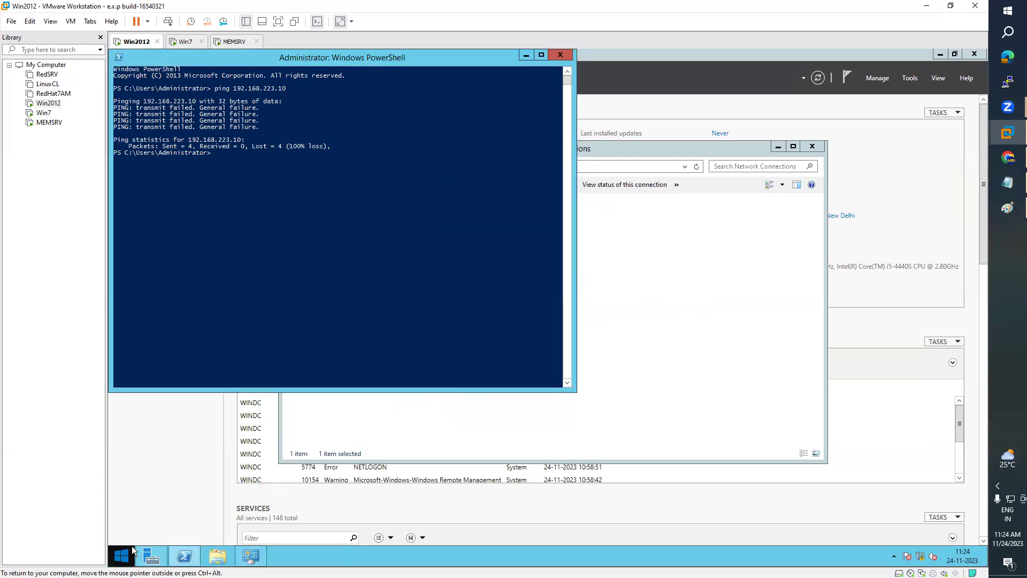
{"action": "left_click", "coordinate": [324, 225]}
{"action": "type", "text": "fir"}
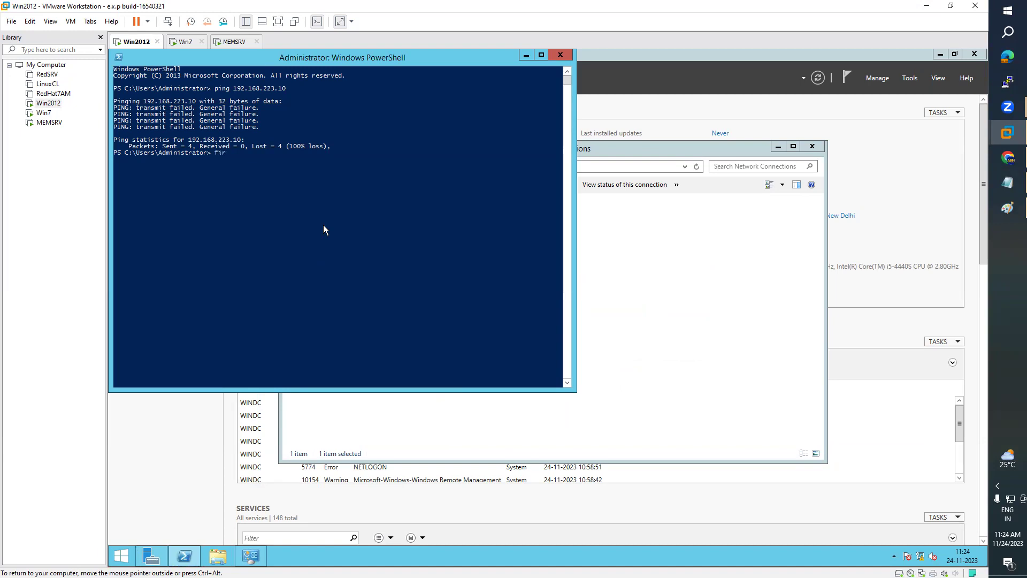
{"action": "type", "text": "ewall.cpl"}
- Run firewall.cpl and choose Turn off Windows Firewall for domain, public and private networks
{"action": "key", "text": "Return"}
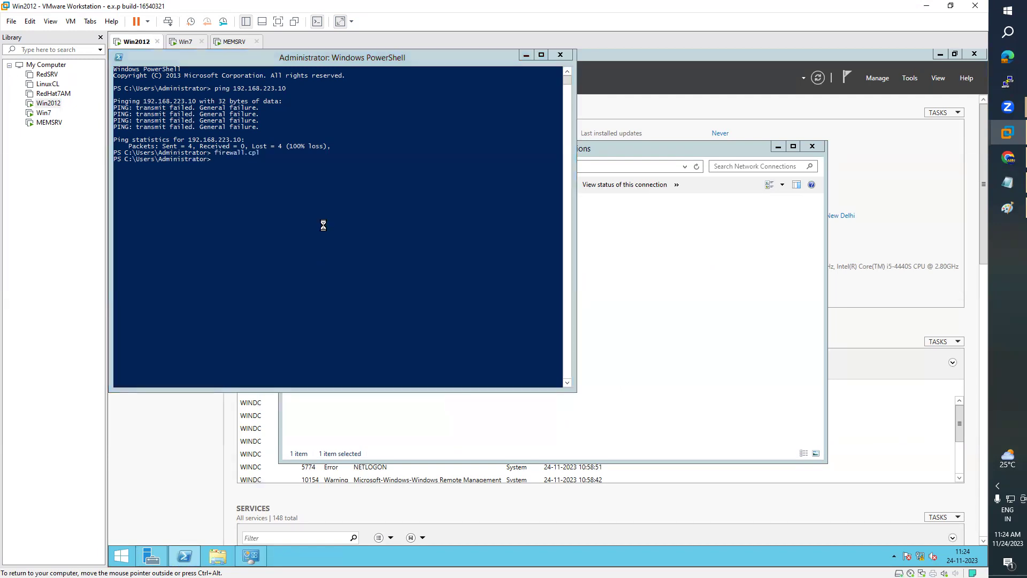
{"action": "left_click_drag", "start_coordinate": [468, 164], "coordinate": [526, 161]}
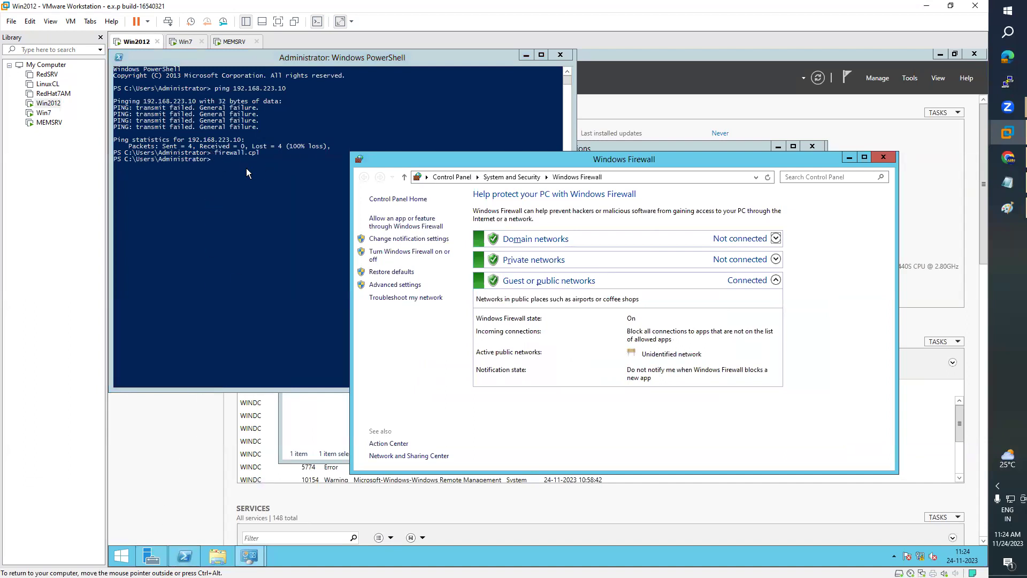
{"action": "left_click", "coordinate": [121, 557]}
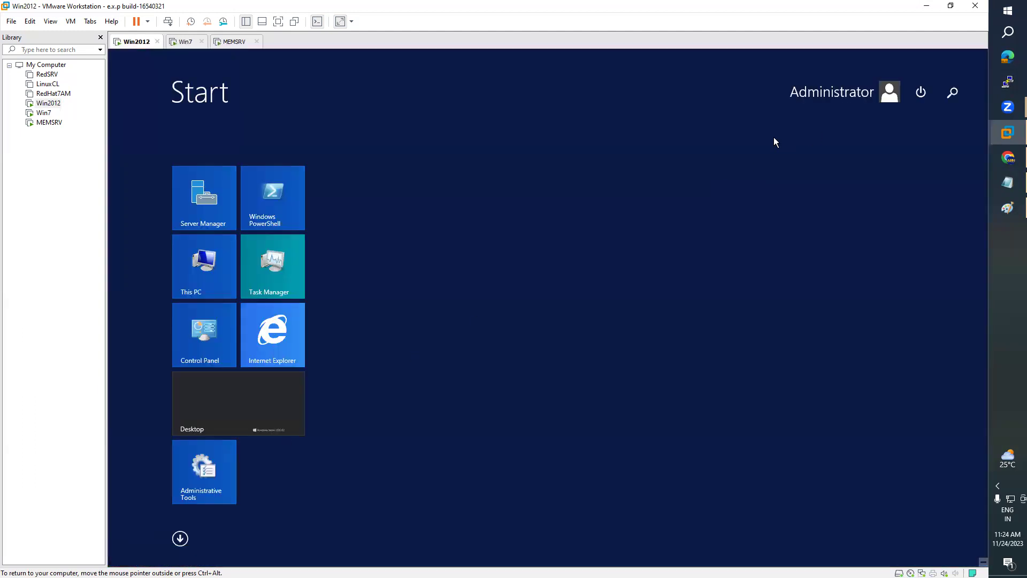
{"action": "left_click", "coordinate": [271, 425]}
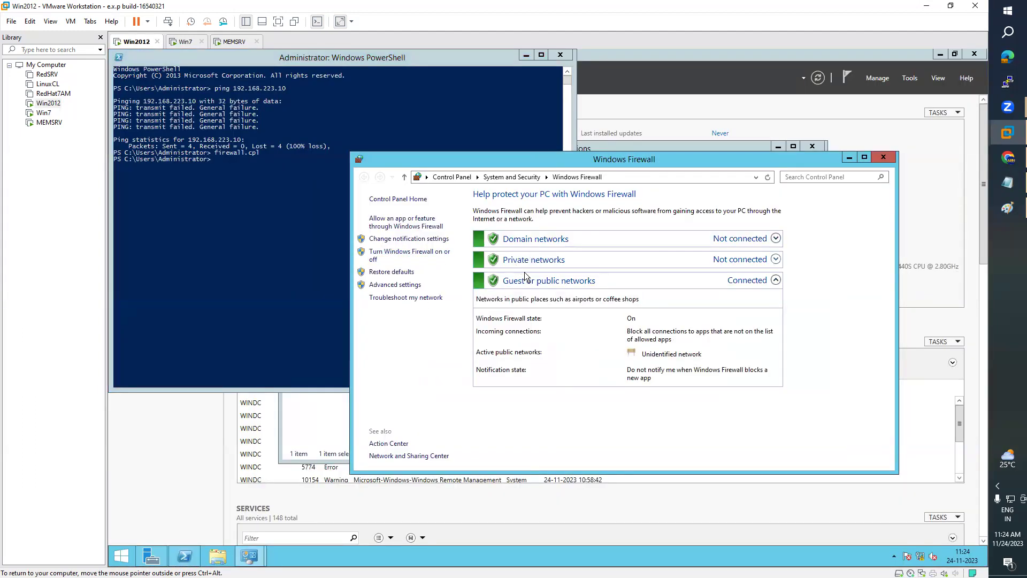
{"action": "left_click", "coordinate": [427, 253]}
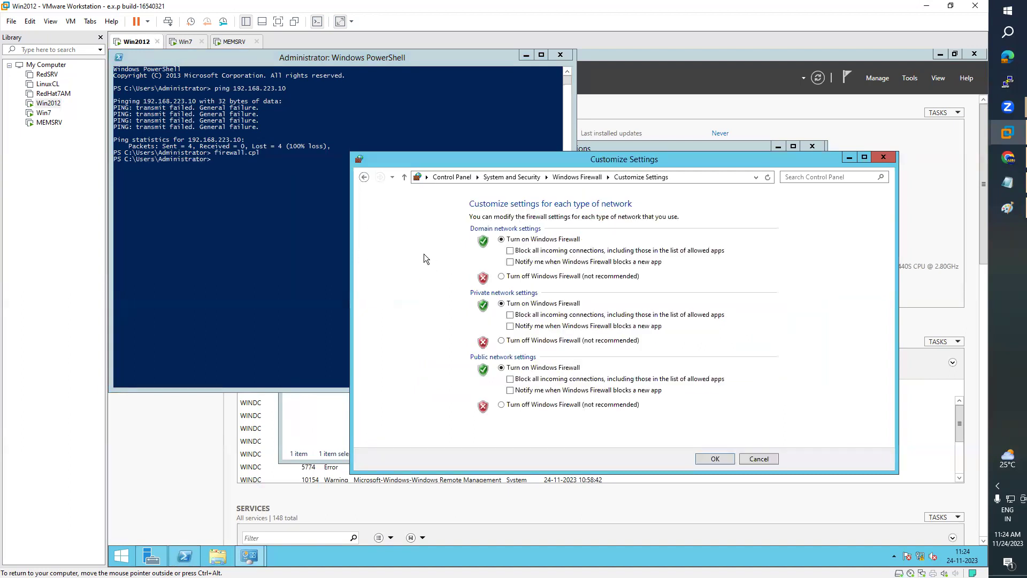
{"action": "left_click", "coordinate": [502, 277]}
{"action": "left_click", "coordinate": [505, 405]}
{"action": "left_click", "coordinate": [504, 341]}
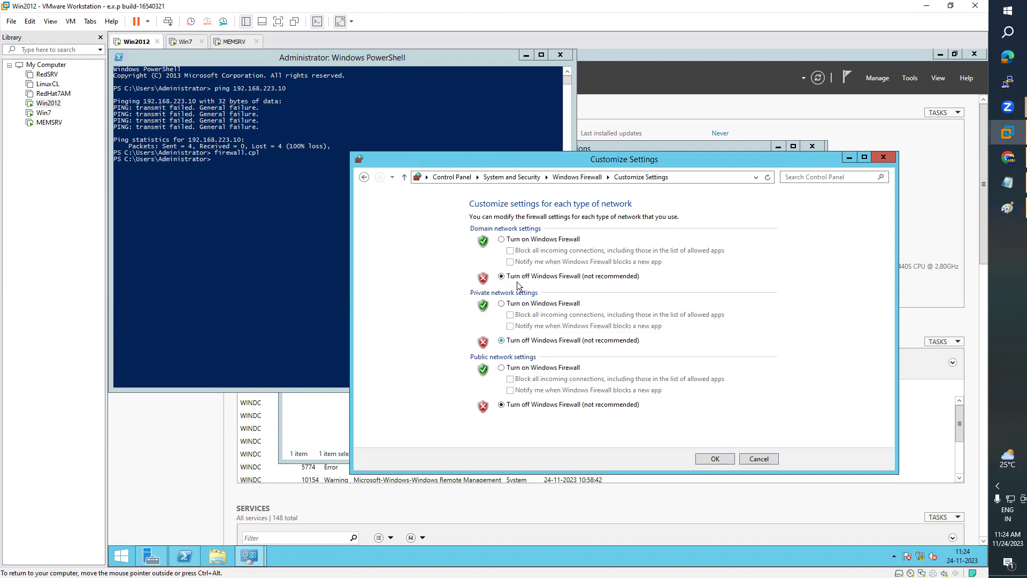
{"action": "left_click", "coordinate": [726, 460]}
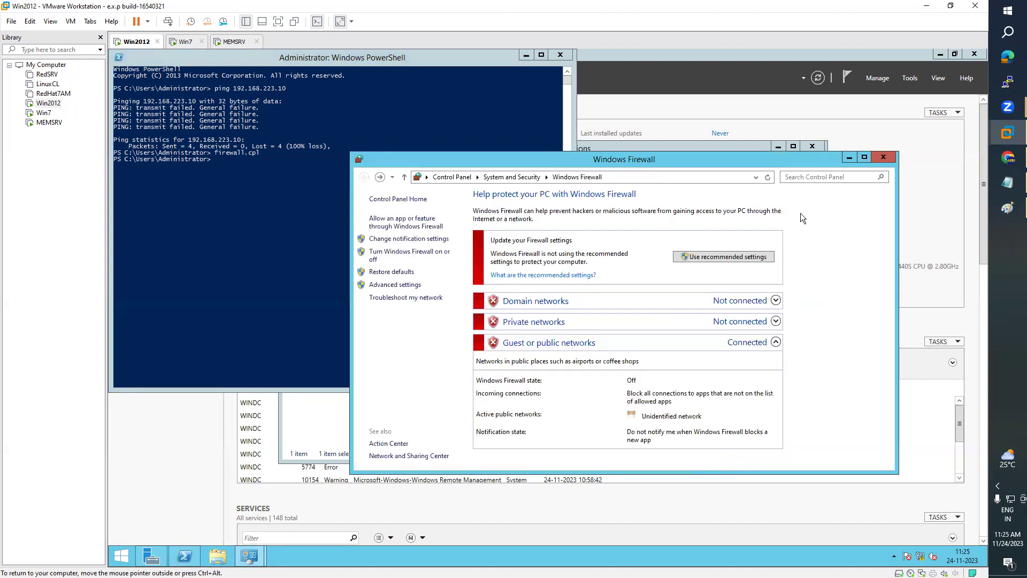
{"action": "left_click", "coordinate": [883, 156]}
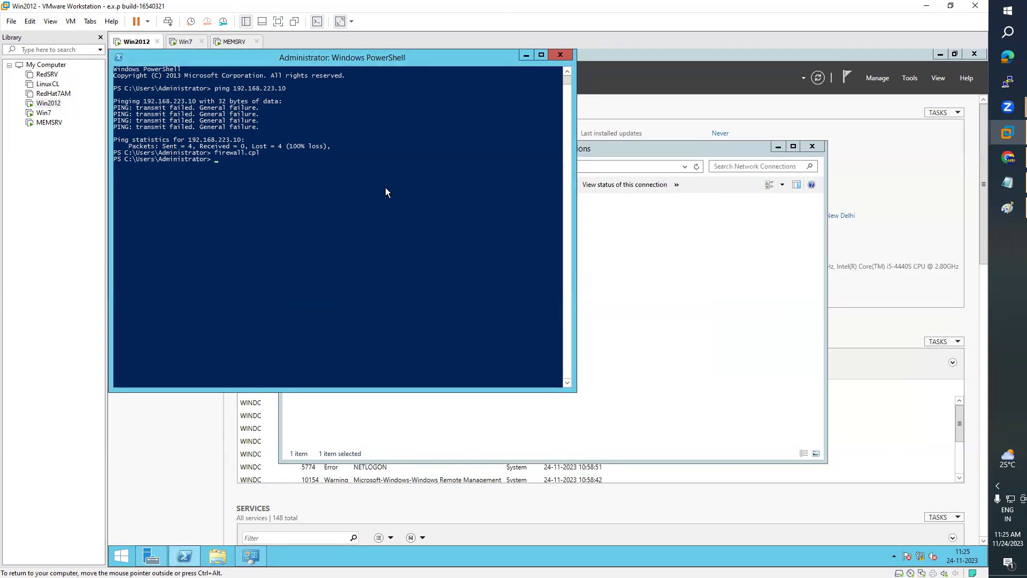
- Rerun the ping to 192.168.223.10 in PowerShell, then close PowerShell
{"action": "key", "text": "Up"}
{"action": "key", "text": "Up"}
{"action": "key", "text": "Return"}
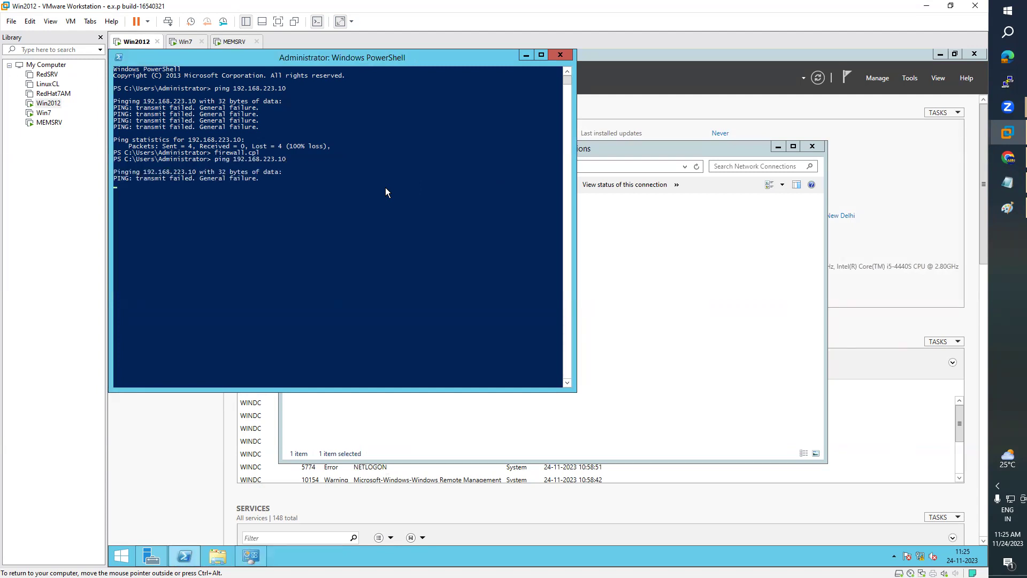
{"action": "left_click", "coordinate": [560, 56]}
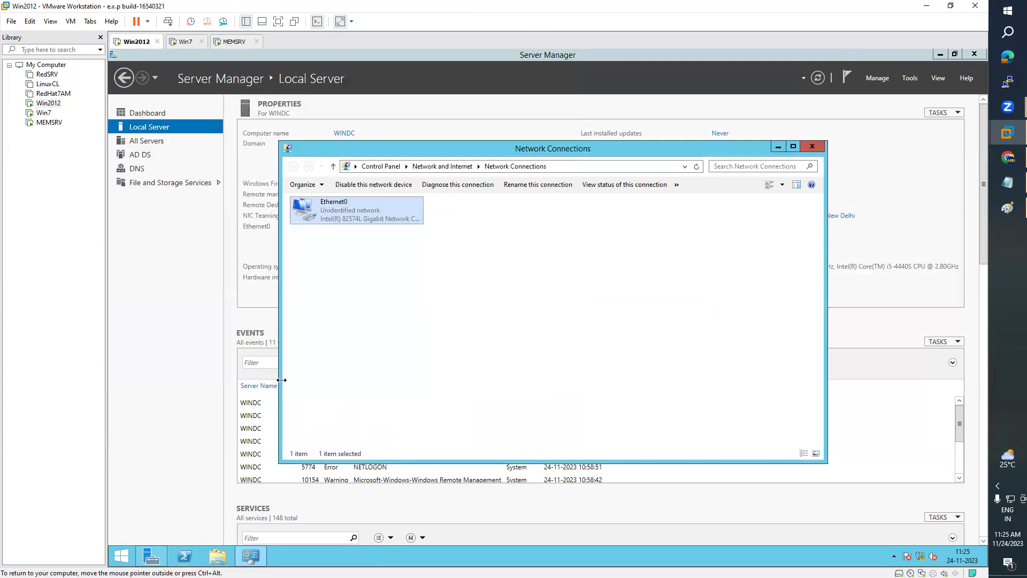
- Ping 192.168.223.10 from a Command Prompt, which fails with general failure, then close it
{"action": "left_click", "coordinate": [120, 557]}
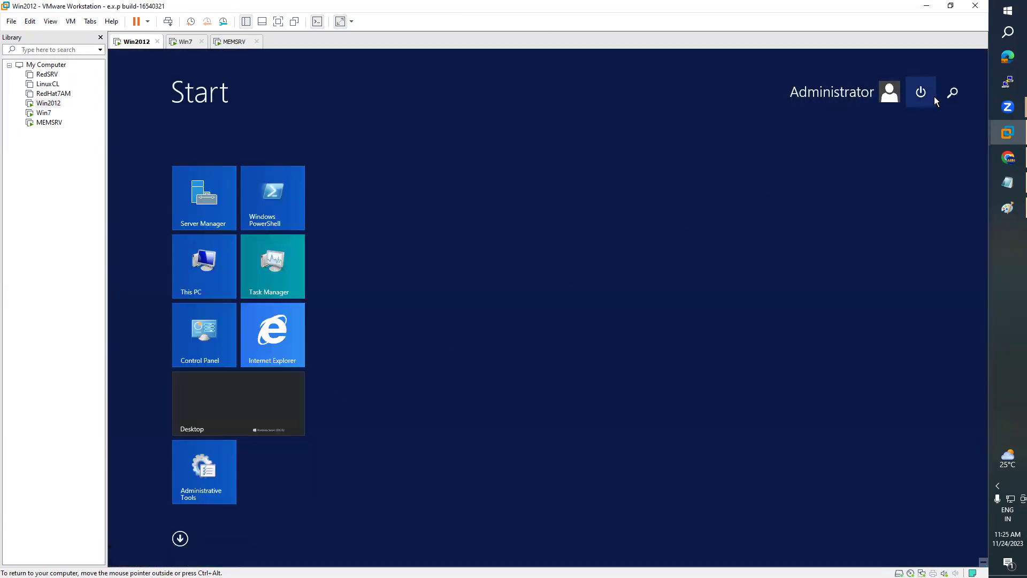
{"action": "left_click", "coordinate": [952, 92]}
{"action": "type", "text": "command Prompt"}
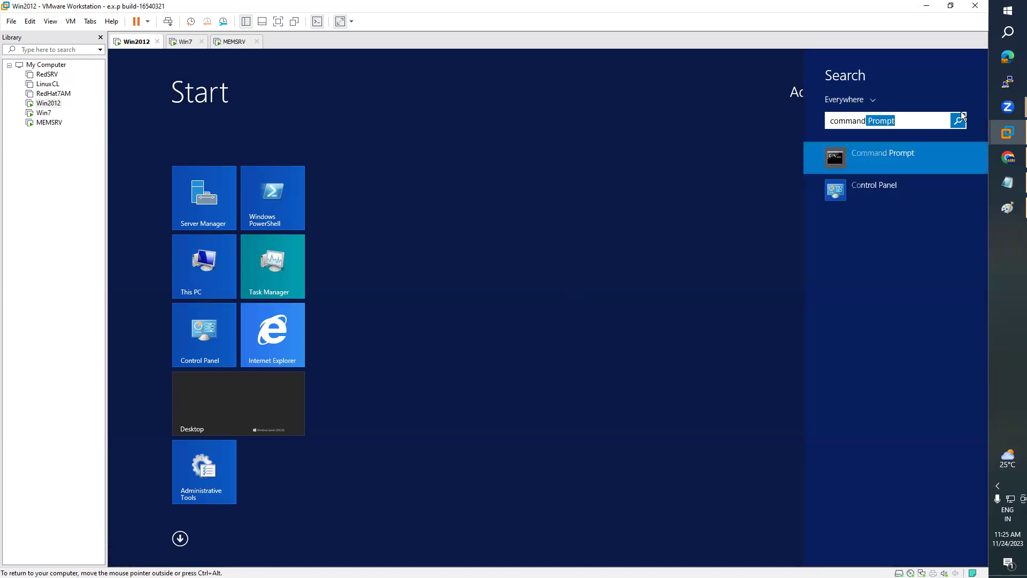
{"action": "key", "text": "Return"}
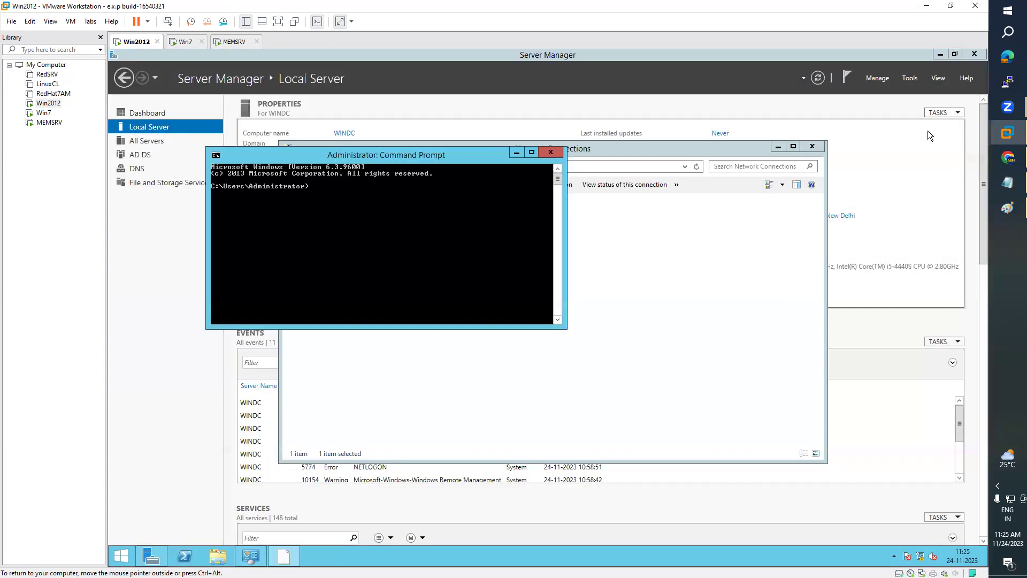
{"action": "type", "text": "pi"}
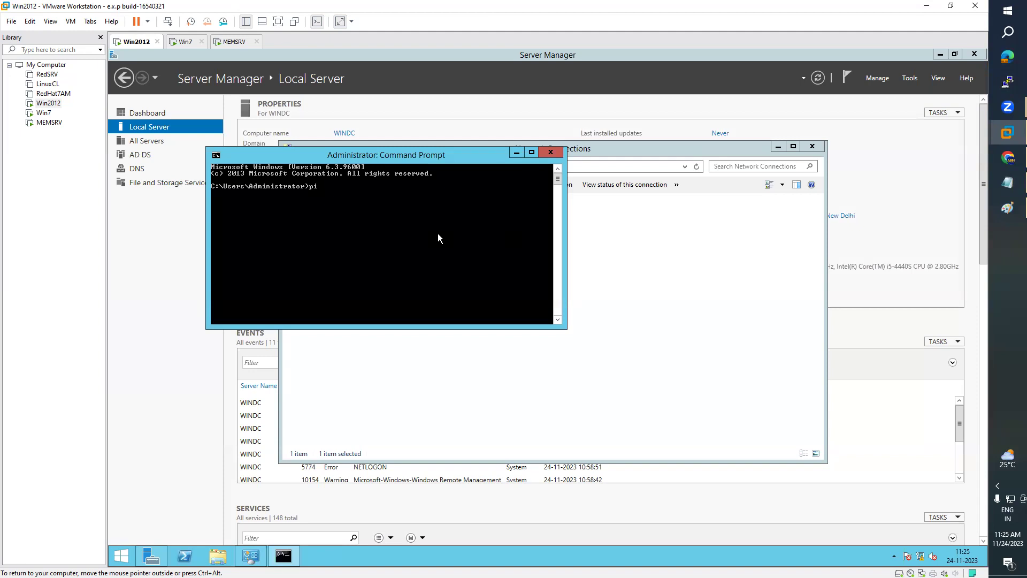
{"action": "type", "text": "ng 192.168.223.10"}
{"action": "key", "text": "Return"}
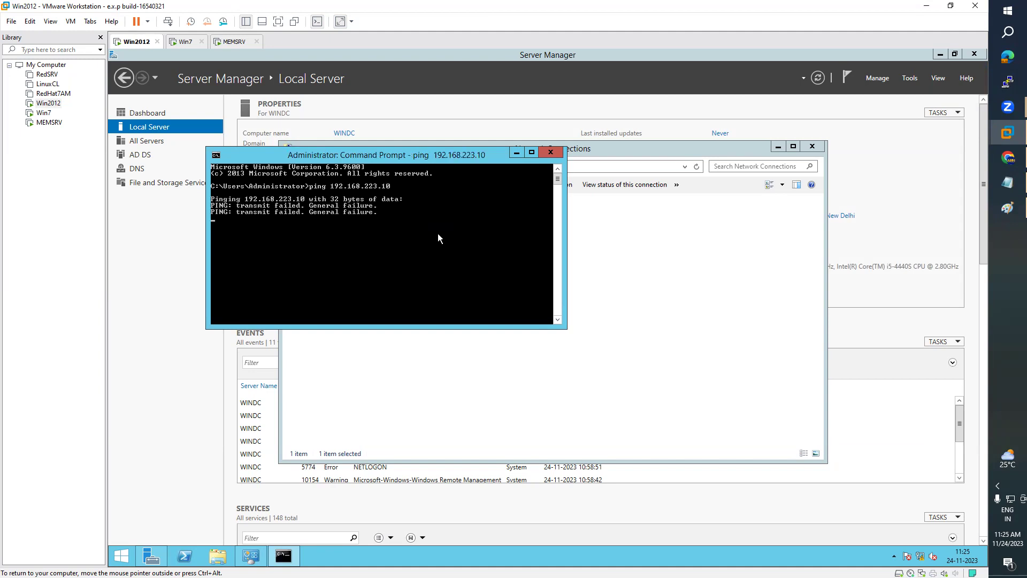
{"action": "left_click", "coordinate": [556, 152]}
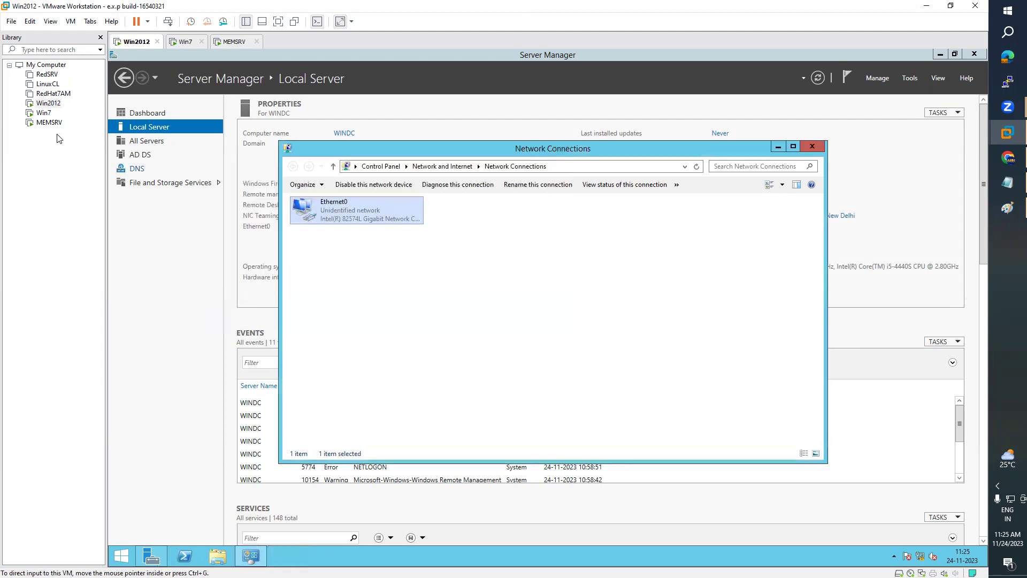
- Check that Win7's network adapter uses Custom VMnet2 (NAT), then close Win7's Command Prompt
{"action": "left_click", "coordinate": [44, 114]}
{"action": "right_click", "coordinate": [45, 115]}
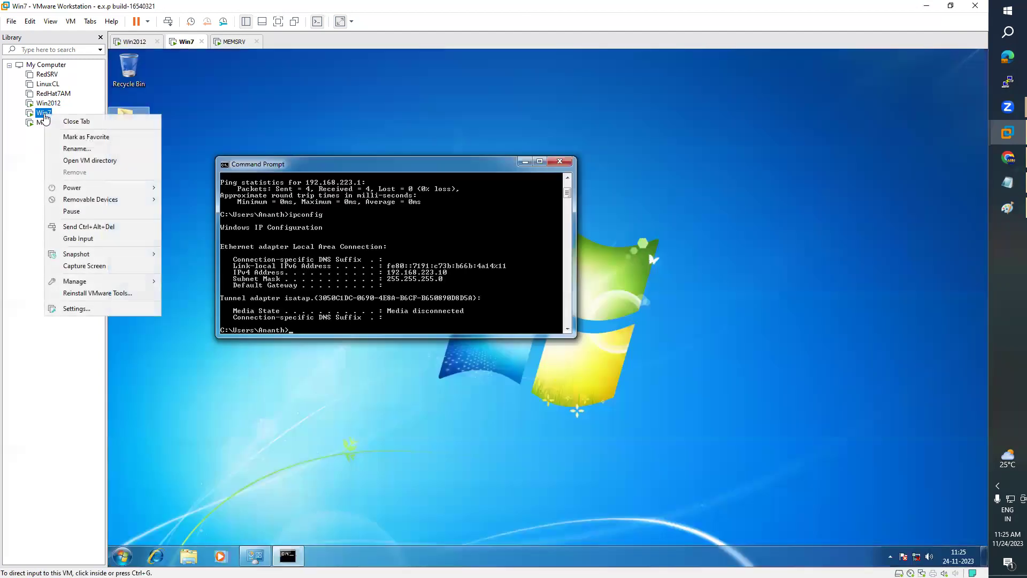
{"action": "left_click", "coordinate": [74, 308]}
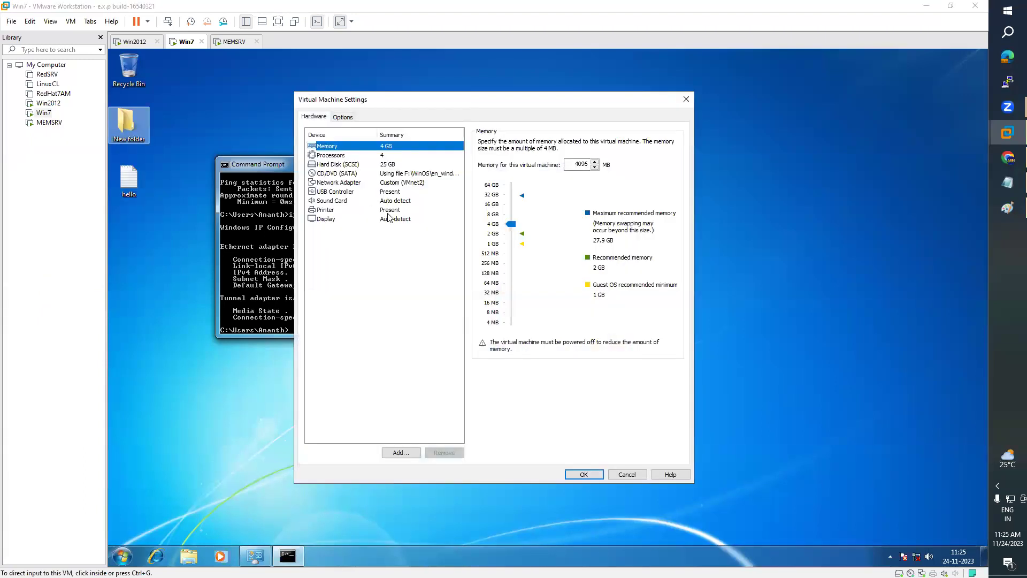
{"action": "left_click", "coordinate": [362, 184]}
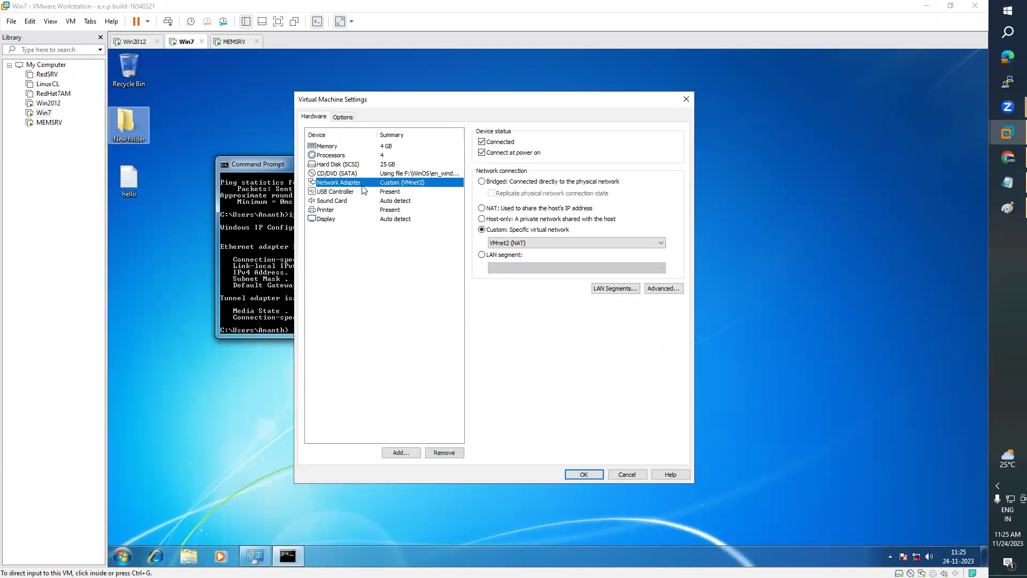
{"action": "left_click", "coordinate": [527, 245]}
{"action": "left_click", "coordinate": [515, 269]}
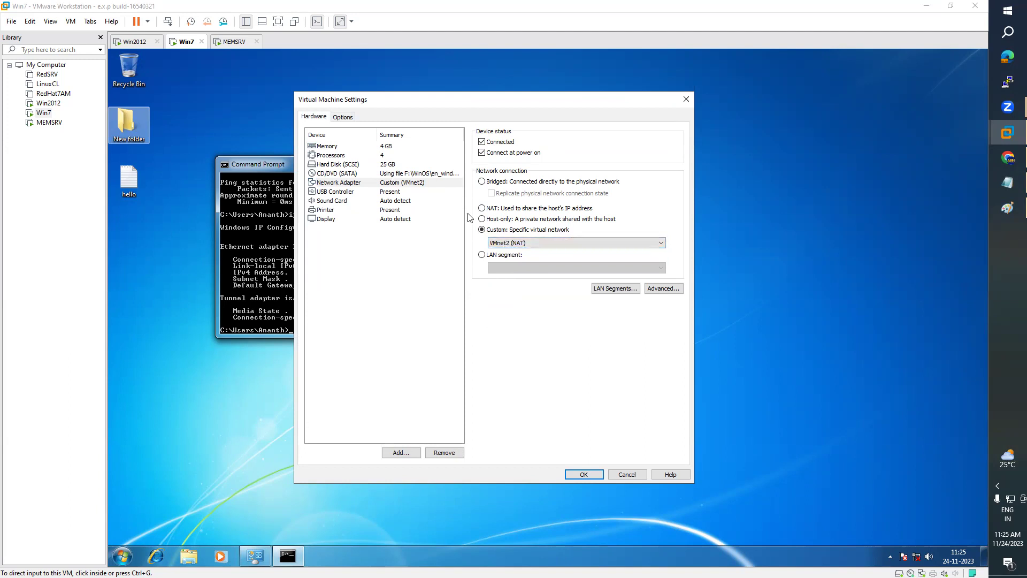
{"action": "left_click", "coordinate": [583, 475]}
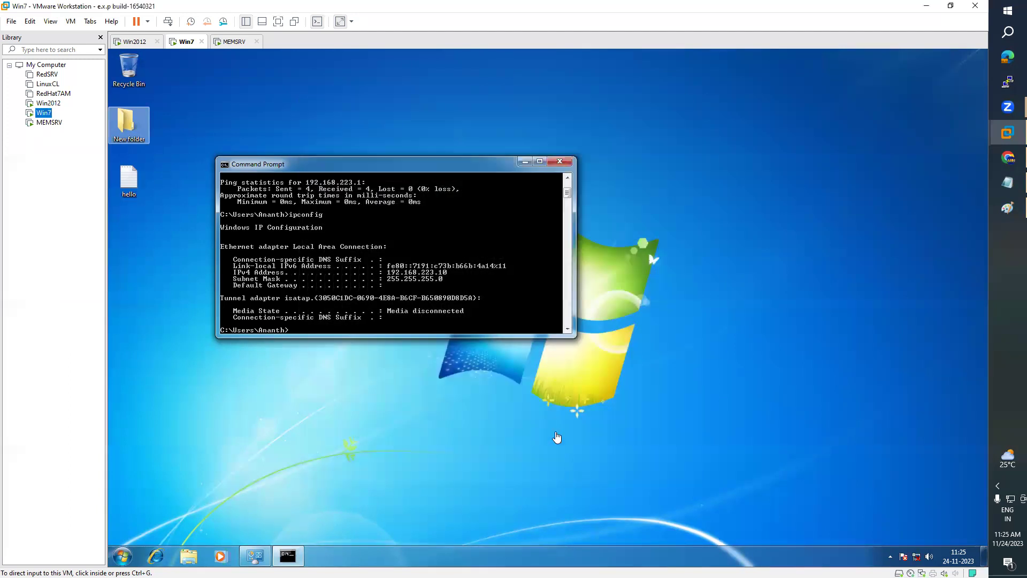
{"action": "left_click", "coordinate": [560, 161]}
- On Win2012, open Ethernet0's IPv4 properties and cancel out without changes
{"action": "left_click", "coordinate": [48, 103]}
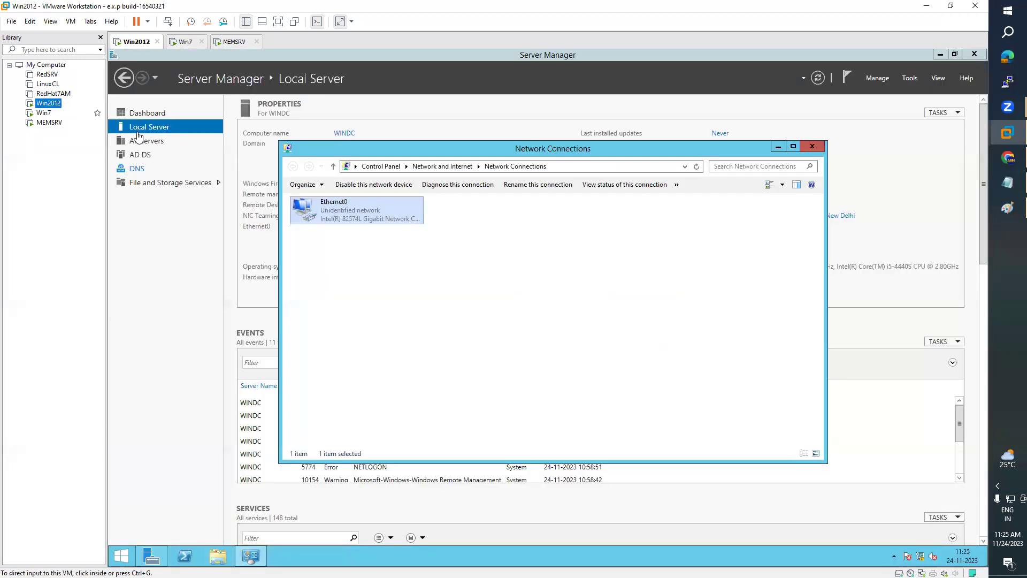
{"action": "left_click", "coordinate": [362, 220]}
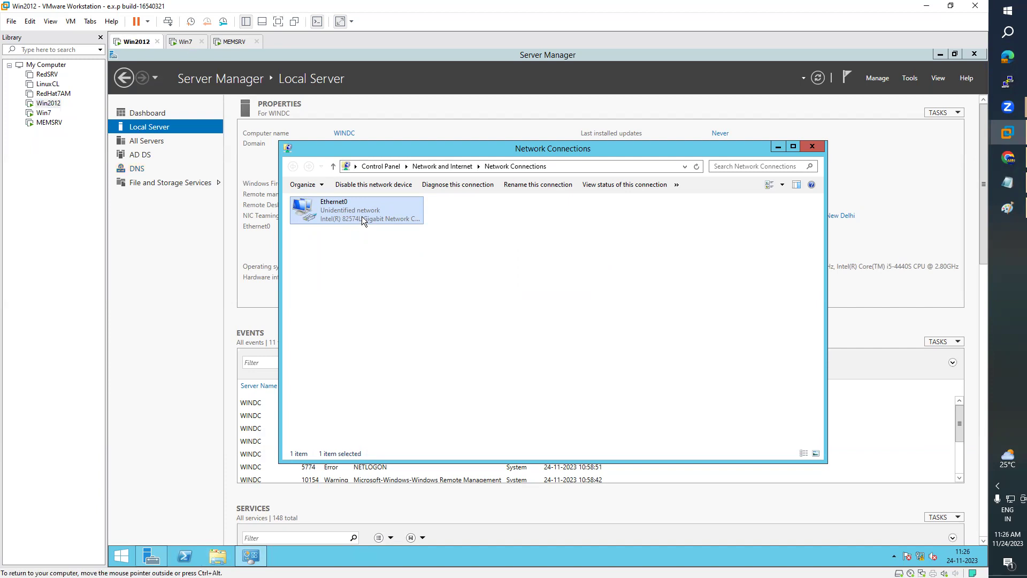
{"action": "double_click", "coordinate": [363, 217]}
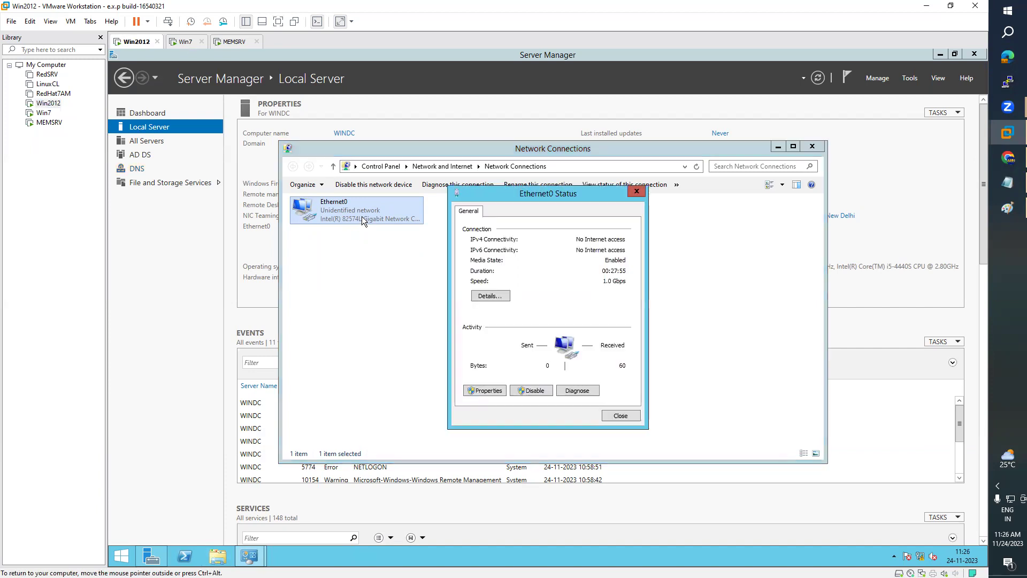
{"action": "left_click", "coordinate": [490, 394]}
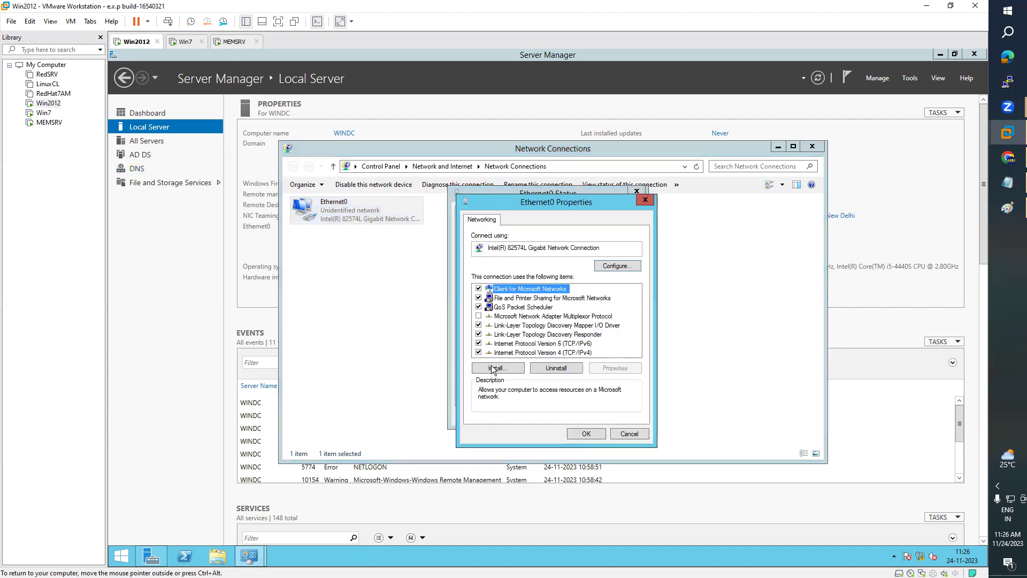
{"action": "double_click", "coordinate": [562, 353]}
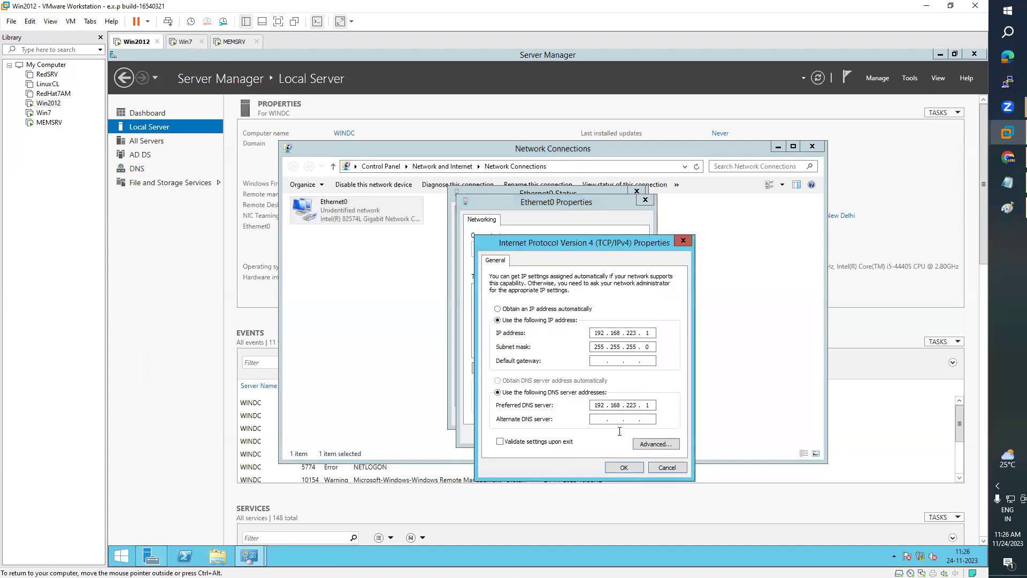
{"action": "left_click", "coordinate": [660, 466]}
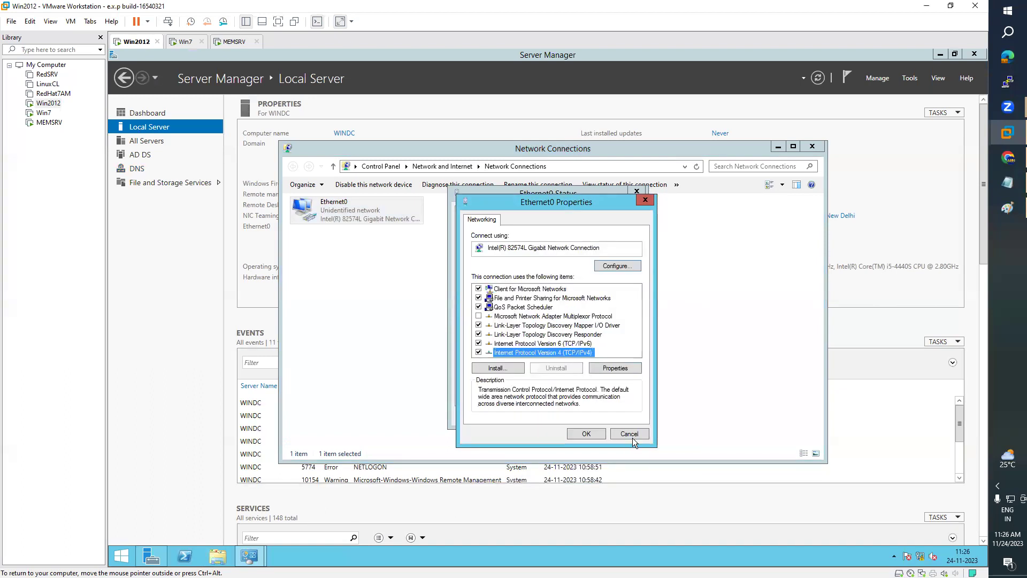
{"action": "left_click", "coordinate": [633, 436]}
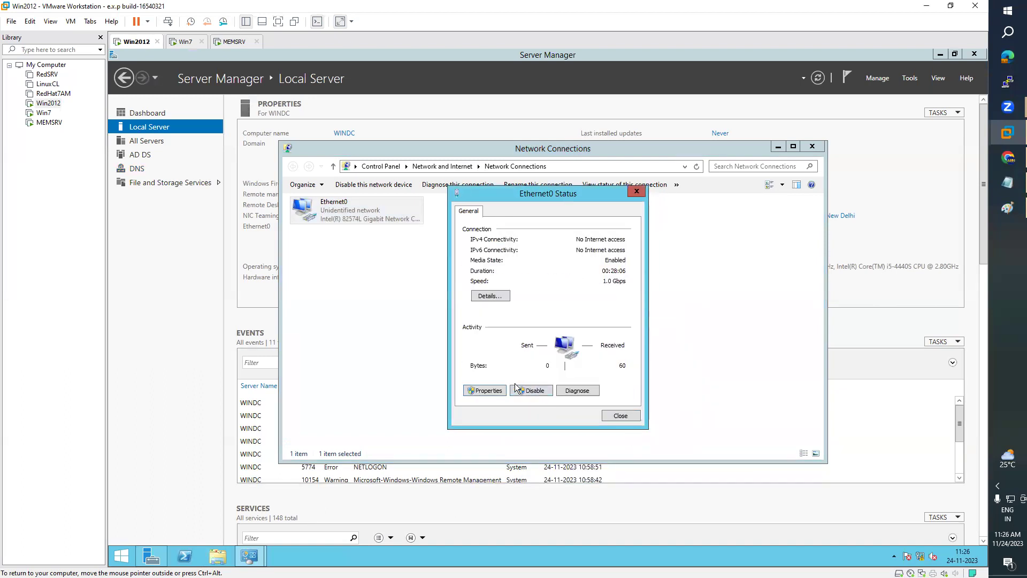
- Review IPv4 192.168.223.1, mask 255.255.255.0 and DNS 192.168.223.1, then close all adapter dialogs
{"action": "left_click", "coordinate": [487, 391]}
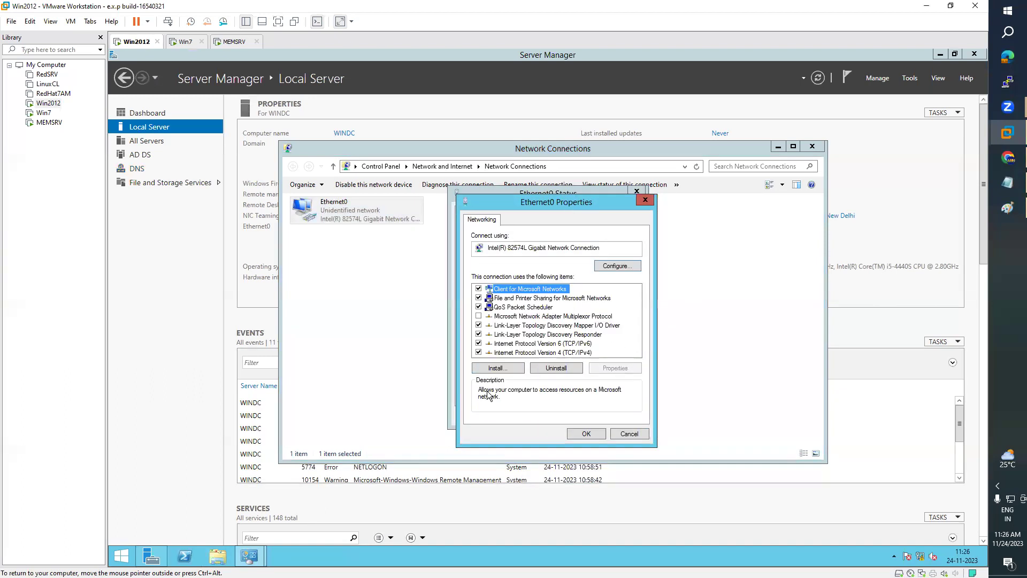
{"action": "double_click", "coordinate": [562, 352]}
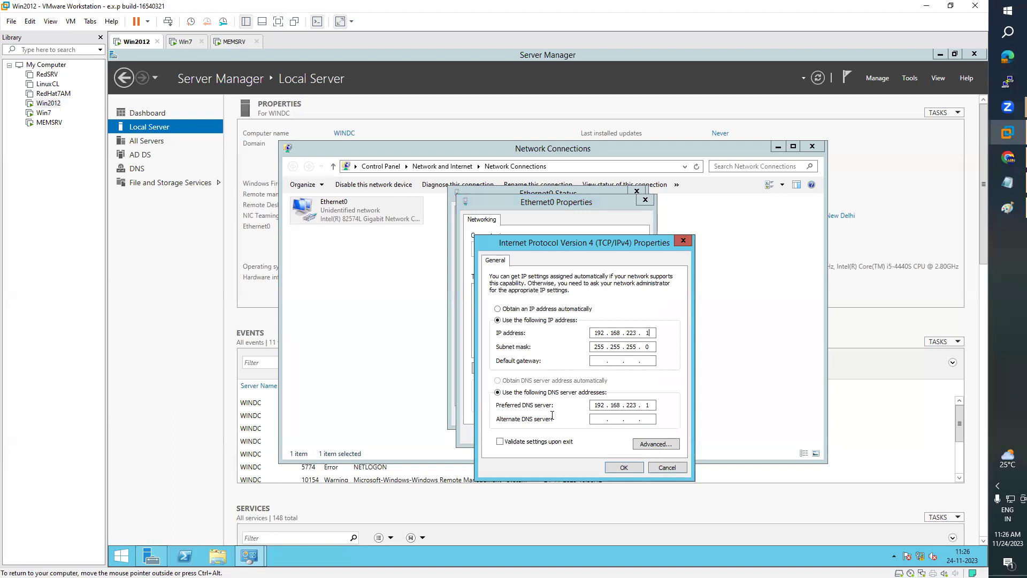
{"action": "double_click", "coordinate": [604, 405]}
{"action": "left_click", "coordinate": [917, 80]}
{"action": "left_click", "coordinate": [917, 79]}
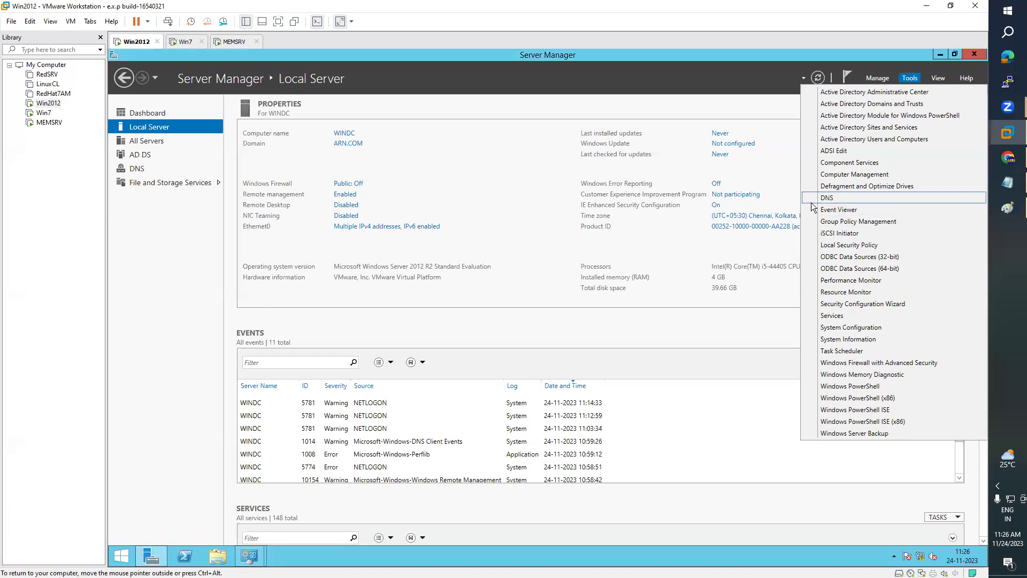
{"action": "left_click", "coordinate": [245, 566]}
{"action": "left_click", "coordinate": [301, 522]}
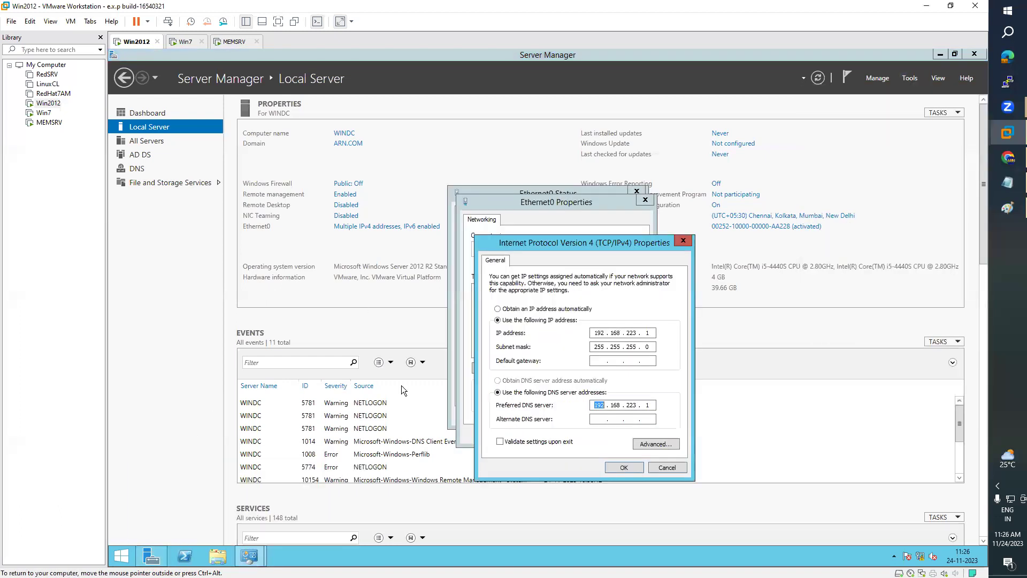
{"action": "left_click", "coordinate": [662, 467]}
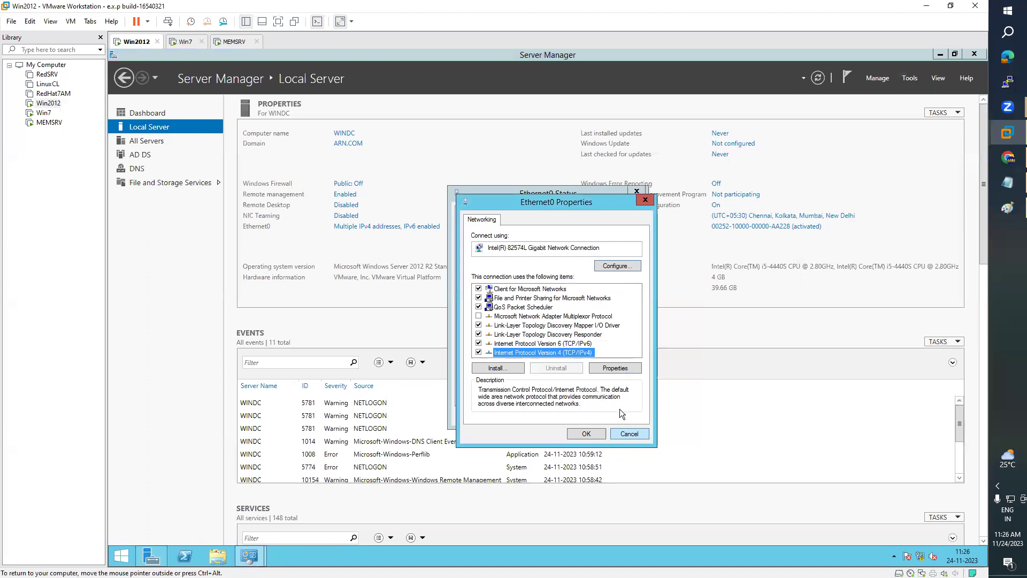
{"action": "left_click", "coordinate": [588, 432]}
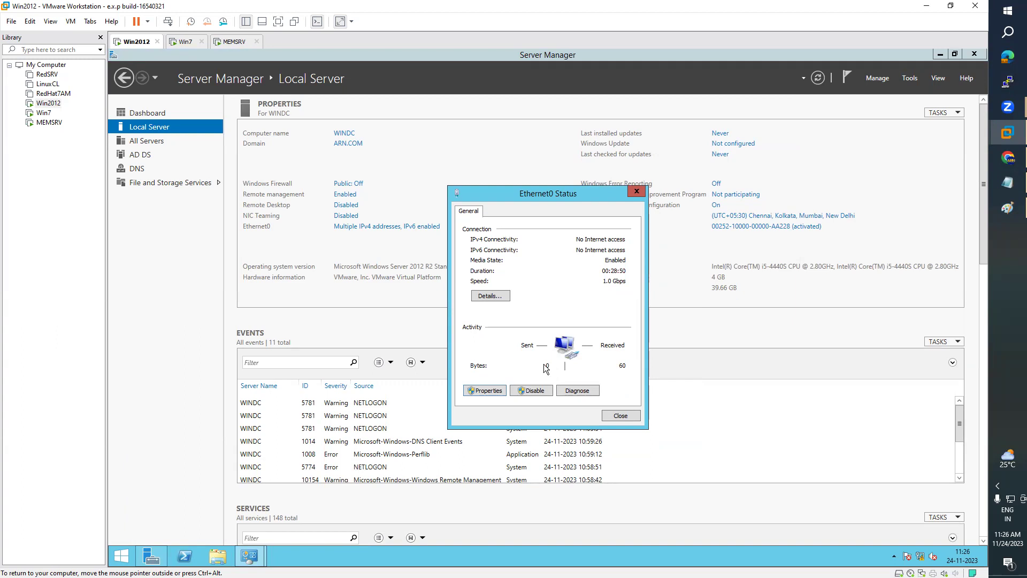
{"action": "left_click", "coordinate": [621, 416]}
- Confirm Win2012's adapter is on Custom VMnet2 (NAT), then close Server Manager and Network Connections
{"action": "right_click", "coordinate": [51, 106]}
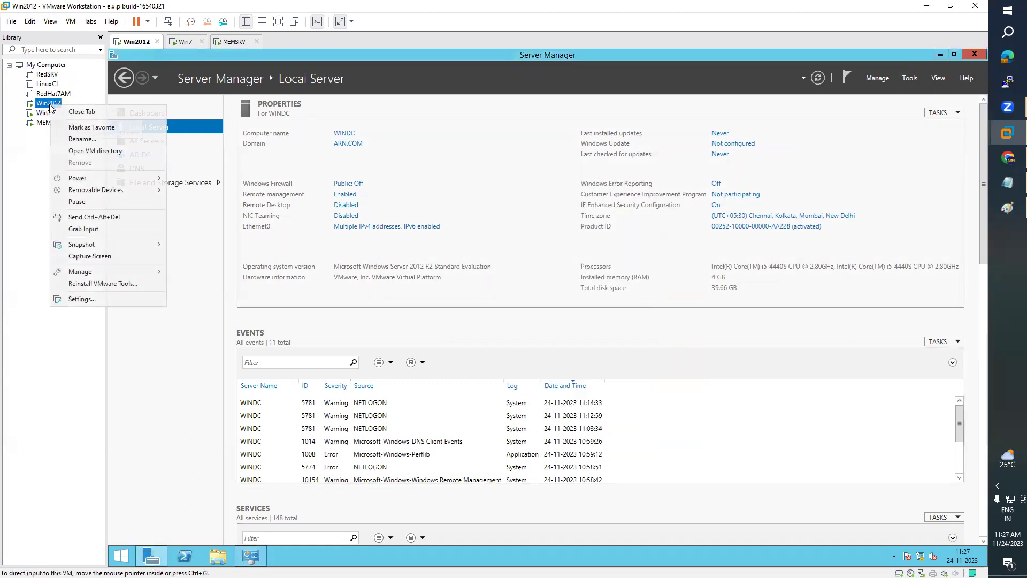
{"action": "left_click", "coordinate": [101, 298]}
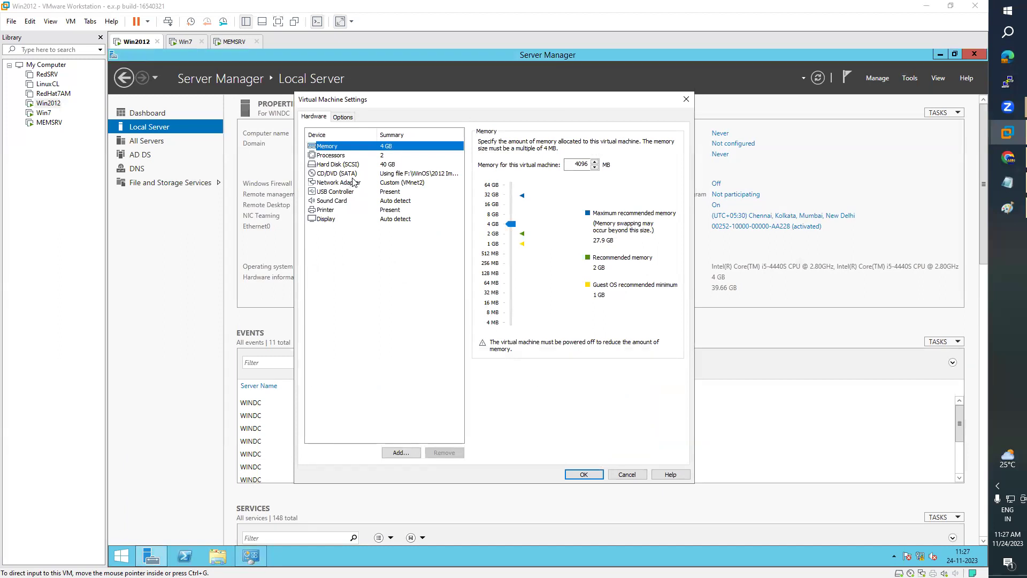
{"action": "left_click", "coordinate": [353, 182]}
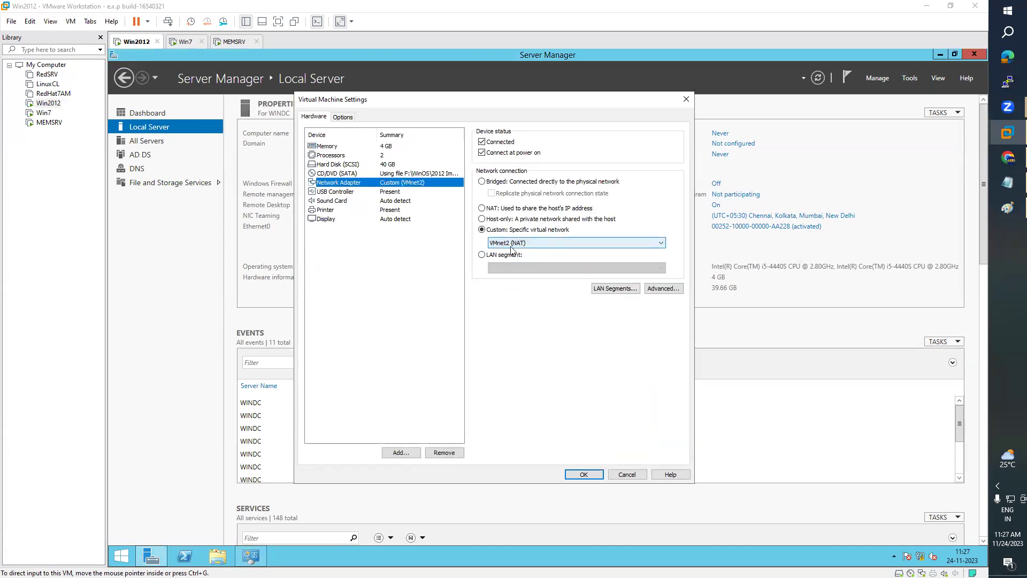
{"action": "left_click", "coordinate": [686, 100]}
{"action": "left_click", "coordinate": [973, 54]}
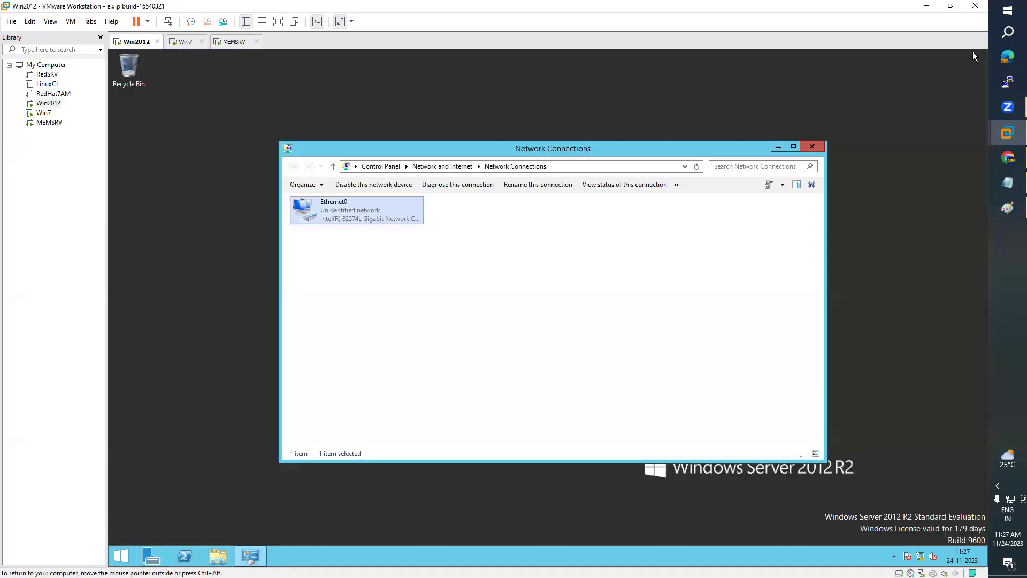
{"action": "left_click", "coordinate": [820, 147]}
- Close the Win7 System window and return to the Win2012 machine
{"action": "left_click", "coordinate": [43, 113]}
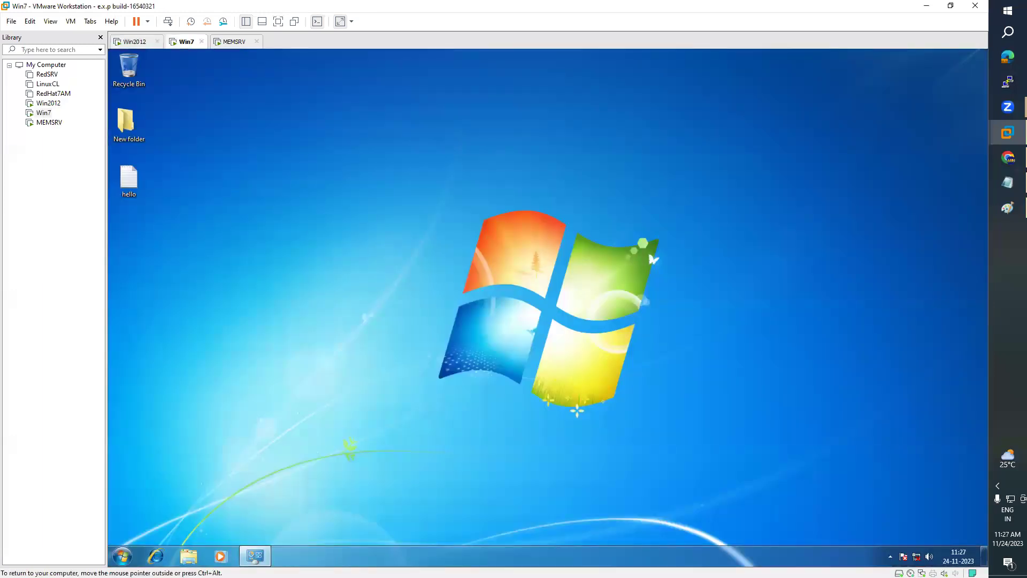
{"action": "left_click", "coordinate": [255, 556]}
{"action": "left_click", "coordinate": [255, 557]}
{"action": "left_click", "coordinate": [297, 500]}
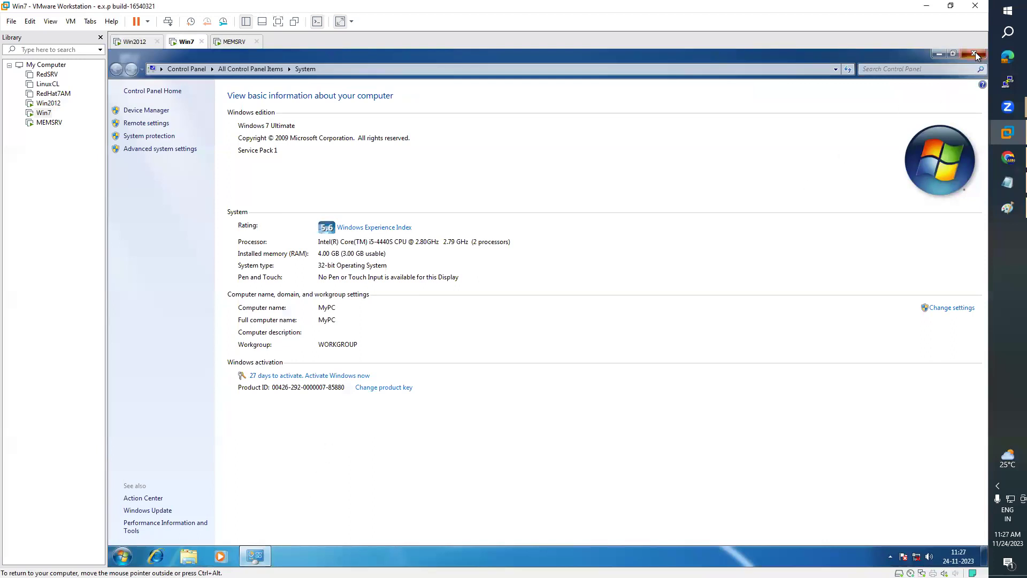
{"action": "left_click", "coordinate": [973, 53]}
{"action": "left_click", "coordinate": [52, 107]}
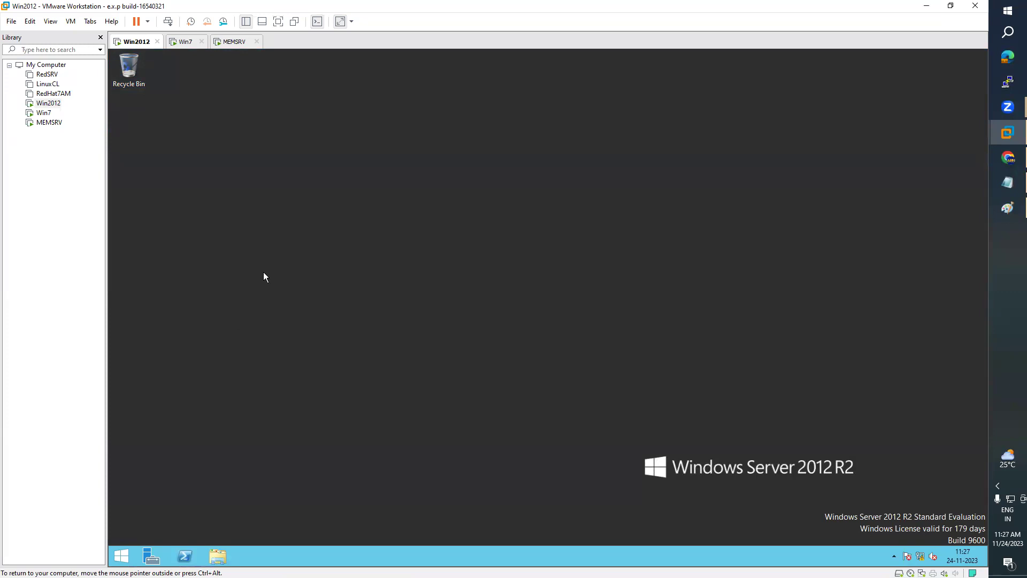
- Refresh the Win2012 desktop and reach Ethernet0's TCP/IPv4 settings via Server Manager's Local Server page
{"action": "right_click", "coordinate": [263, 267]}
{"action": "left_click", "coordinate": [288, 298]}
{"action": "left_click", "coordinate": [148, 555]}
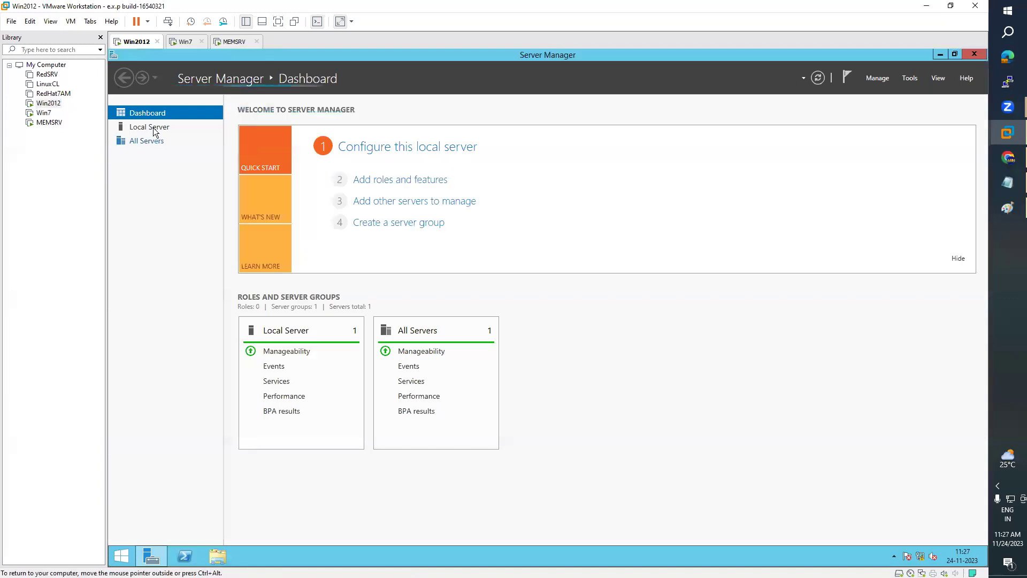
{"action": "left_click", "coordinate": [154, 128]}
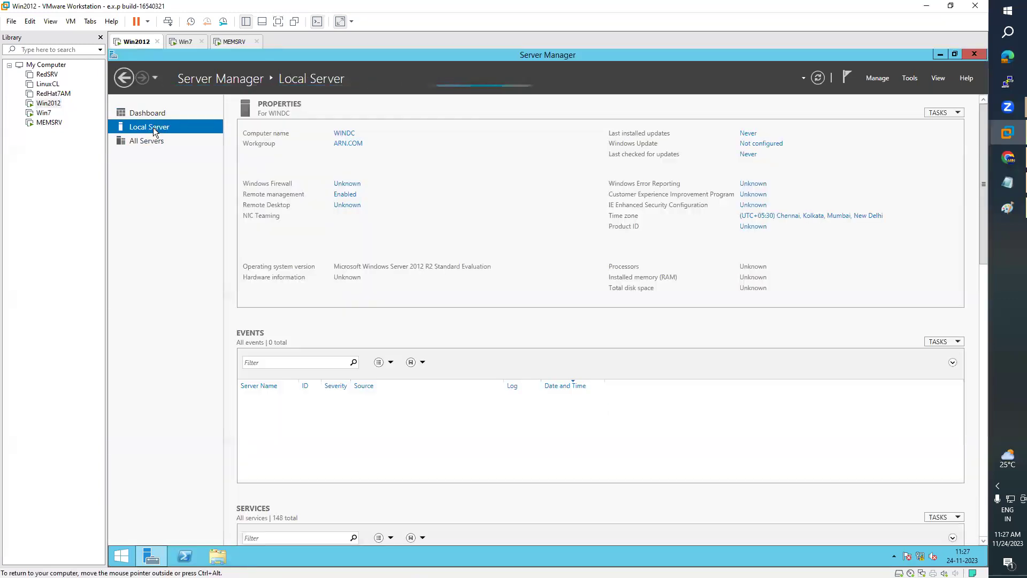
{"action": "left_click", "coordinate": [389, 226]}
{"action": "double_click", "coordinate": [440, 231]}
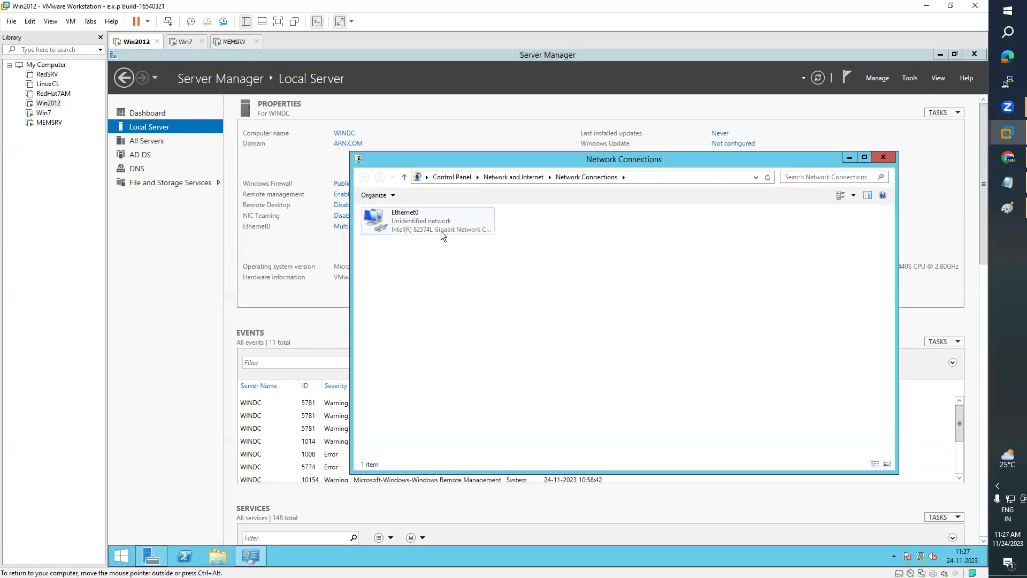
{"action": "left_click", "coordinate": [485, 391]}
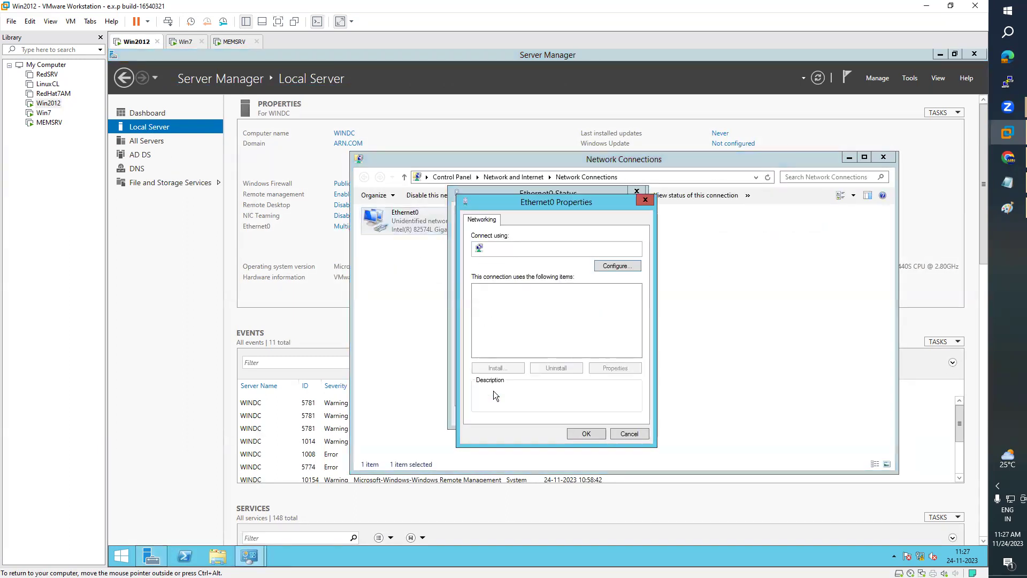
{"action": "double_click", "coordinate": [566, 350]}
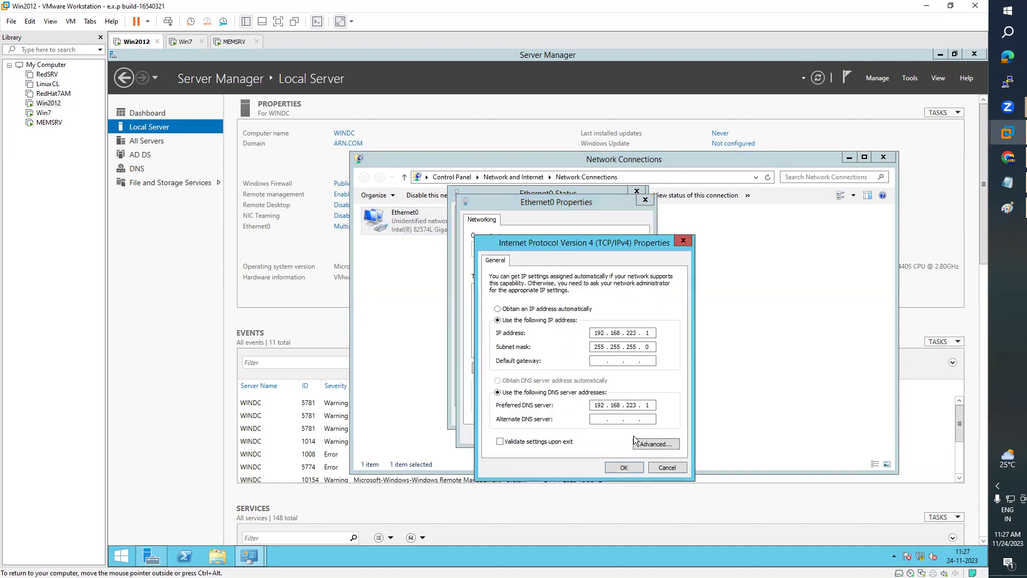
{"action": "left_click", "coordinate": [622, 468]}
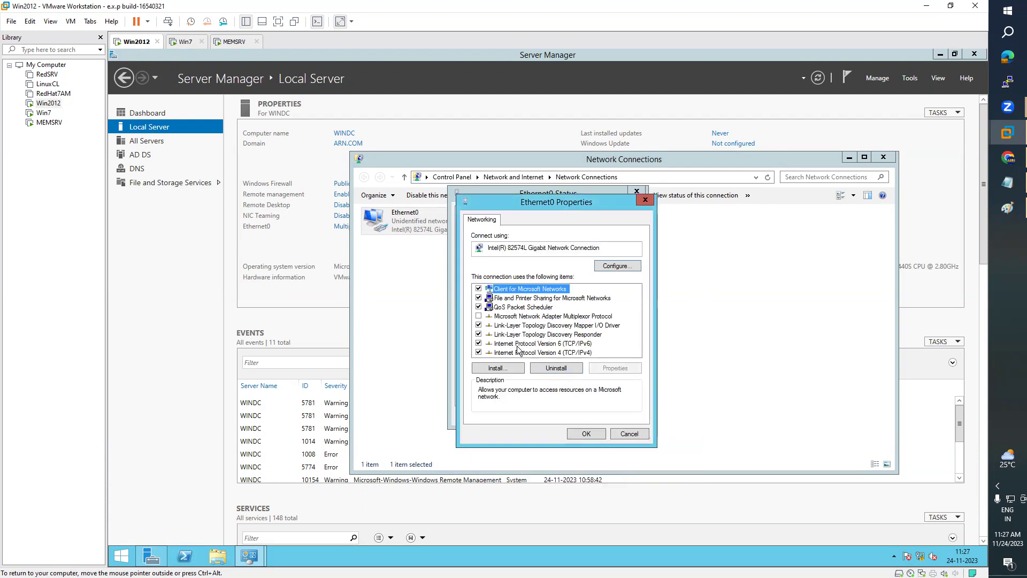
- Turn off IPv6 on Ethernet0 and apply the adapter properties
{"action": "left_click", "coordinate": [479, 344]}
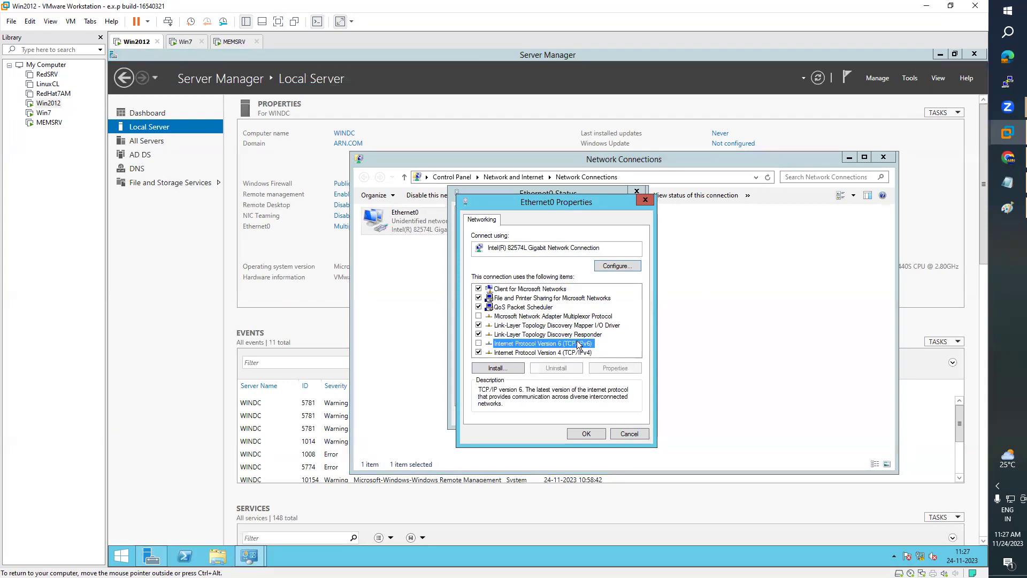
{"action": "left_click", "coordinate": [479, 316]}
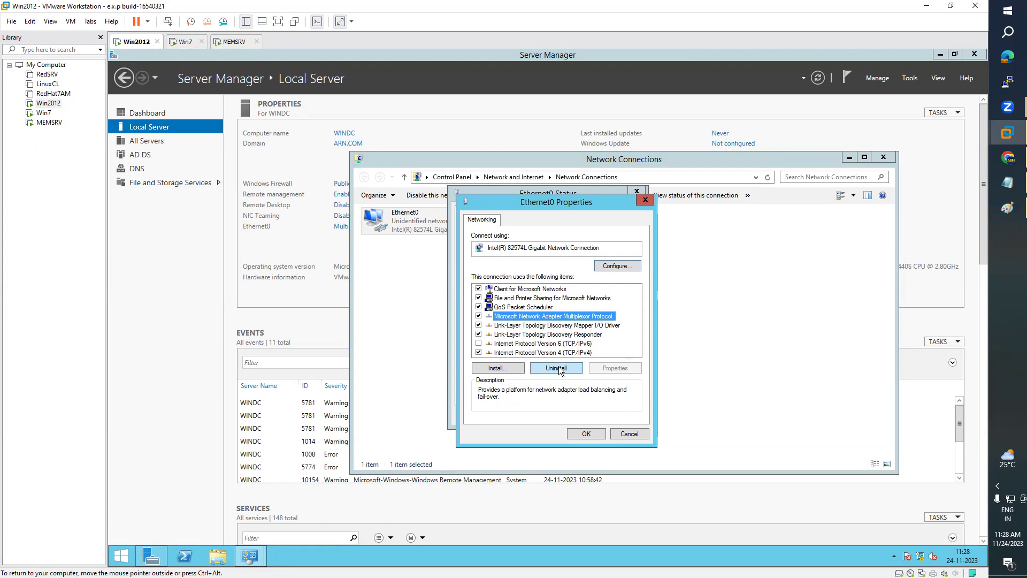
{"action": "left_click", "coordinate": [568, 353]}
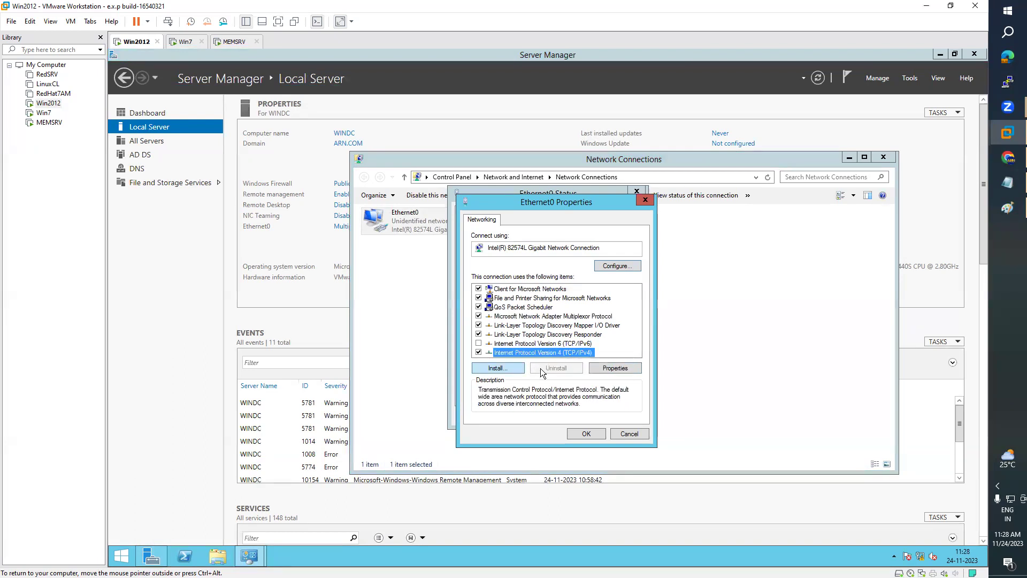
{"action": "left_click", "coordinate": [619, 370]}
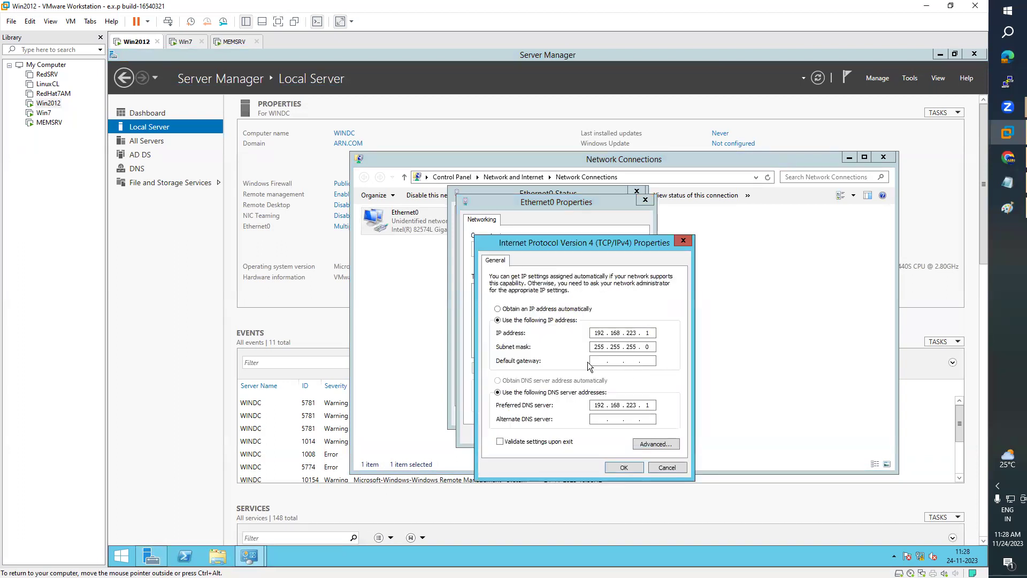
{"action": "left_click", "coordinate": [596, 362]}
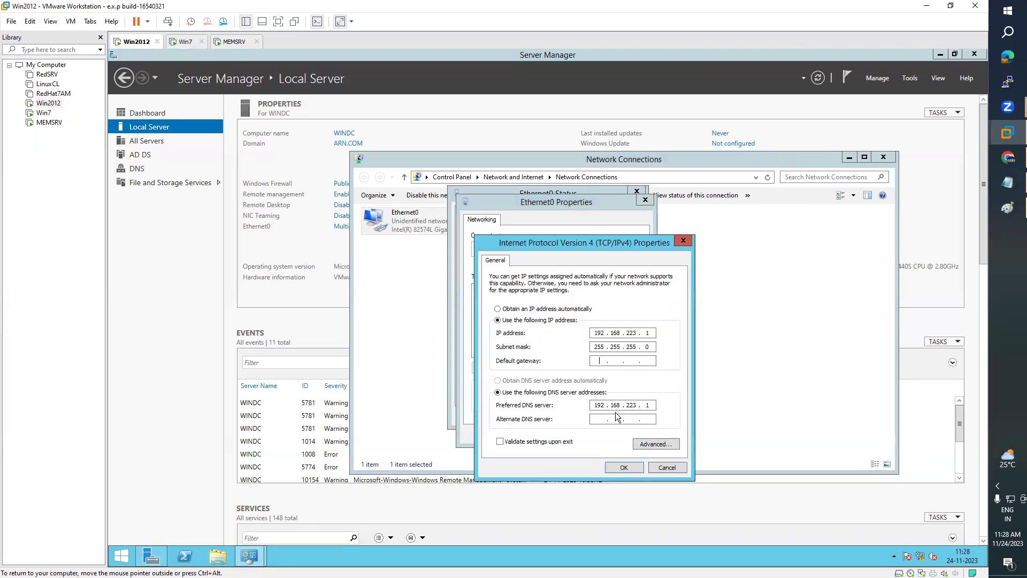
{"action": "left_click", "coordinate": [632, 467]}
{"action": "left_click", "coordinate": [584, 435]}
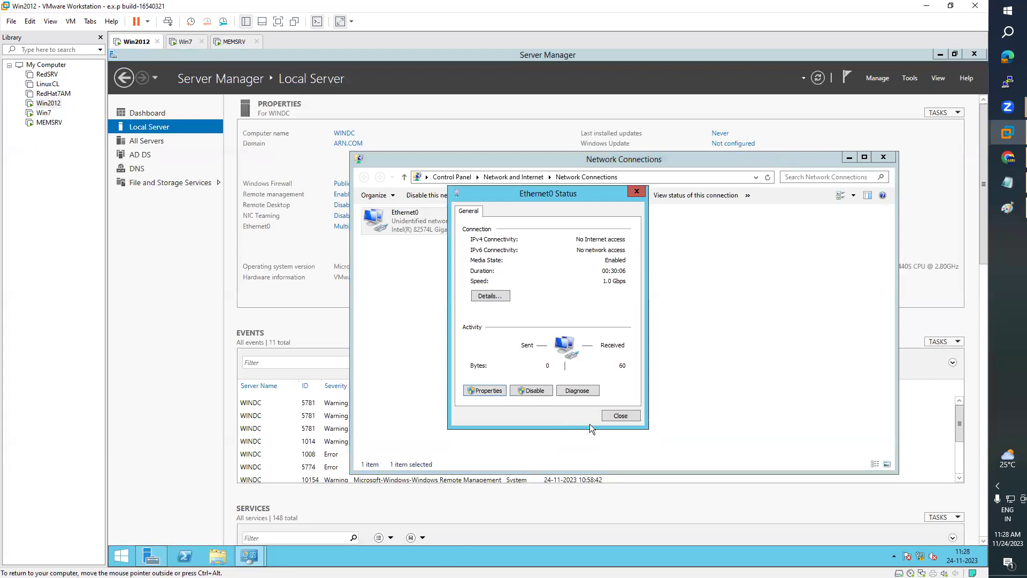
- Set the IPv4 address and preferred DNS to 192.168.223.2, apply, then disable Ethernet0
{"action": "left_click", "coordinate": [485, 390]}
{"action": "left_click", "coordinate": [582, 345]}
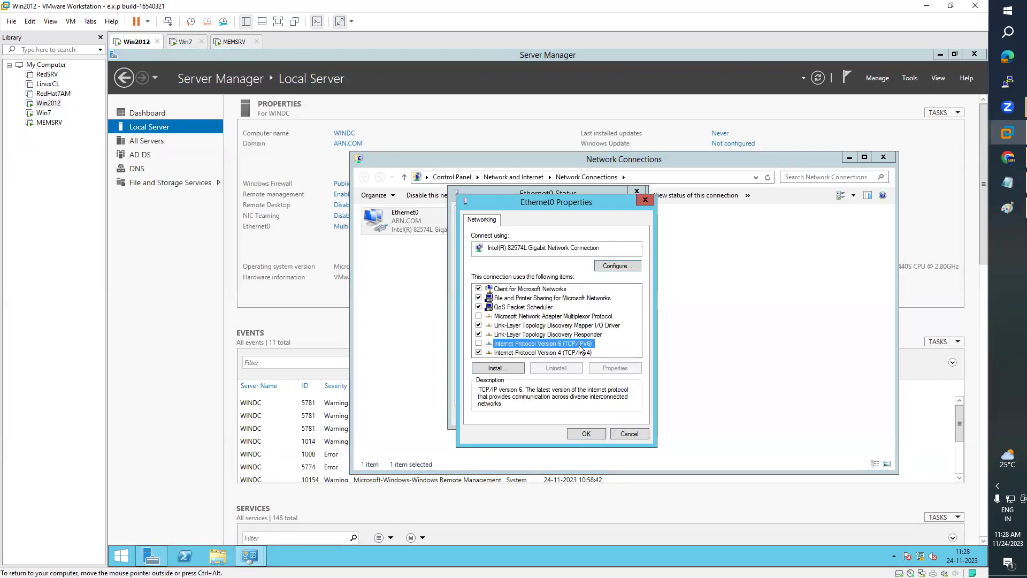
{"action": "left_click", "coordinate": [577, 355]}
{"action": "double_click", "coordinate": [576, 356]}
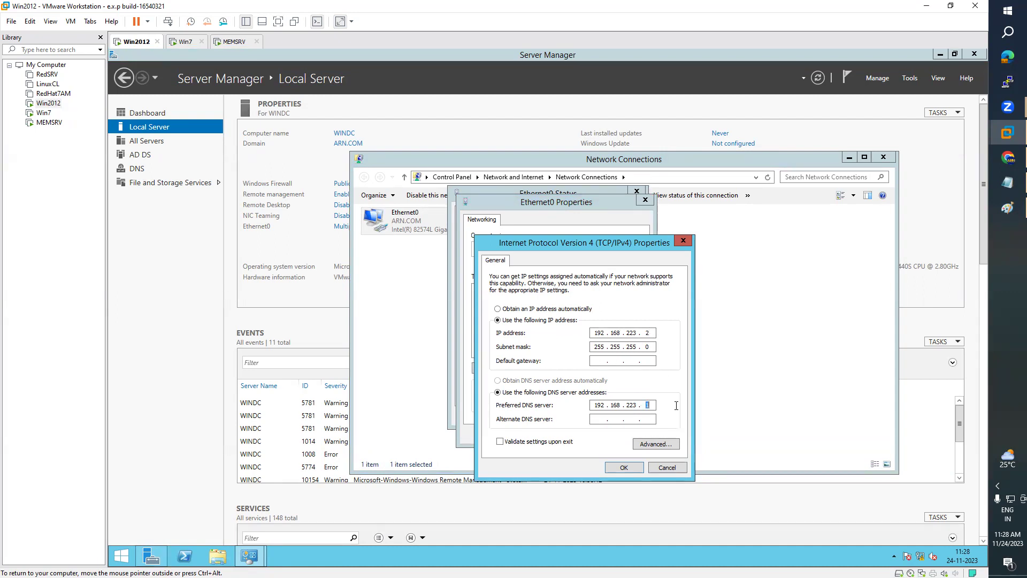
{"action": "left_click", "coordinate": [621, 468]}
{"action": "left_click", "coordinate": [586, 430]}
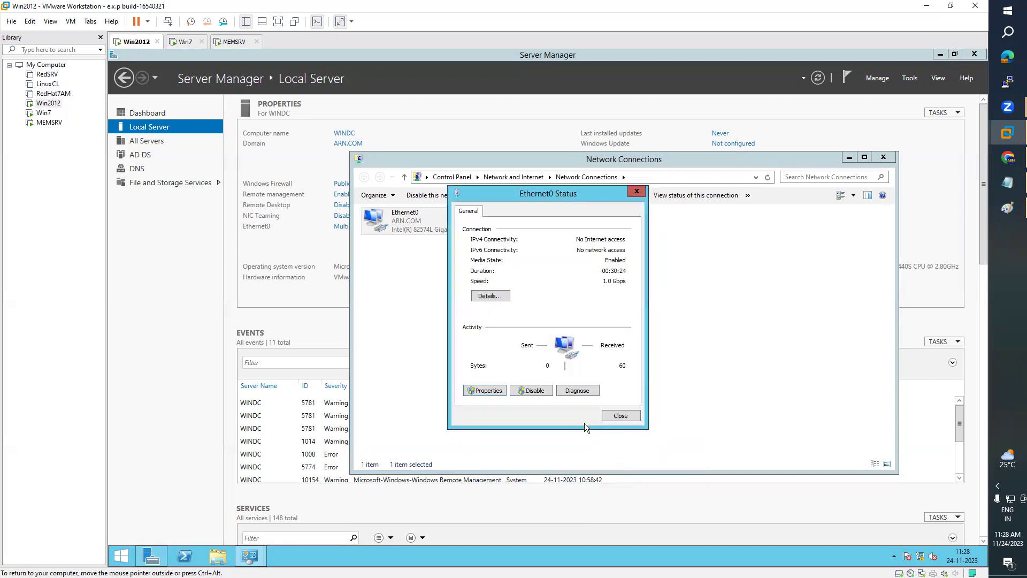
{"action": "left_click", "coordinate": [620, 415]}
{"action": "right_click", "coordinate": [396, 216]}
{"action": "left_click", "coordinate": [408, 228]}
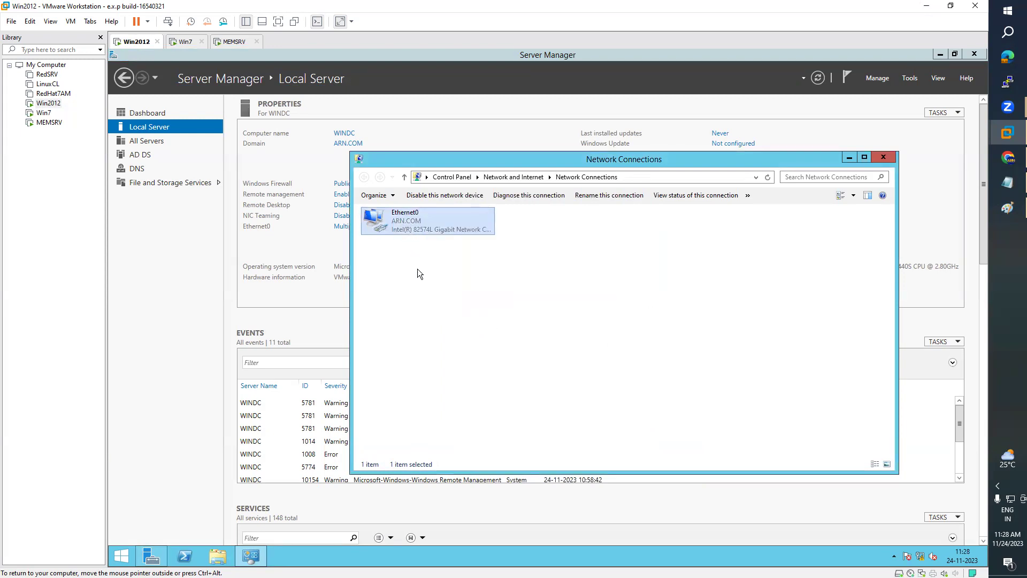
- Re-enable Ethernet0, verify its TCP/IPv4 settings, and close Network Connections
{"action": "right_click", "coordinate": [410, 228]}
{"action": "left_click", "coordinate": [436, 233]}
{"action": "double_click", "coordinate": [421, 226]}
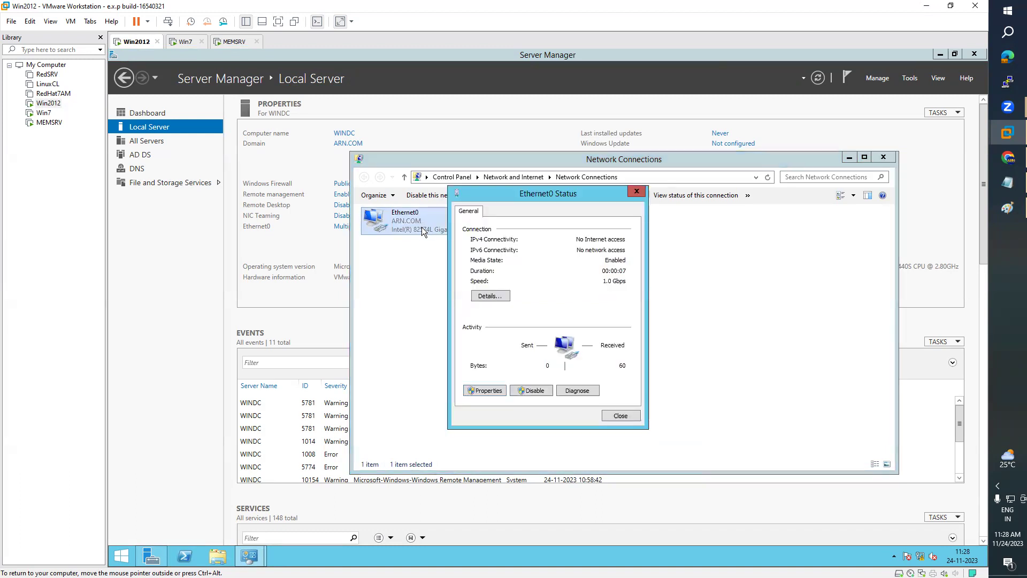
{"action": "left_click", "coordinate": [489, 393]}
{"action": "double_click", "coordinate": [568, 358]}
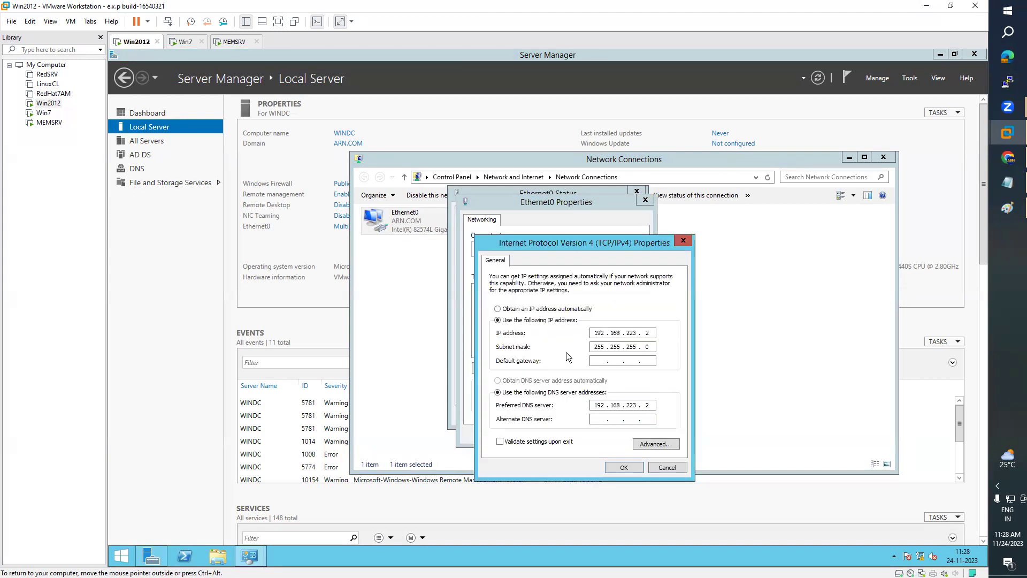
{"action": "key", "text": "Escape"}
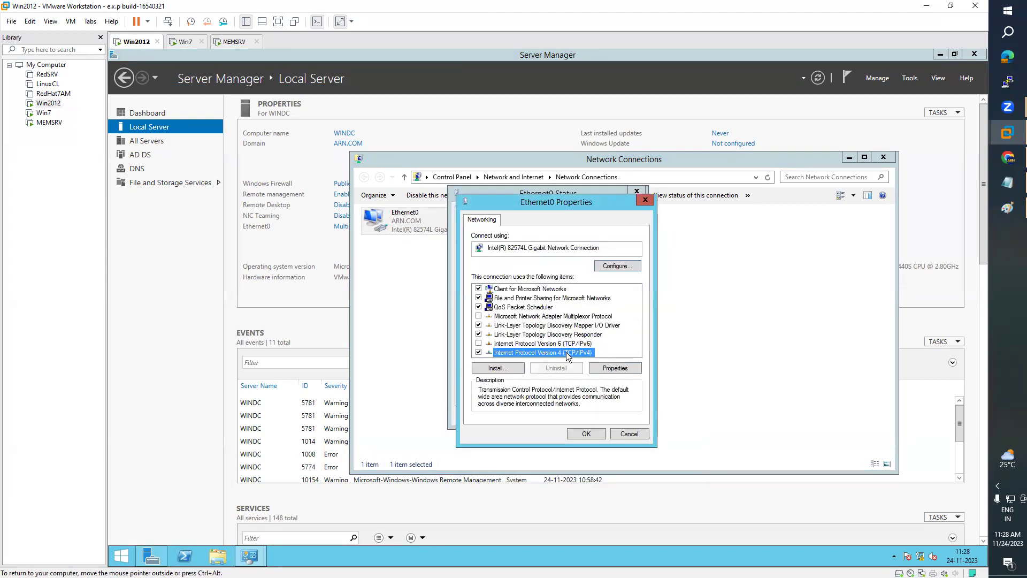
{"action": "key", "text": "Escape"}
{"action": "key", "text": "Escape"}
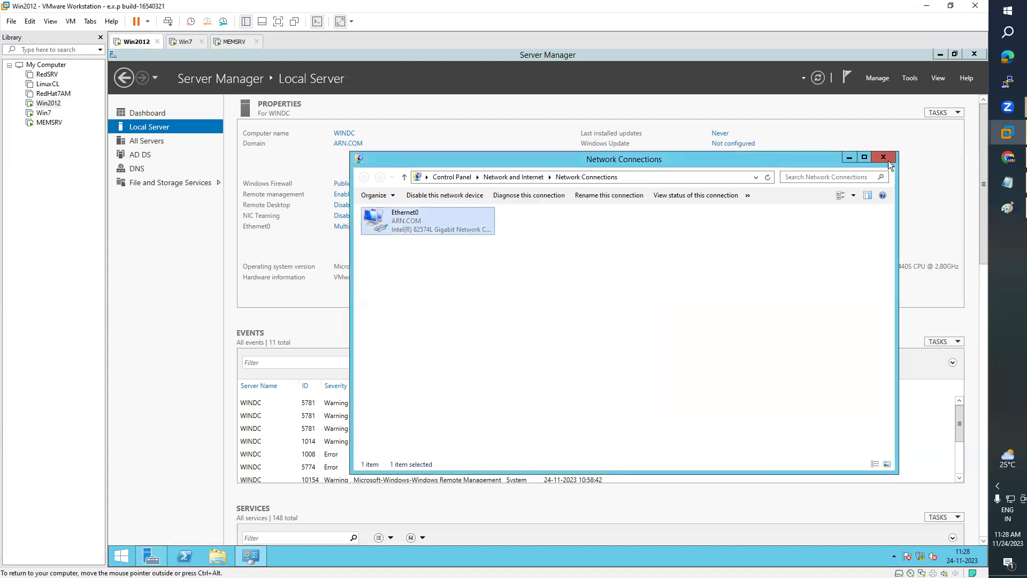
{"action": "left_click", "coordinate": [886, 158]}
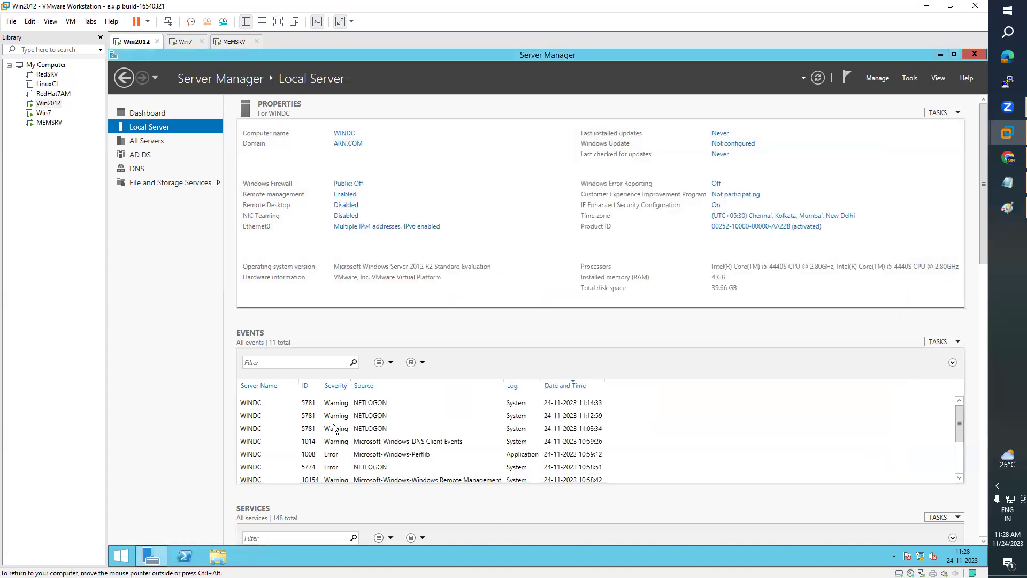
- Restart Win2012 giving Hardware: Maintenance (Planned) as the reason
{"action": "left_click", "coordinate": [128, 557]}
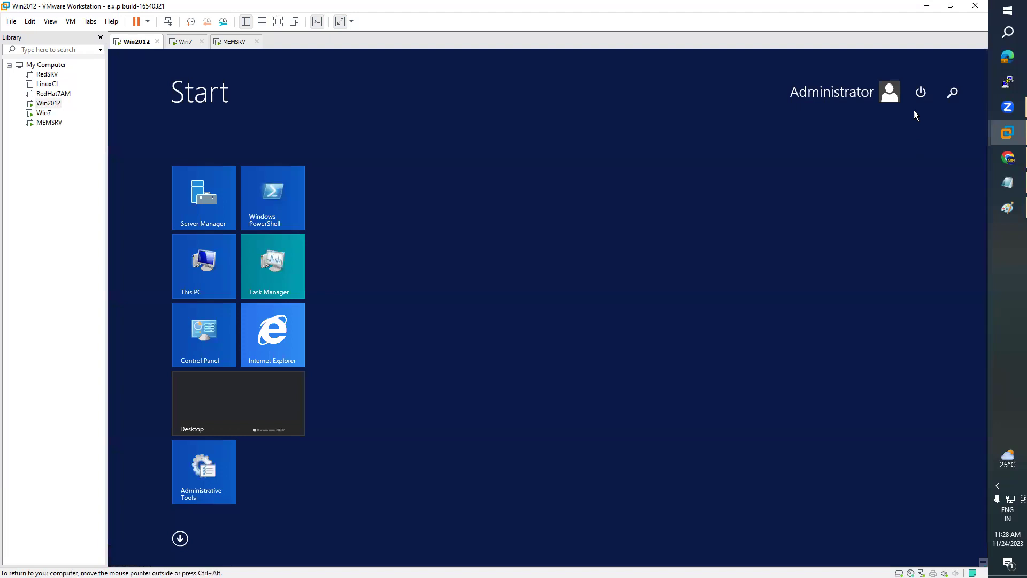
{"action": "left_click", "coordinate": [921, 92]}
{"action": "left_click", "coordinate": [890, 155]}
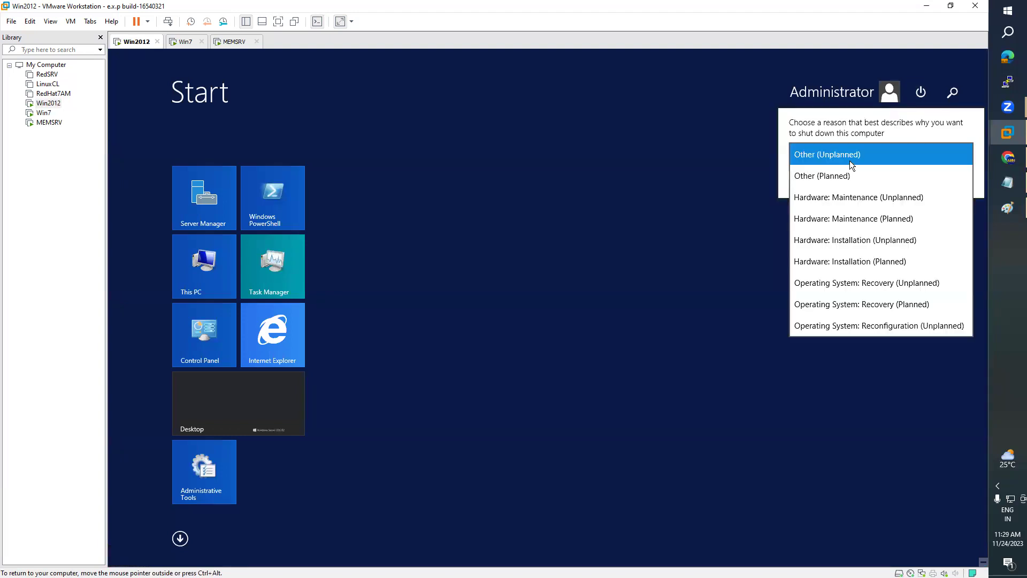
{"action": "left_click", "coordinate": [853, 260]}
{"action": "left_click", "coordinate": [917, 155]}
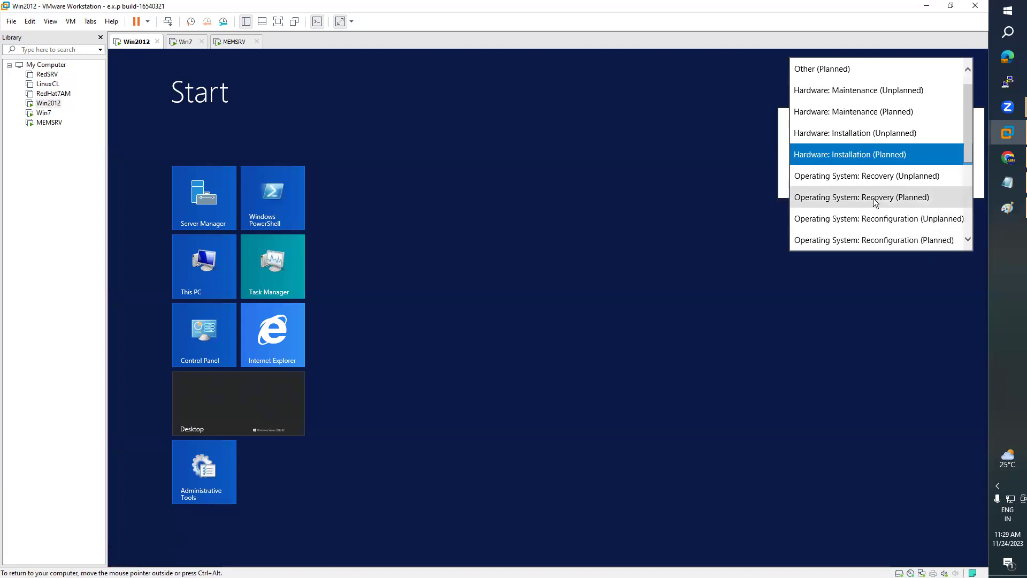
{"action": "left_click", "coordinate": [879, 112]}
{"action": "left_click", "coordinate": [950, 177]}
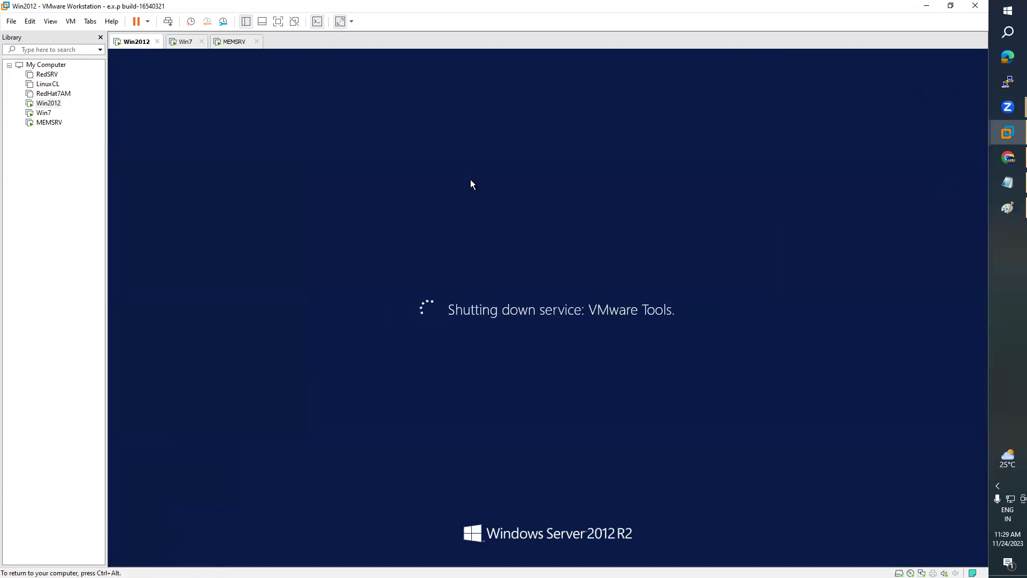
{"action": "key", "text": "ctrl+alt"}
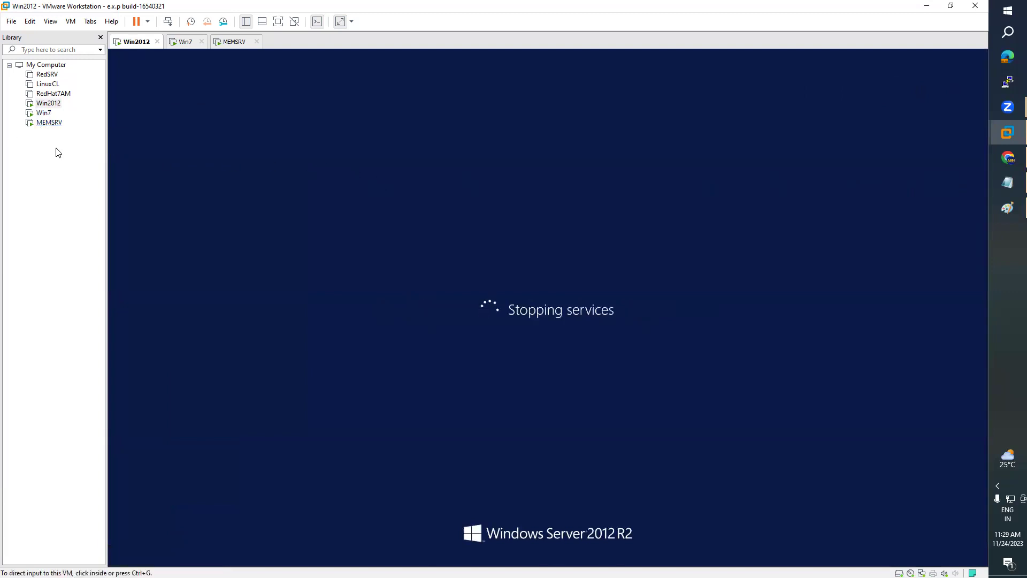
- On MEMSRV, enter and confirm the new Administrator password to finish setup
{"action": "left_click", "coordinate": [47, 113]}
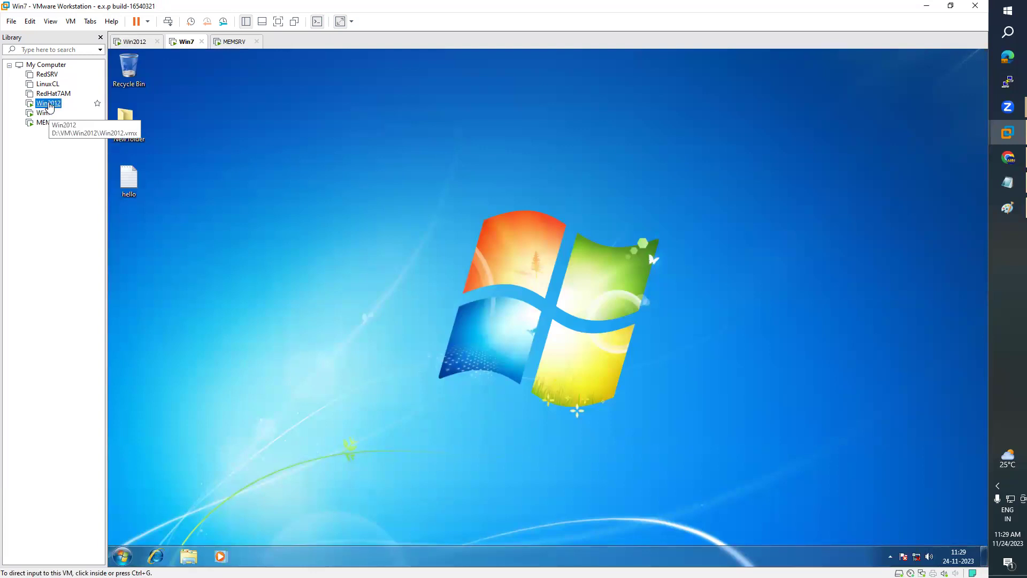
{"action": "left_click", "coordinate": [48, 103]}
{"action": "left_click", "coordinate": [54, 124]}
{"action": "left_click", "coordinate": [307, 207]}
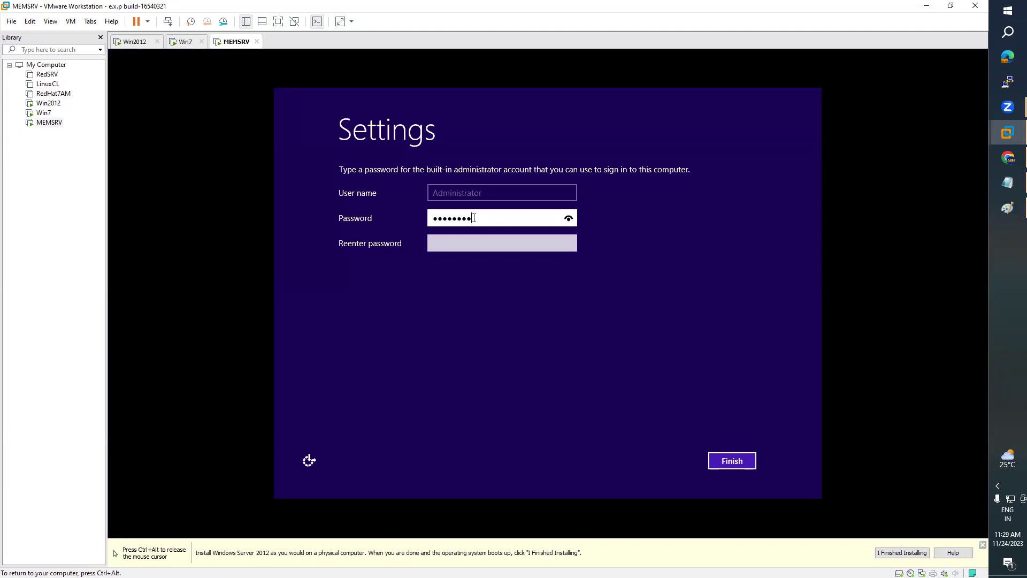
{"action": "key", "text": "Tab"}
{"action": "type", "text": "••••••"}
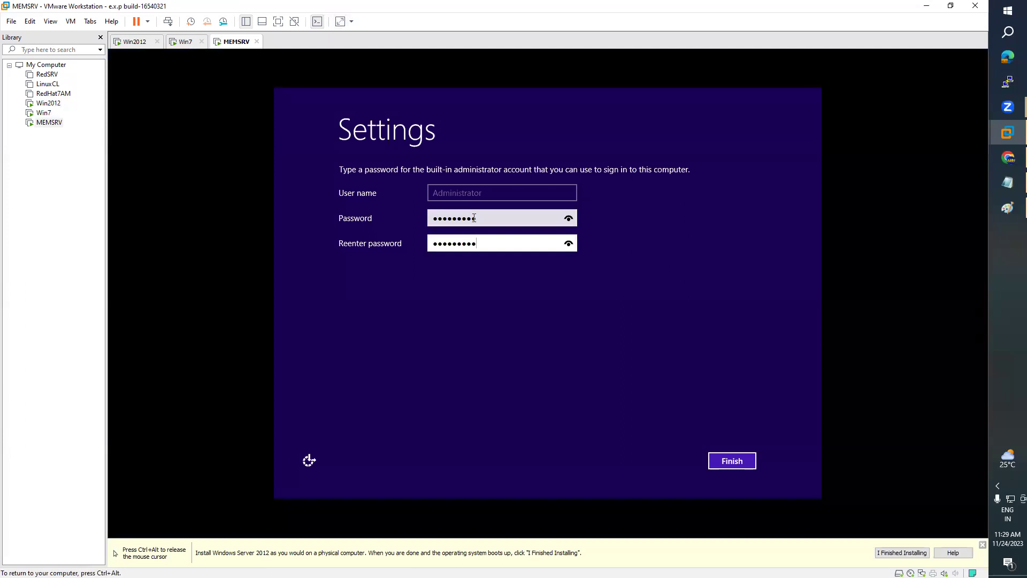
{"action": "key", "text": "Return"}
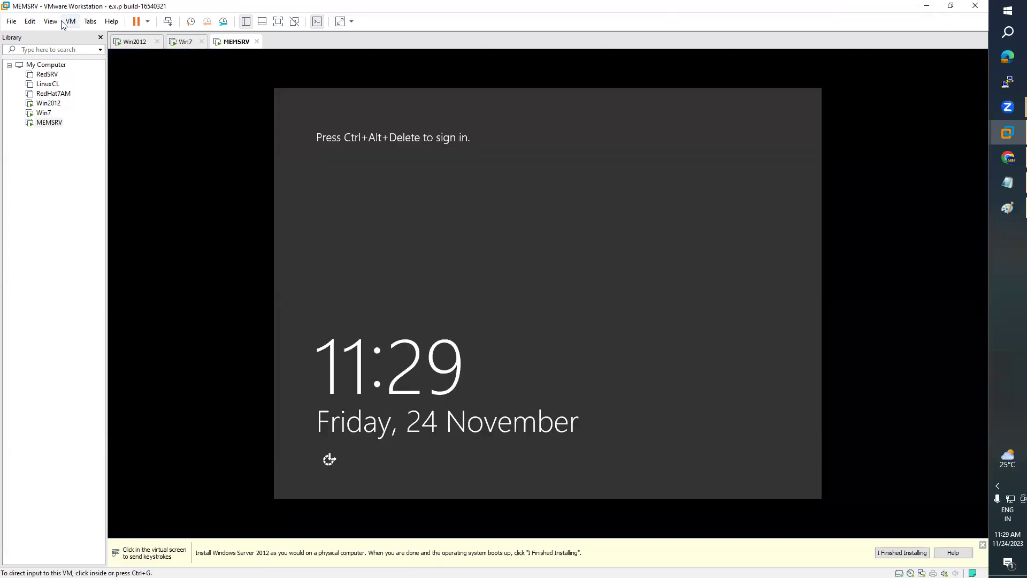
- Send Ctrl+Alt+Del to MEMSRV and sign in with the Administrator password
{"action": "left_click", "coordinate": [69, 21]}
{"action": "left_click", "coordinate": [107, 75]}
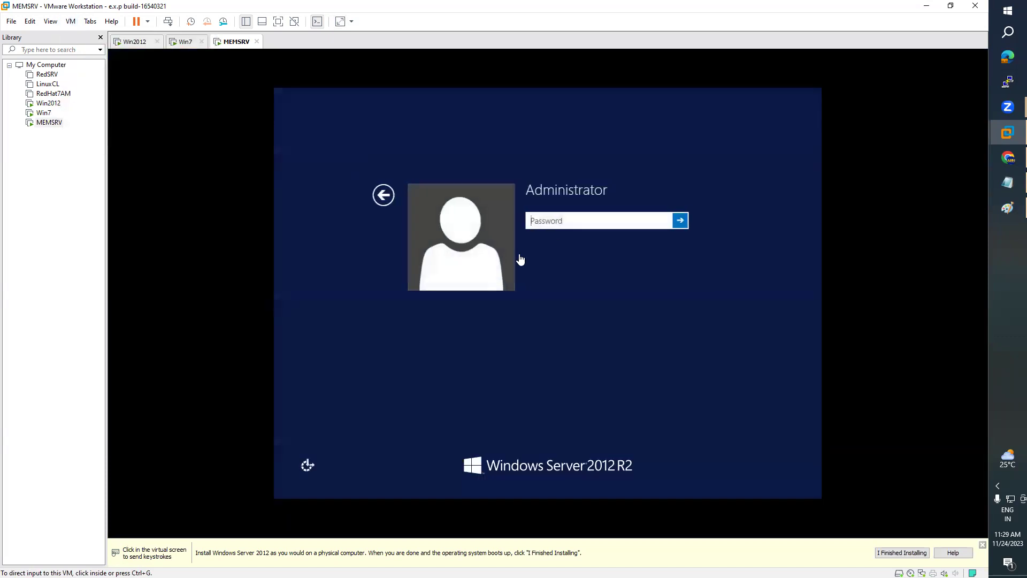
{"action": "left_click", "coordinate": [541, 223]}
{"action": "type", "text": "P"}
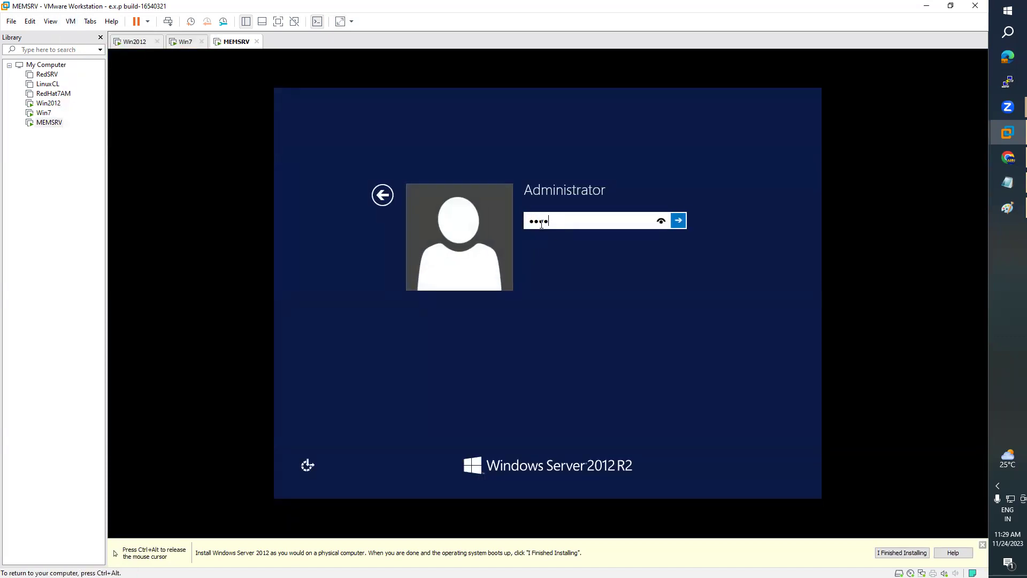
{"action": "key", "text": "Return"}
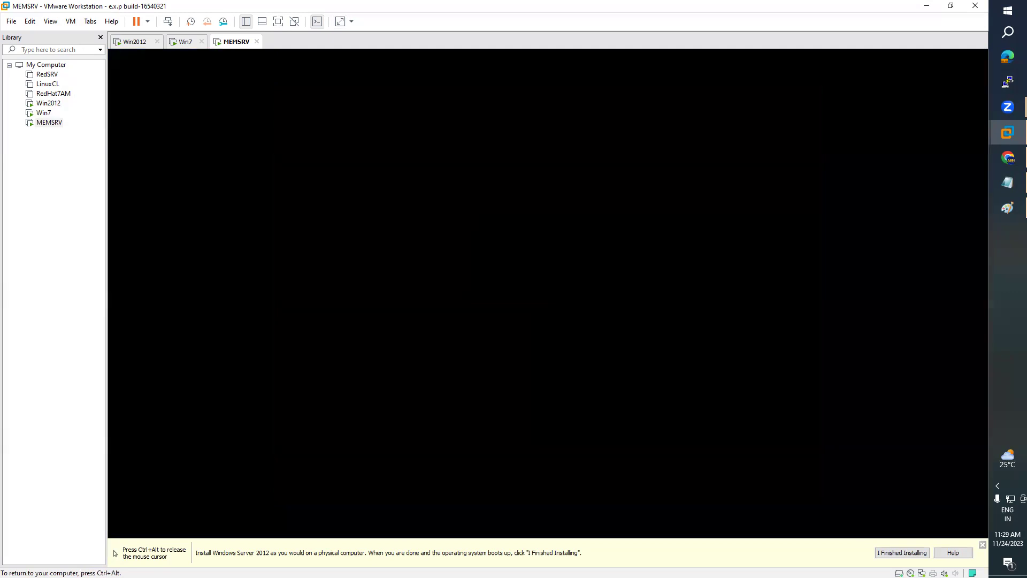
{"action": "key", "text": "ctrl+alt"}
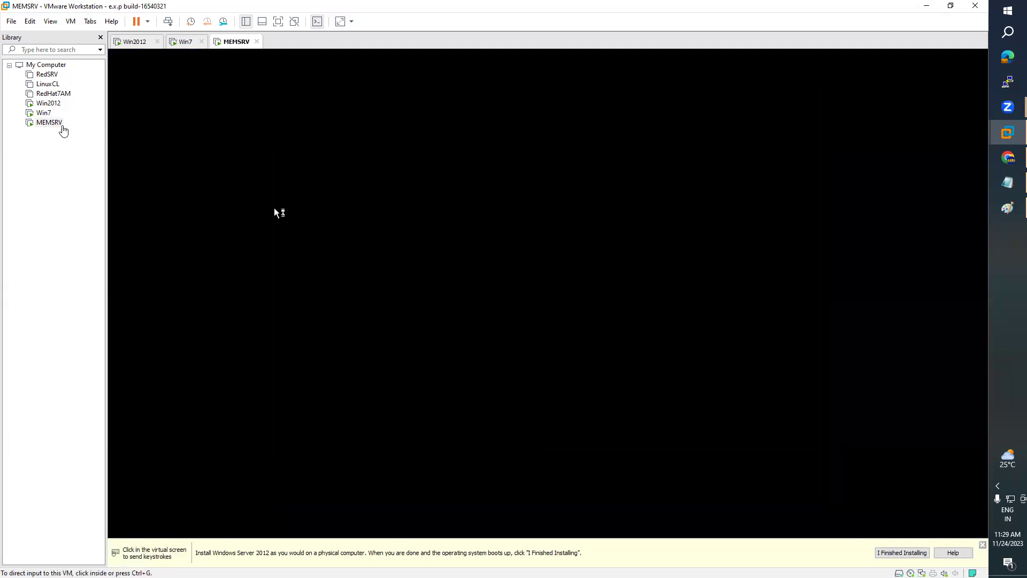
- Turn on free stretch mode for MEMSRV's display in its settings
{"action": "right_click", "coordinate": [59, 124]}
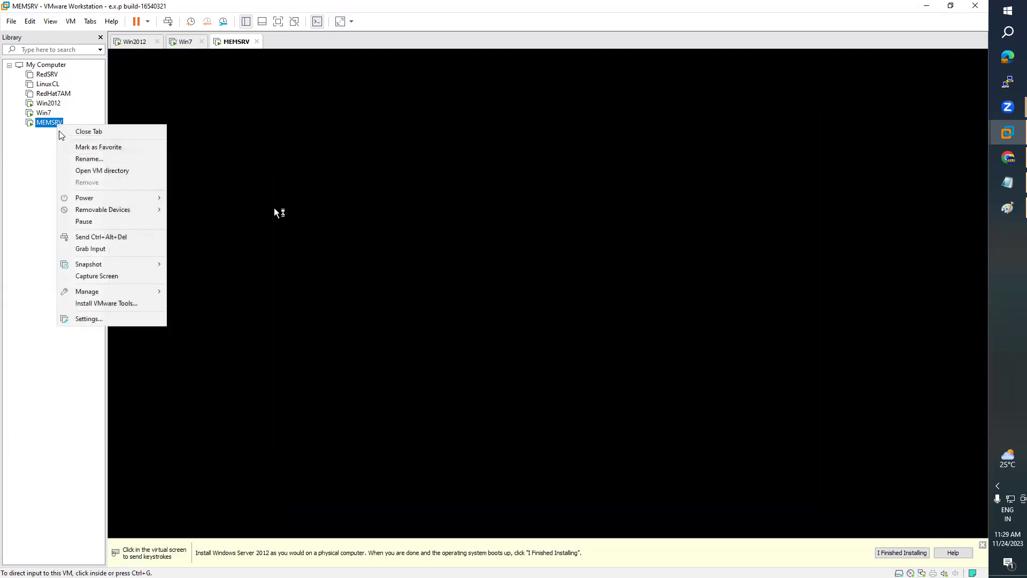
{"action": "left_click", "coordinate": [102, 319]}
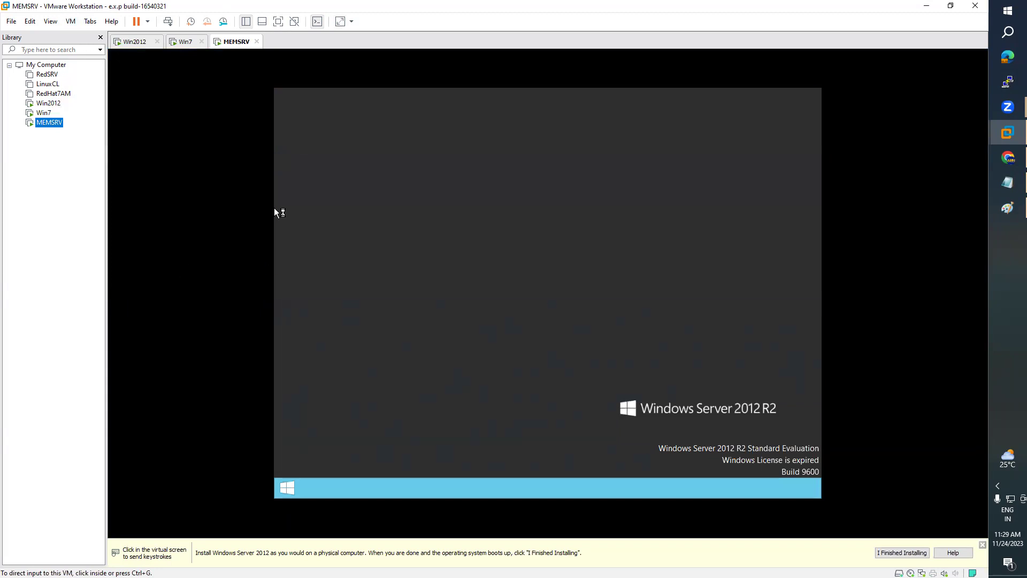
{"action": "left_click", "coordinate": [338, 213]}
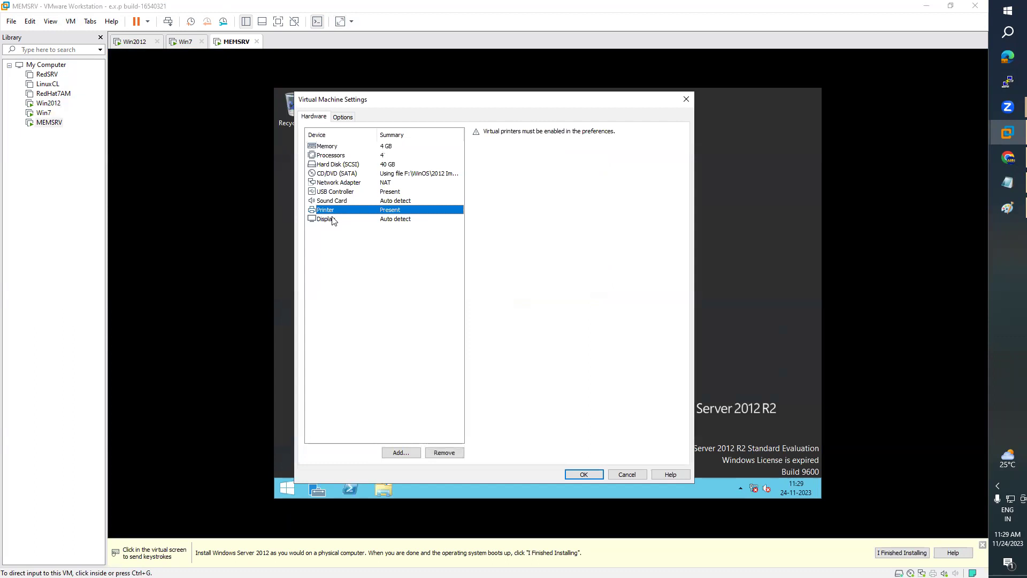
{"action": "left_click", "coordinate": [341, 219]}
{"action": "left_click", "coordinate": [488, 290]}
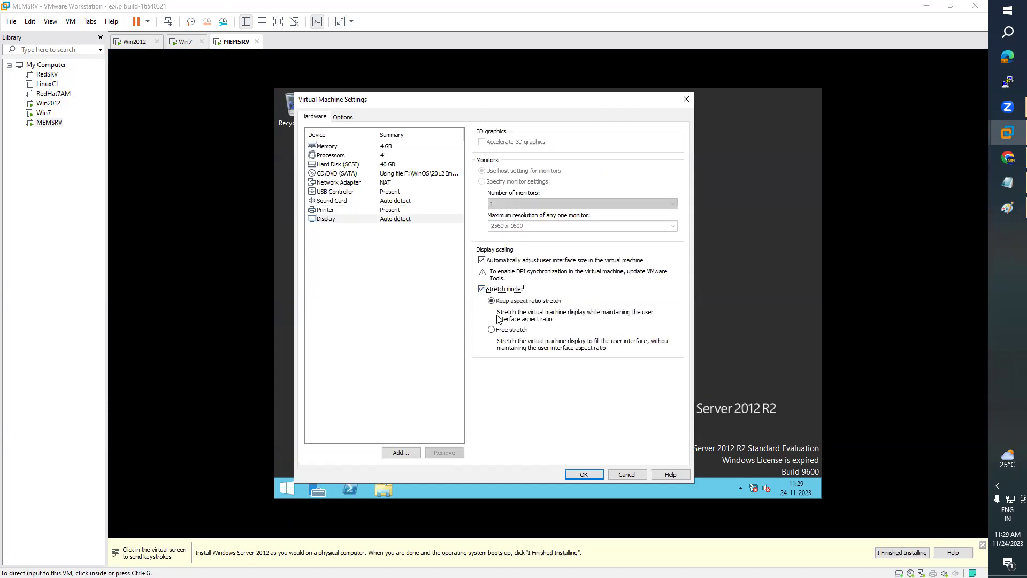
{"action": "left_click", "coordinate": [491, 330]}
- Connect MEMSRV's network adapter to Custom VMnet2 and save the settings
{"action": "left_click", "coordinate": [347, 208]}
{"action": "left_click", "coordinate": [348, 183]}
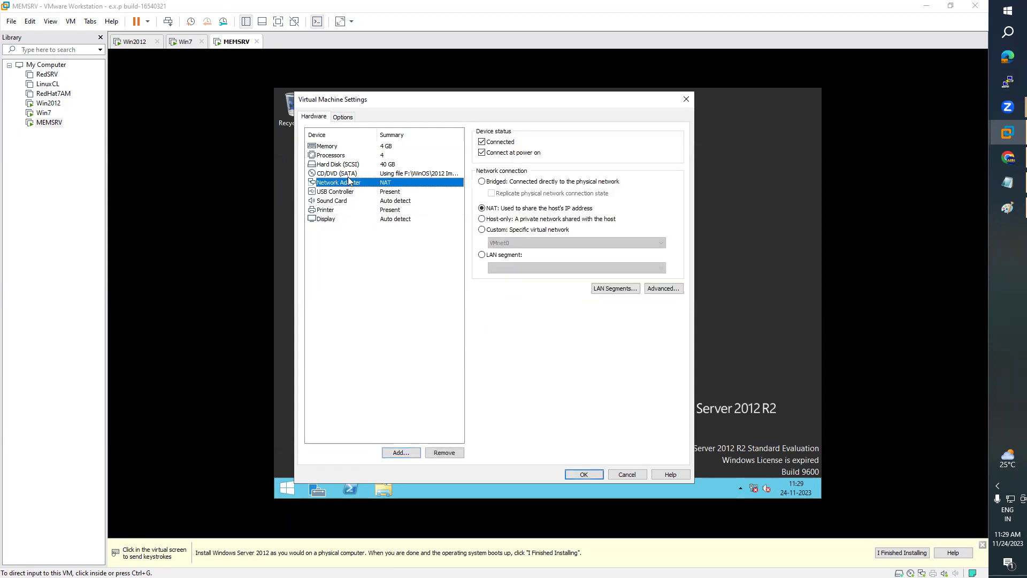
{"action": "left_click", "coordinate": [492, 233]}
{"action": "left_click", "coordinate": [492, 242]}
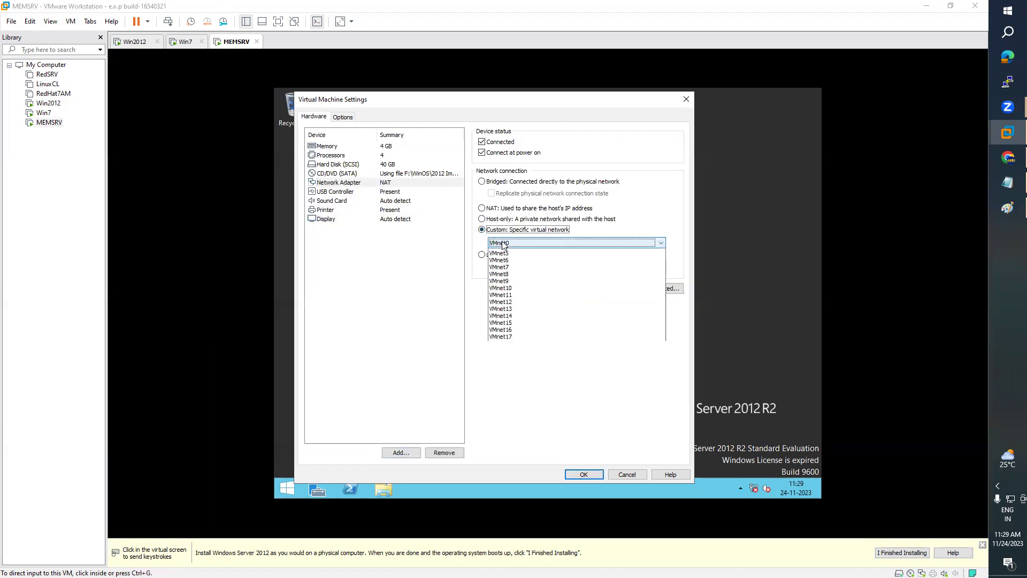
{"action": "left_click", "coordinate": [511, 268]}
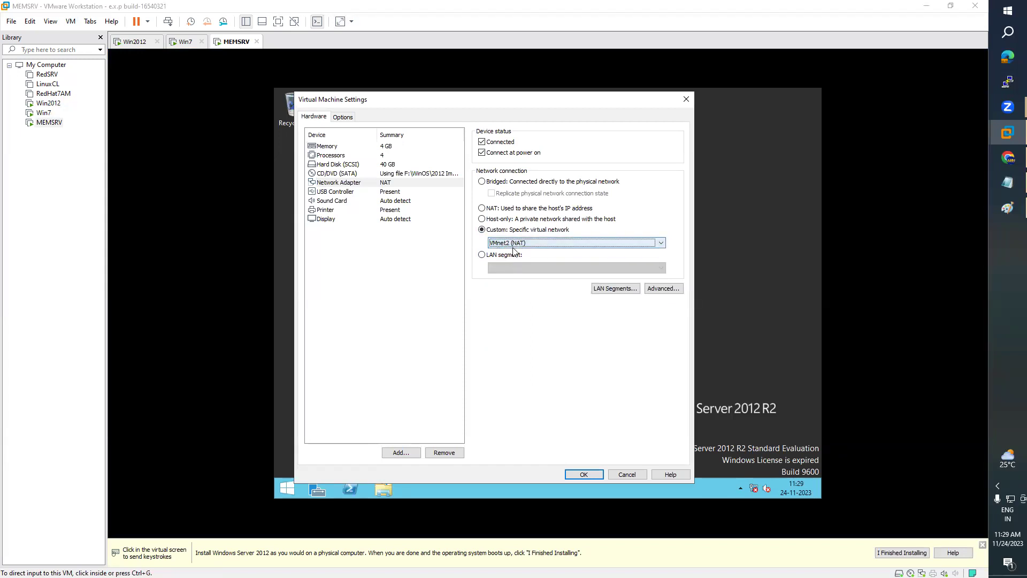
{"action": "left_click", "coordinate": [393, 164]}
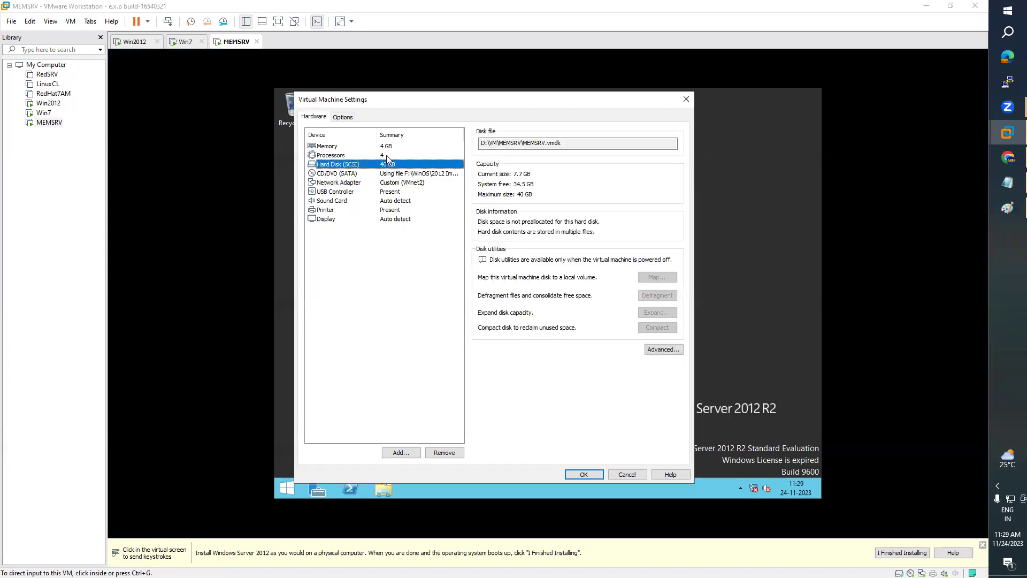
{"action": "left_click", "coordinate": [391, 146]}
{"action": "left_click", "coordinate": [584, 474]}
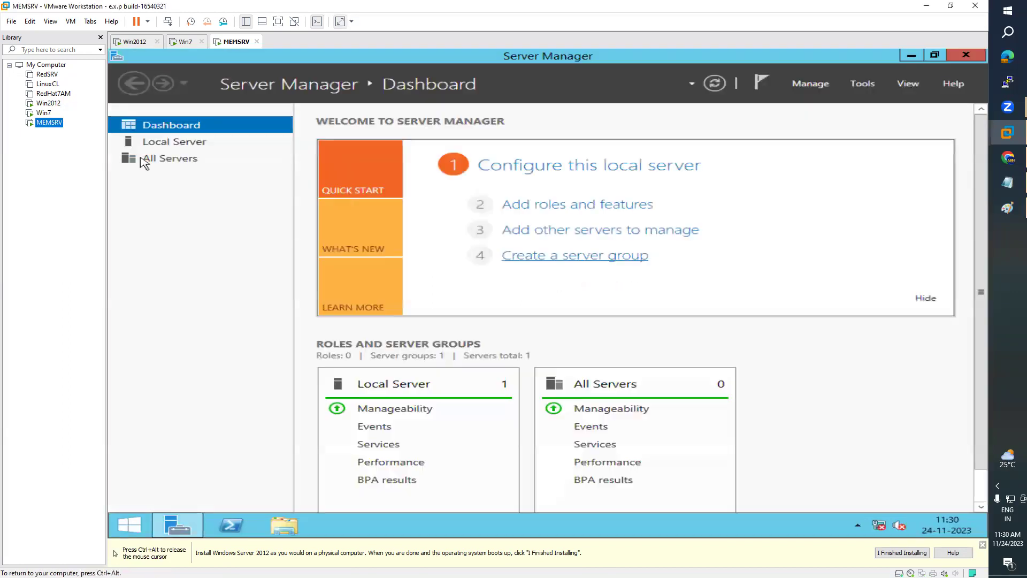
- Mount VMware Tools on MEMSRV and launch its installer from DVD Drive (E:)
{"action": "right_click", "coordinate": [53, 123]}
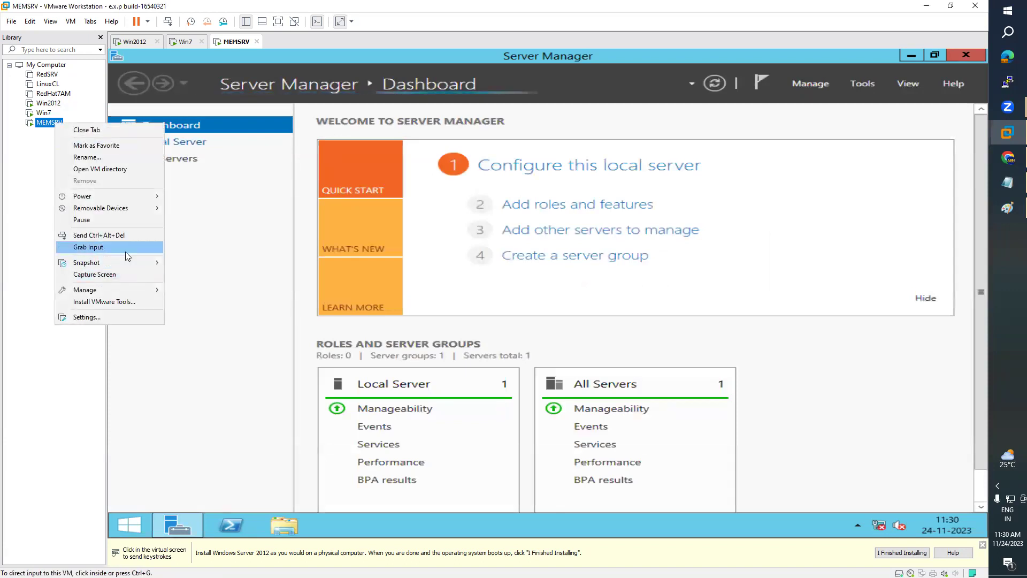
{"action": "left_click", "coordinate": [123, 303]}
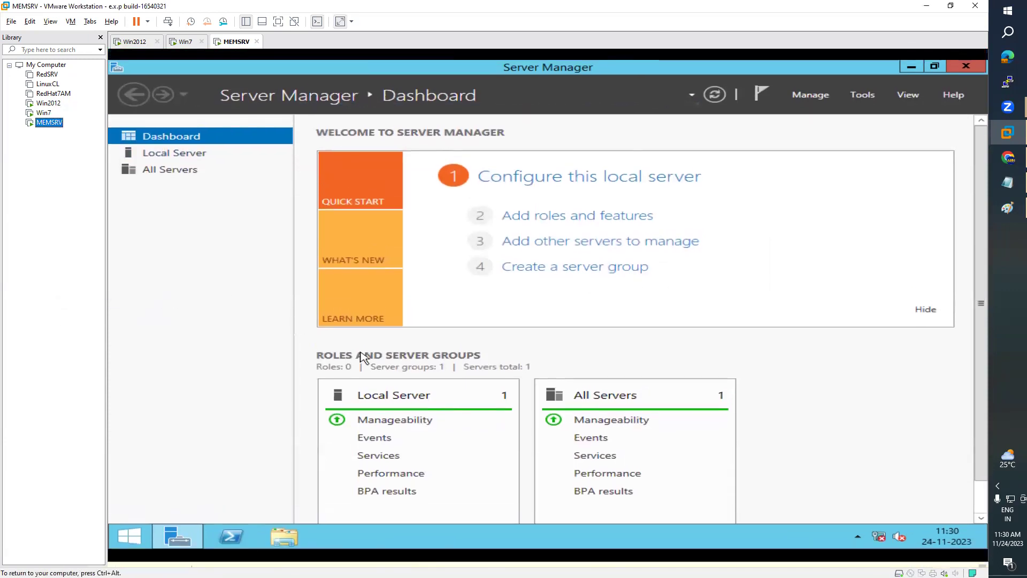
{"action": "left_click", "coordinate": [284, 525]}
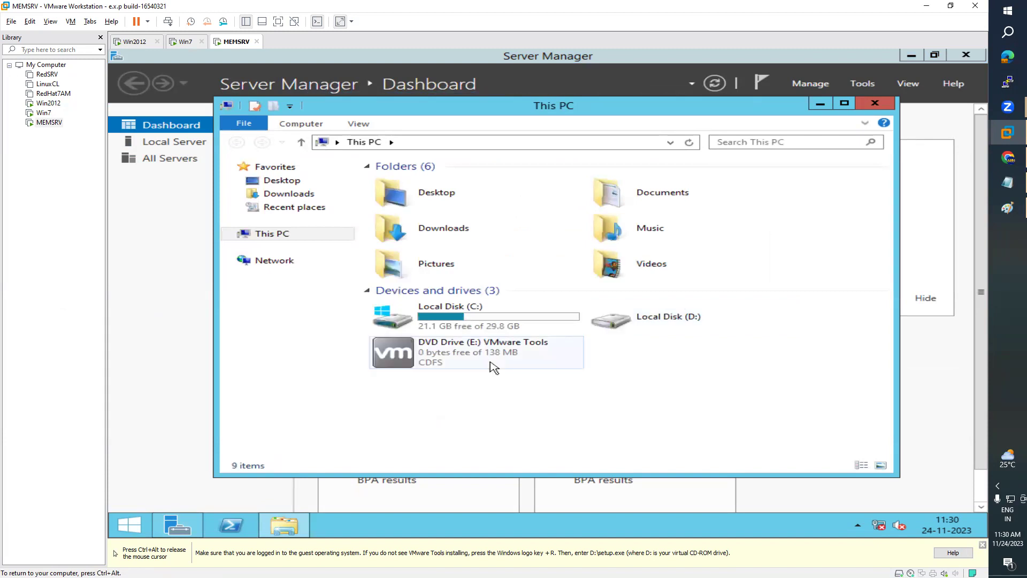
{"action": "double_click", "coordinate": [493, 367]}
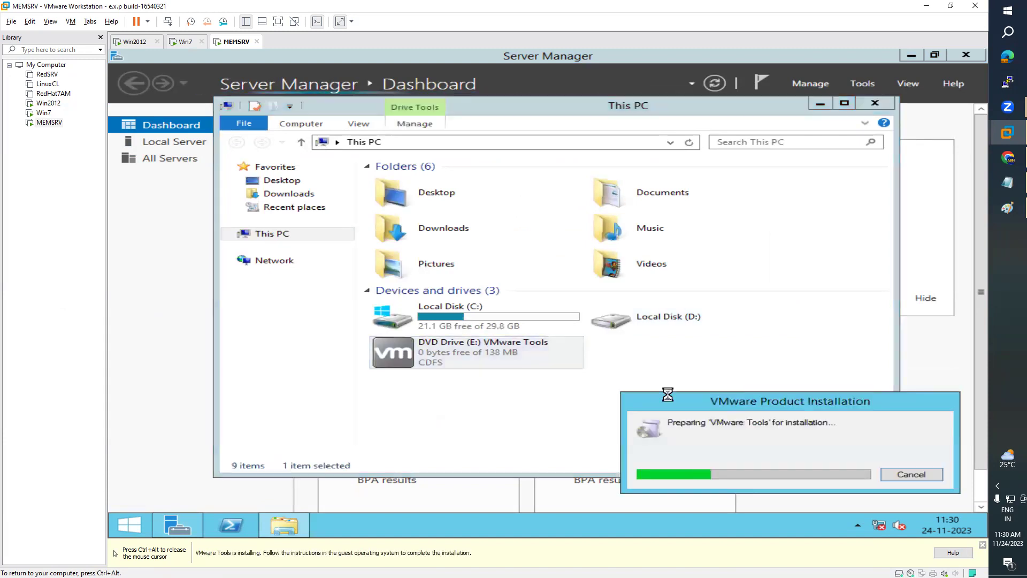
- Release input and cycle through the Win7, MEMSRV and Win2012 machines
{"action": "key", "text": "ctrl+alt"}
{"action": "left_click", "coordinate": [43, 113]}
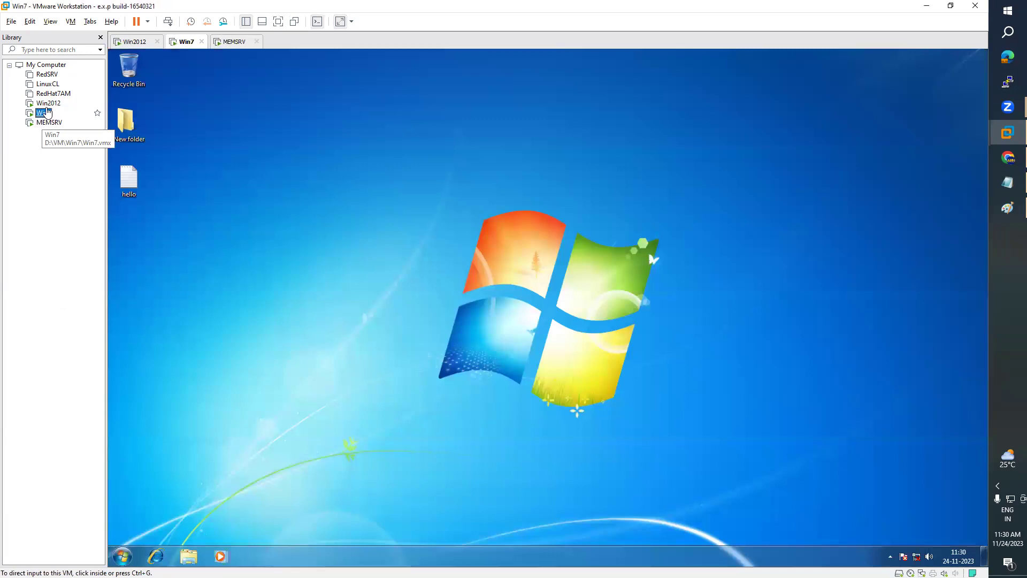
{"action": "key", "text": "ctrl+Tab"}
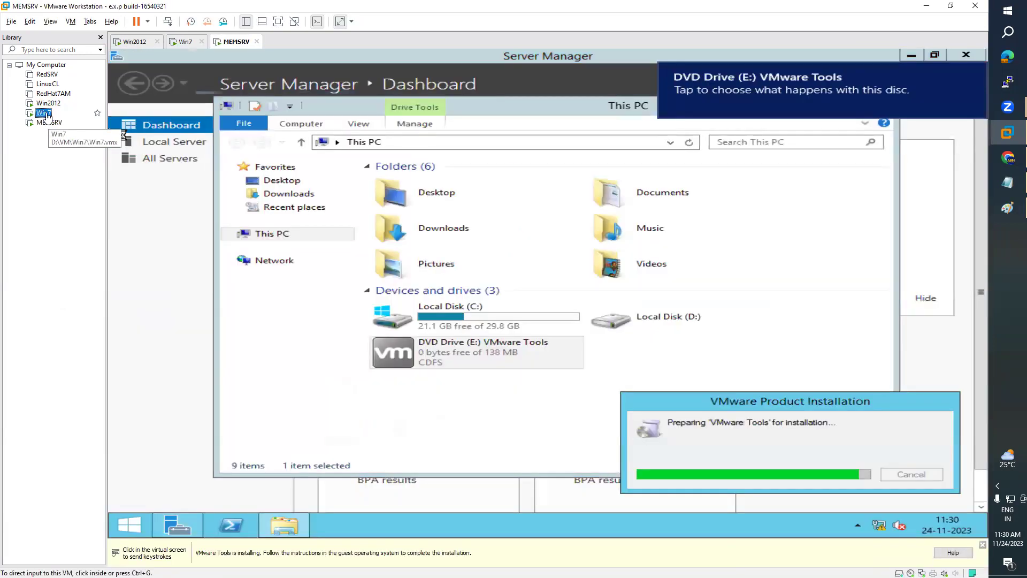
{"action": "key", "text": "ctrl+shift+Tab"}
{"action": "key", "text": "ctrl+shift+Tab"}
- Send Ctrl+Alt+Del to the Win2012 VM and sign in as domain Administrator with its password
{"action": "left_click", "coordinate": [71, 21]}
{"action": "left_click", "coordinate": [123, 74]}
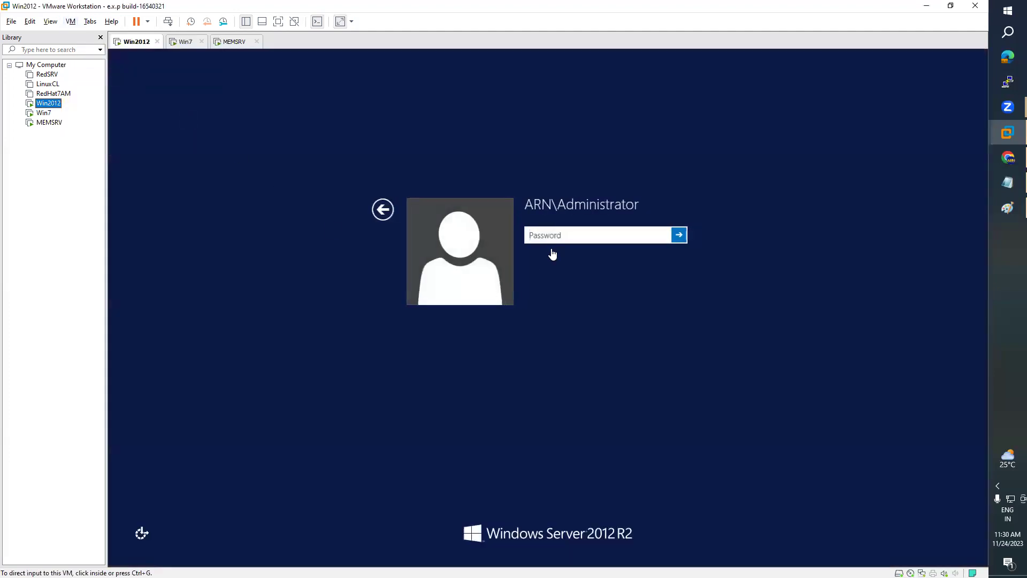
{"action": "left_click", "coordinate": [564, 236]}
{"action": "type", "text": "Pass"}
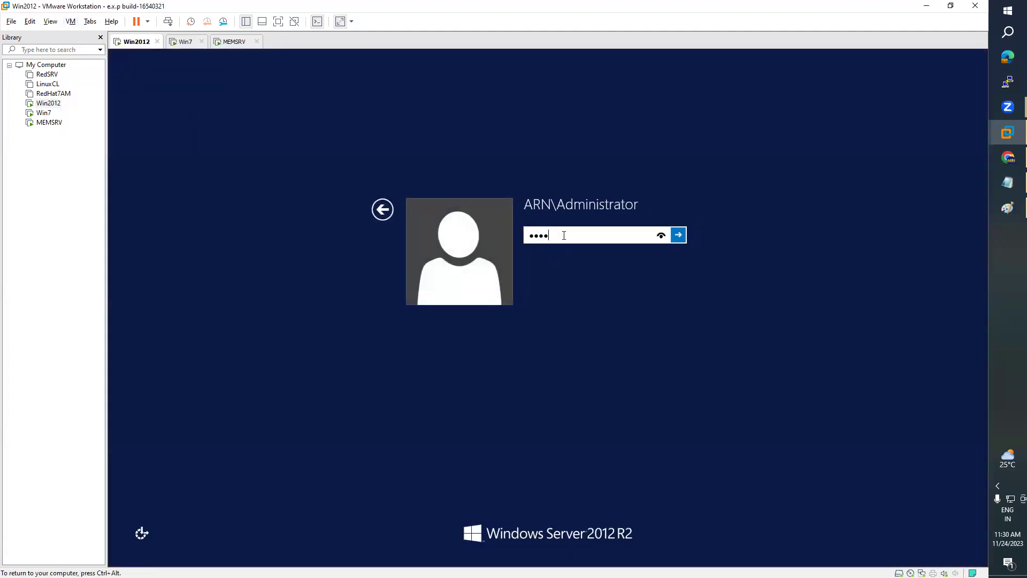
{"action": "key", "text": "Return"}
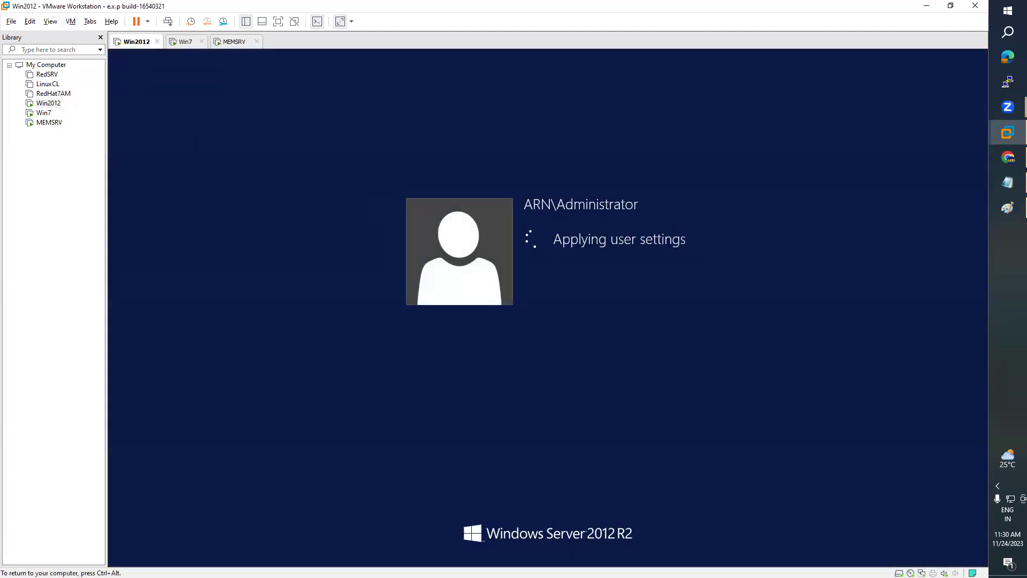
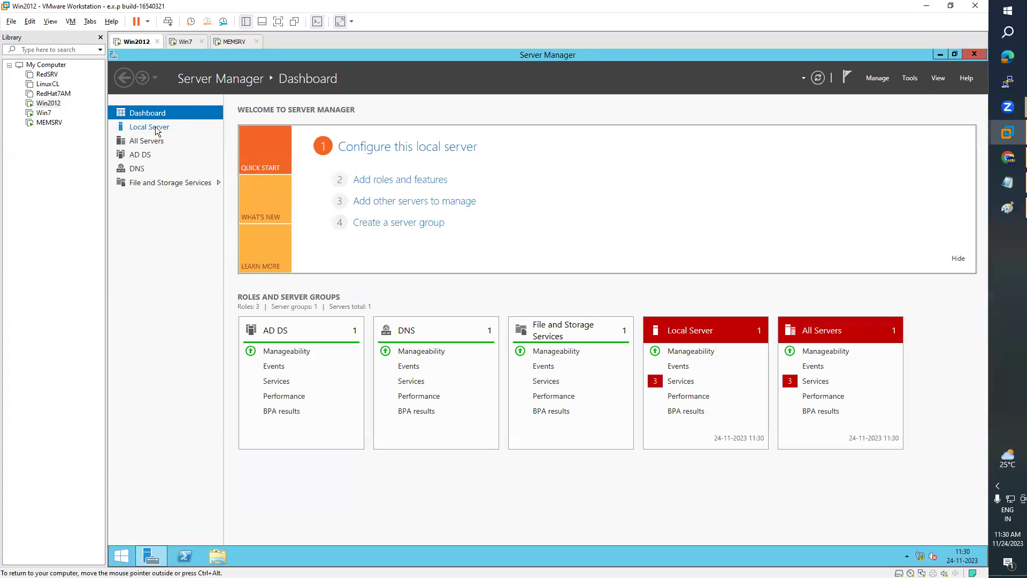
- Display the Local Server properties and bring up a Command Prompt window beside them
{"action": "left_click", "coordinate": [156, 131]}
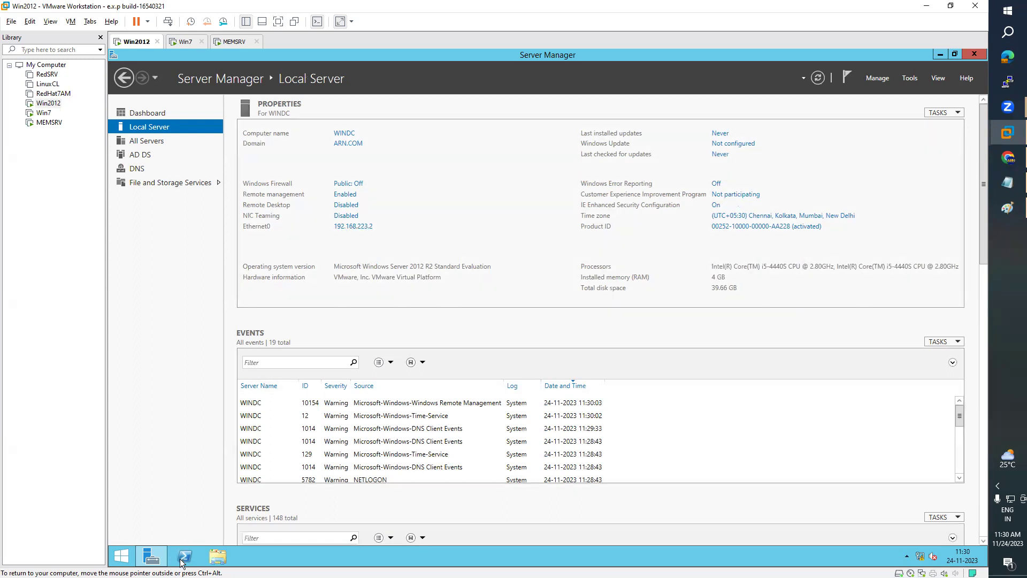
{"action": "left_click", "coordinate": [120, 556]}
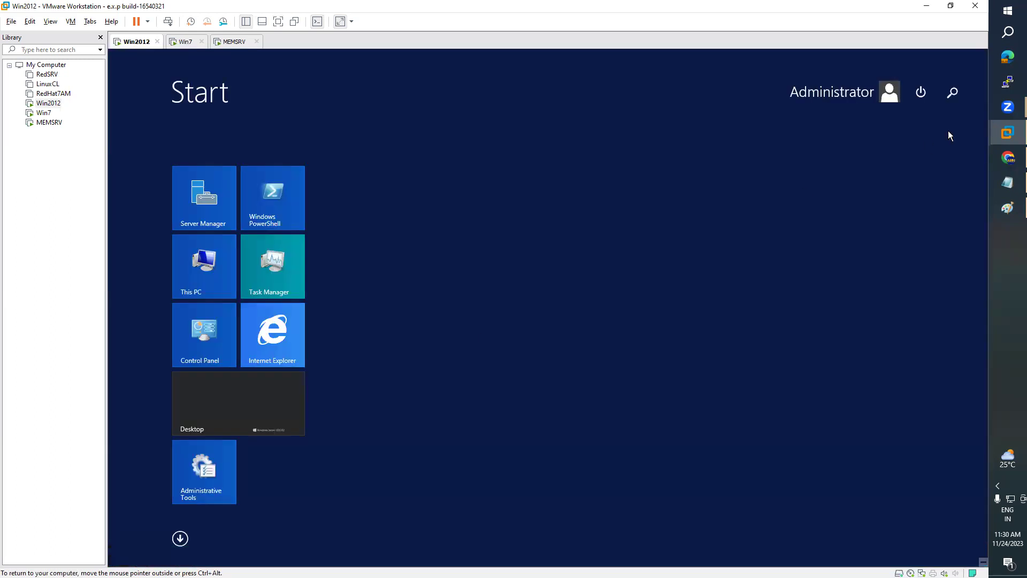
{"action": "left_click", "coordinate": [952, 93]}
{"action": "type", "text": "command"}
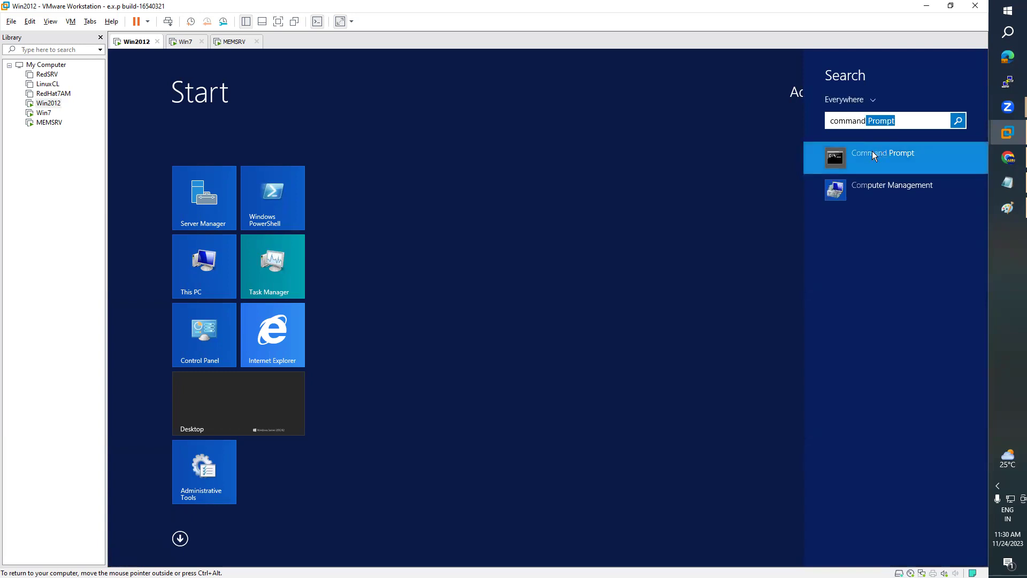
{"action": "left_click", "coordinate": [871, 151]}
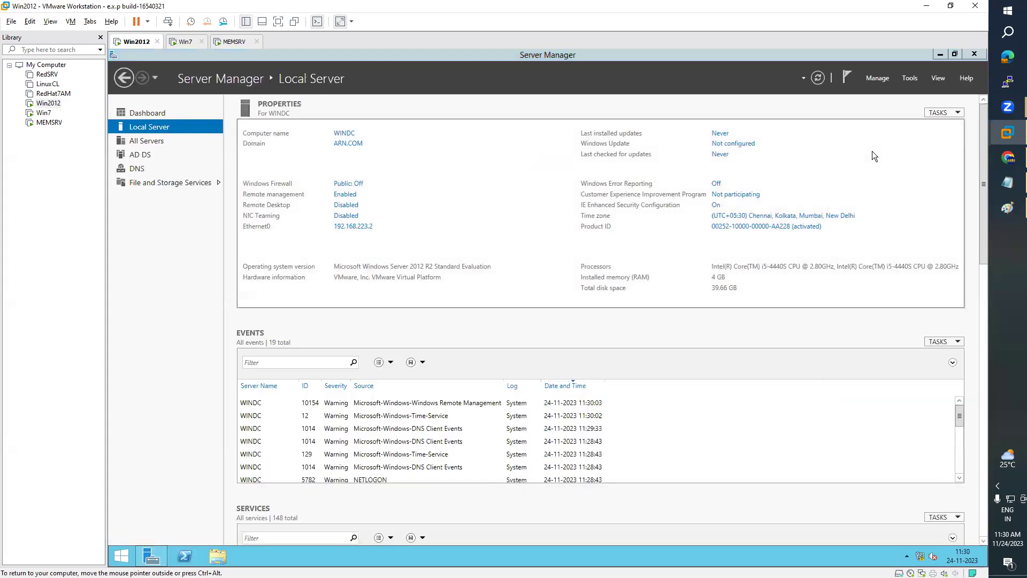
{"action": "left_click_drag", "start_coordinate": [403, 116], "coordinate": [751, 182]}
- Ping 192.168.223.10, confirm 4 of 4 replies, and close Command Prompt
{"action": "type", "text": "ping 192"}
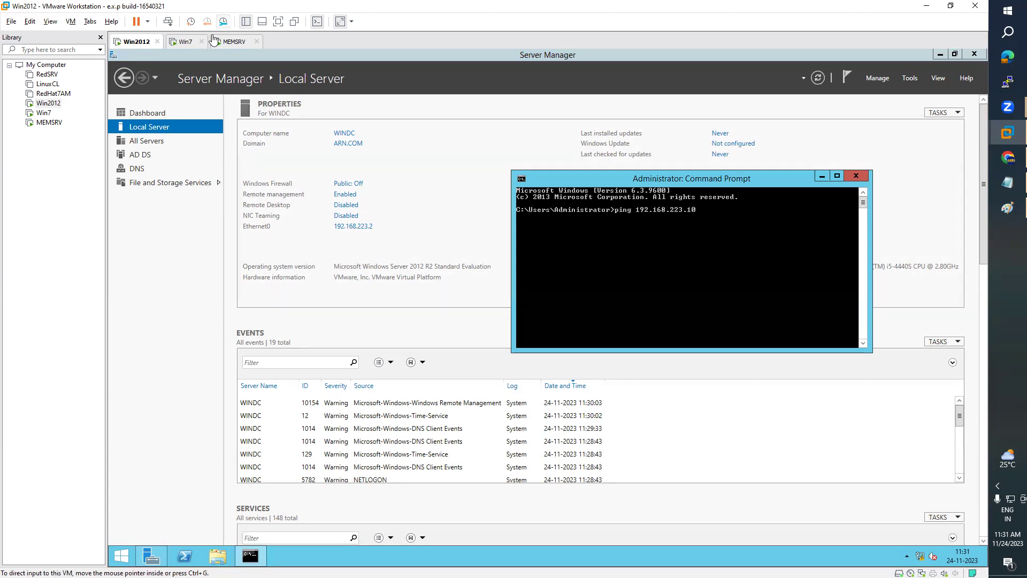
{"action": "left_click", "coordinate": [184, 43]}
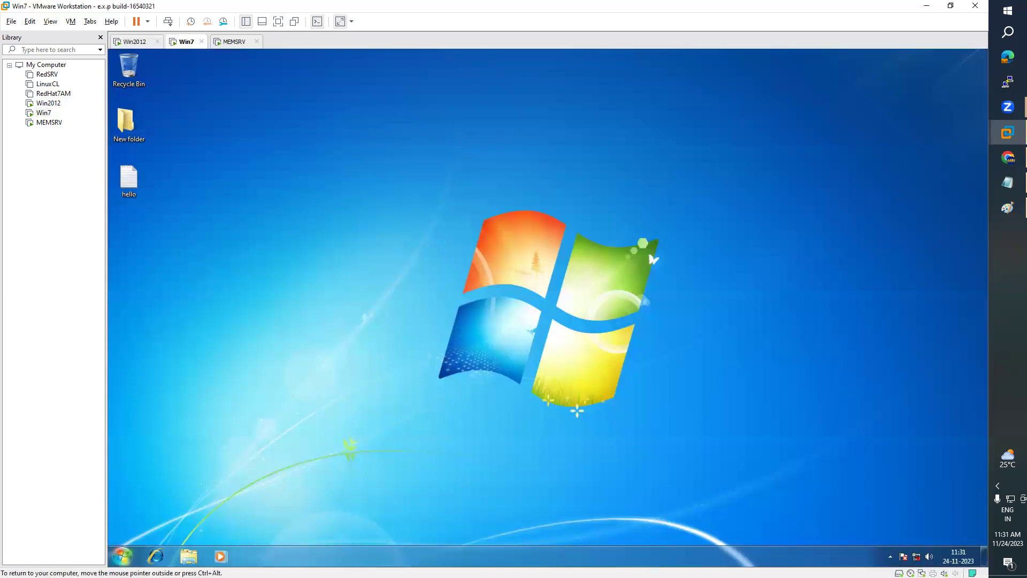
{"action": "left_click", "coordinate": [136, 41]}
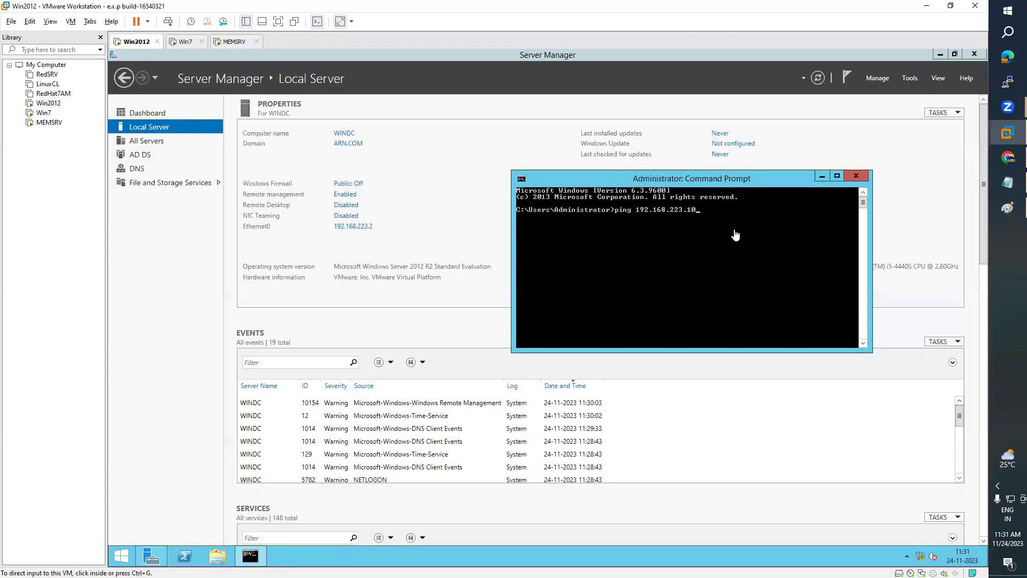
{"action": "key", "text": "Return"}
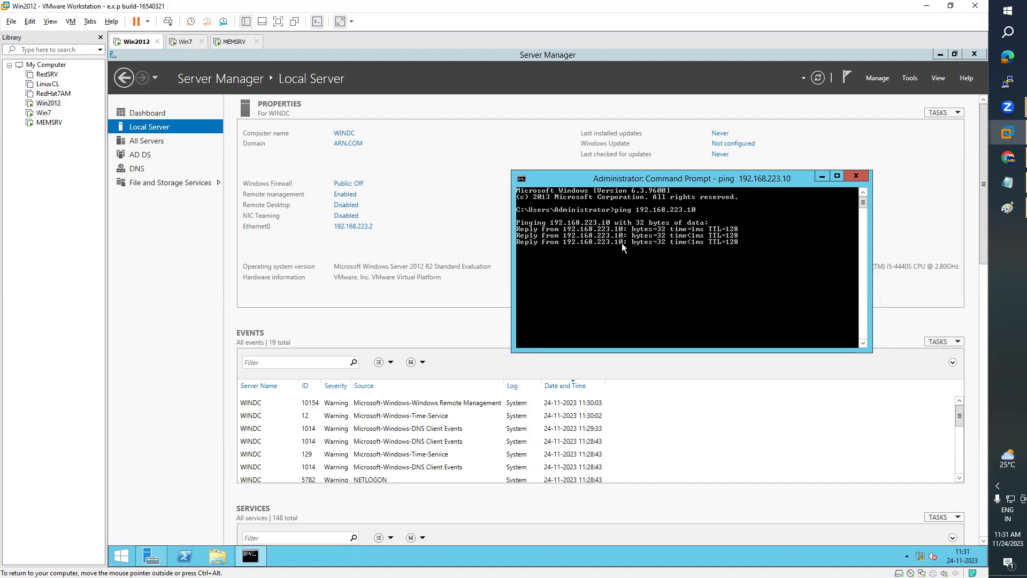
{"action": "left_click", "coordinate": [856, 176]}
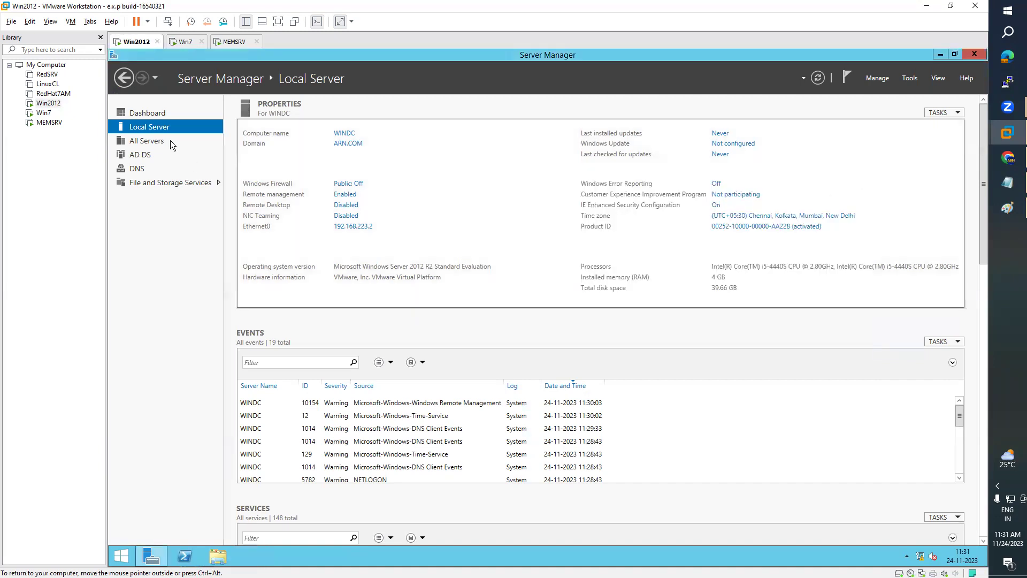
- On the Win7 VM, open the Computer system properties page from Explorer
{"action": "left_click", "coordinate": [186, 43]}
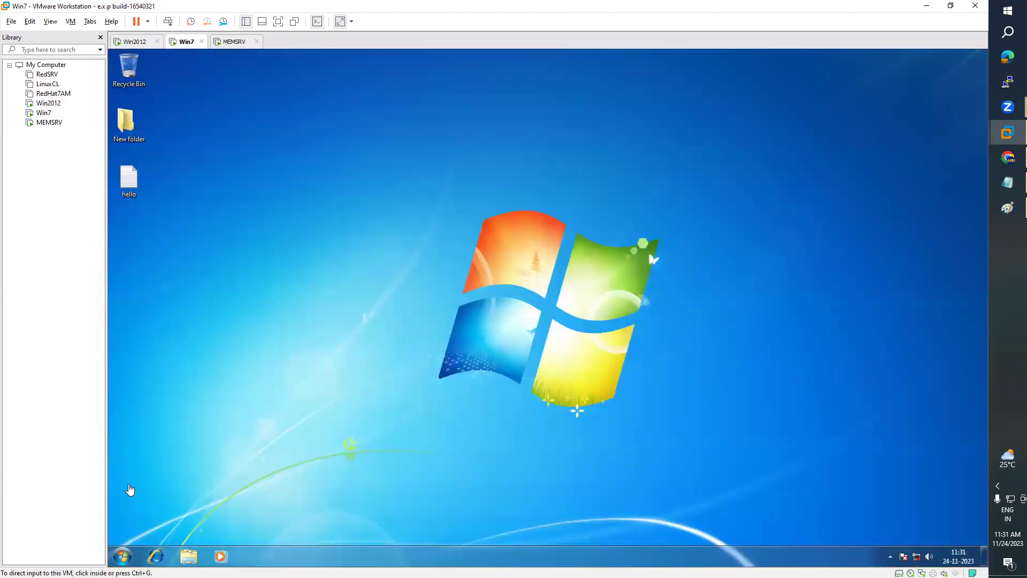
{"action": "left_click", "coordinate": [121, 556]}
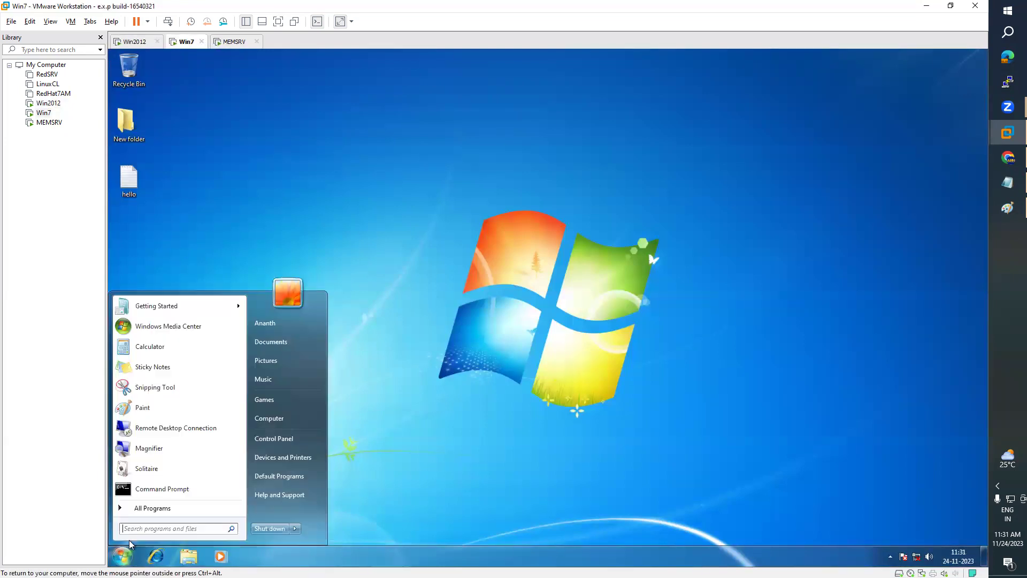
{"action": "left_click", "coordinate": [188, 556]}
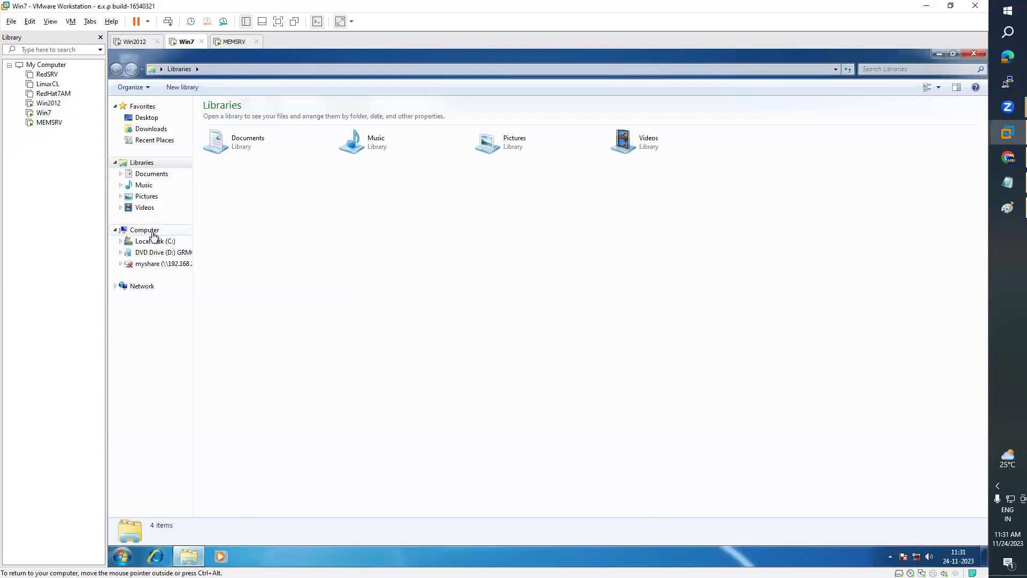
{"action": "right_click", "coordinate": [152, 231]}
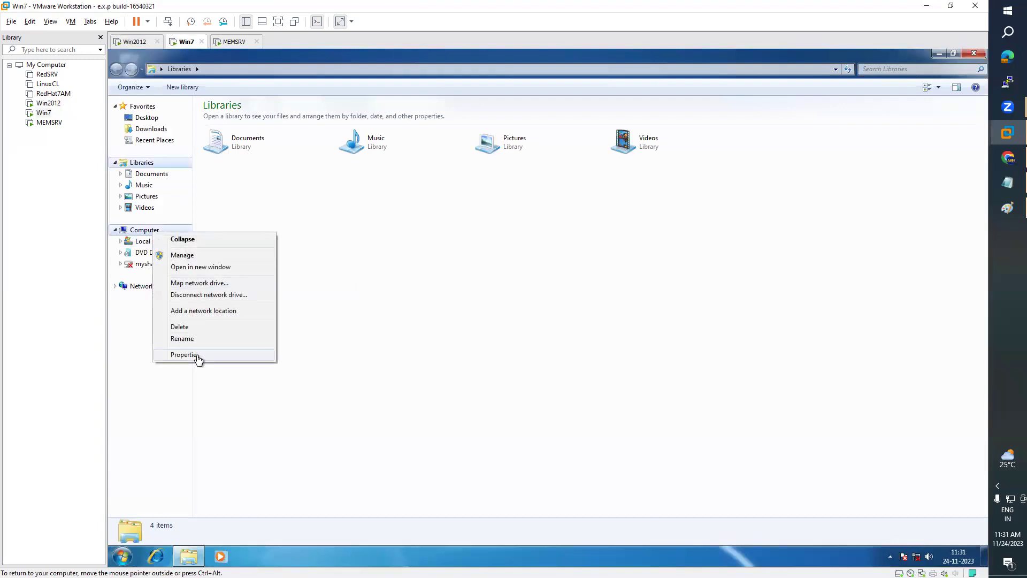
{"action": "left_click", "coordinate": [182, 356]}
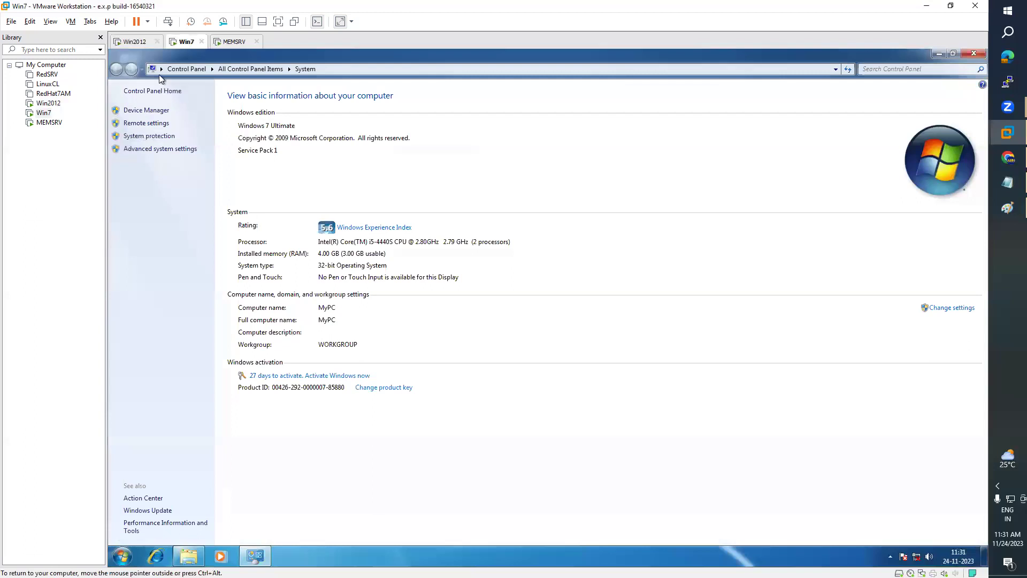
{"action": "left_click", "coordinate": [133, 41]}
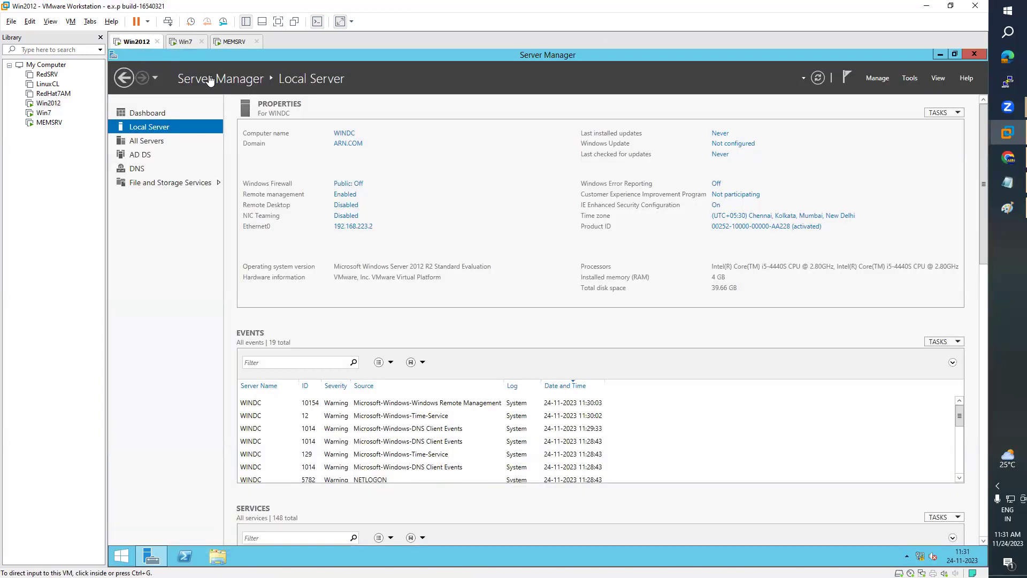
{"action": "left_click", "coordinate": [182, 41]}
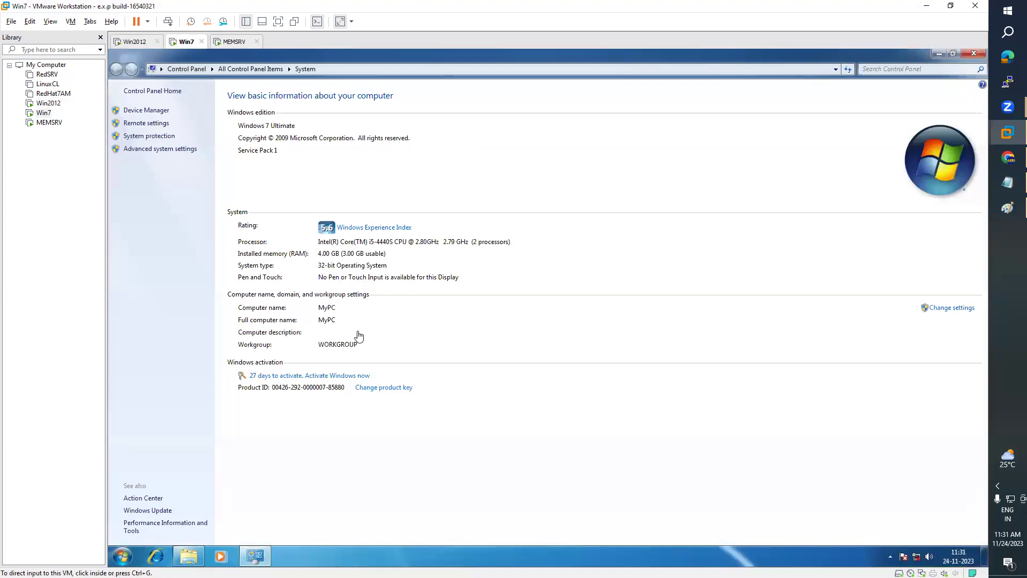
- Review and close Advanced system settings, then check the tray's network status
{"action": "left_click", "coordinate": [169, 152]}
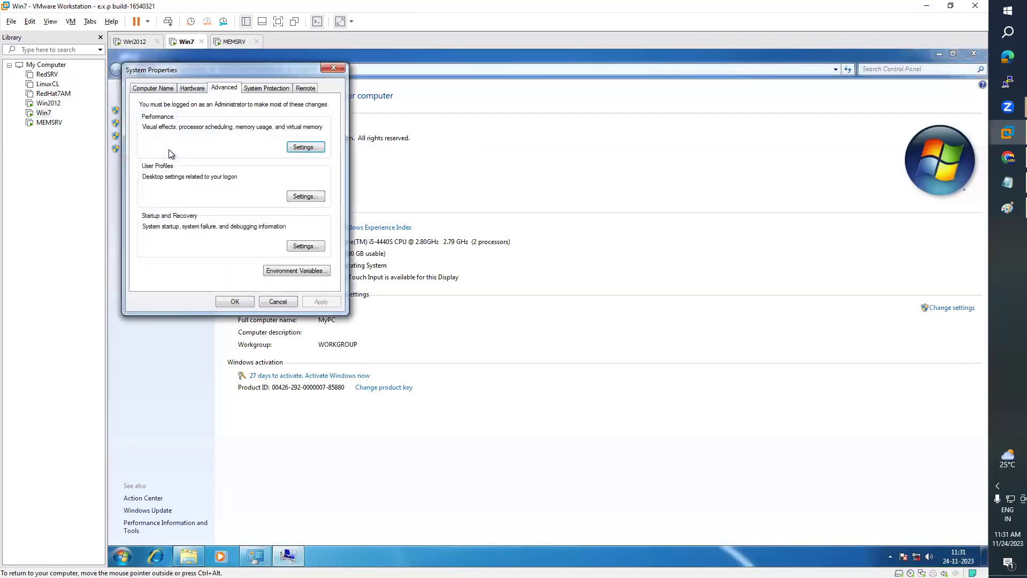
{"action": "left_click_drag", "start_coordinate": [252, 68], "coordinate": [468, 85]}
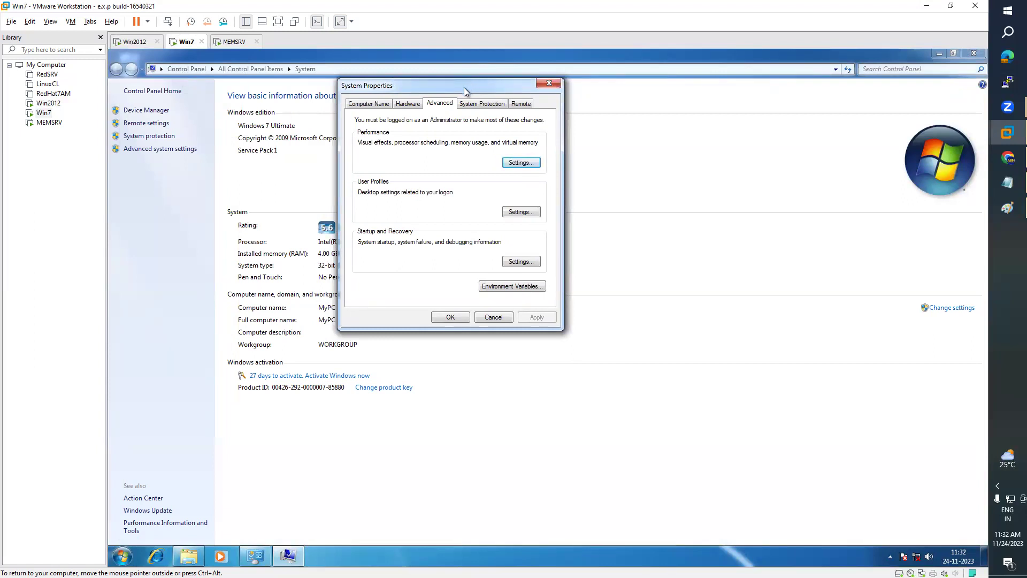
{"action": "left_click_drag", "start_coordinate": [464, 88], "coordinate": [550, 93]}
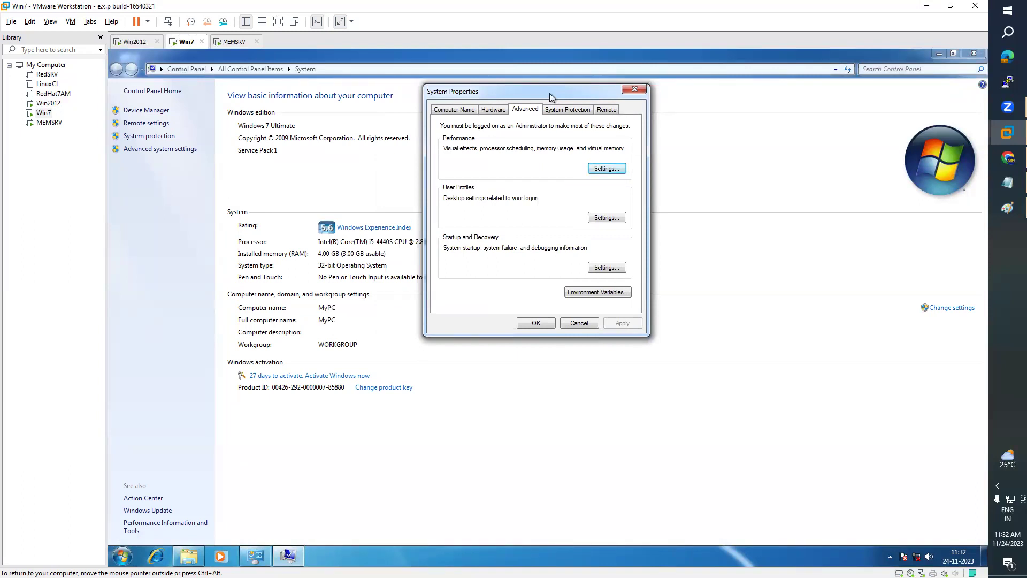
{"action": "left_click_drag", "start_coordinate": [550, 93], "coordinate": [580, 104]}
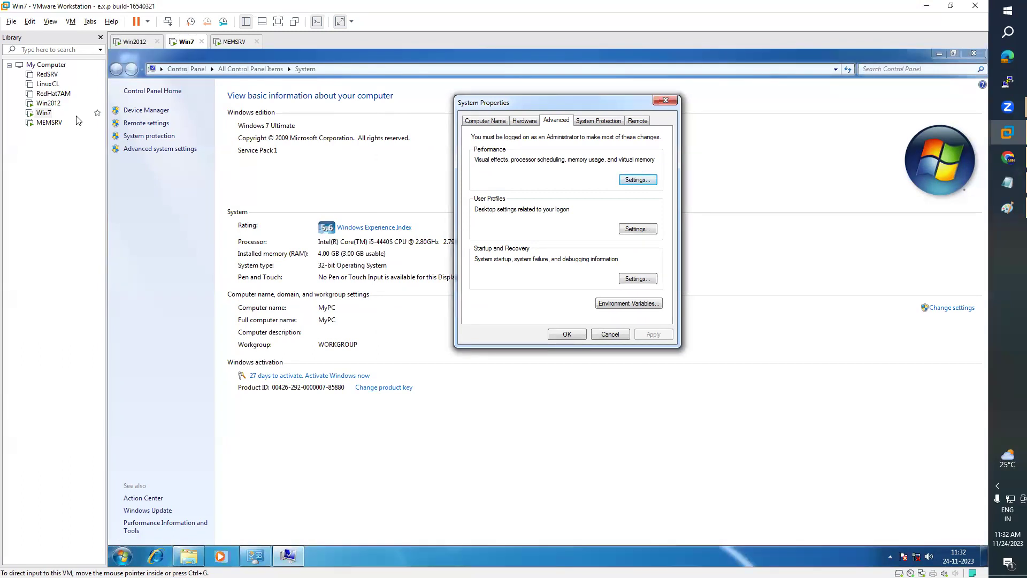
{"action": "left_click", "coordinate": [665, 101]}
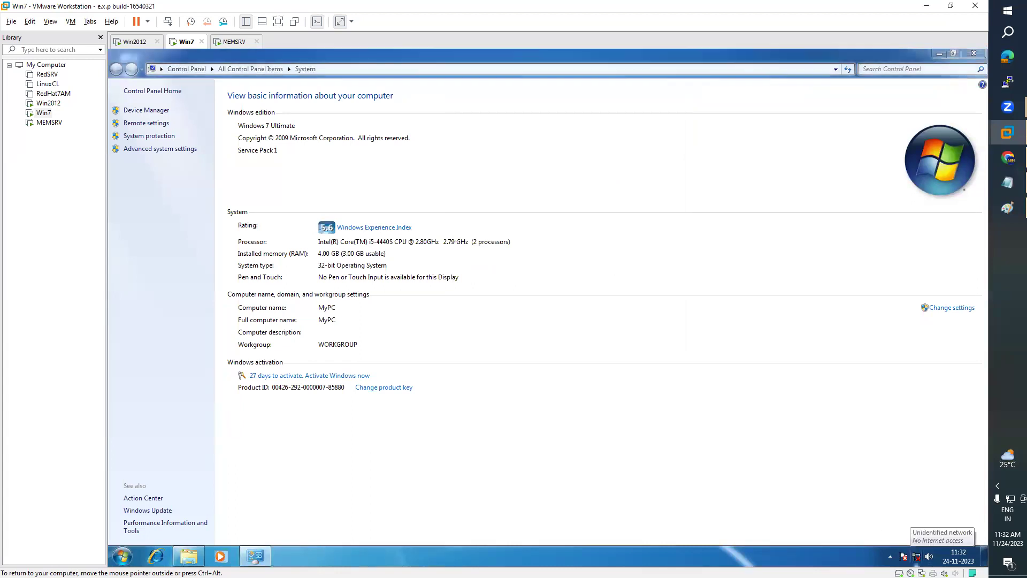
{"action": "left_click", "coordinate": [917, 556]}
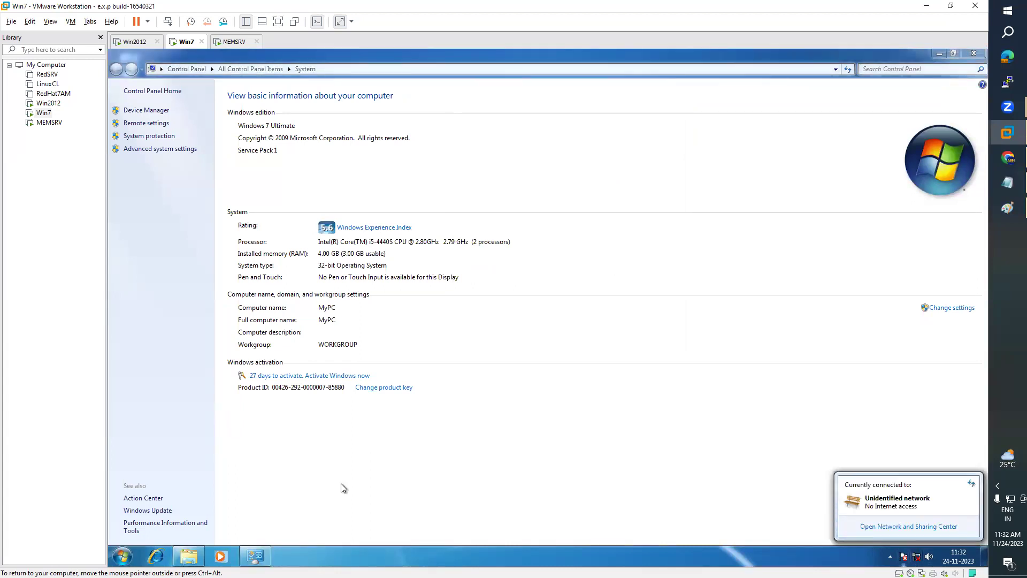
- Ping the domain controller at 192.168.223.2 from Win7 and confirm 4 of 4 replies
{"action": "left_click", "coordinate": [122, 557]}
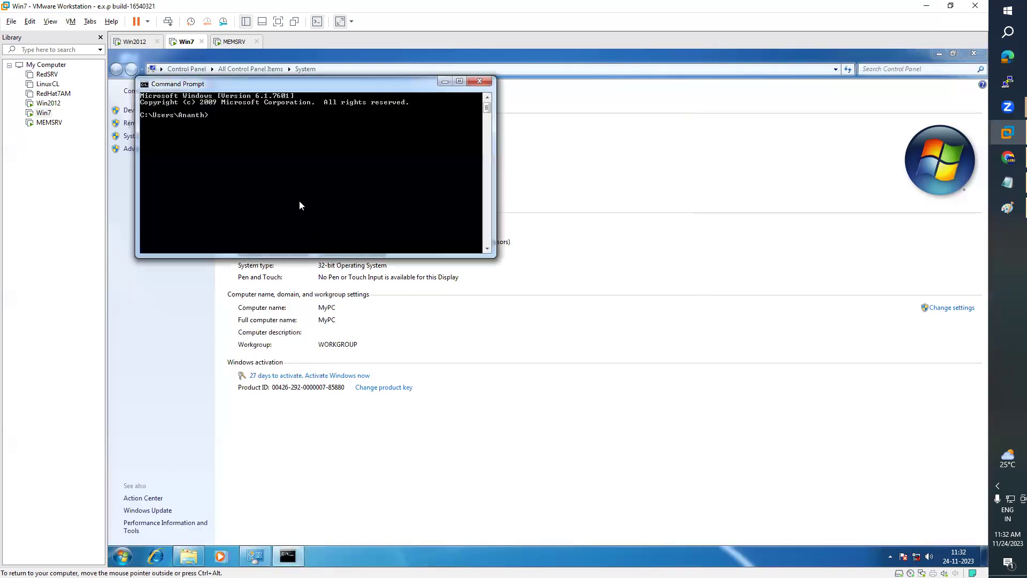
{"action": "type", "text": "inmg"}
{"action": "key", "text": "BackSpace"}
{"action": "key", "text": "BackSpace"}
{"action": "type", "text": "g 192.168.223"}
{"action": "key", "text": "Return"}
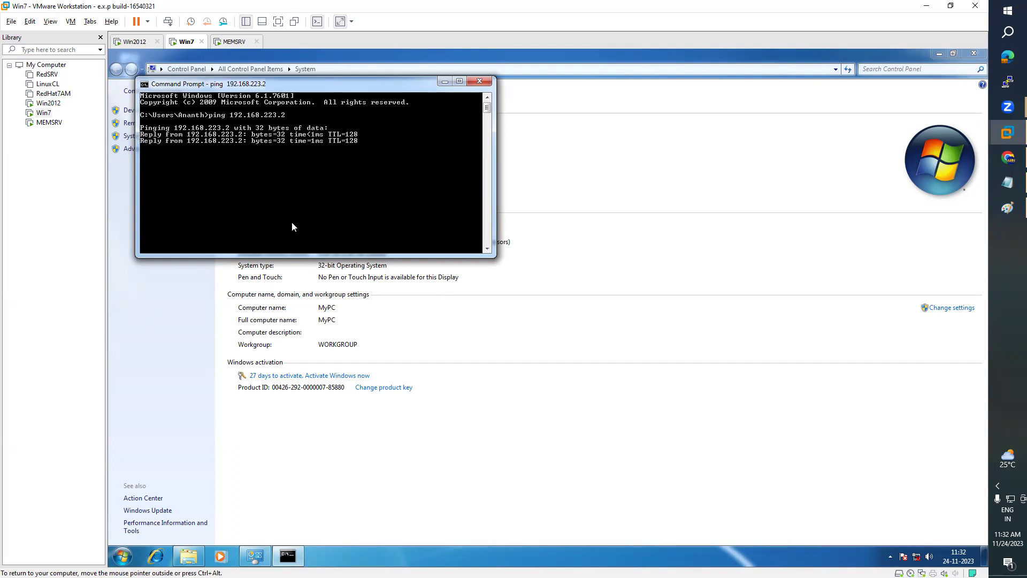
{"action": "right_click", "coordinate": [916, 556]}
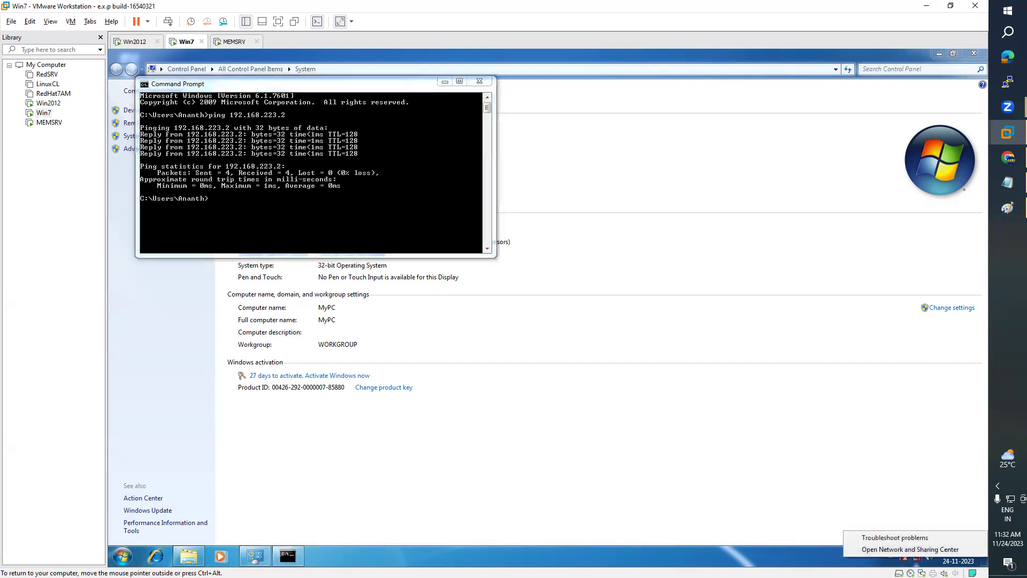
{"action": "left_click", "coordinate": [133, 556]}
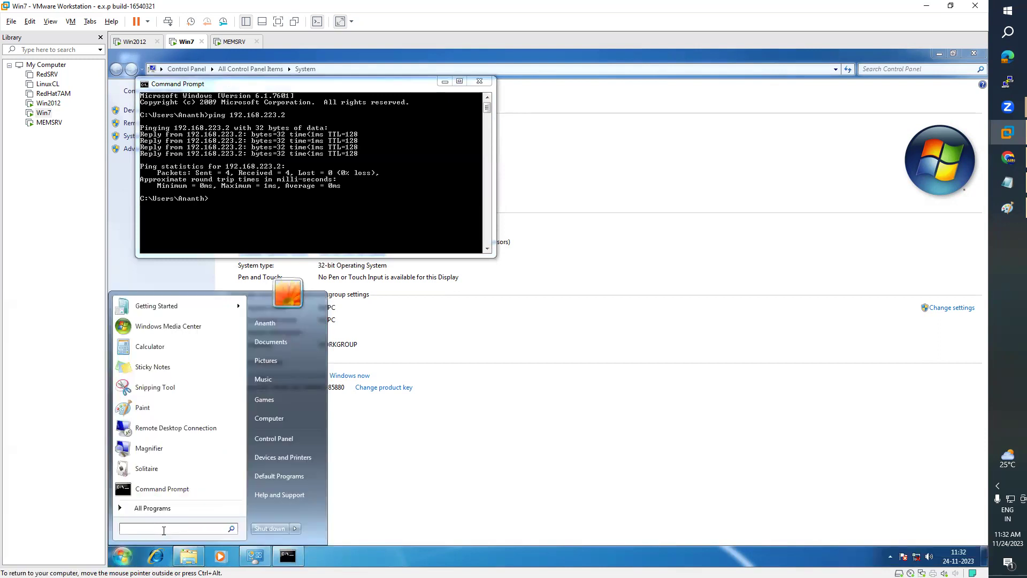
- Set the Local Area Connection's IPv4 preferred DNS server to 192.168.223.2 via ncpa.cpl
{"action": "type", "text": "ncpa.cpl"}
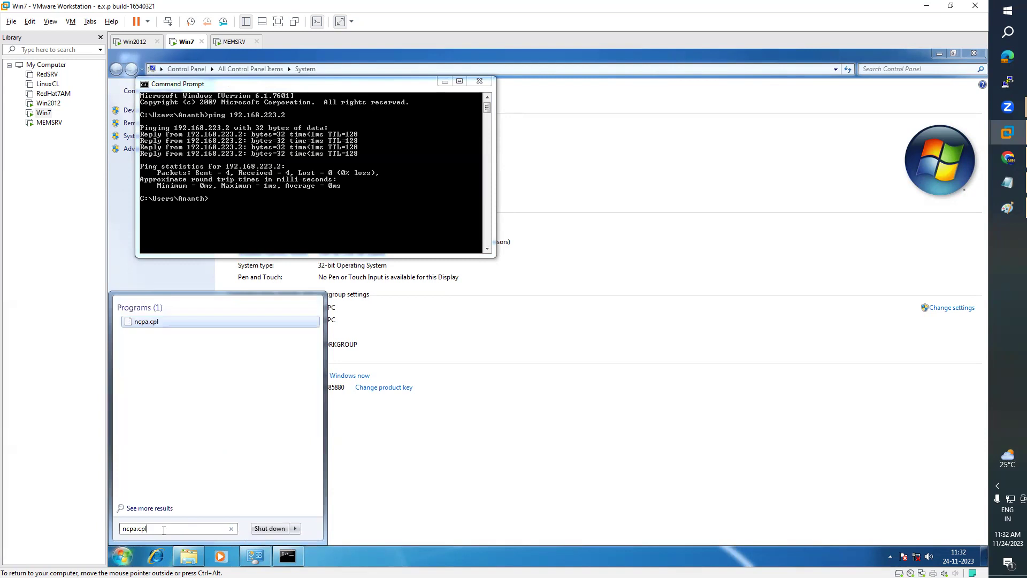
{"action": "key", "text": "Return"}
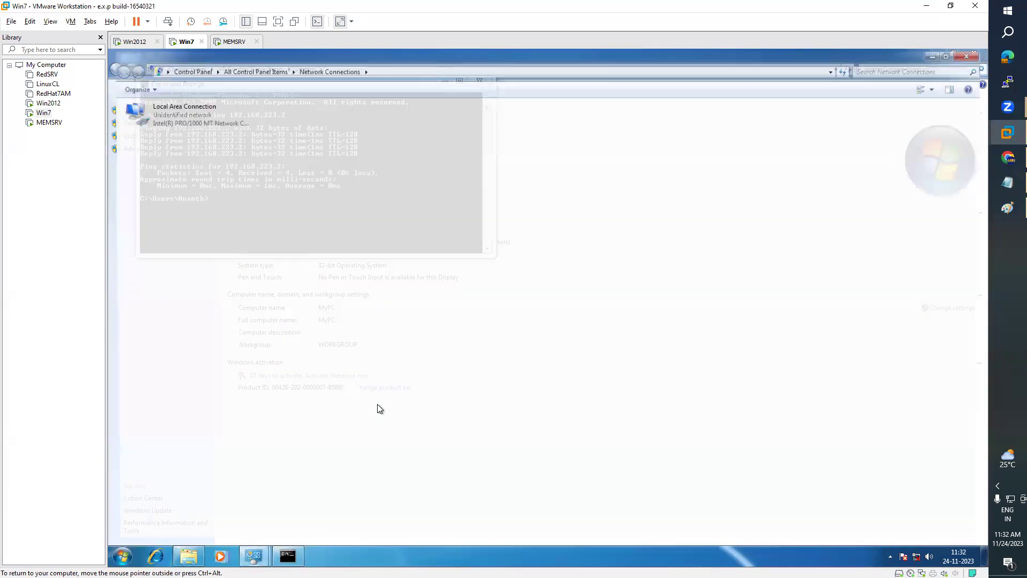
{"action": "double_click", "coordinate": [210, 124]}
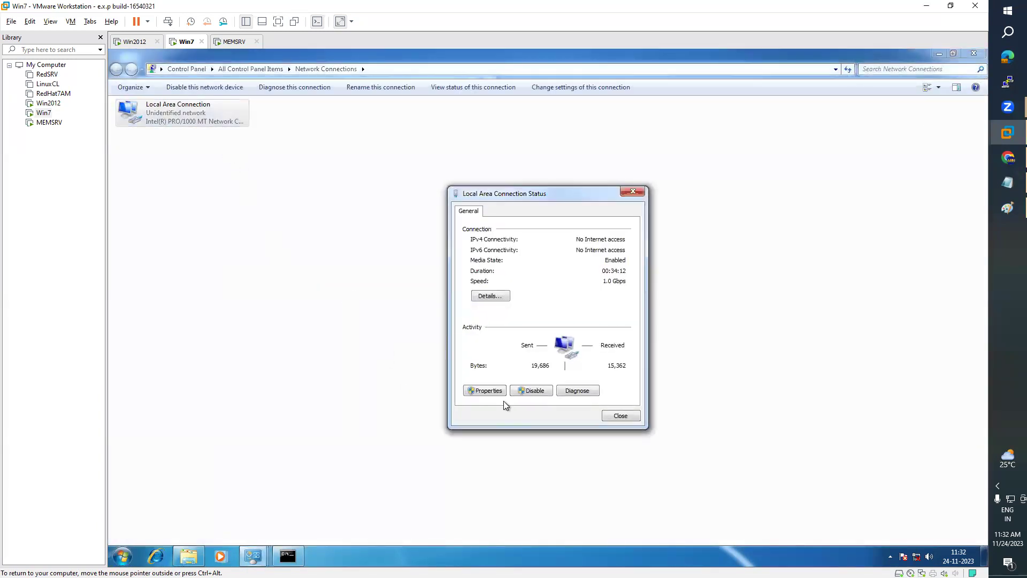
{"action": "left_click", "coordinate": [486, 391]}
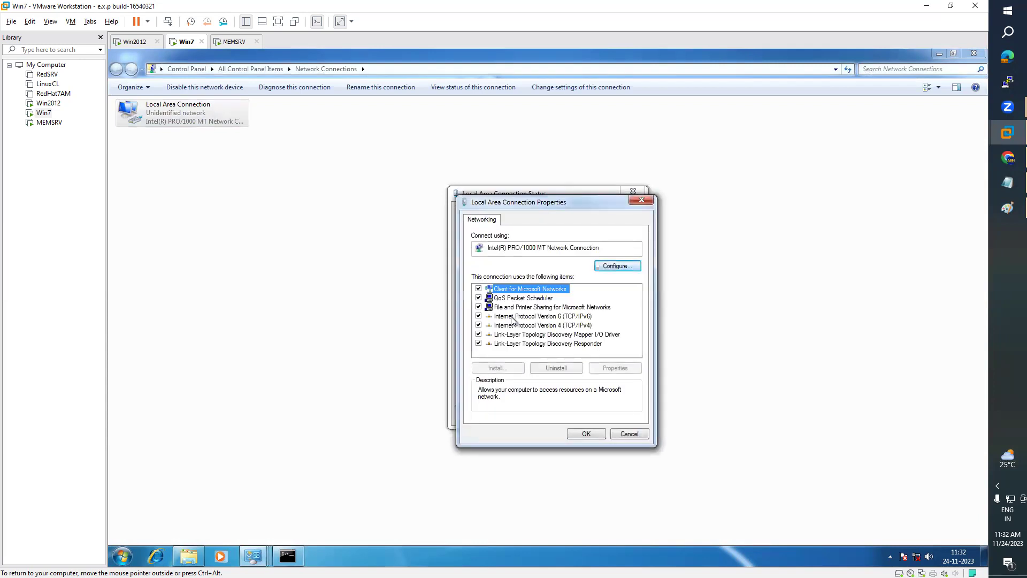
{"action": "double_click", "coordinate": [566, 327]}
{"action": "double_click", "coordinate": [649, 404]}
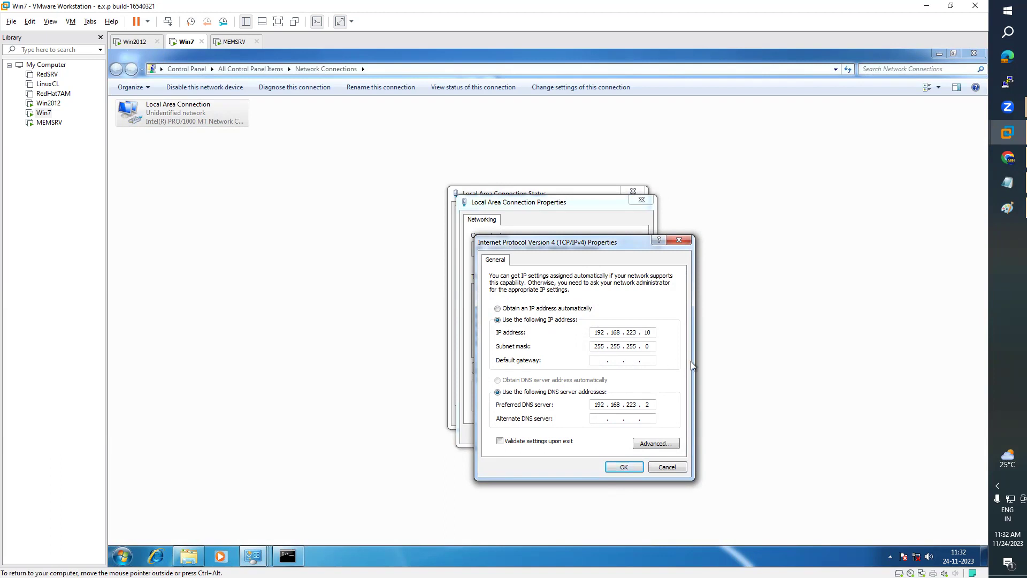
{"action": "type", "text": "192 . 168 . 223 . 1"}
{"action": "left_click", "coordinate": [624, 468]}
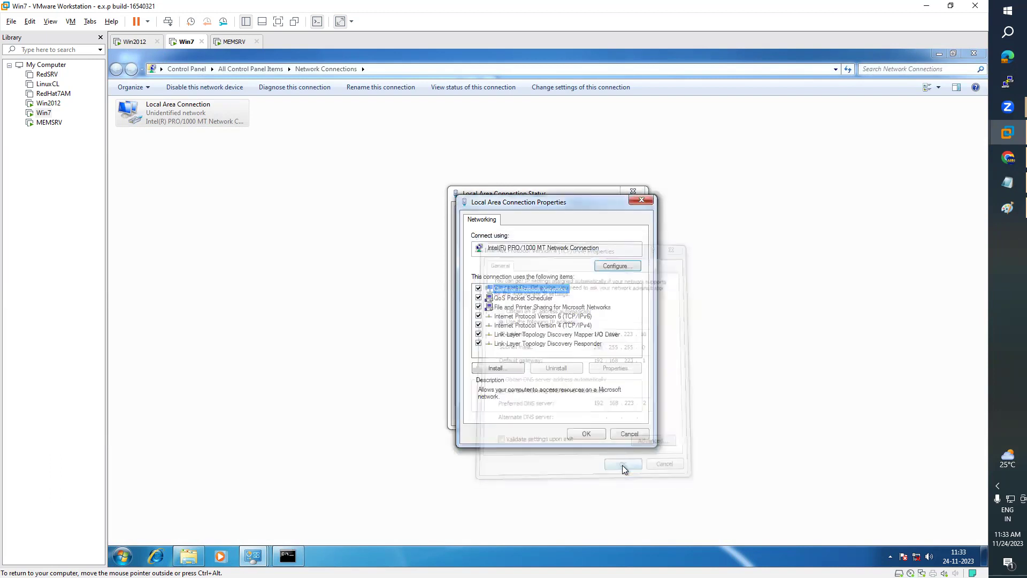
- Close the connection dialogs and set Network 2's location to Work
{"action": "left_click", "coordinate": [594, 435]}
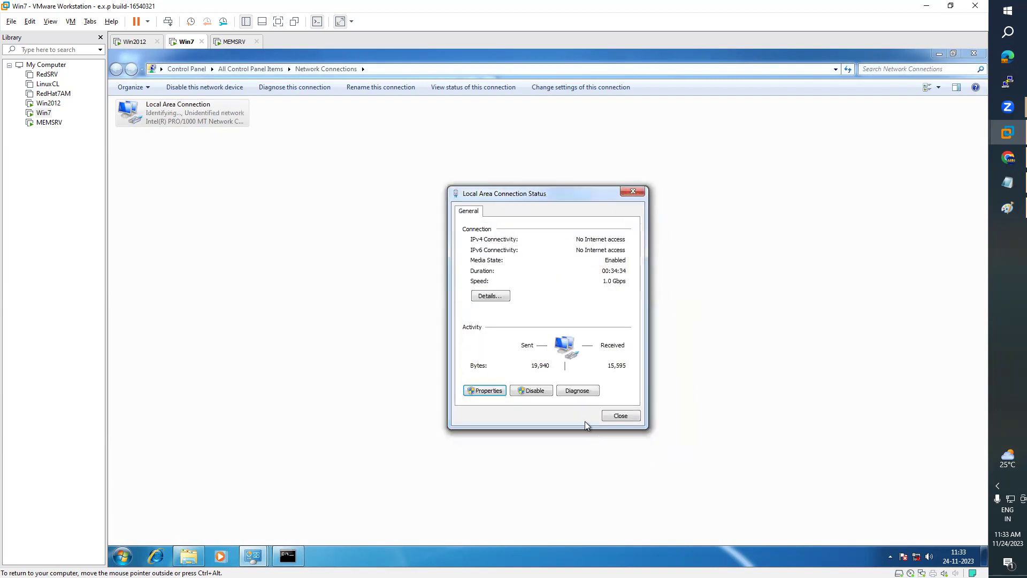
{"action": "left_click", "coordinate": [620, 416]}
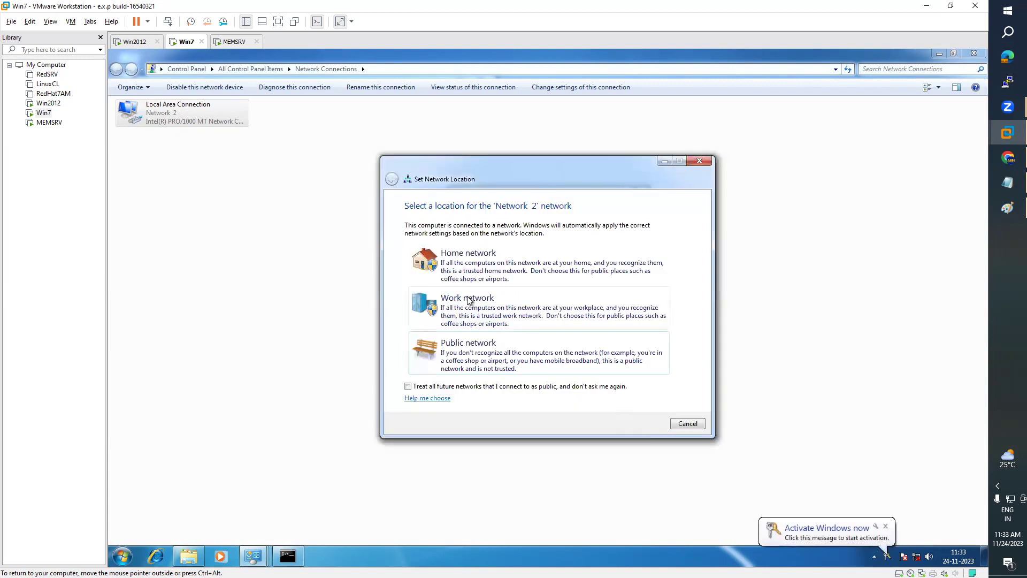
{"action": "left_click", "coordinate": [467, 297]}
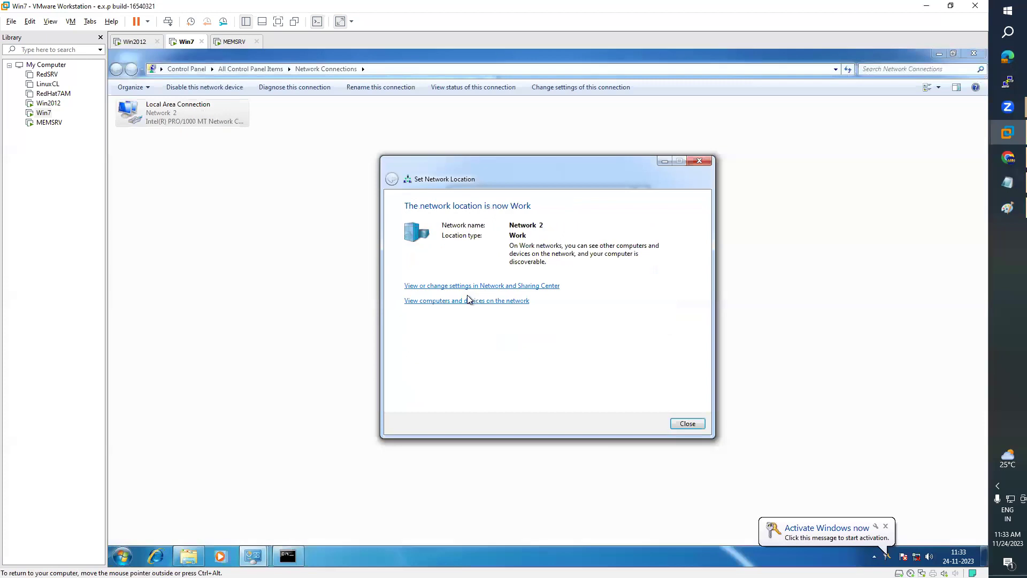
{"action": "left_click", "coordinate": [687, 423]}
{"action": "left_click", "coordinate": [613, 416]}
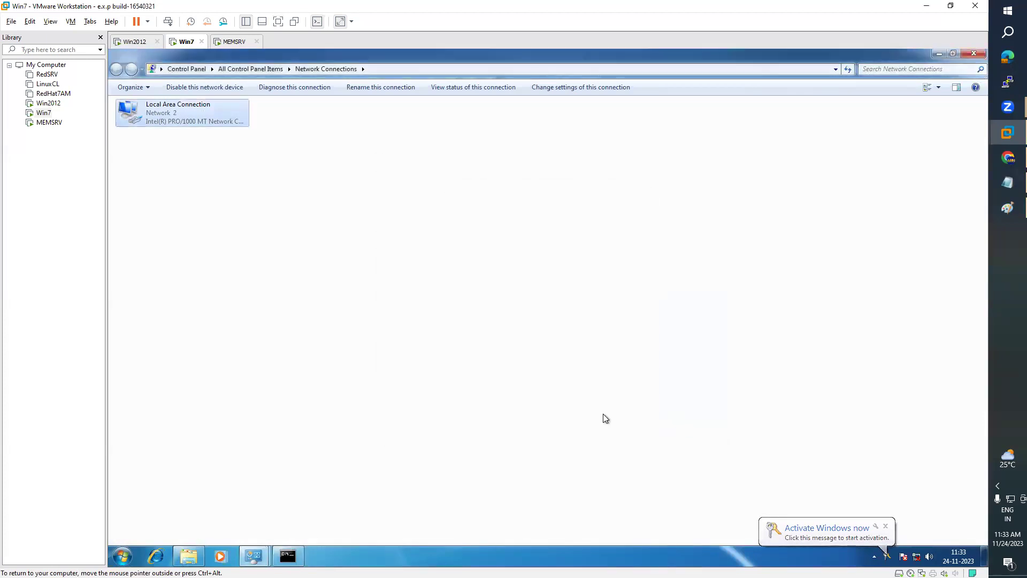
{"action": "left_click", "coordinate": [288, 555]}
- Rerun the ping to 192.168.223.2 and check the network options
{"action": "key", "text": "Up"}
{"action": "key", "text": "Return"}
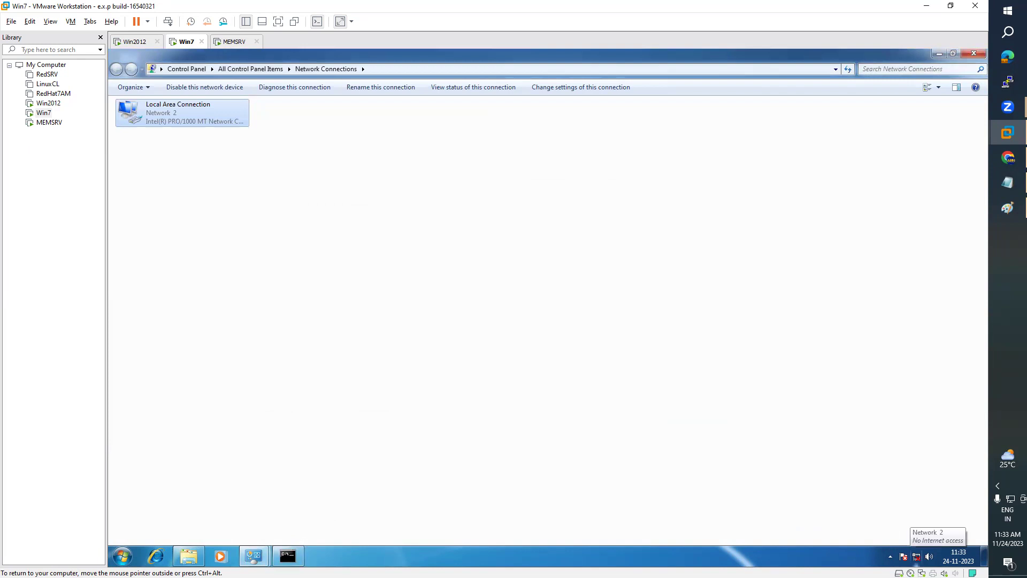
{"action": "right_click", "coordinate": [917, 556]}
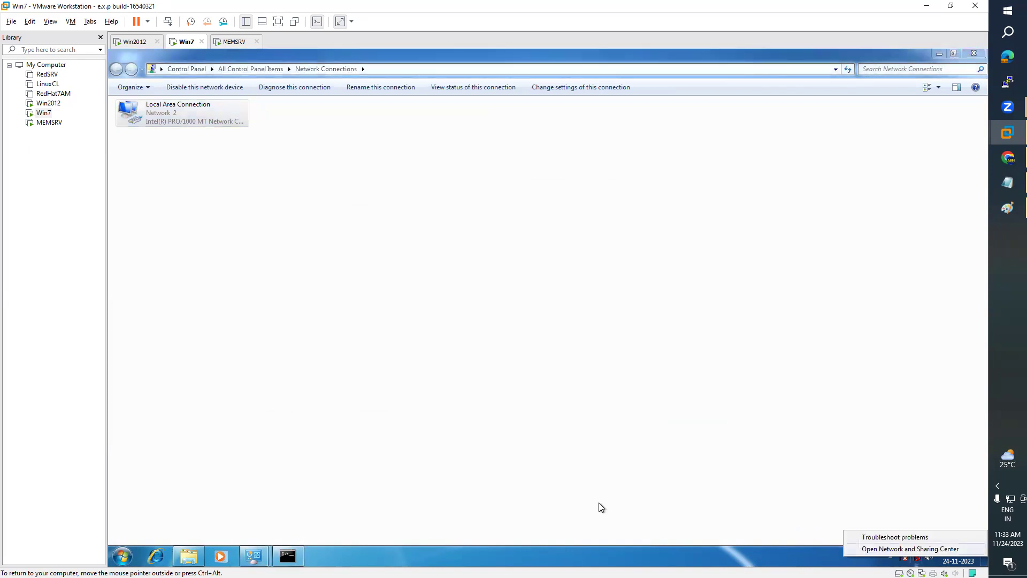
{"action": "left_click", "coordinate": [589, 476]}
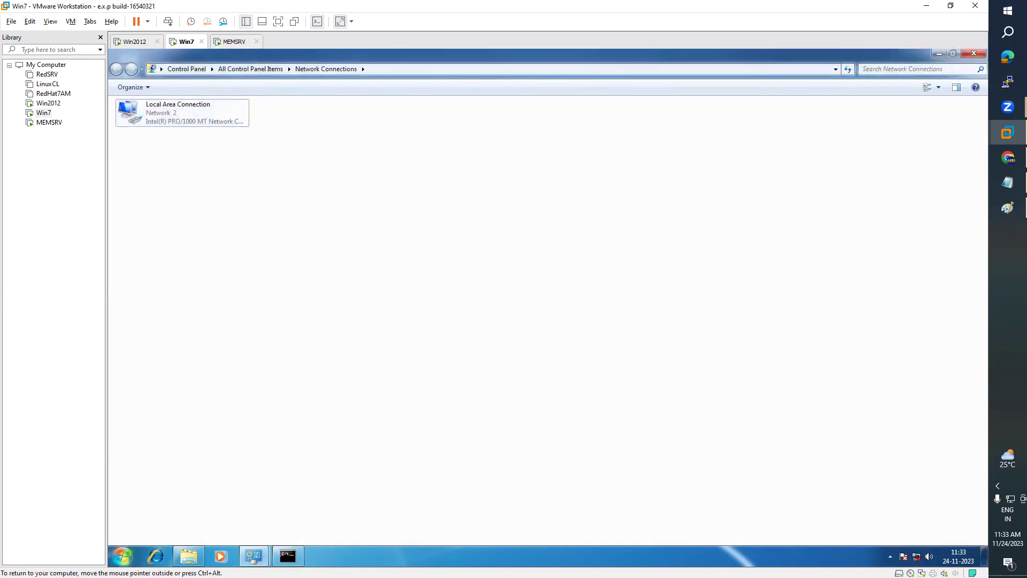
- Reopen the Local Area Connection status and properties, then close them unchanged
{"action": "left_click", "coordinate": [123, 556]}
{"action": "left_click", "coordinate": [208, 529]}
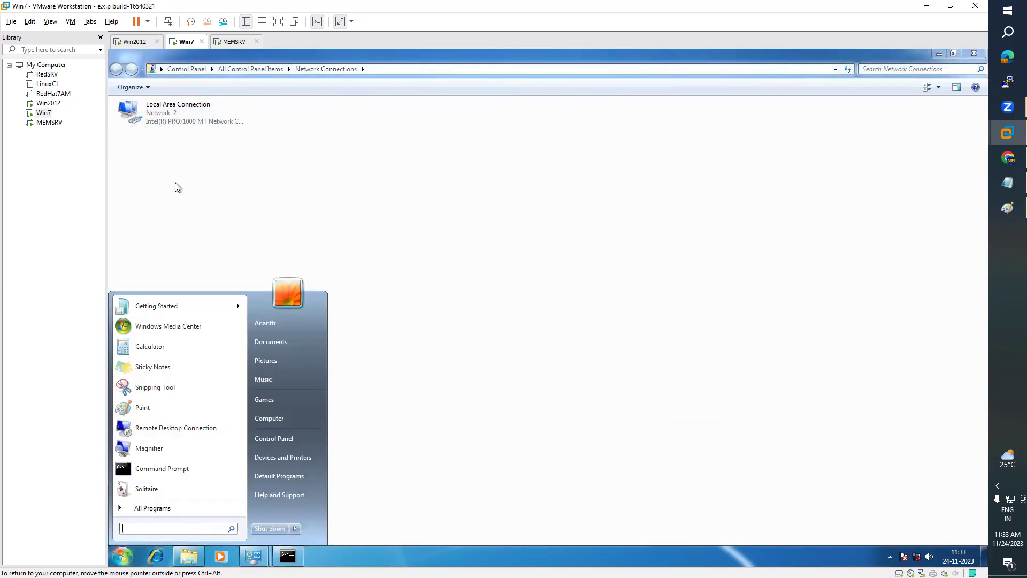
{"action": "left_click", "coordinate": [204, 95]}
{"action": "double_click", "coordinate": [190, 113]}
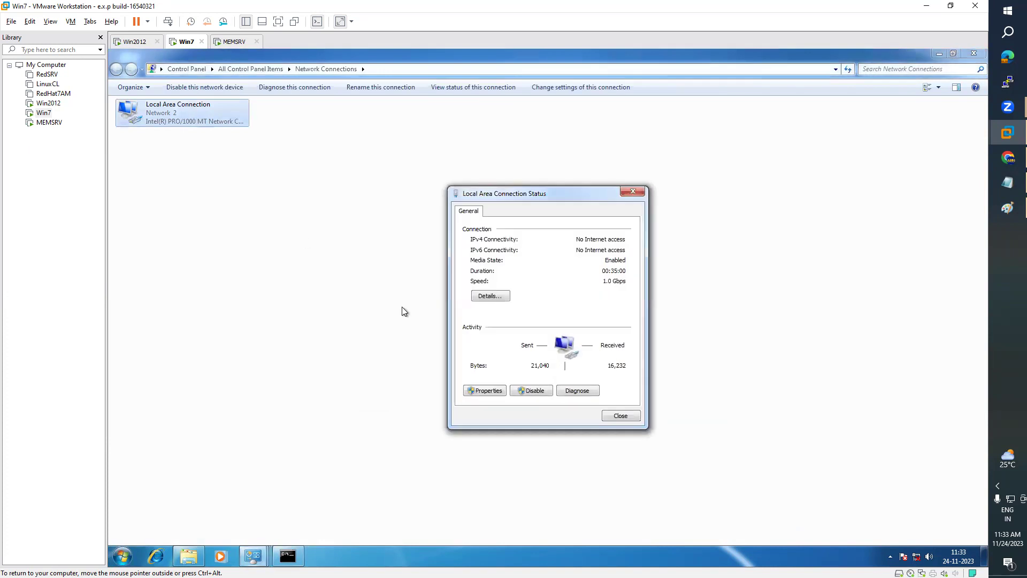
{"action": "left_click", "coordinate": [488, 391]}
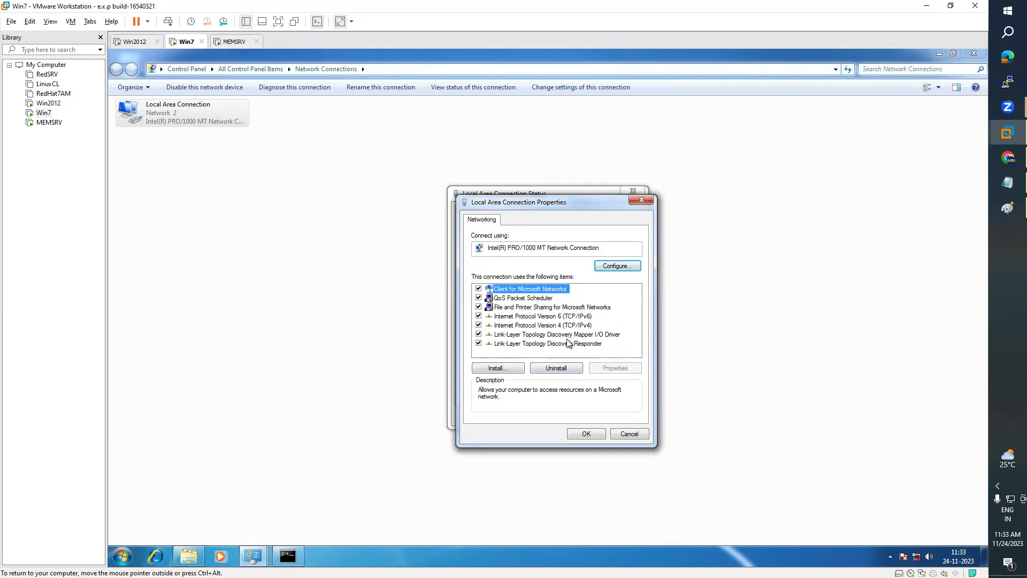
{"action": "key", "text": "Escape"}
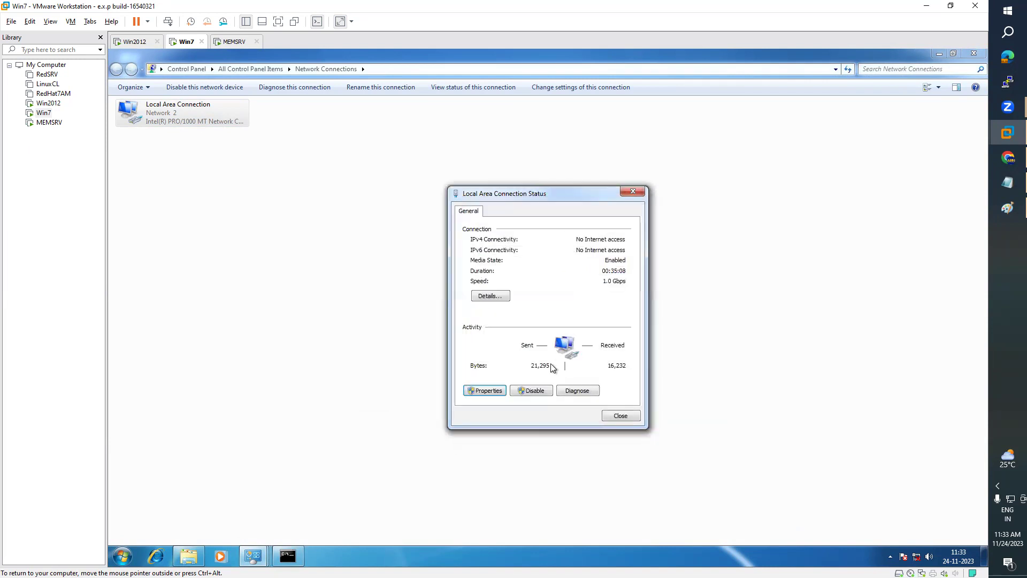
{"action": "key", "text": "Escape"}
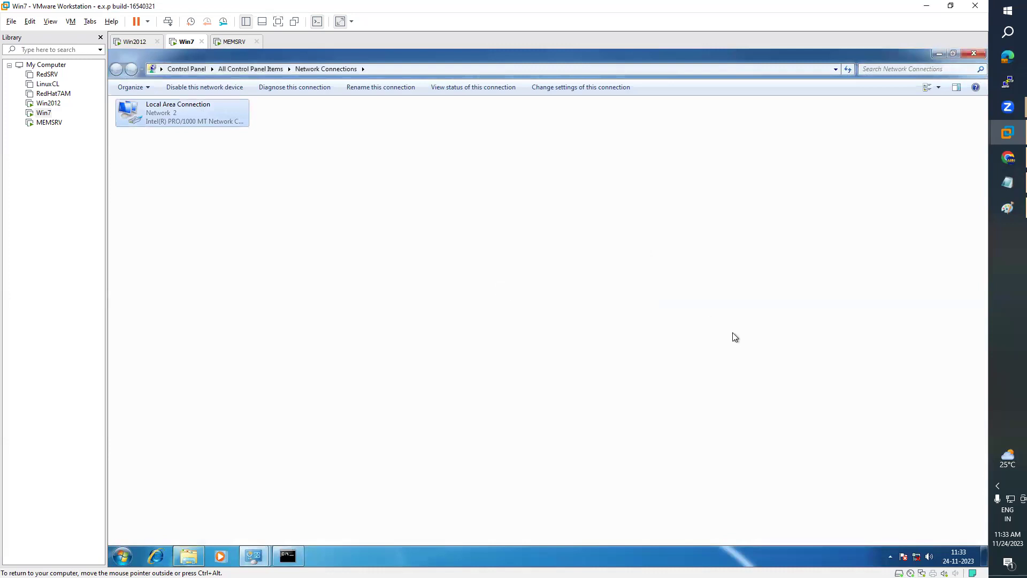
{"action": "left_click", "coordinate": [656, 418]}
- Review the Work network in Network and Sharing Center, then close it and Network Connections
{"action": "right_click", "coordinate": [916, 557]}
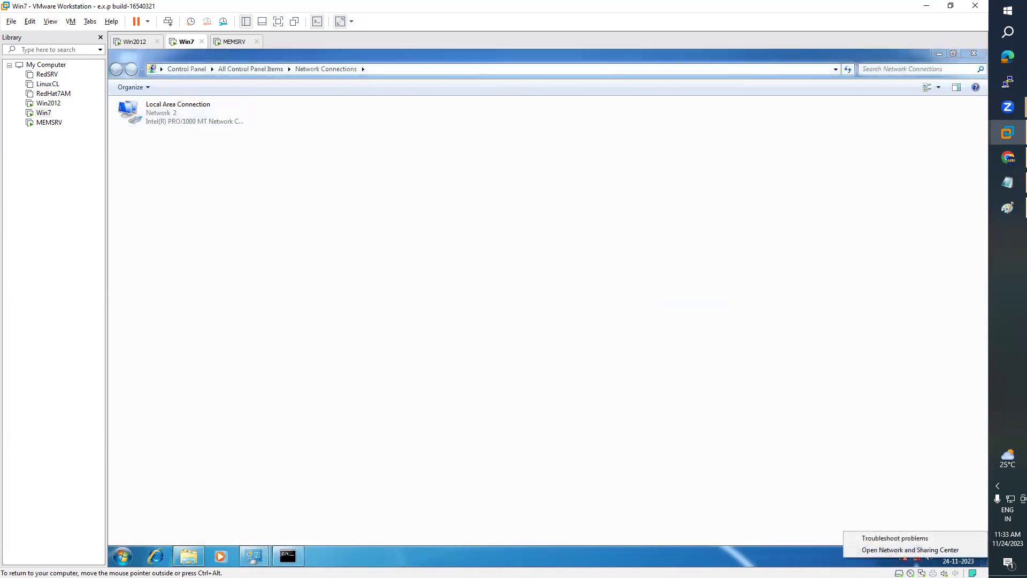
{"action": "left_click", "coordinate": [911, 550]}
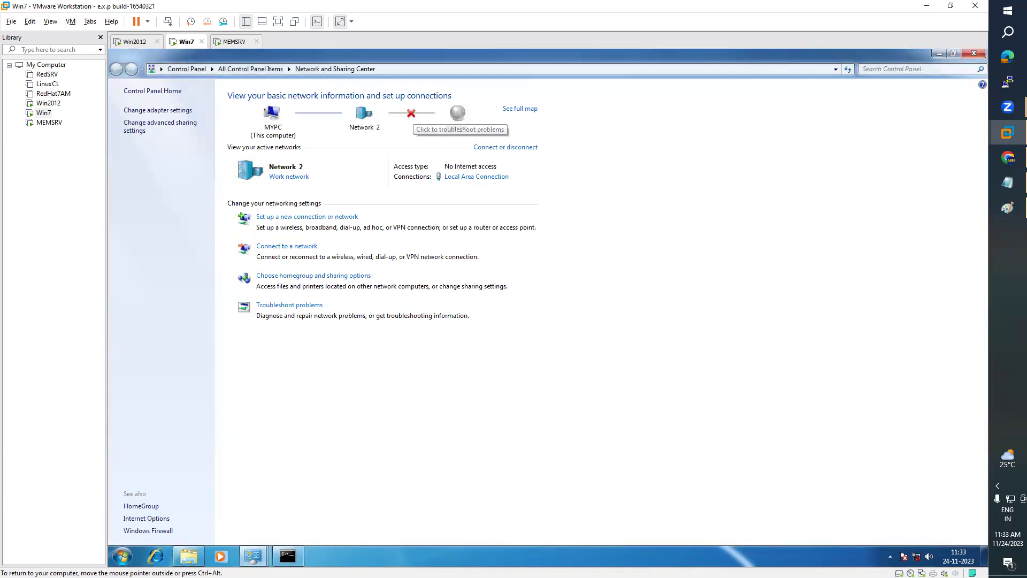
{"action": "left_click", "coordinate": [975, 53]}
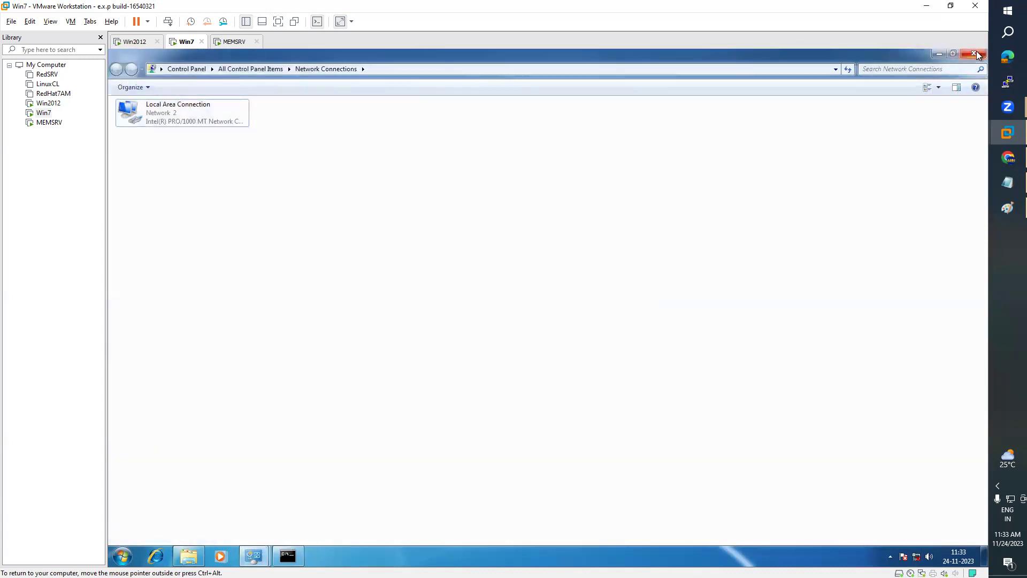
{"action": "left_click", "coordinate": [974, 53]}
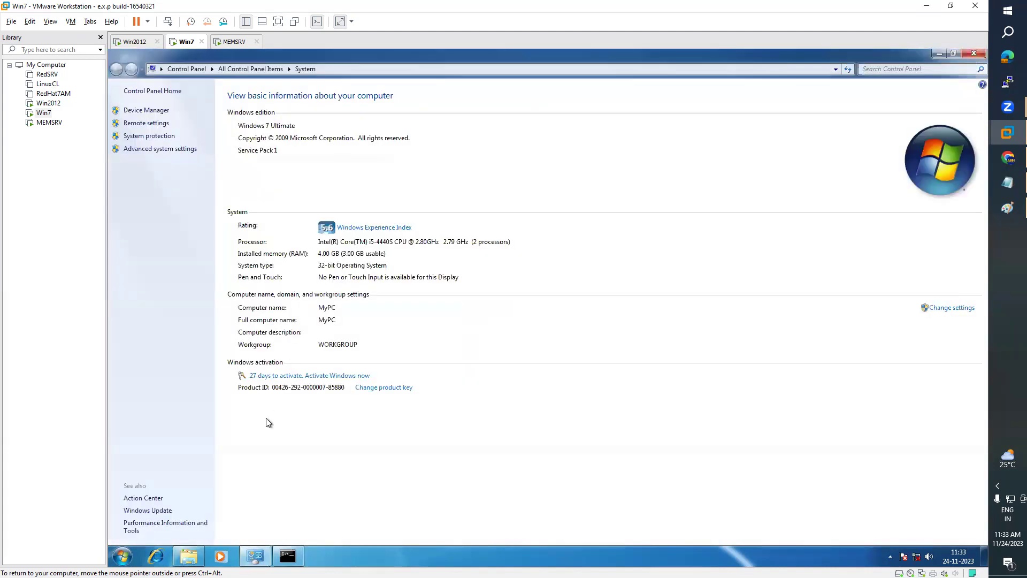
- Attempt joining MyPC to domain ARN.COM from Computer Name changes, dismissing the DC-not-contacted error
{"action": "left_click", "coordinate": [150, 150]}
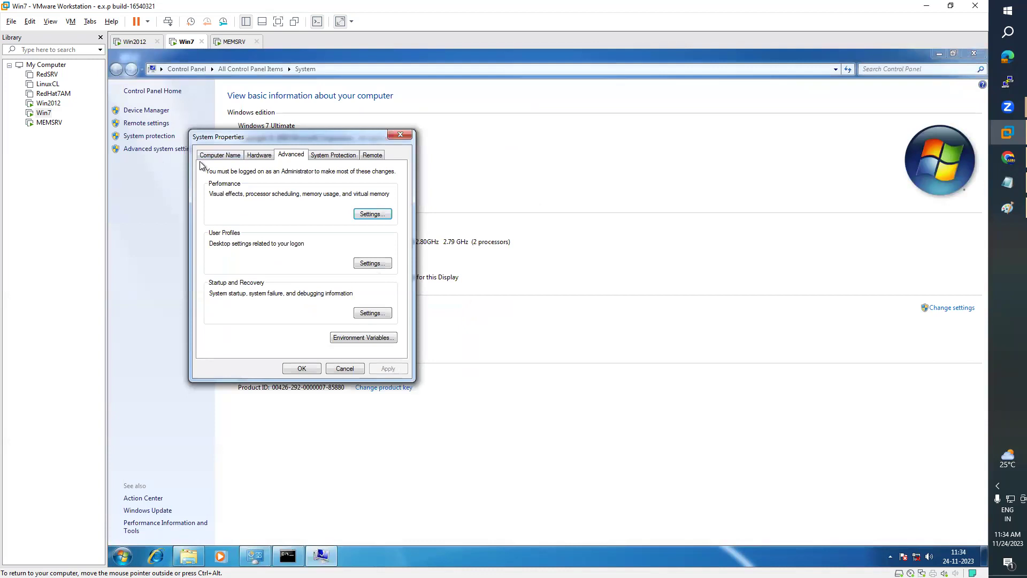
{"action": "left_click_drag", "start_coordinate": [297, 137], "coordinate": [486, 116]}
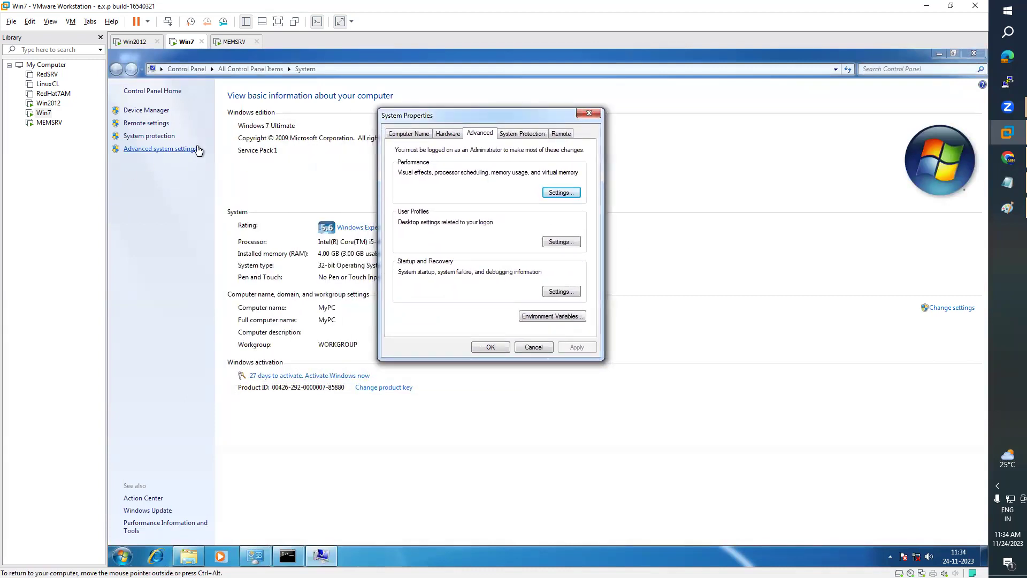
{"action": "left_click", "coordinate": [404, 135]}
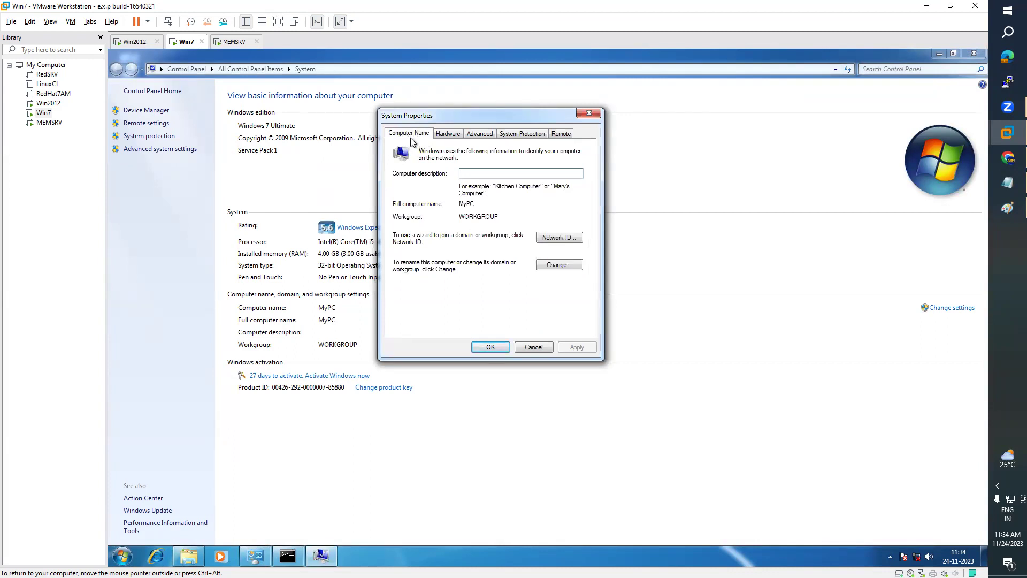
{"action": "left_click", "coordinate": [566, 267]}
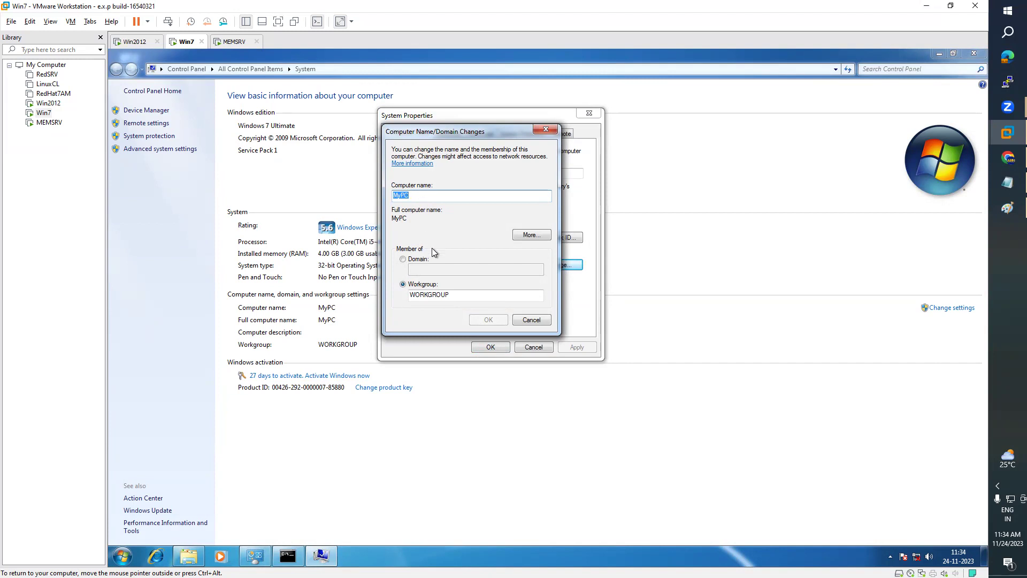
{"action": "left_click", "coordinate": [403, 259]}
{"action": "left_click", "coordinate": [403, 260]}
{"action": "left_click", "coordinate": [425, 270]}
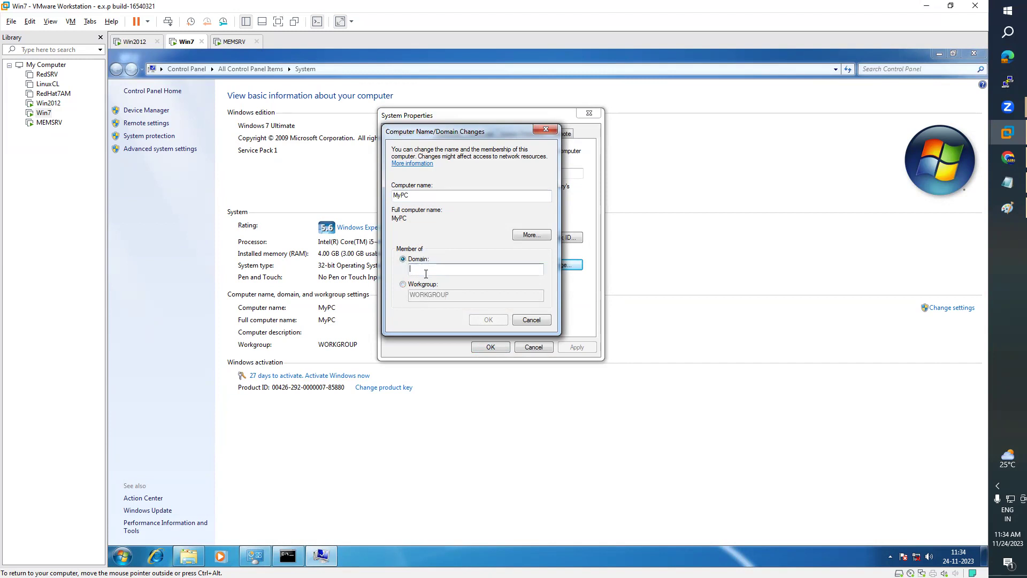
{"action": "type", "text": "ARN.COM"}
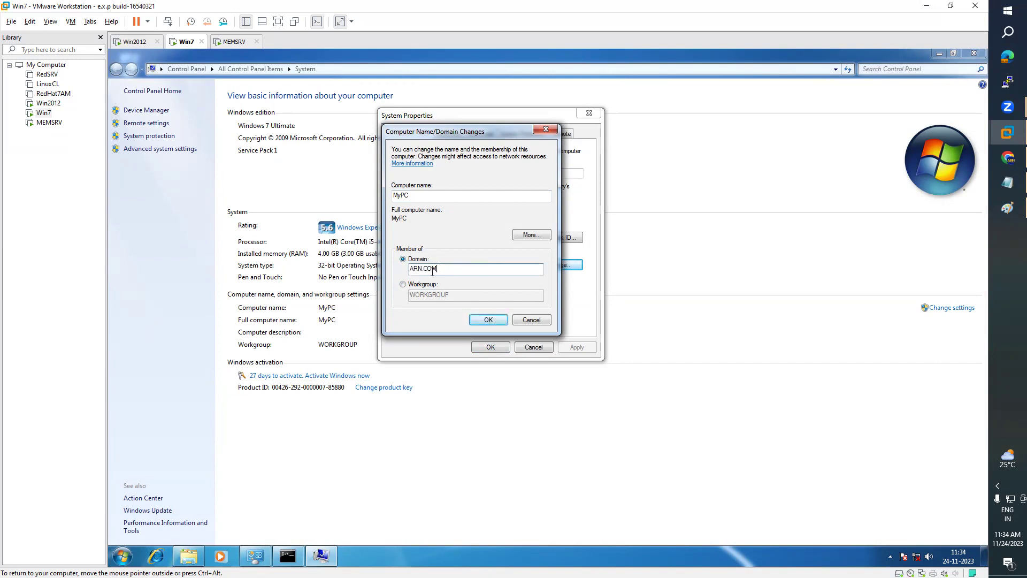
{"action": "left_click", "coordinate": [488, 320]}
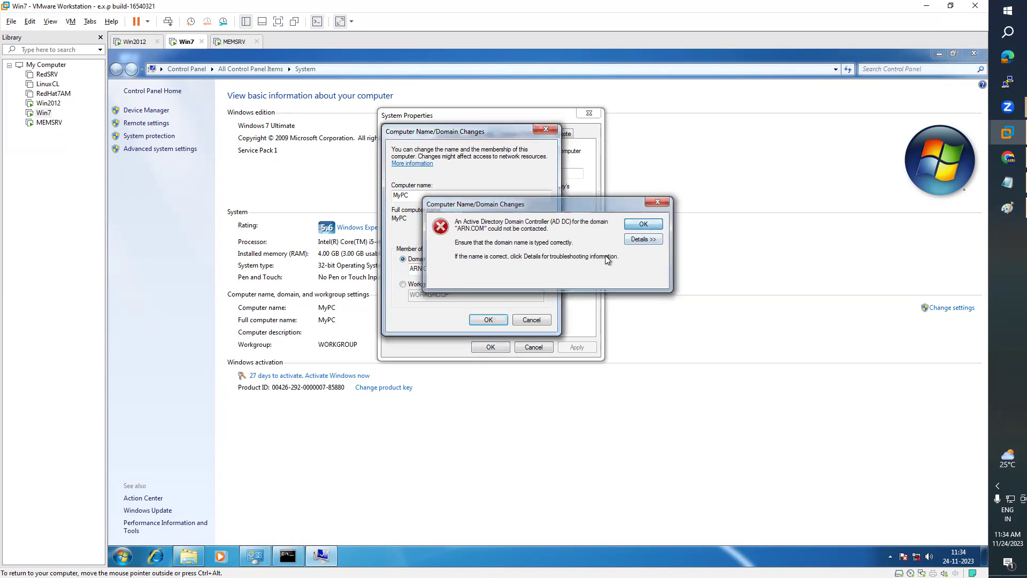
{"action": "key", "text": "Return"}
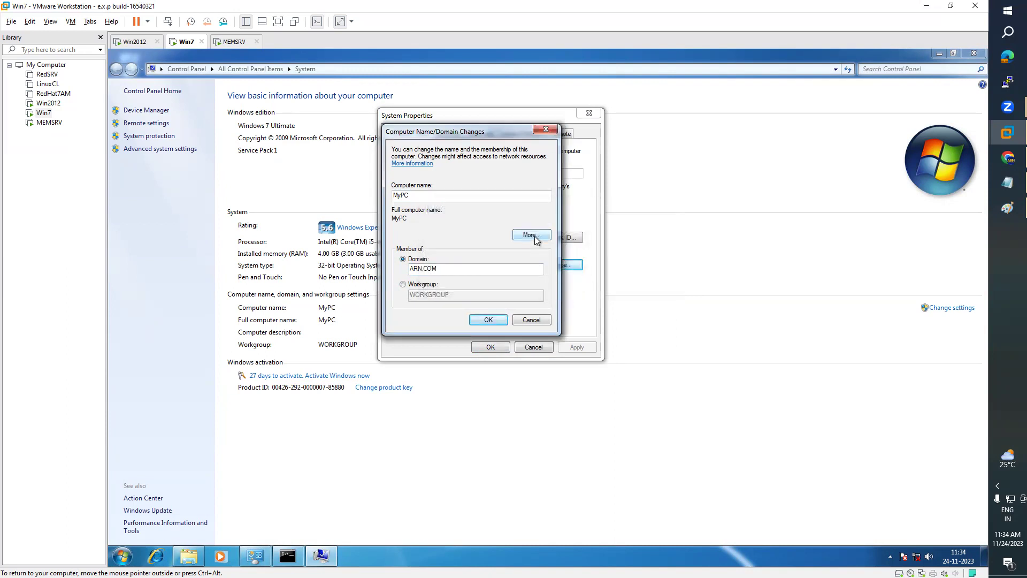
- Set the primary DNS suffix to ARN.COM and retry the join, dismissing the DC error
{"action": "left_click", "coordinate": [531, 235]}
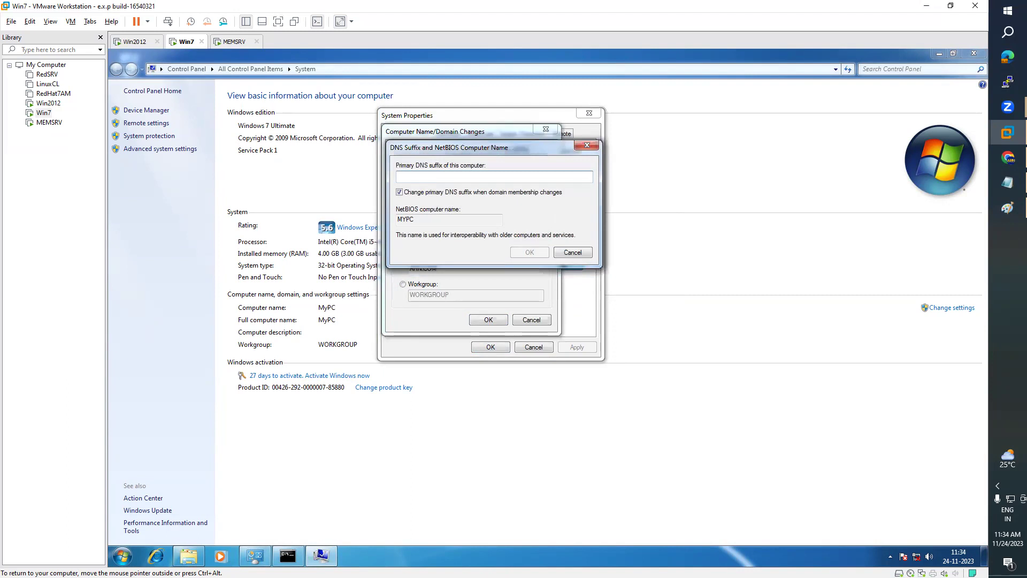
{"action": "type", "text": "ARN.COM"}
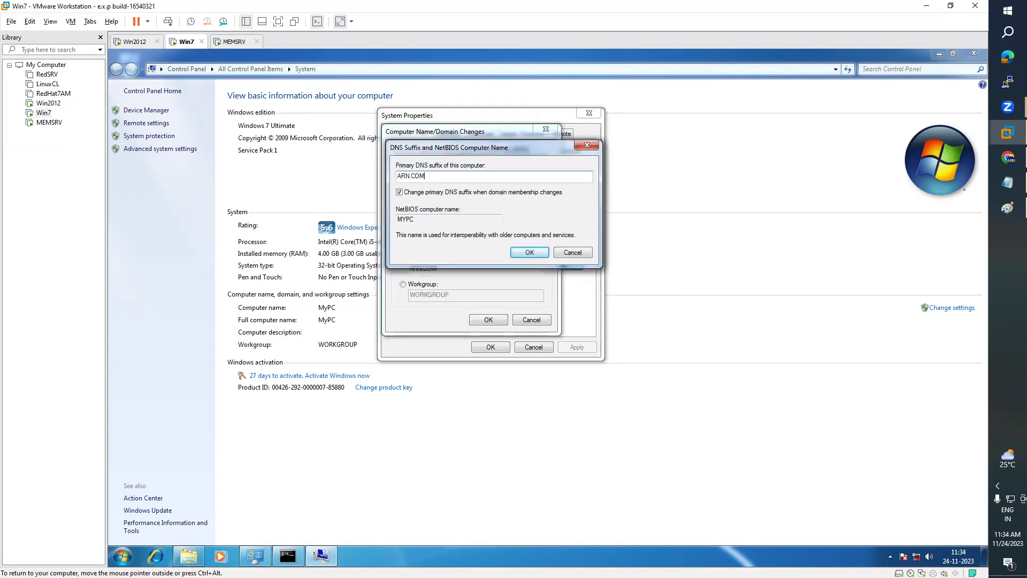
{"action": "left_click", "coordinate": [529, 252]}
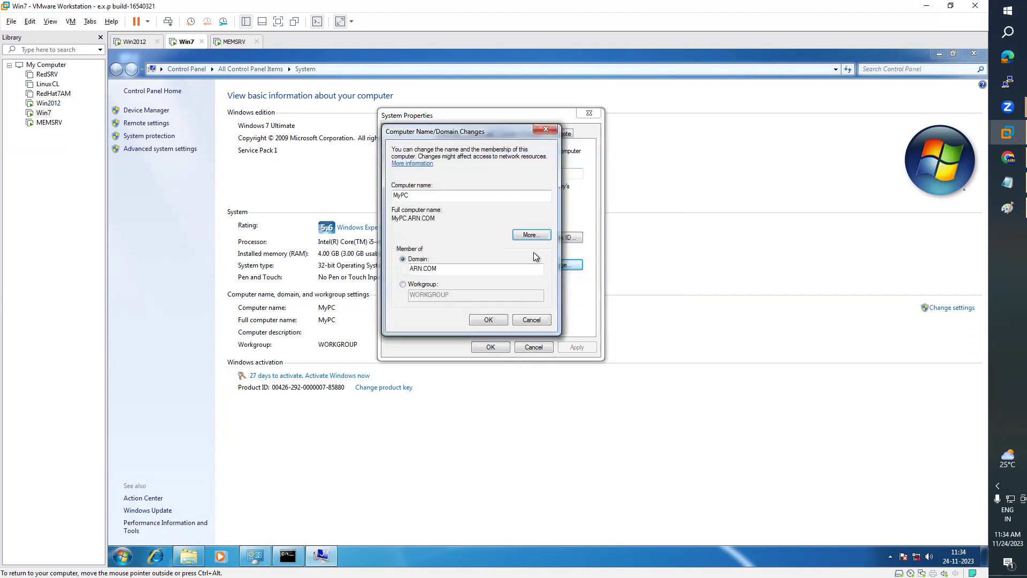
{"action": "left_click", "coordinate": [488, 321]}
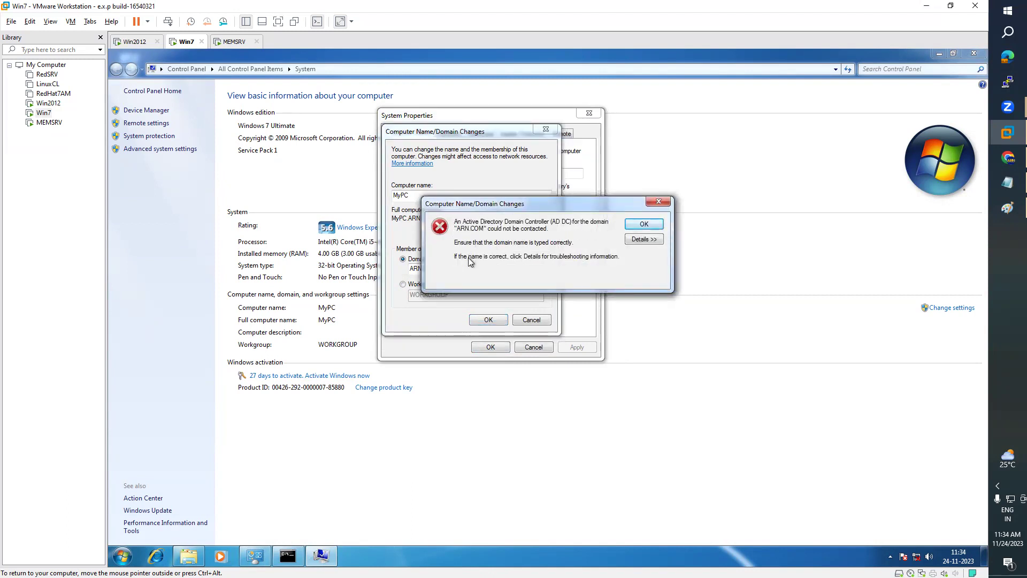
{"action": "left_click", "coordinate": [661, 201]}
- Trim the domain name, resubmit the change, and cancel the credential prompt
{"action": "left_click", "coordinate": [454, 269]}
{"action": "key", "text": "BackSpace"}
{"action": "key", "text": "BackSpace"}
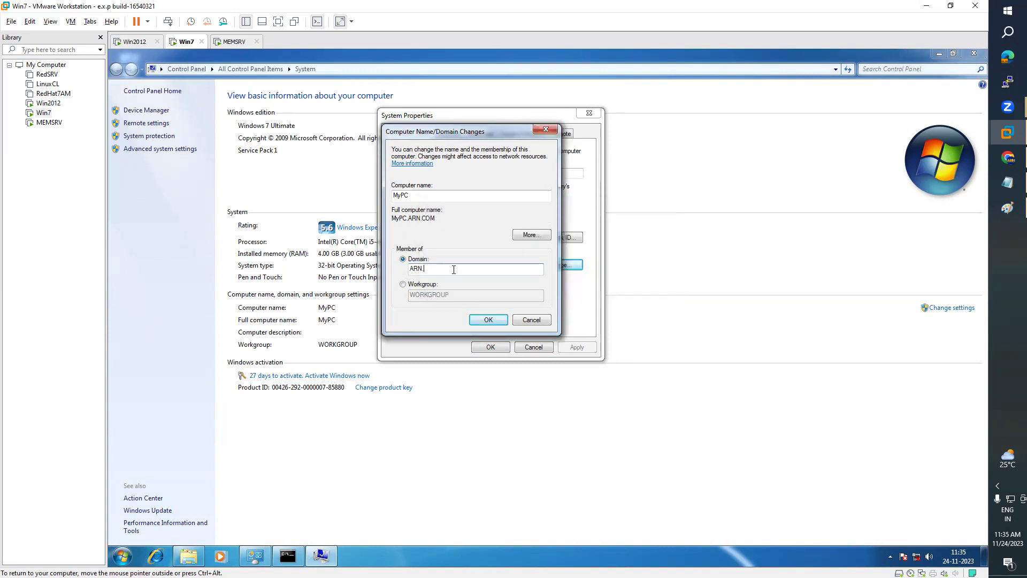
{"action": "left_click", "coordinate": [481, 313]}
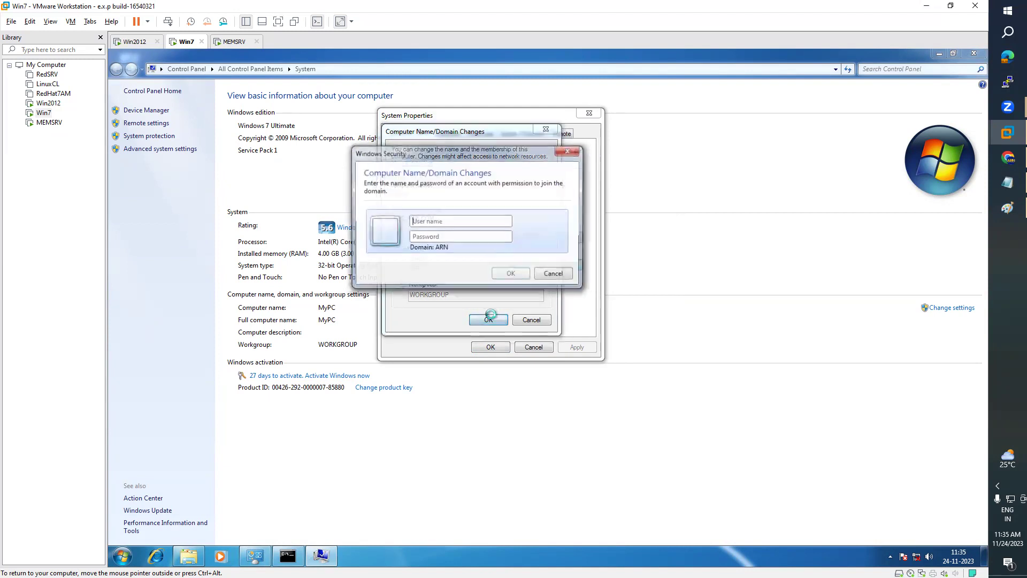
{"action": "left_click_drag", "start_coordinate": [492, 154], "coordinate": [810, 165]}
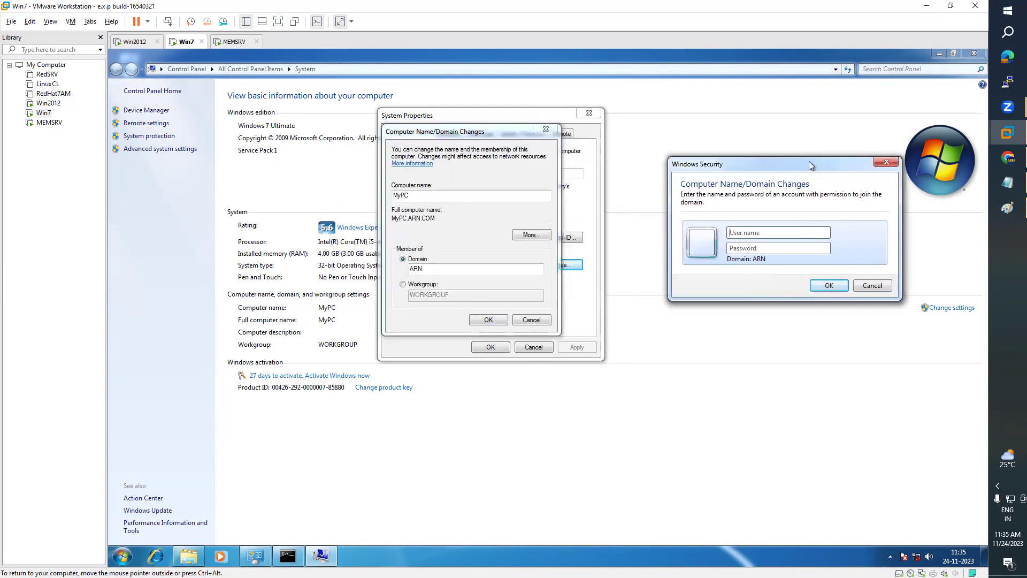
{"action": "left_click", "coordinate": [872, 285]}
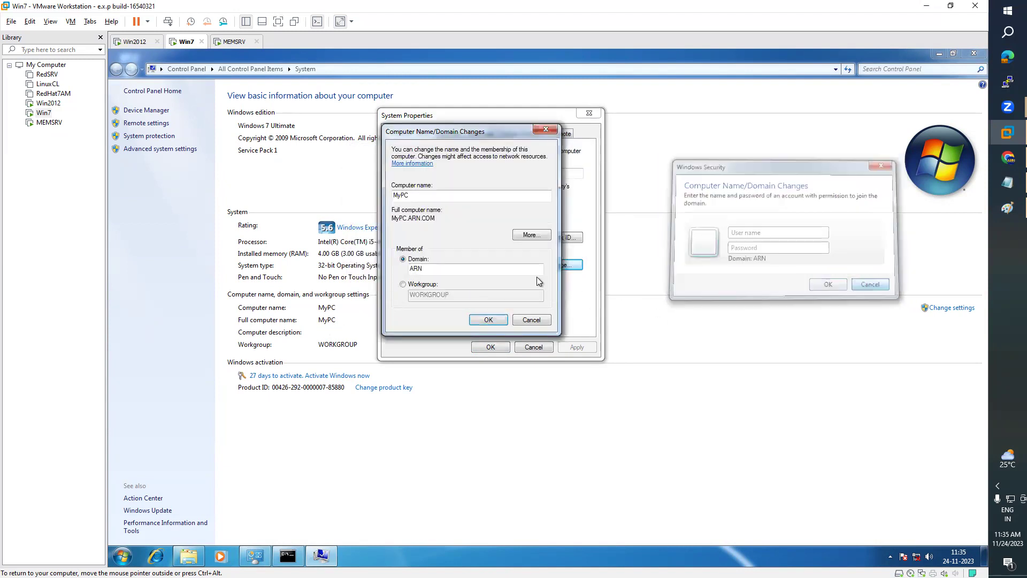
- Clear the primary DNS suffix, correct the domain to ARN.COM, and resubmit to get the credentials prompt
{"action": "left_click", "coordinate": [529, 235]}
{"action": "key", "text": "Delete"}
{"action": "left_click", "coordinate": [572, 252]}
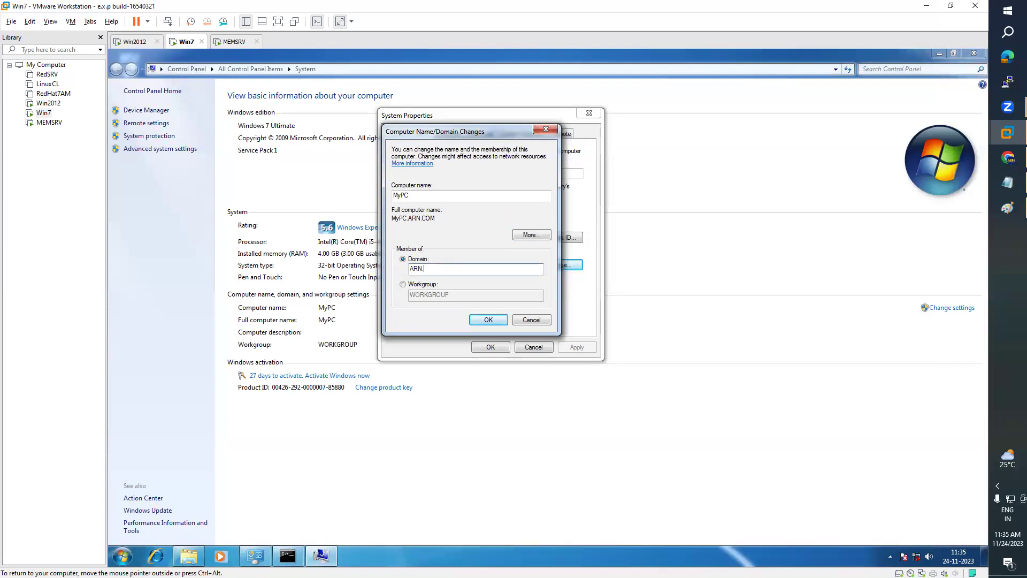
{"action": "key", "text": "BackSpace"}
{"action": "left_click", "coordinate": [488, 318]}
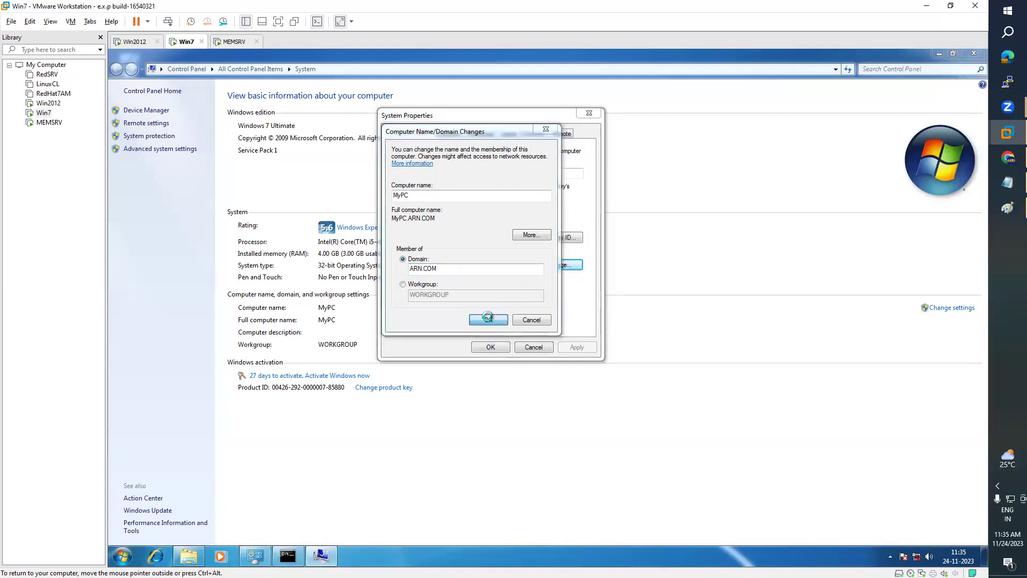
{"action": "left_click_drag", "start_coordinate": [482, 155], "coordinate": [773, 142]}
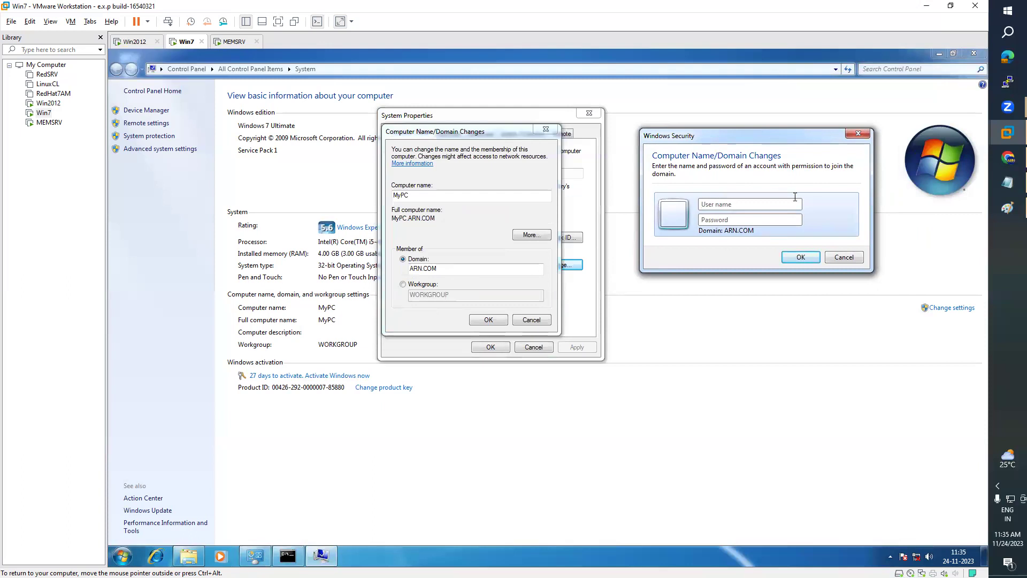
- Enter the domain administrator user name and password, then acknowledge the ARN.COM welcome and restart notices
{"action": "left_click", "coordinate": [747, 203]}
{"action": "left_click", "coordinate": [132, 42]}
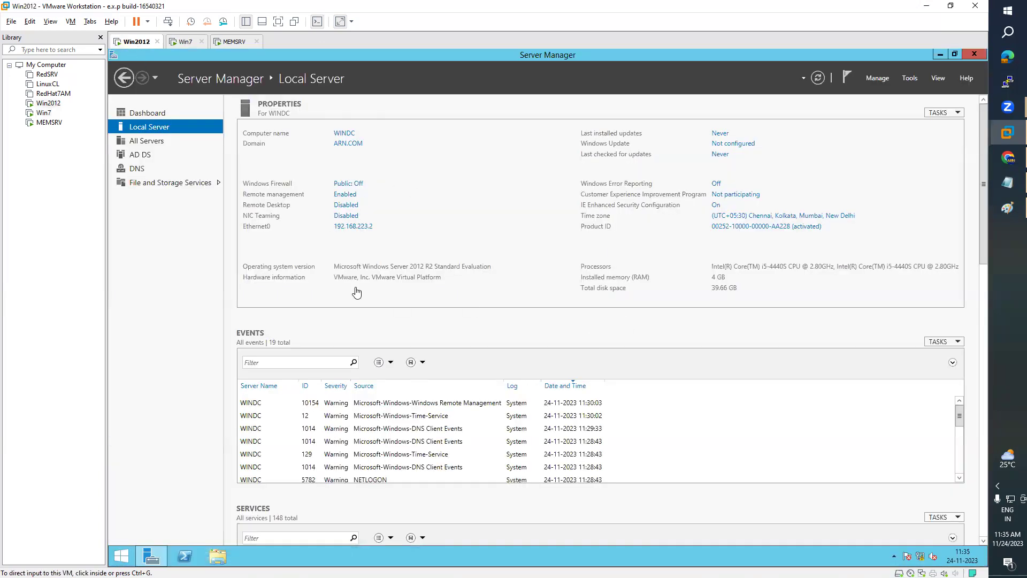
{"action": "left_click", "coordinate": [182, 44]}
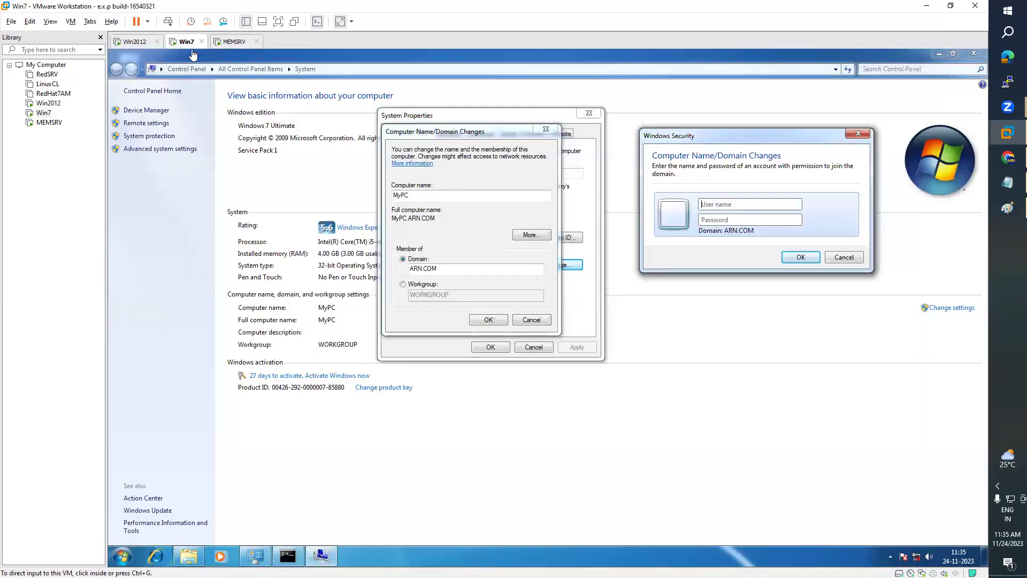
{"action": "type", "text": "administrat"}
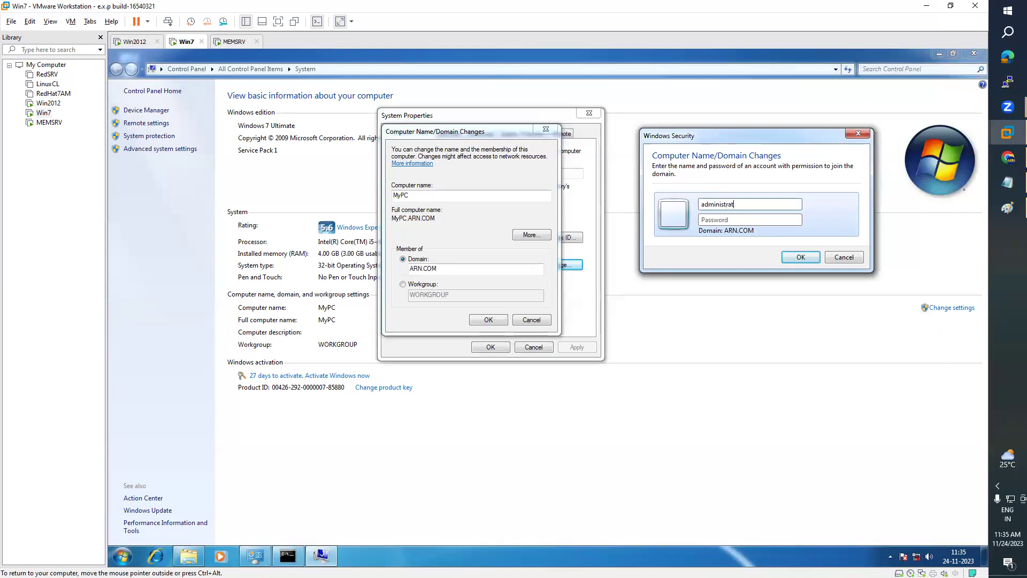
{"action": "type", "text": "P@ssw0rd"}
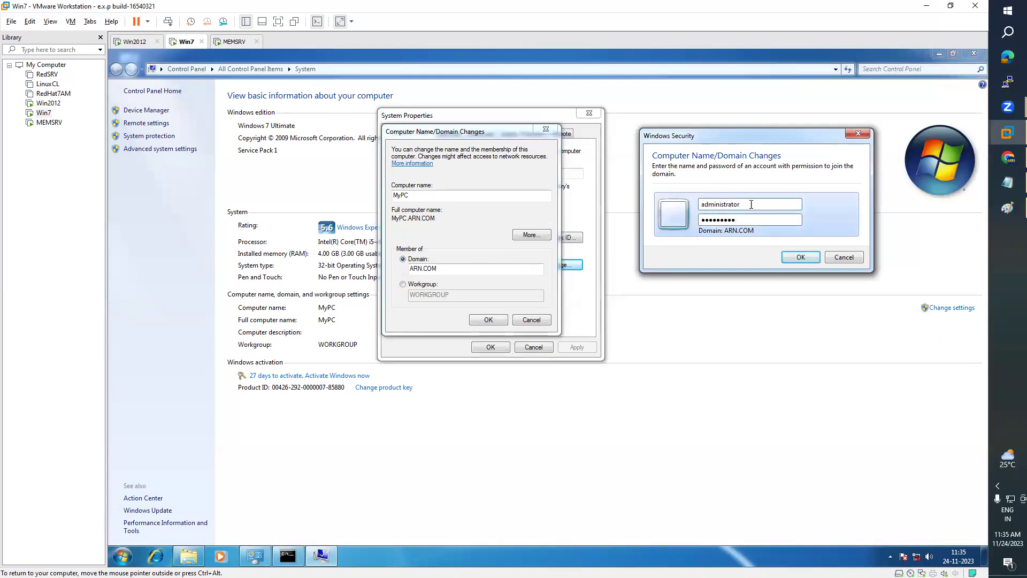
{"action": "left_click", "coordinate": [800, 256]}
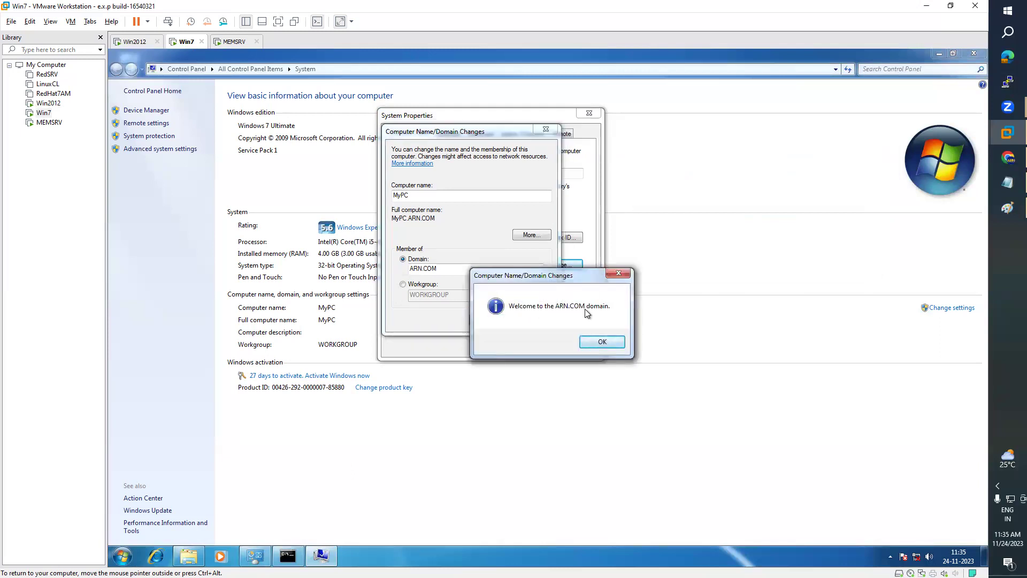
{"action": "left_click_drag", "start_coordinate": [535, 275], "coordinate": [729, 210]}
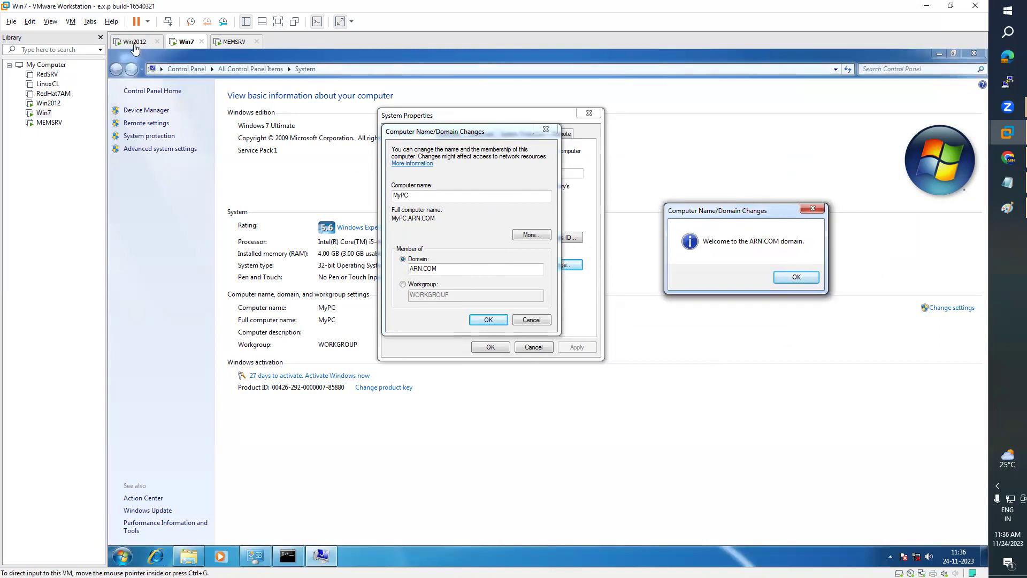
{"action": "left_click", "coordinate": [795, 278]}
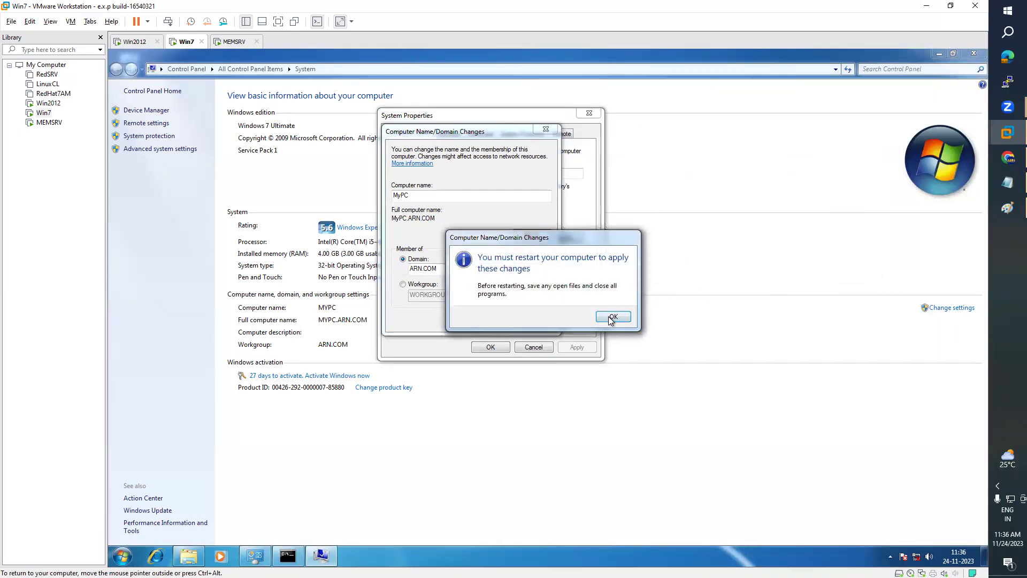
{"action": "left_click", "coordinate": [612, 318]}
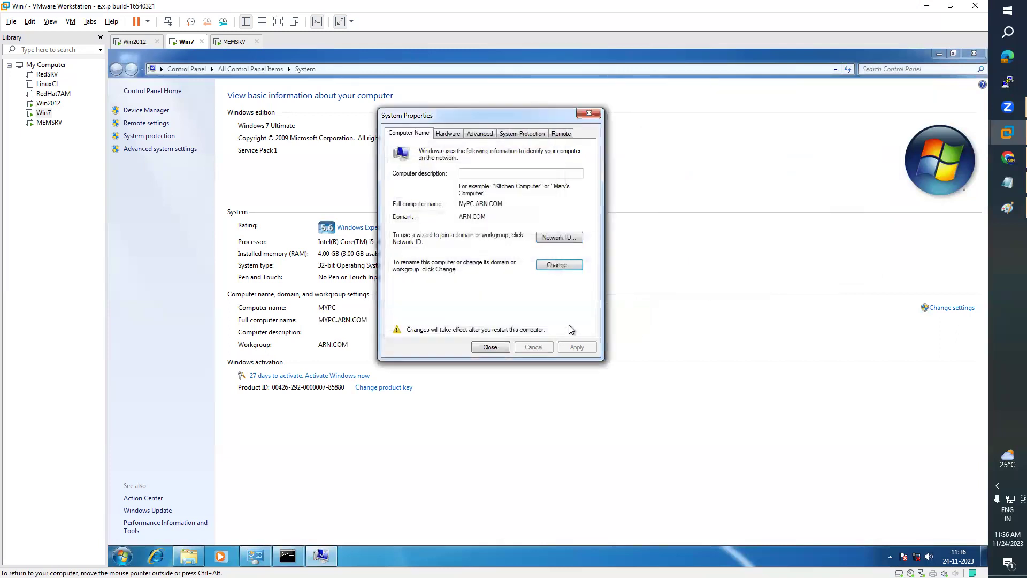
- Close System Properties, restart Win7 now, and switch over to the MEMSRV VM
{"action": "left_click", "coordinate": [488, 348]}
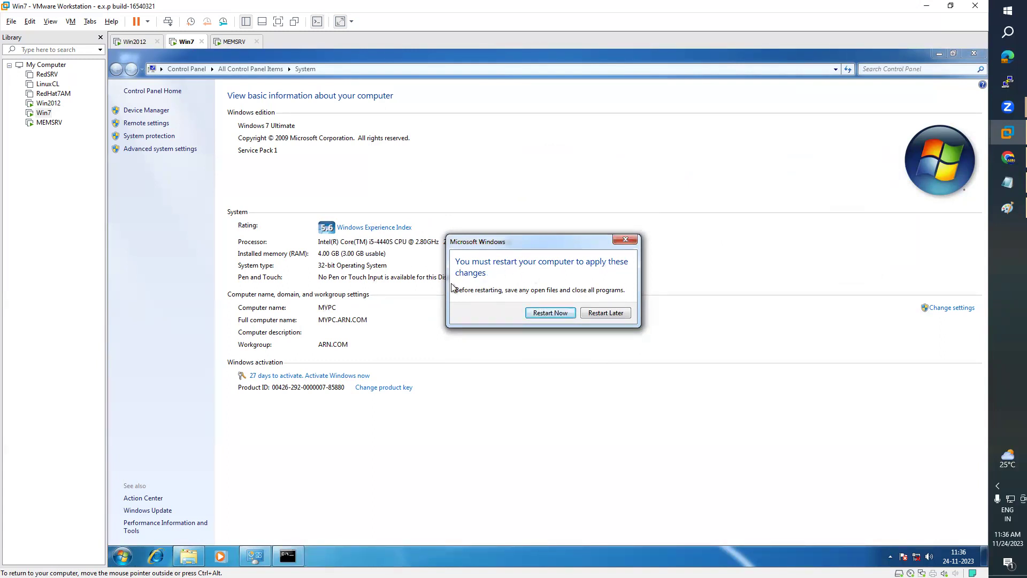
{"action": "left_click", "coordinate": [560, 316]}
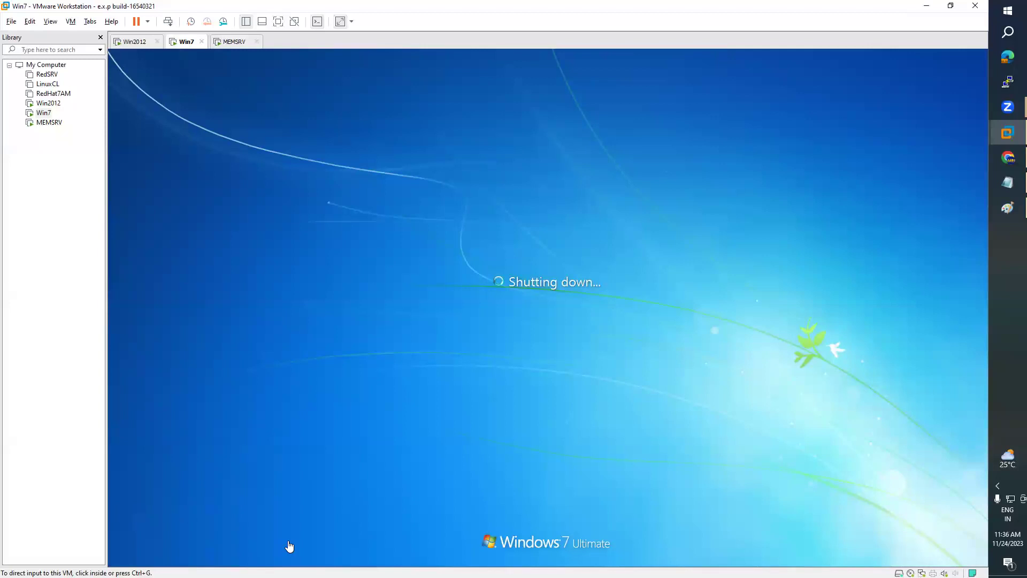
{"action": "left_click", "coordinate": [369, 205]}
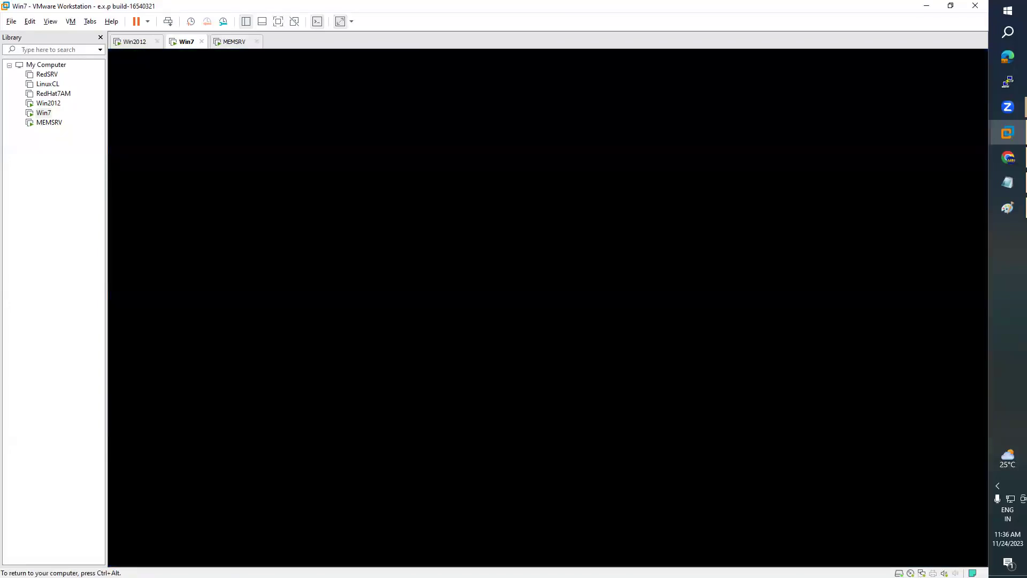
{"action": "key", "text": "ctrl+alt"}
{"action": "left_click", "coordinate": [231, 42]}
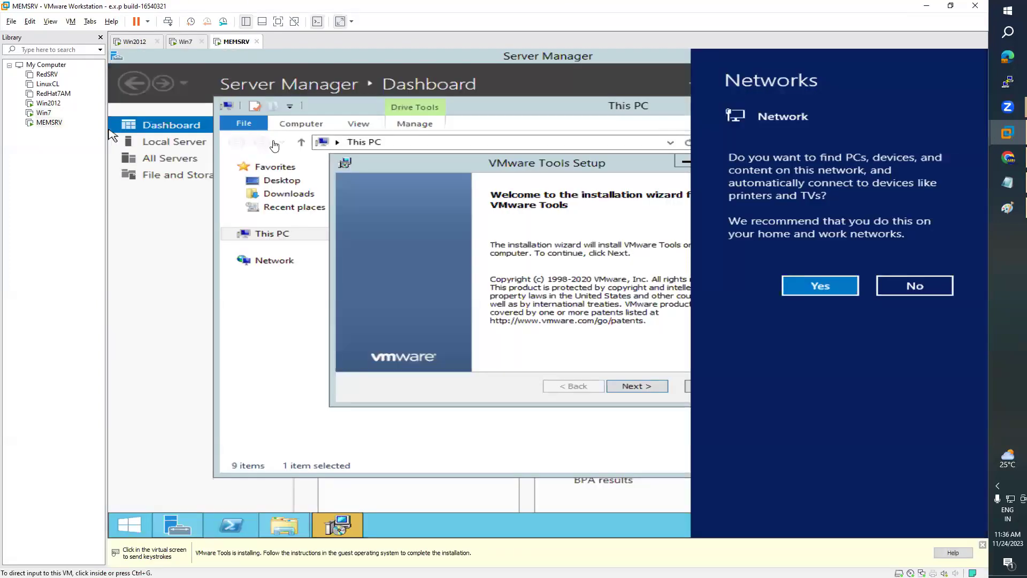
- On MEMSRV, allow network discovery and install VMware Tools with the Typical setup
{"action": "left_click", "coordinate": [819, 286]}
{"action": "left_click", "coordinate": [841, 292]}
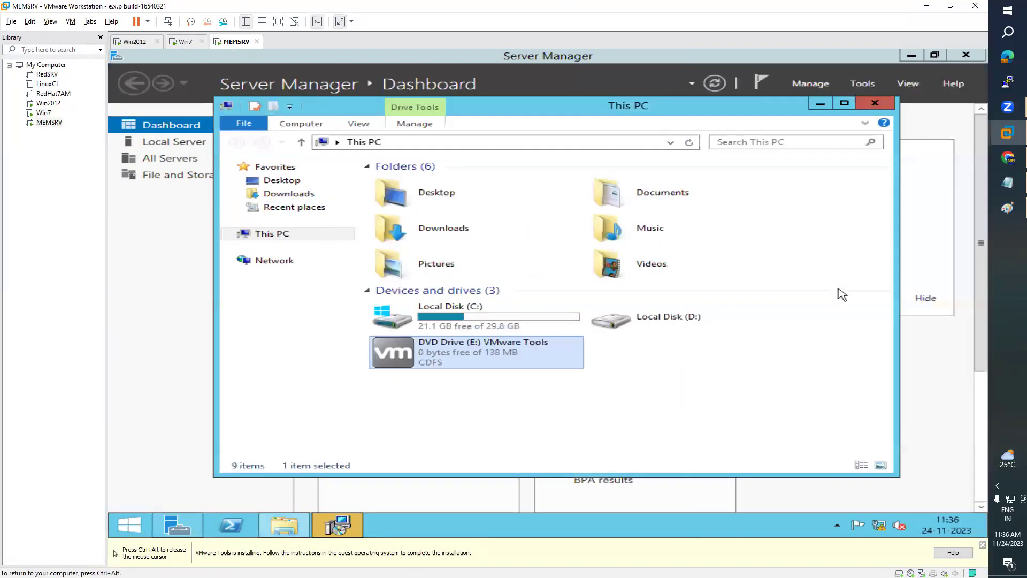
{"action": "left_click", "coordinate": [346, 532]}
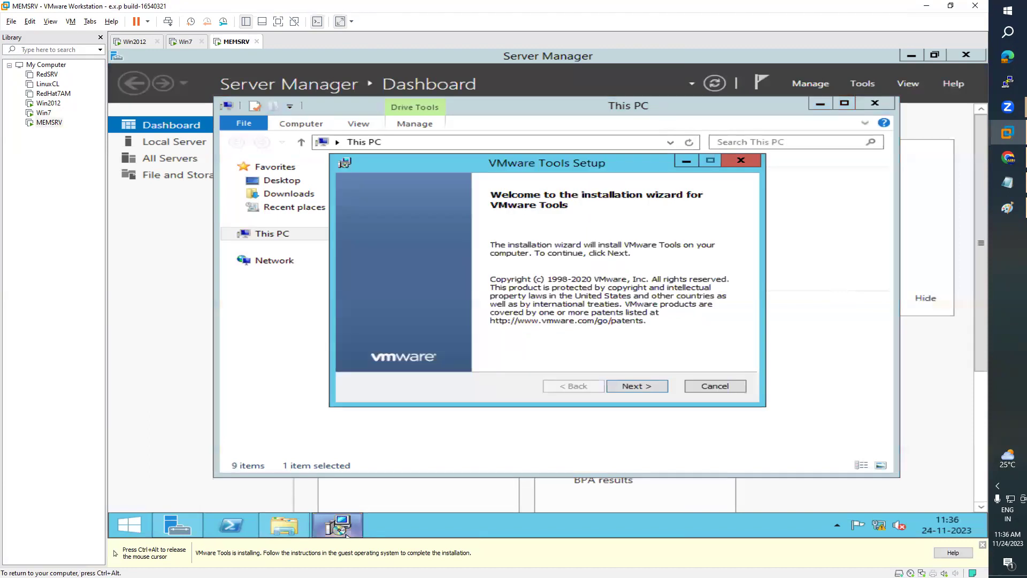
{"action": "left_click", "coordinate": [649, 387]}
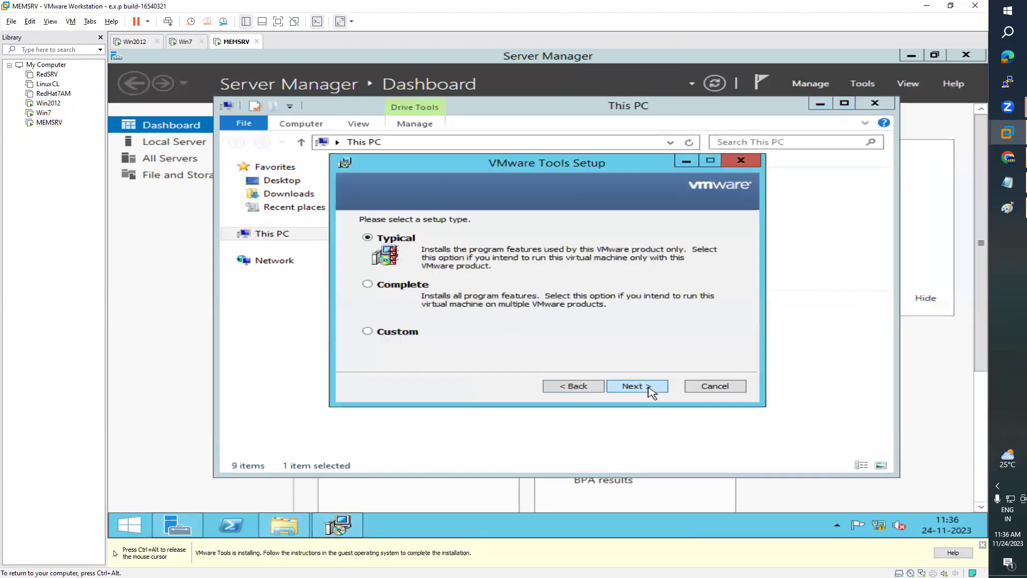
{"action": "left_click", "coordinate": [648, 387]}
{"action": "left_click", "coordinate": [648, 387]}
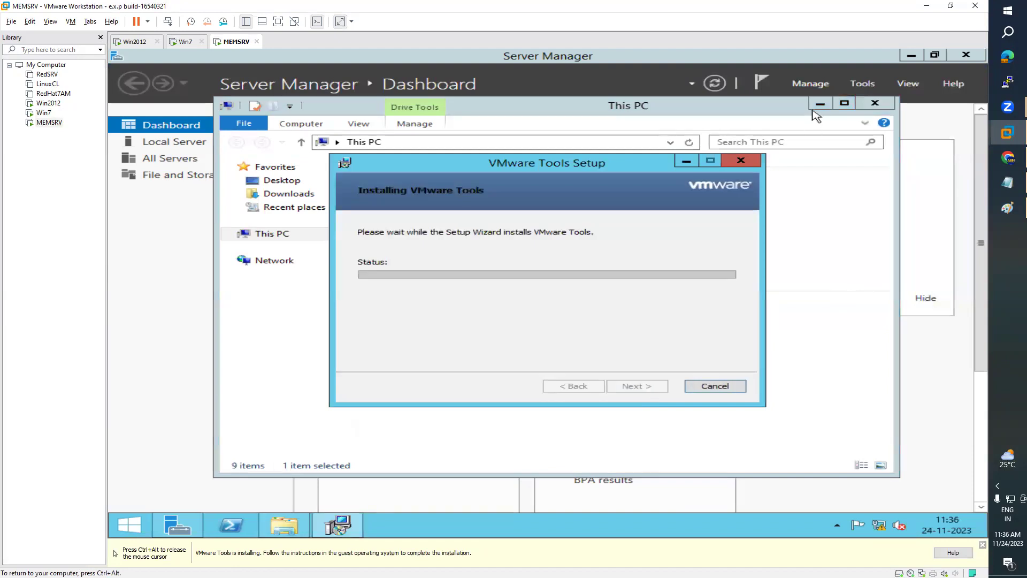
- Show MEMSRV's Local Server properties in Server Manager, still in WORKGROUP
{"action": "left_click", "coordinate": [817, 104]}
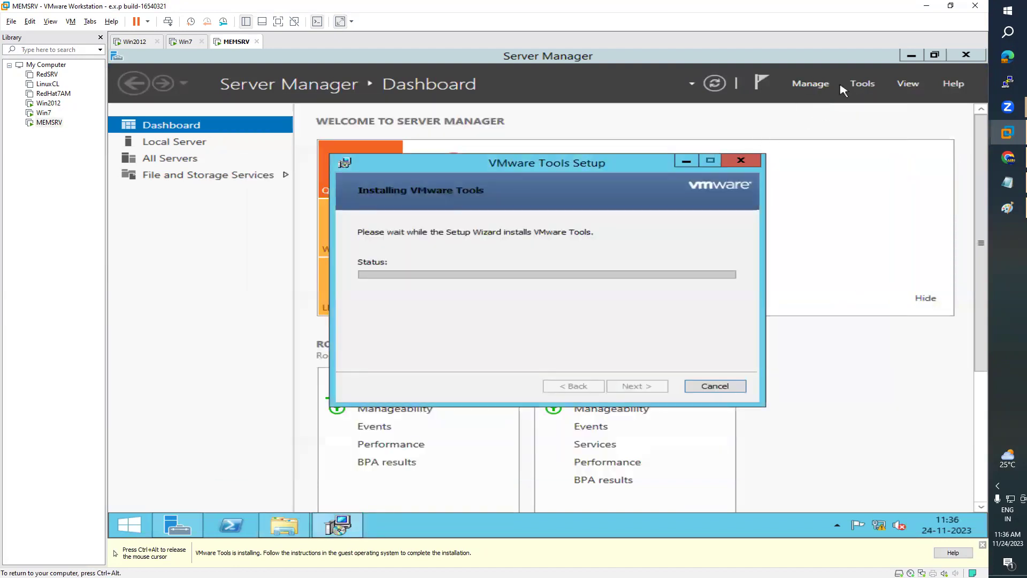
{"action": "left_click_drag", "start_coordinate": [517, 167], "coordinate": [728, 159]}
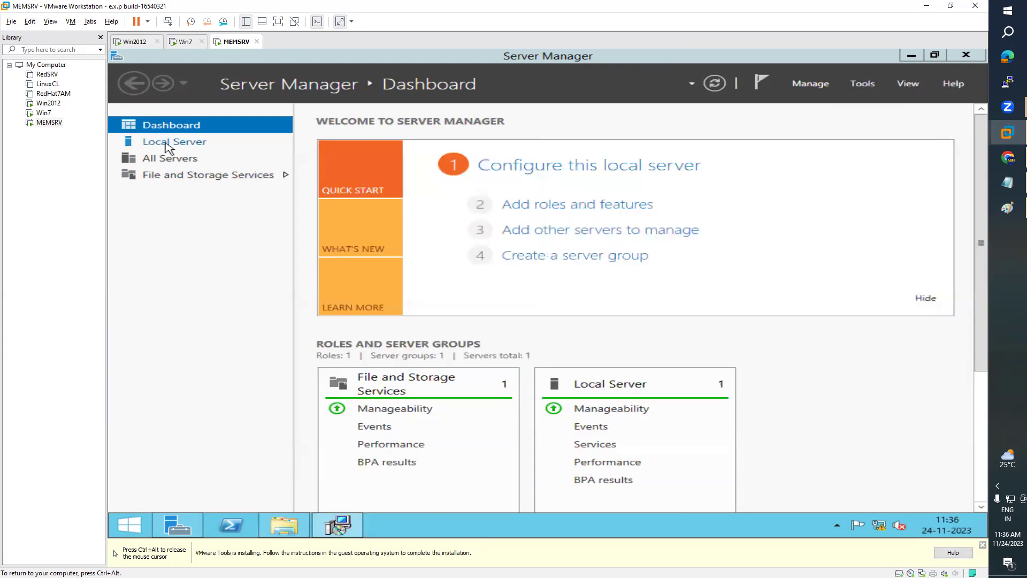
{"action": "left_click", "coordinate": [168, 148]}
{"action": "left_click", "coordinate": [167, 148]}
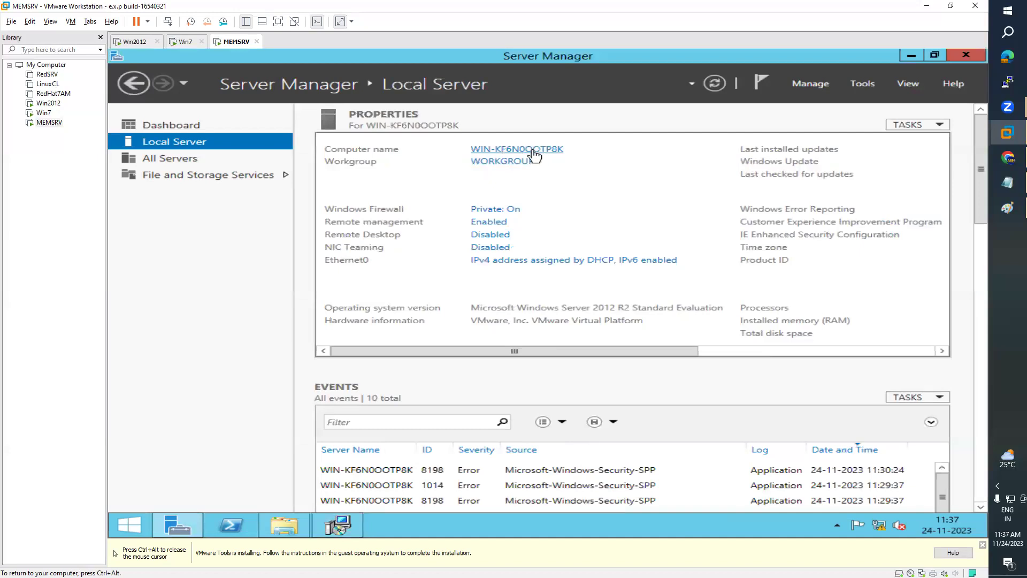
- Rename the computer to WINMEMSRV and acknowledge the restart notice
{"action": "left_click", "coordinate": [535, 151]}
{"action": "left_click", "coordinate": [511, 287]}
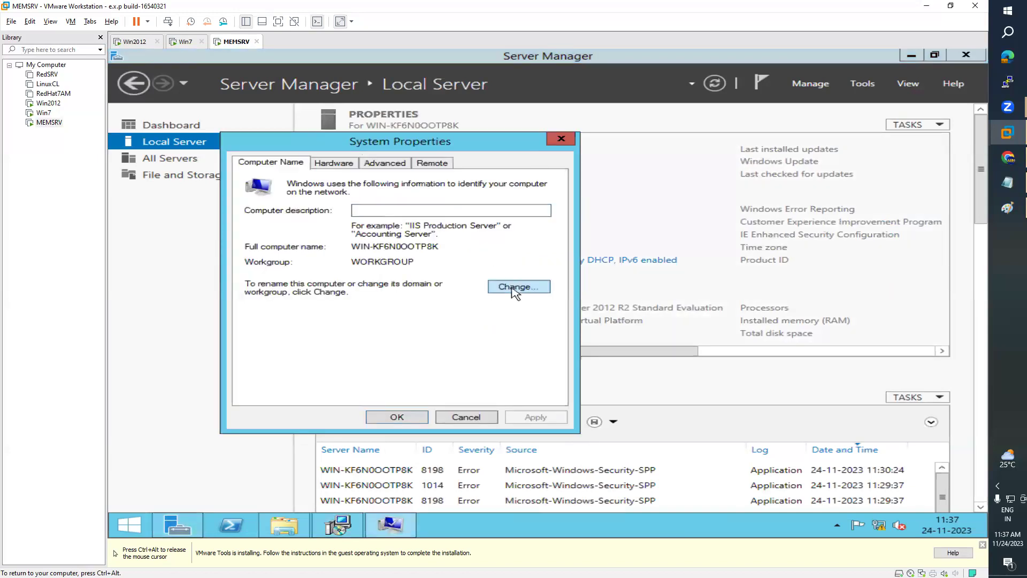
{"action": "left_click", "coordinate": [354, 236]}
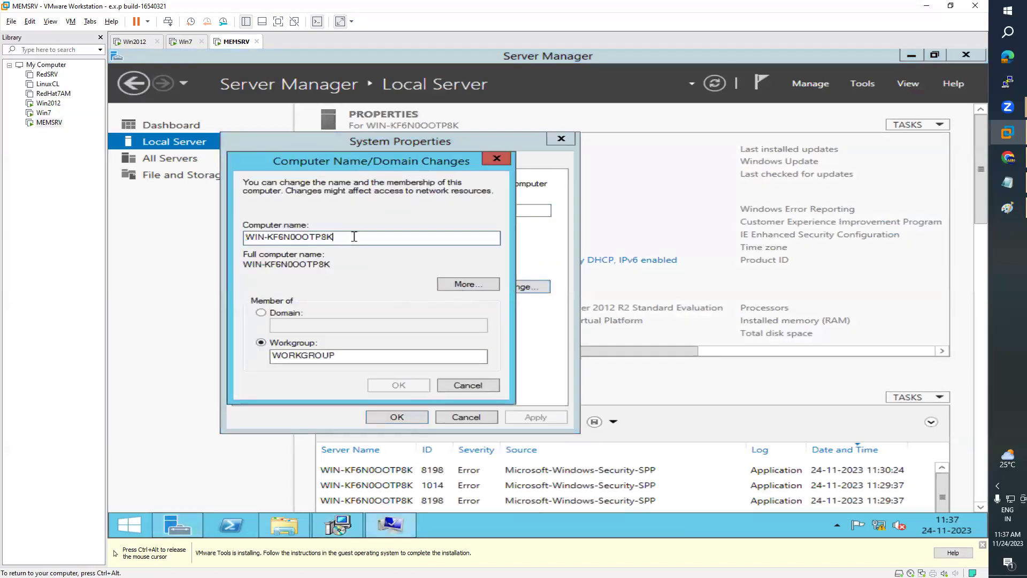
{"action": "key", "text": "BackSpace"}
{"action": "key", "text": "BackSpace"}
{"action": "key", "text": "BackSpace"}
{"action": "key", "text": "BackSpace"}
{"action": "key", "text": "BackSpace"}
{"action": "key", "text": "BackSpace"}
{"action": "key", "text": "BackSpace"}
{"action": "key", "text": "BackSpace"}
{"action": "key", "text": "BackSpace"}
{"action": "key", "text": "BackSpace"}
{"action": "key", "text": "BackSpace"}
{"action": "key", "text": "BackSpace"}
{"action": "type", "text": "MEMSRV"}
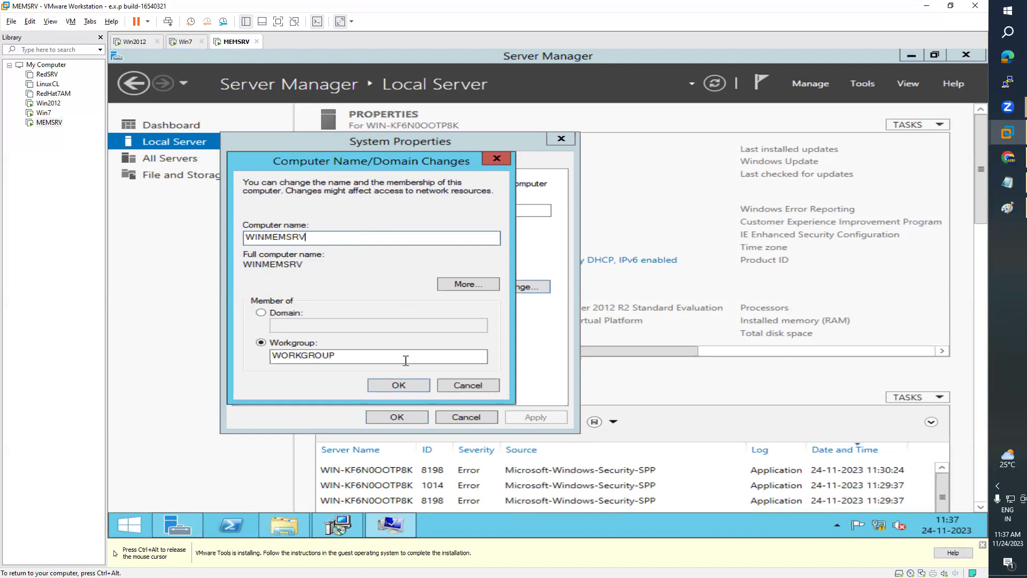
{"action": "left_click", "coordinate": [399, 386]}
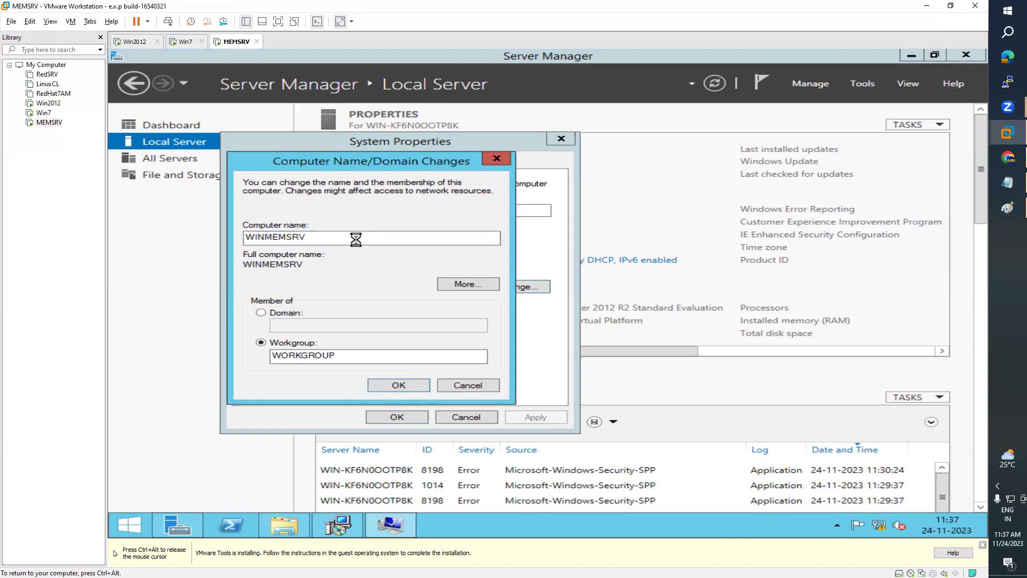
{"action": "key", "text": "Return"}
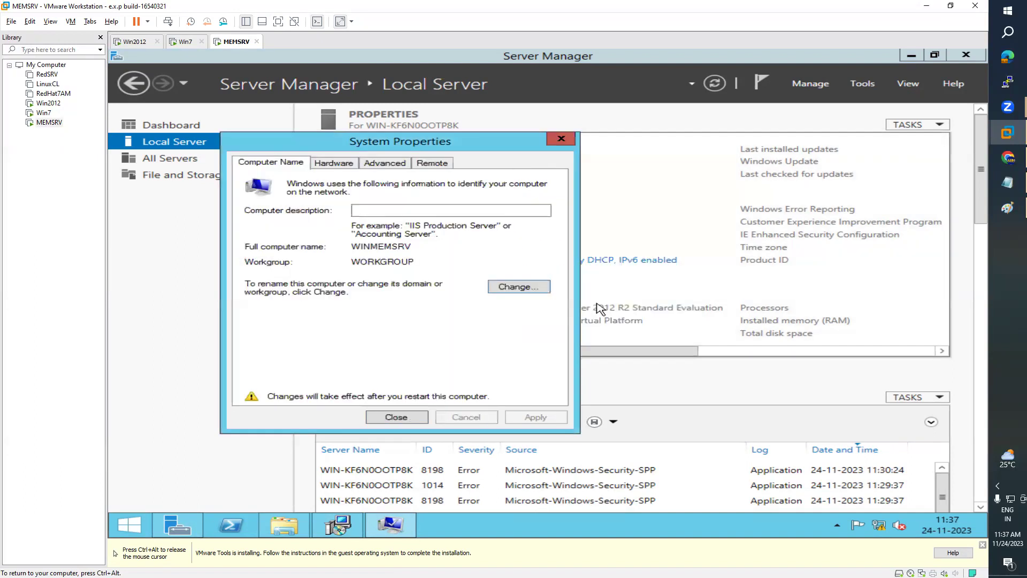
- Close System Properties, postpone the restart, and bring the VMware Tools installer into view
{"action": "left_click", "coordinate": [396, 417]}
{"action": "left_click", "coordinate": [678, 299]}
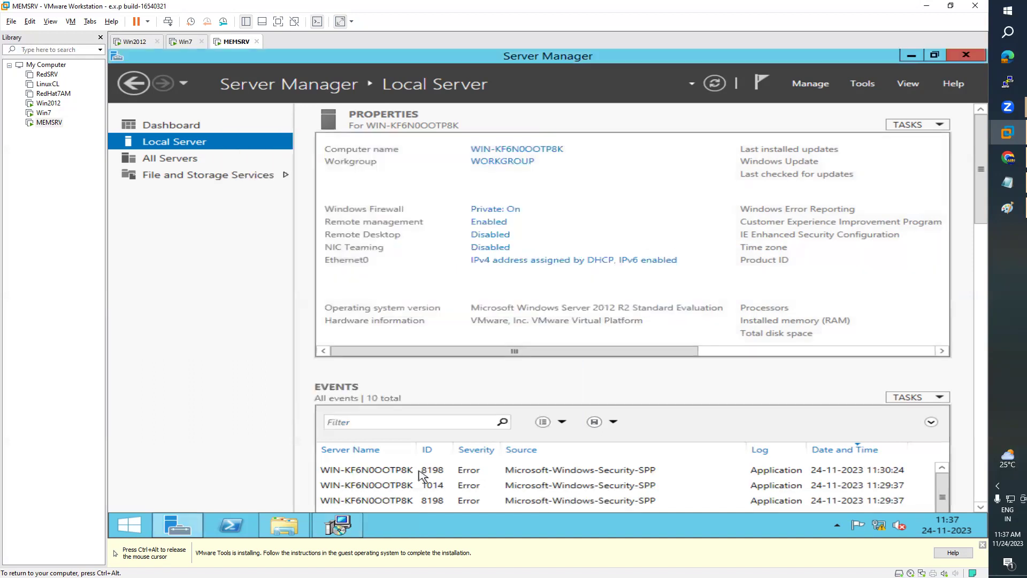
{"action": "left_click", "coordinate": [358, 528]}
{"action": "left_click_drag", "start_coordinate": [818, 154], "coordinate": [670, 117]}
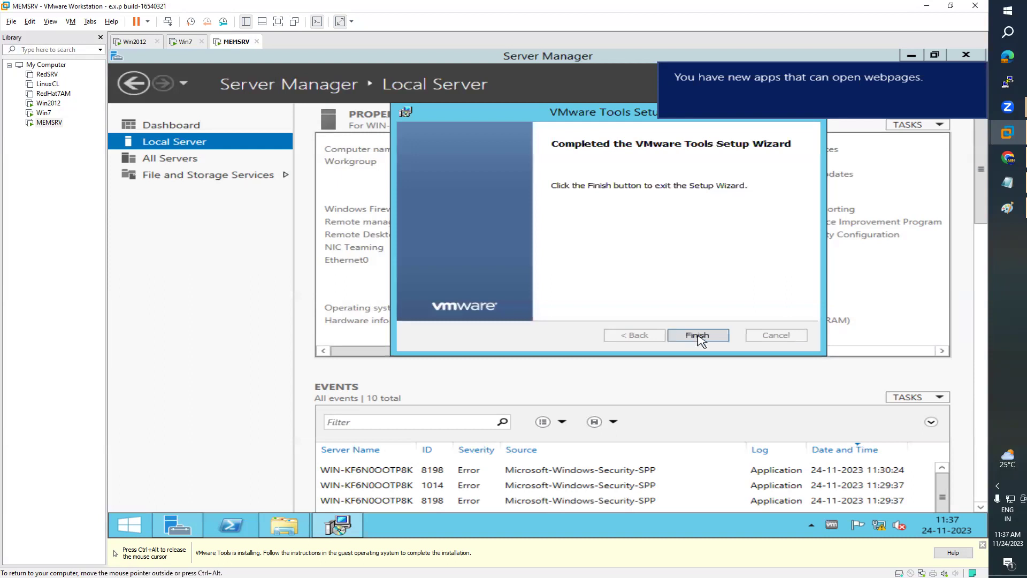
- Finish the VMware Tools wizard and agree to restart MEMSRV now
{"action": "key", "text": "Return"}
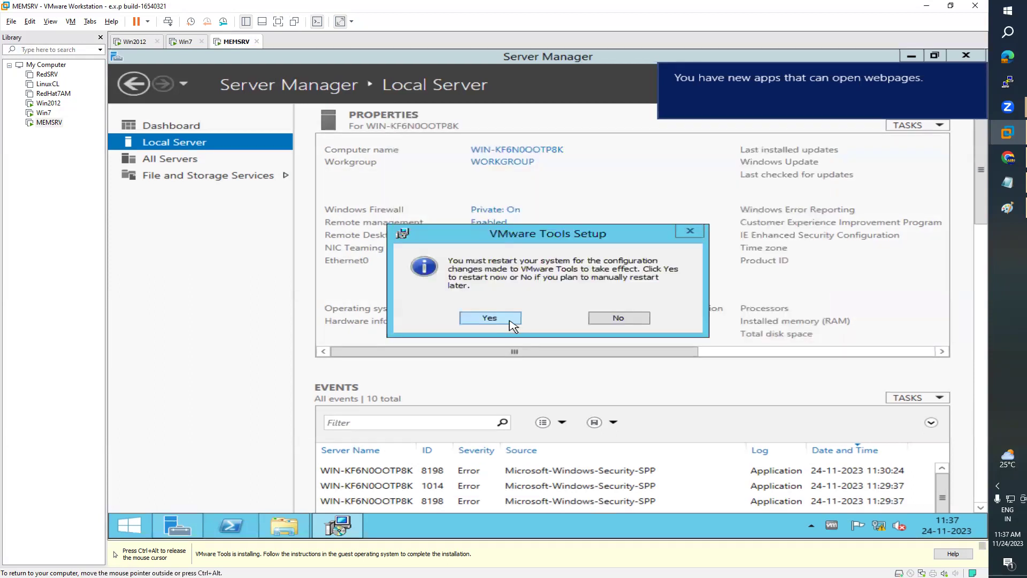
{"action": "left_click", "coordinate": [510, 322]}
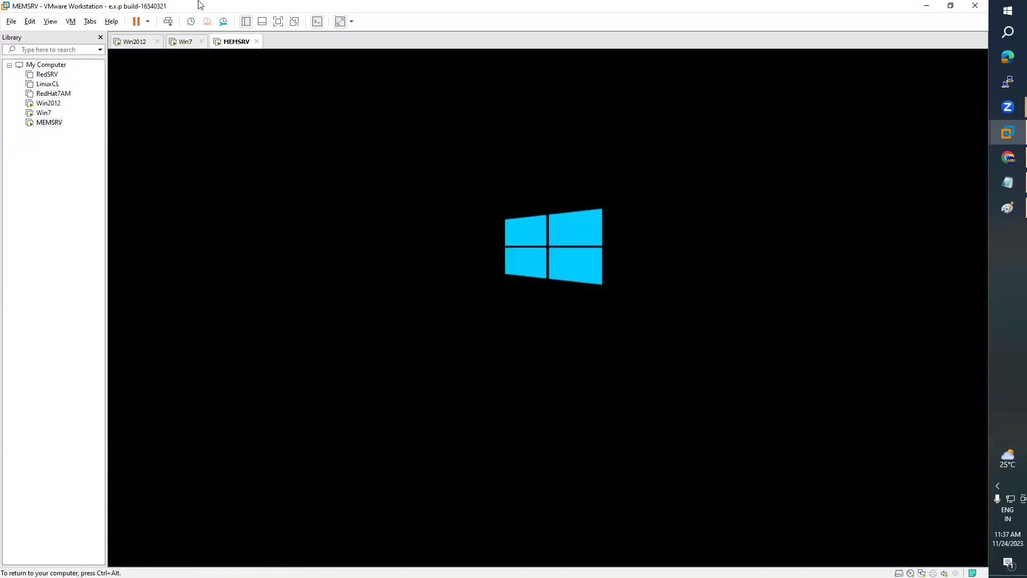
- Sign in to Win7 as Other User with the ARN domain administrator credentials, then return to MEMSRV
{"action": "left_click", "coordinate": [182, 42]}
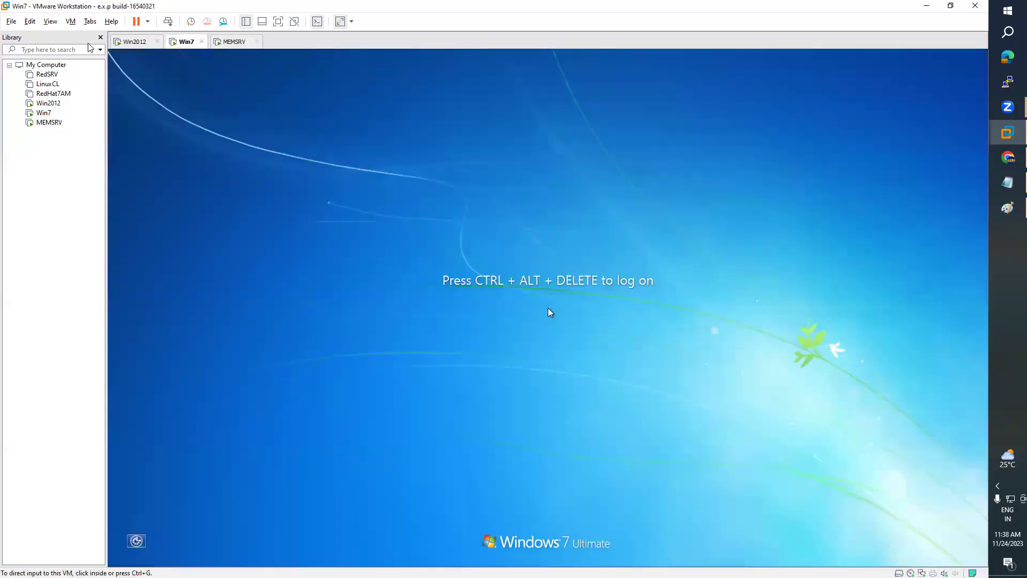
{"action": "left_click", "coordinate": [70, 21]}
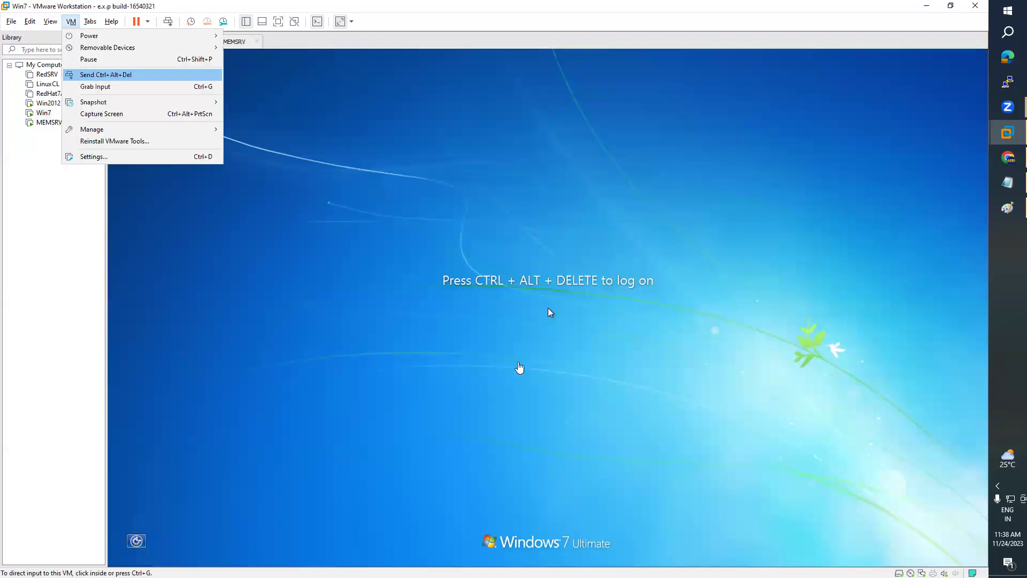
{"action": "left_click", "coordinate": [91, 74]}
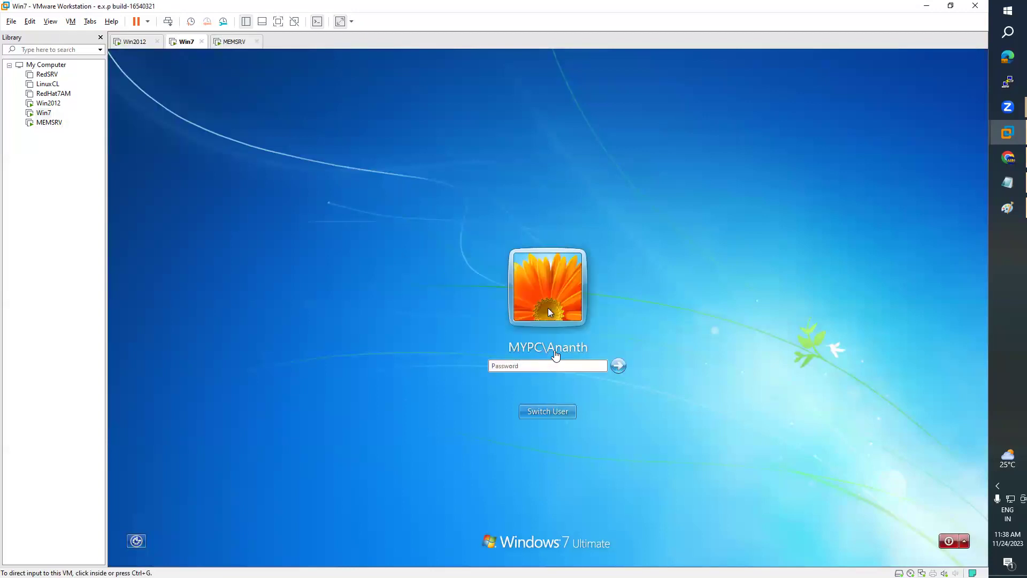
{"action": "left_click", "coordinate": [550, 411]}
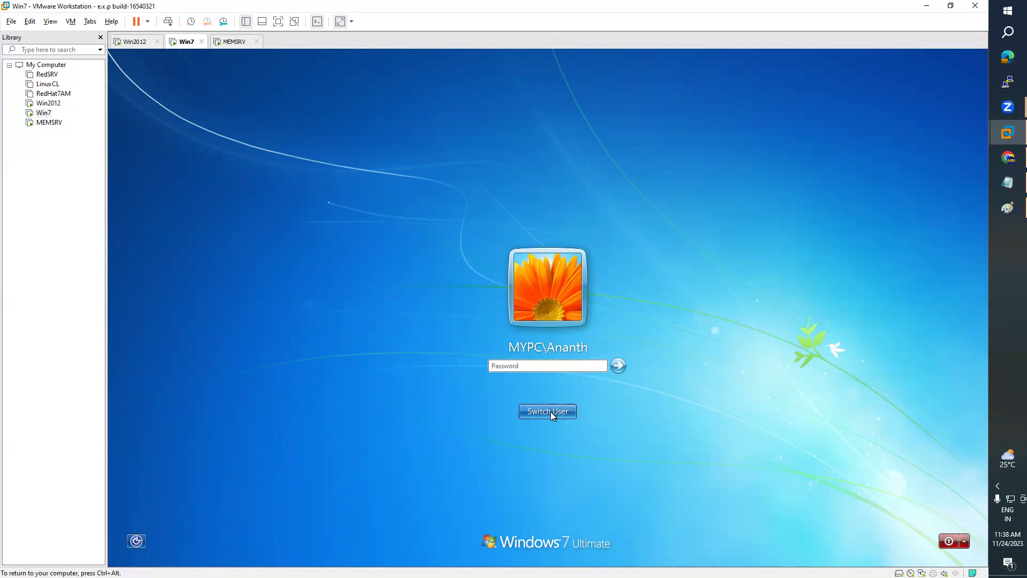
{"action": "left_click", "coordinate": [587, 351]}
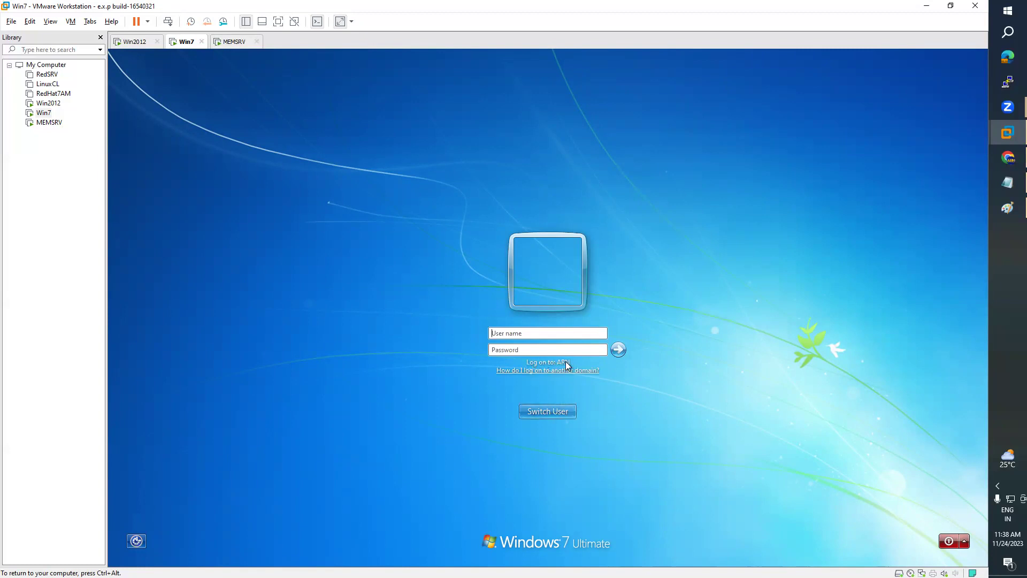
{"action": "left_click", "coordinate": [509, 333]}
{"action": "type", "text": "administratorARN\\P@"}
{"action": "key", "text": "Return"}
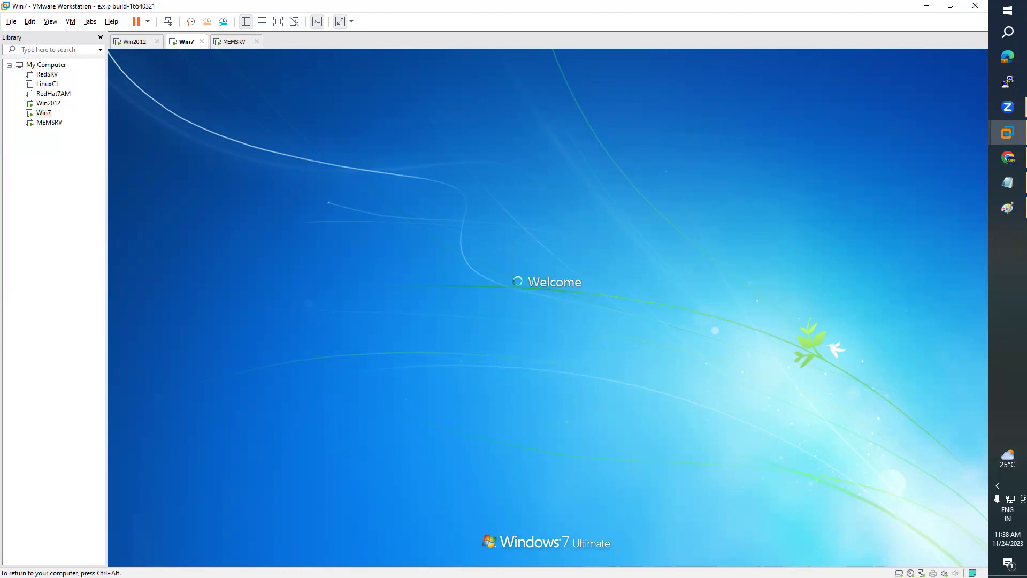
{"action": "key", "text": "ctrl+alt"}
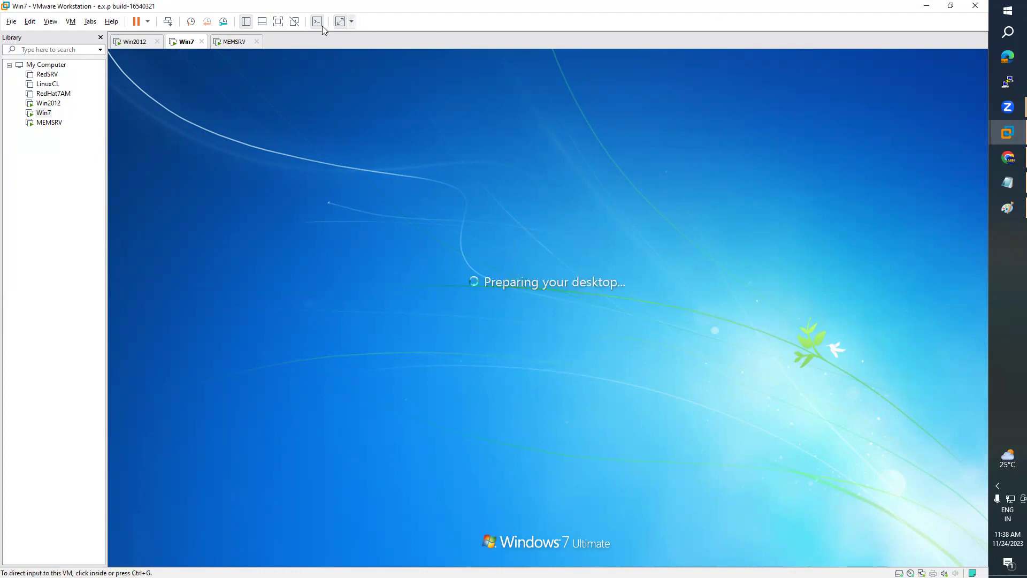
{"action": "left_click", "coordinate": [234, 43]}
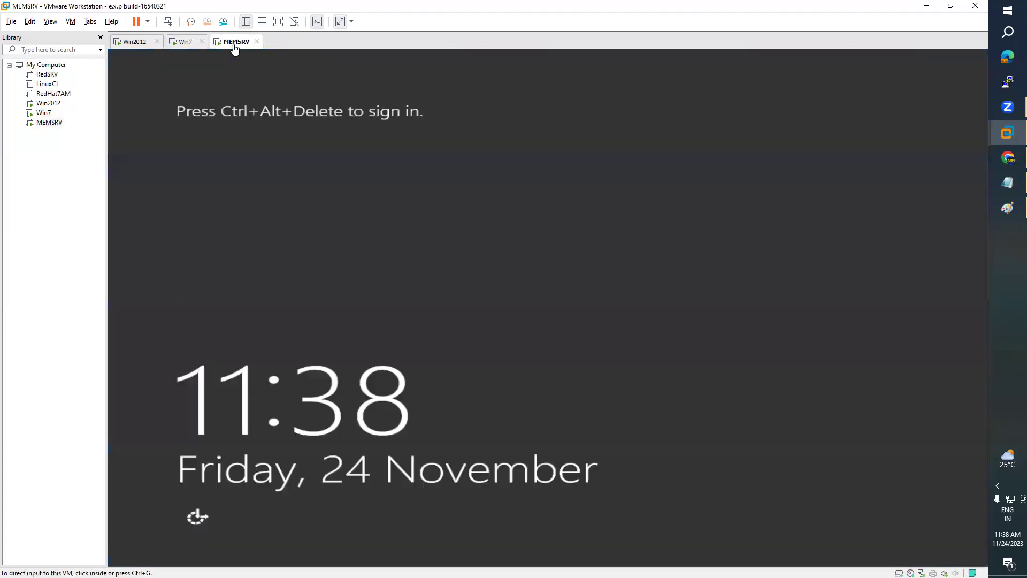
- Send Ctrl+Alt+Del to MEMSRV, enter the Administrator password, and allow network discovery
{"action": "left_click", "coordinate": [71, 22]}
{"action": "left_click", "coordinate": [117, 75]}
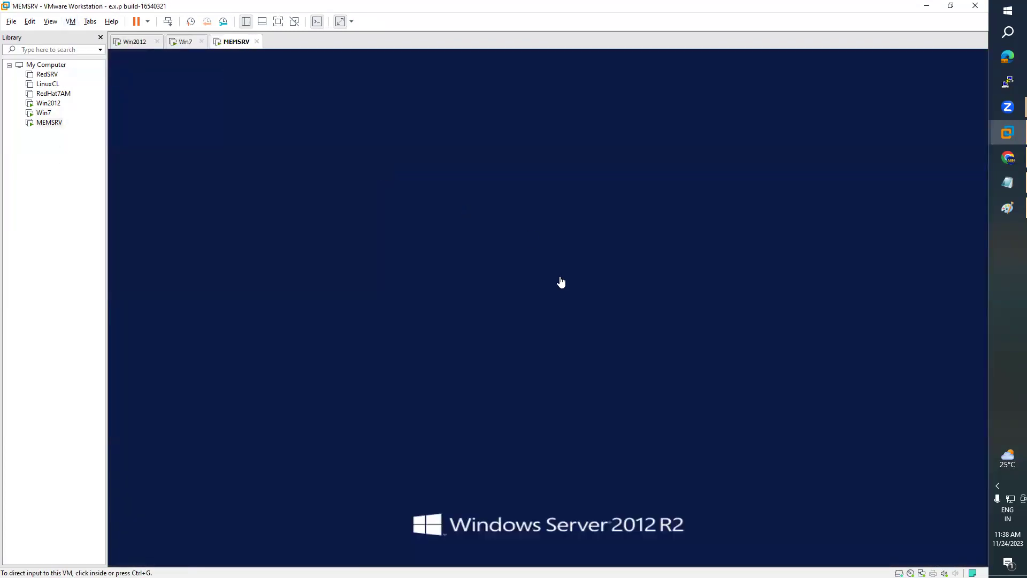
{"action": "left_click", "coordinate": [535, 220]}
{"action": "type", "text": "••••••••••"}
{"action": "key", "text": "Return"}
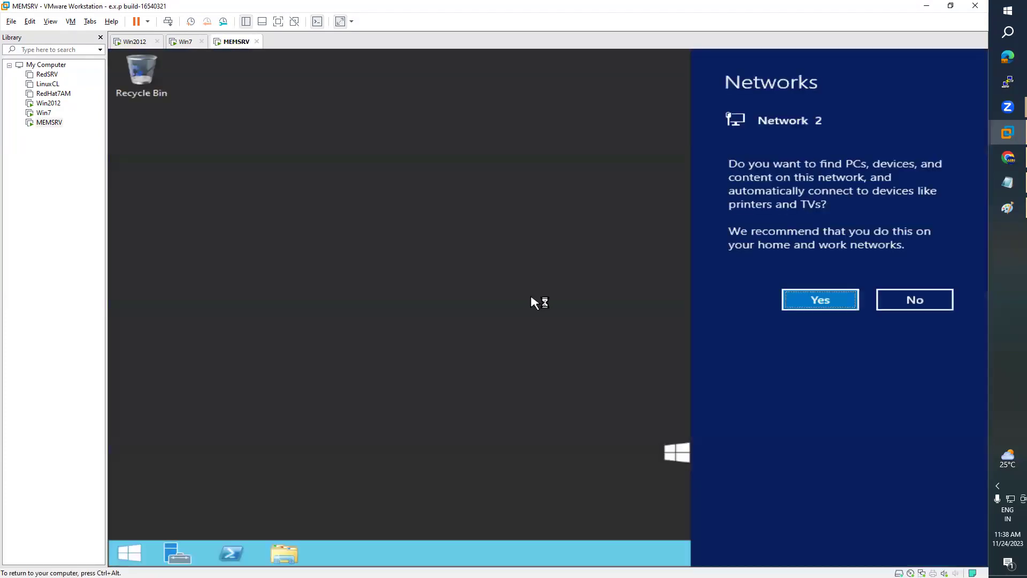
{"action": "left_click", "coordinate": [819, 308]}
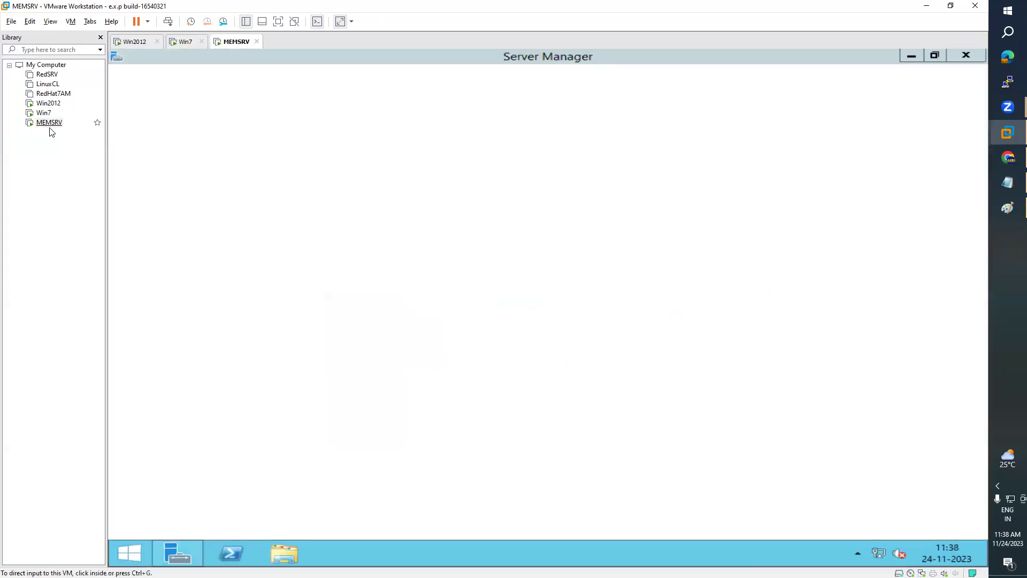
{"action": "right_click", "coordinate": [53, 128]}
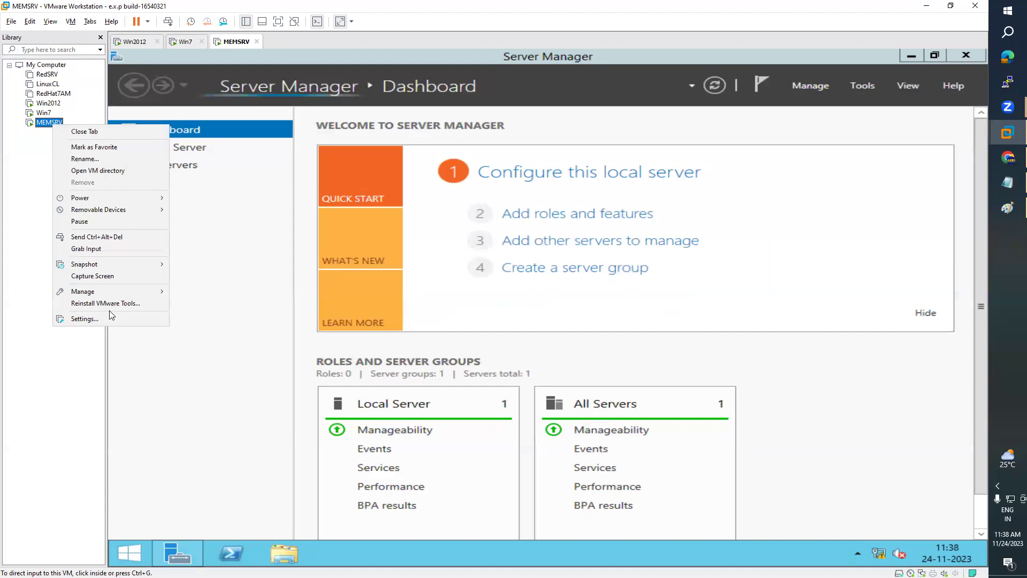
{"action": "left_click", "coordinate": [85, 319]}
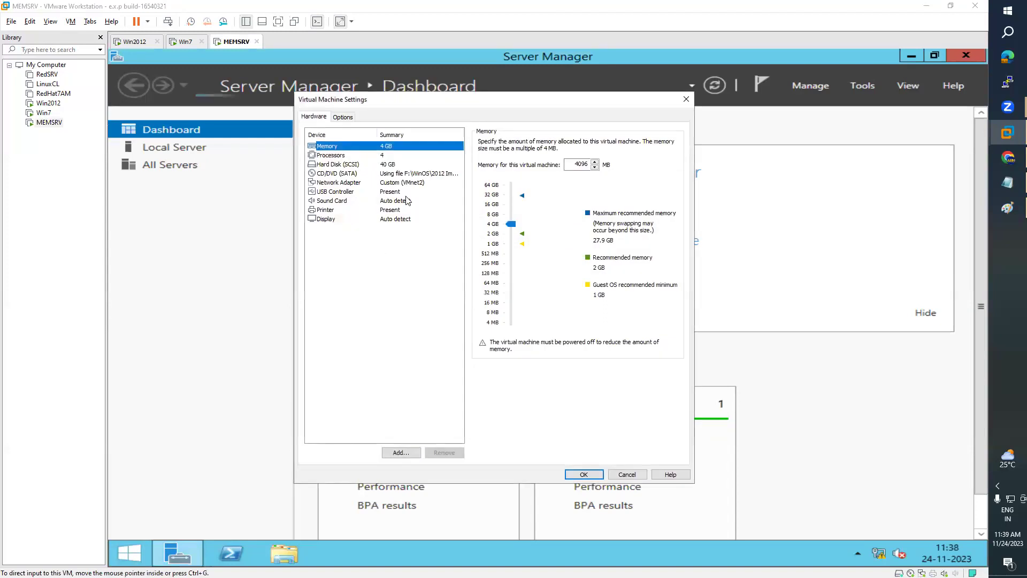
{"action": "left_click", "coordinate": [346, 185]}
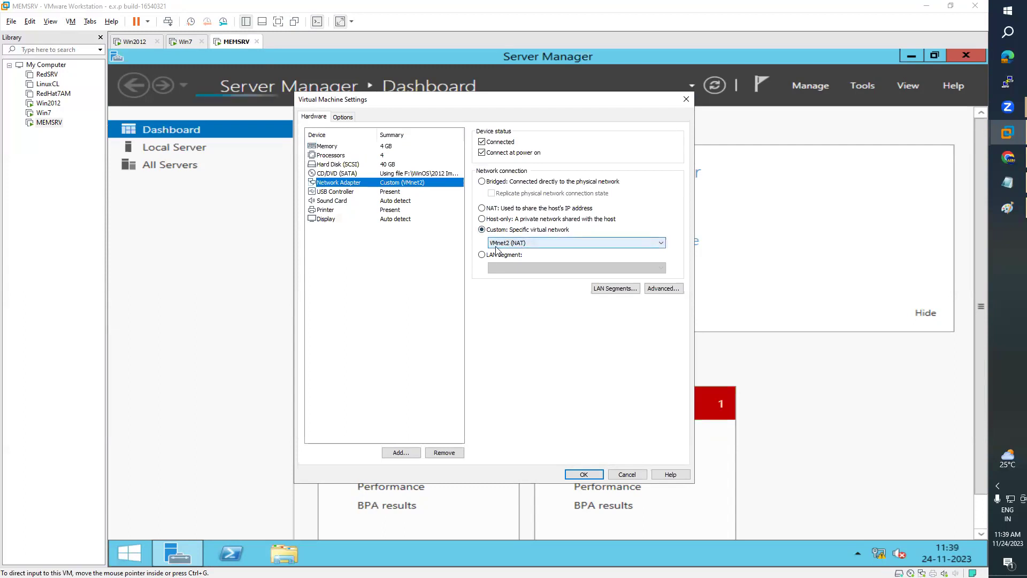
{"action": "left_click", "coordinate": [635, 475]}
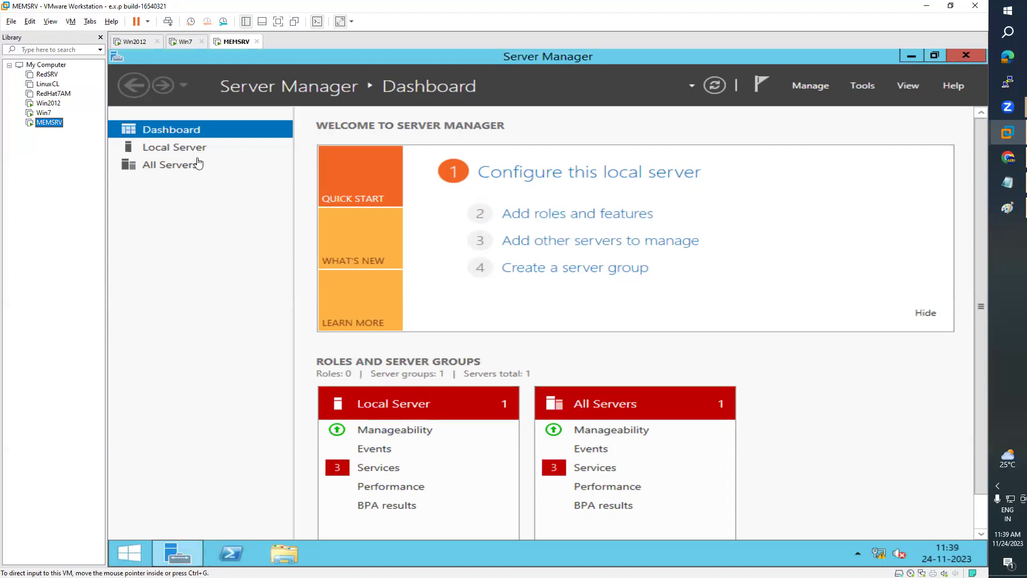
- Cancel Win7's VMware Tools log-off prompt and open MEMSRV's Ethernet0 settings from Local Server
{"action": "left_click", "coordinate": [196, 154]}
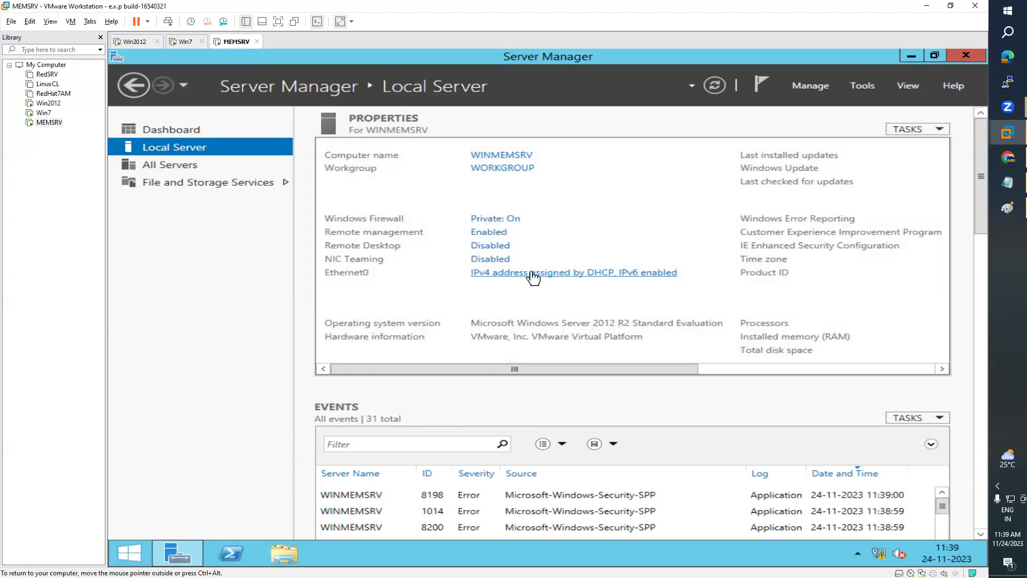
{"action": "key", "text": "ctrl+shift+Tab"}
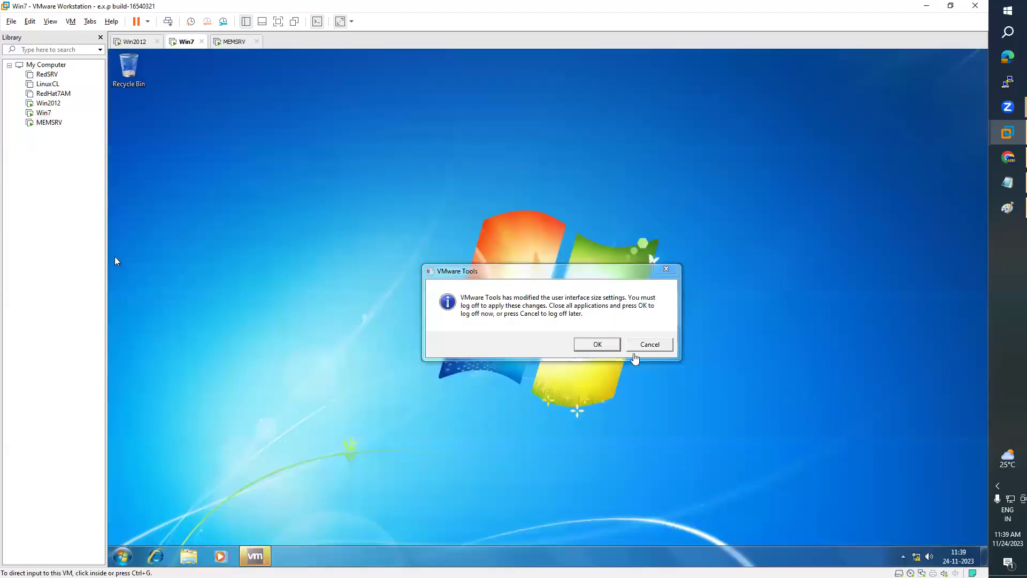
{"action": "left_click", "coordinate": [652, 345]}
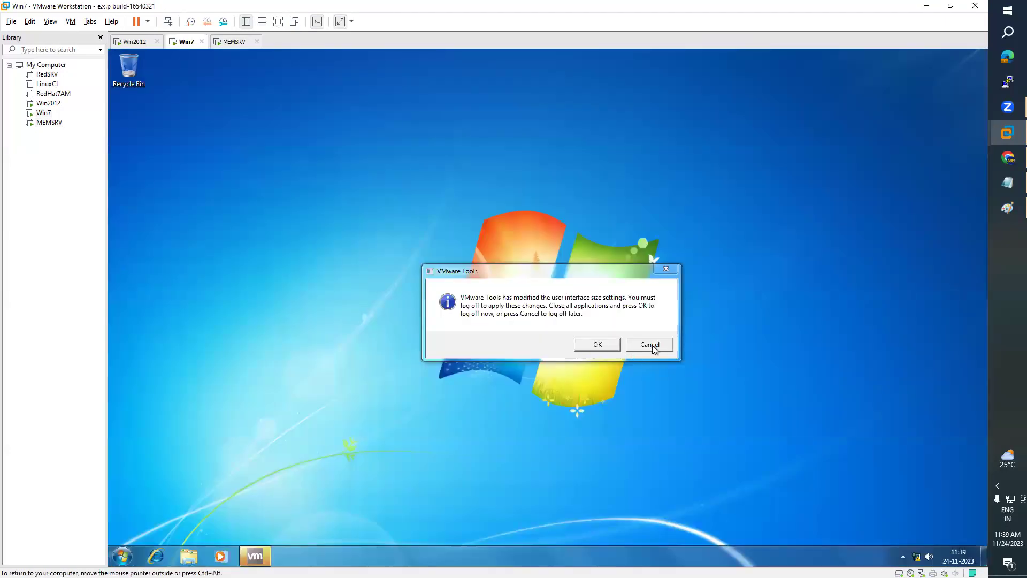
{"action": "left_click", "coordinate": [231, 41]}
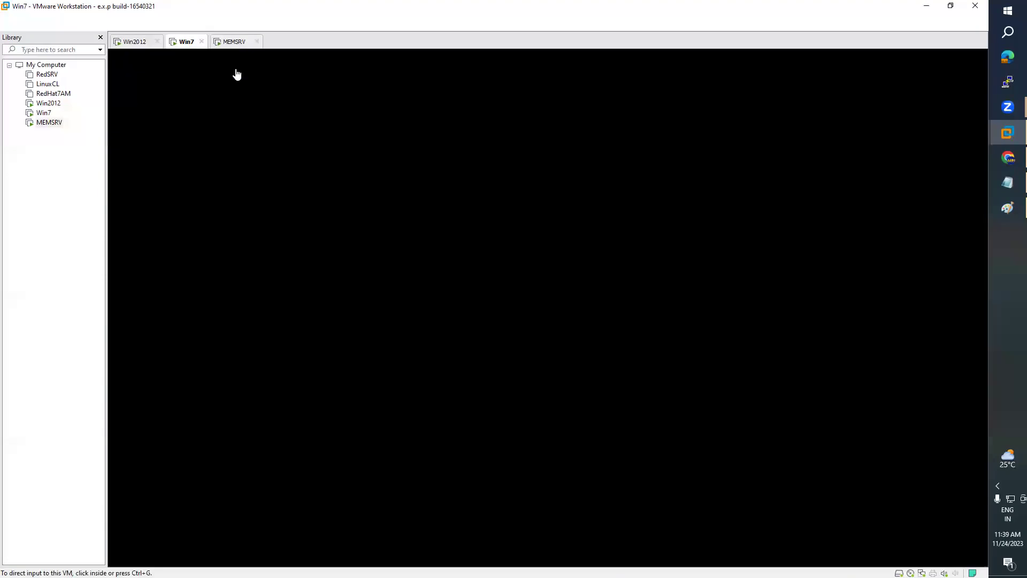
{"action": "left_click", "coordinate": [587, 279]}
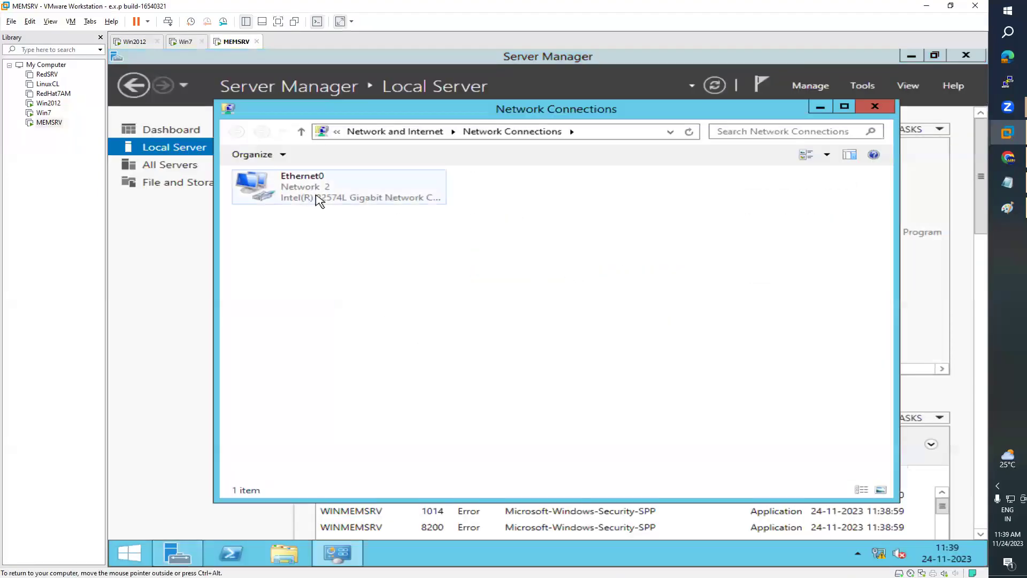
- Give Ethernet0 static IP 192.168.223.22, gateway 192.168.223.1 and DNS 192.168.223.2
{"action": "left_click", "coordinate": [318, 200]}
{"action": "double_click", "coordinate": [318, 200]}
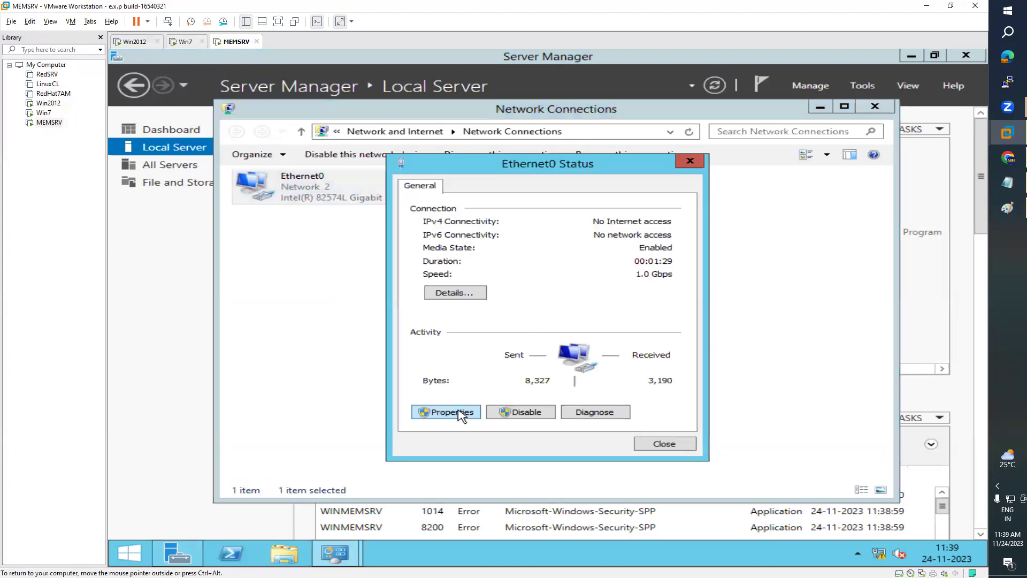
{"action": "left_click", "coordinate": [455, 412]}
{"action": "double_click", "coordinate": [595, 367]}
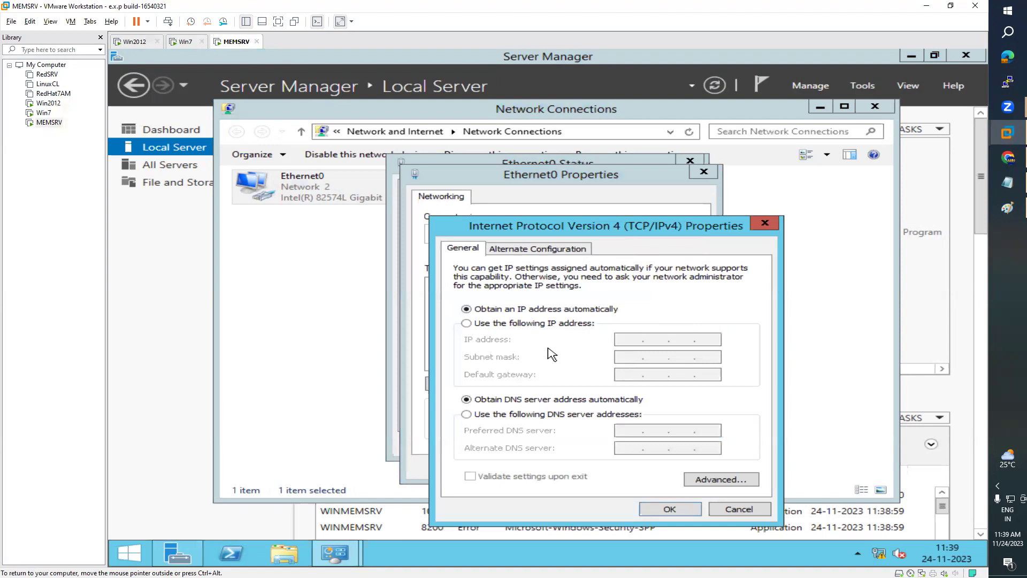
{"action": "left_click", "coordinate": [524, 324]}
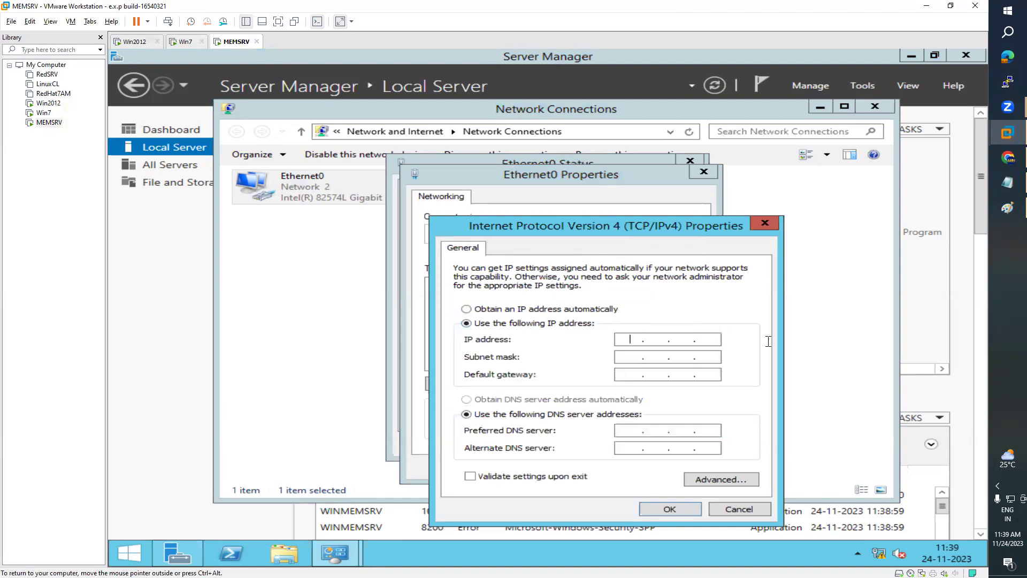
{"action": "type", "text": "192 . 168 . 223 . 22"}
{"action": "key", "text": "Tab"}
{"action": "key", "text": "Tab"}
{"action": "key", "text": "Tab"}
{"action": "key", "text": "Tab"}
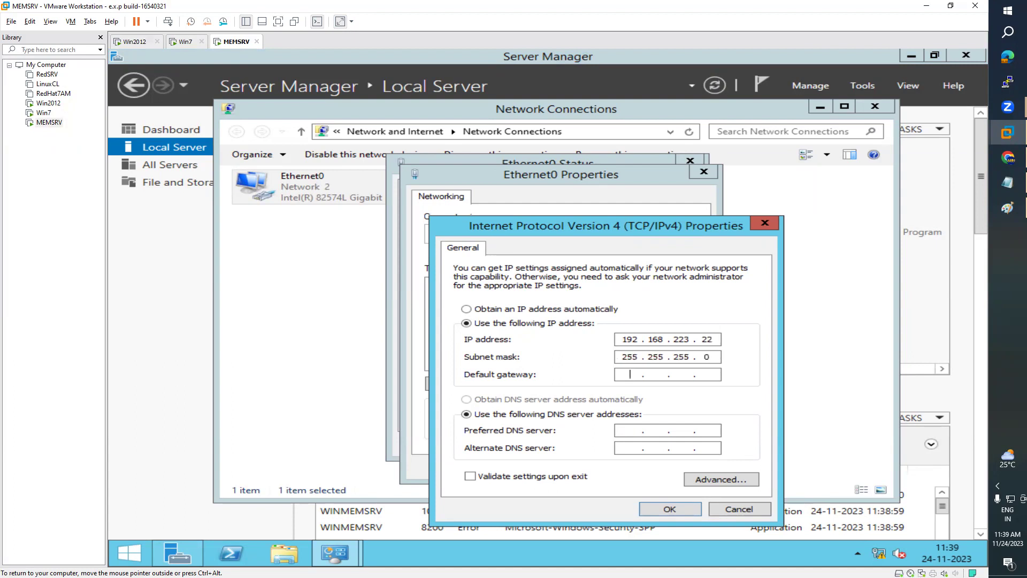
{"action": "type", "text": "192168"}
{"action": "left_click", "coordinate": [619, 380]}
{"action": "type", "text": "192 . 168 . 223 . 1"}
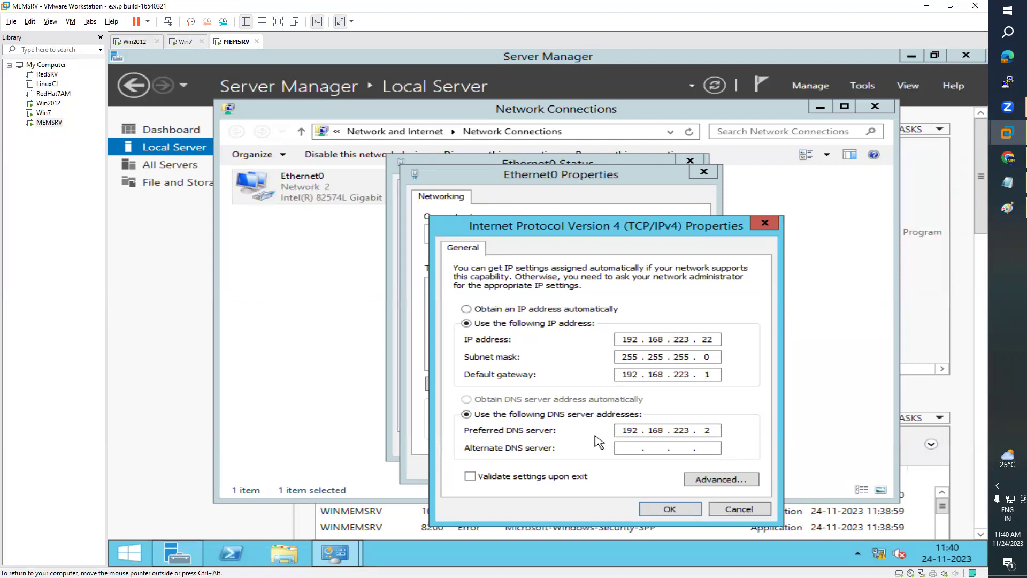
- Save the adapter settings, close the network windows, and allow discovery on the new network
{"action": "left_click", "coordinate": [669, 512]}
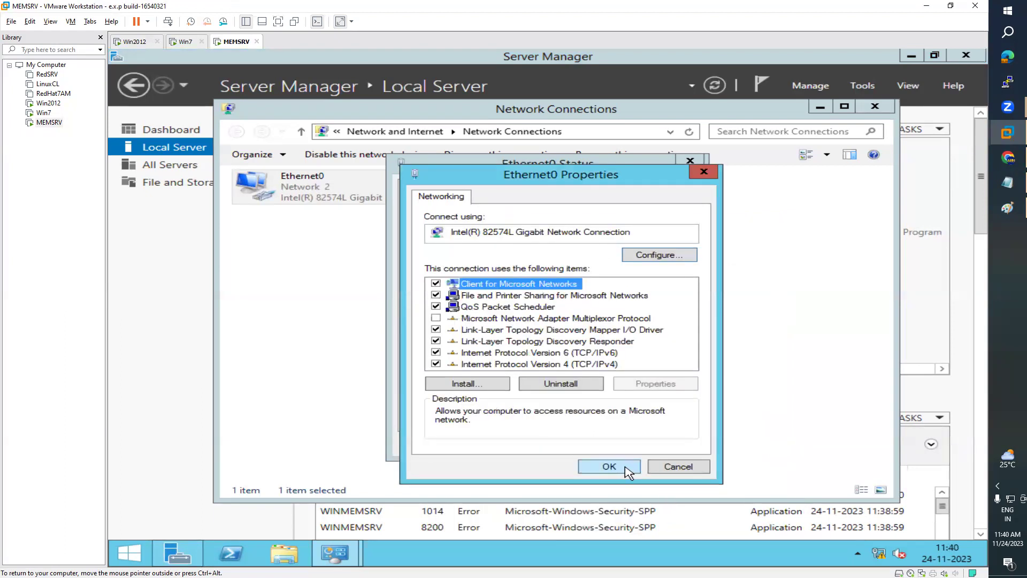
{"action": "left_click", "coordinate": [626, 469]}
{"action": "left_click", "coordinate": [667, 445]}
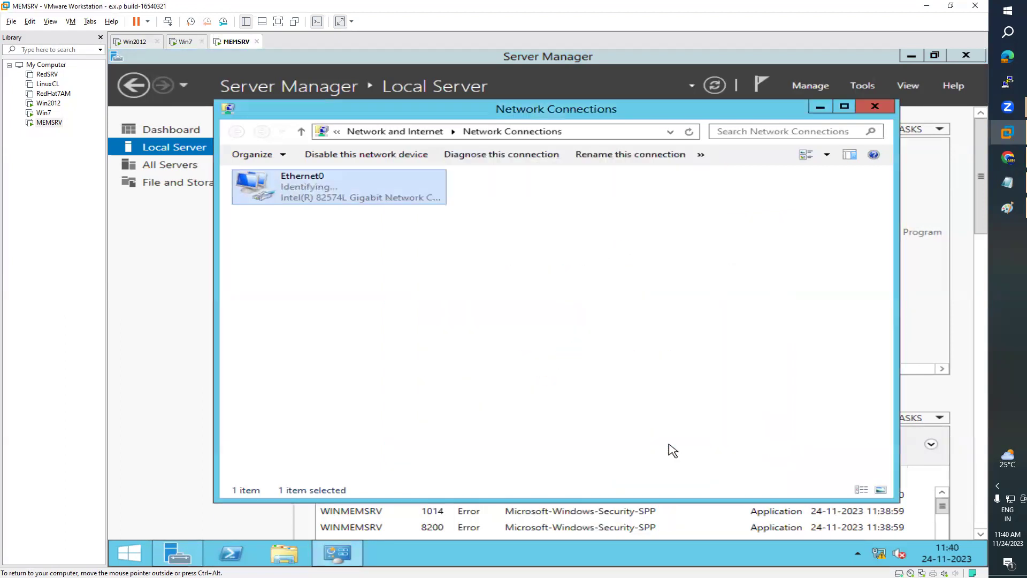
{"action": "left_click", "coordinate": [876, 109]}
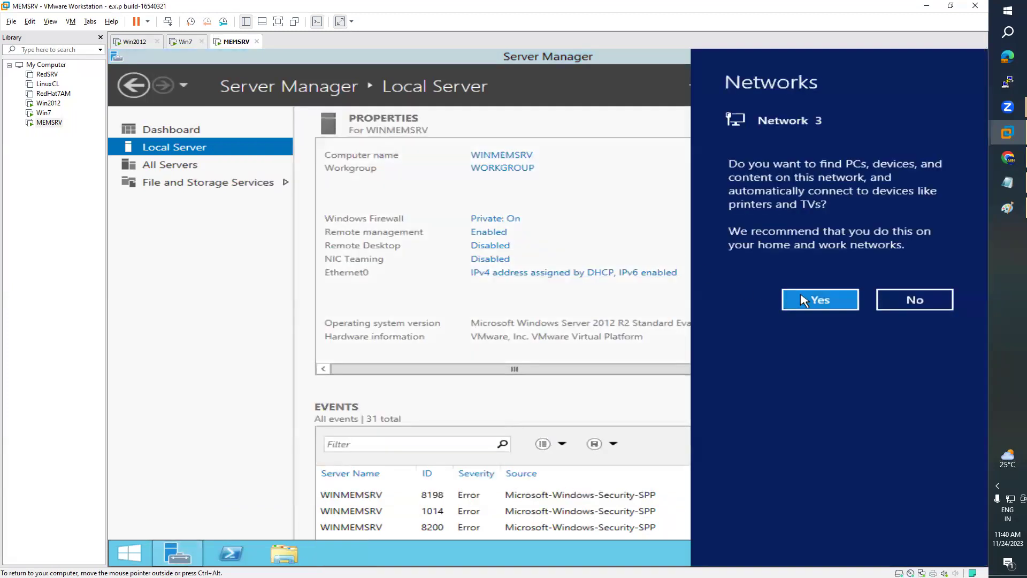
{"action": "left_click", "coordinate": [787, 300]}
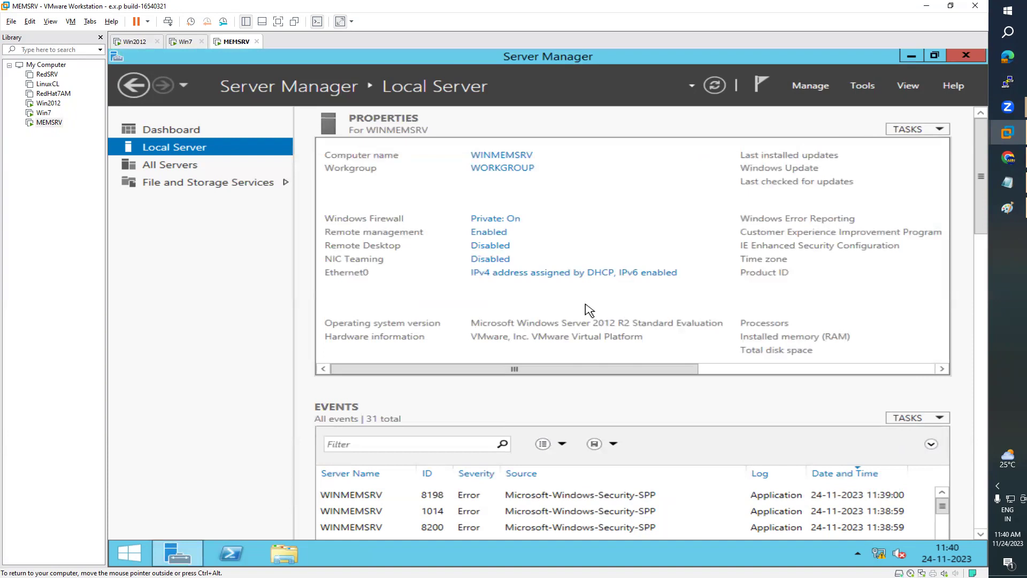
- Refresh Local Server and launch Command Prompt from a Start search for 'command'
{"action": "left_click", "coordinate": [714, 86]}
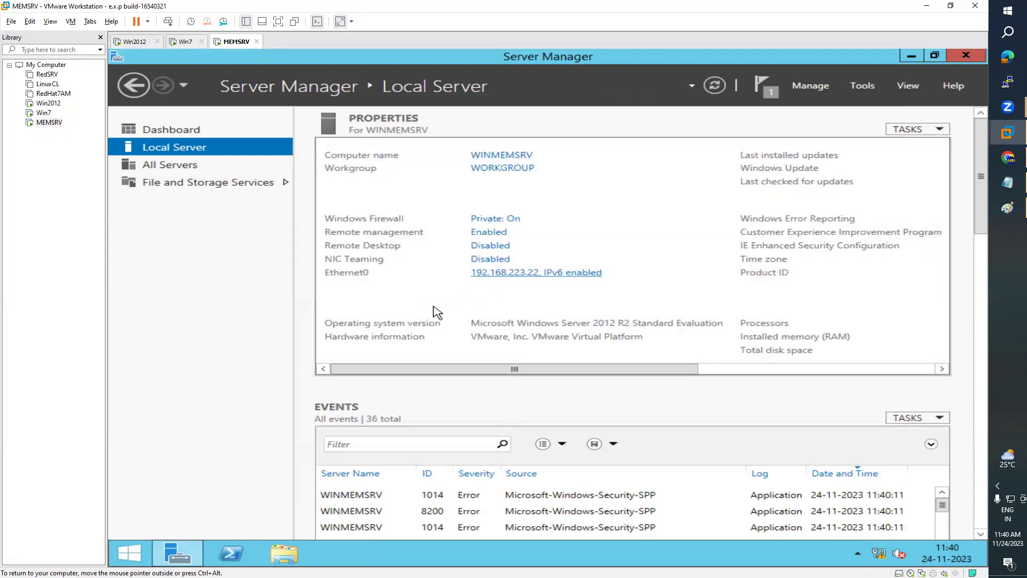
{"action": "left_click", "coordinate": [131, 552]}
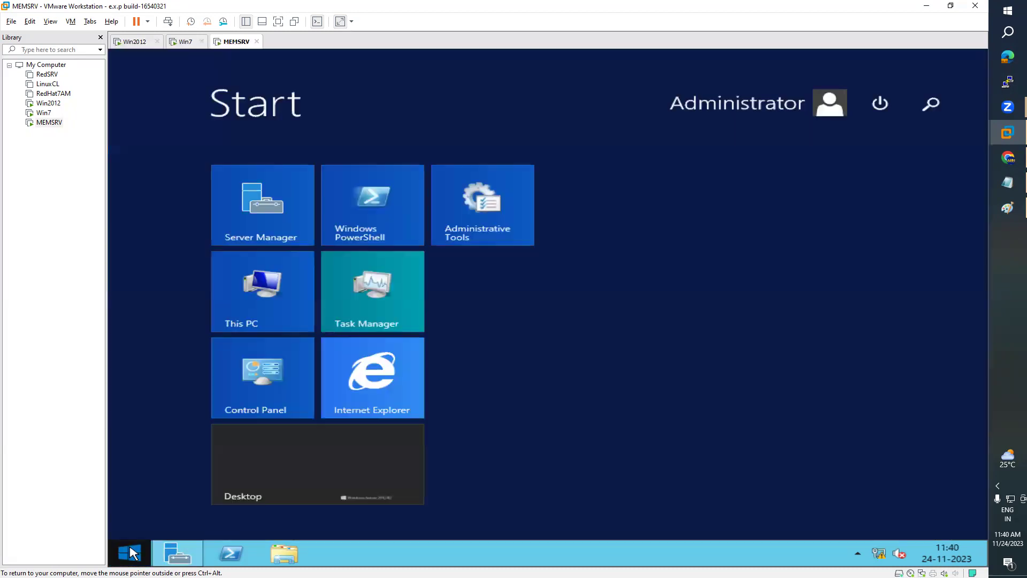
{"action": "left_click", "coordinate": [930, 103]}
{"action": "type", "text": "c"}
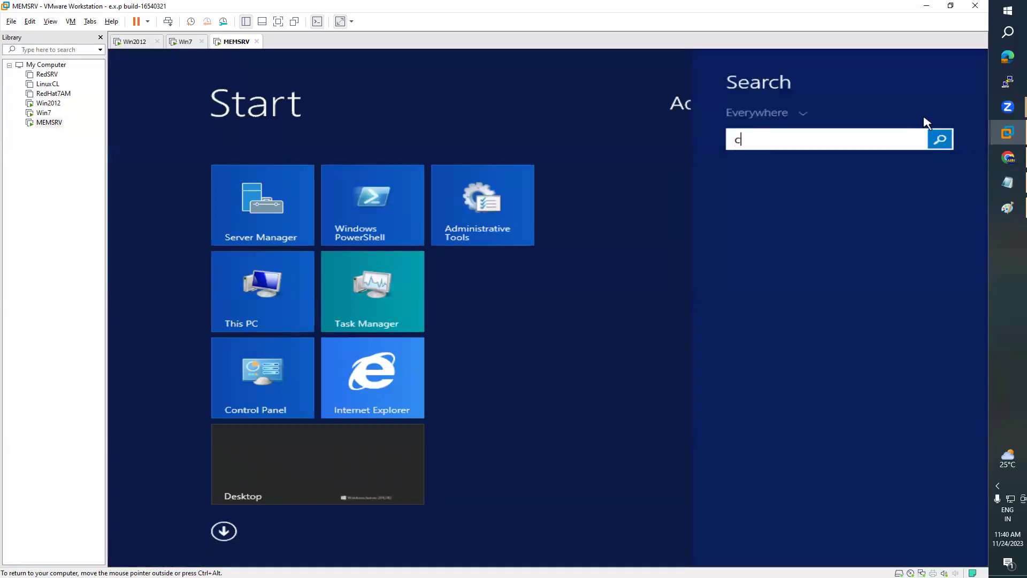
{"action": "type", "text": "ommand"}
{"action": "left_click", "coordinate": [802, 199]}
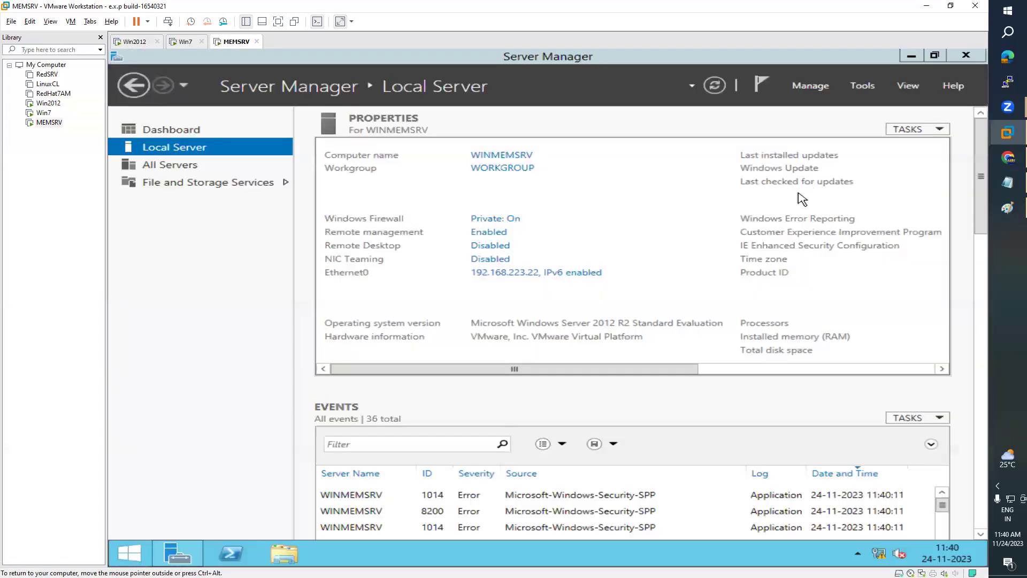
{"action": "left_click_drag", "start_coordinate": [599, 131], "coordinate": [612, 303]}
{"action": "left_click_drag", "start_coordinate": [543, 293], "coordinate": [574, 175]}
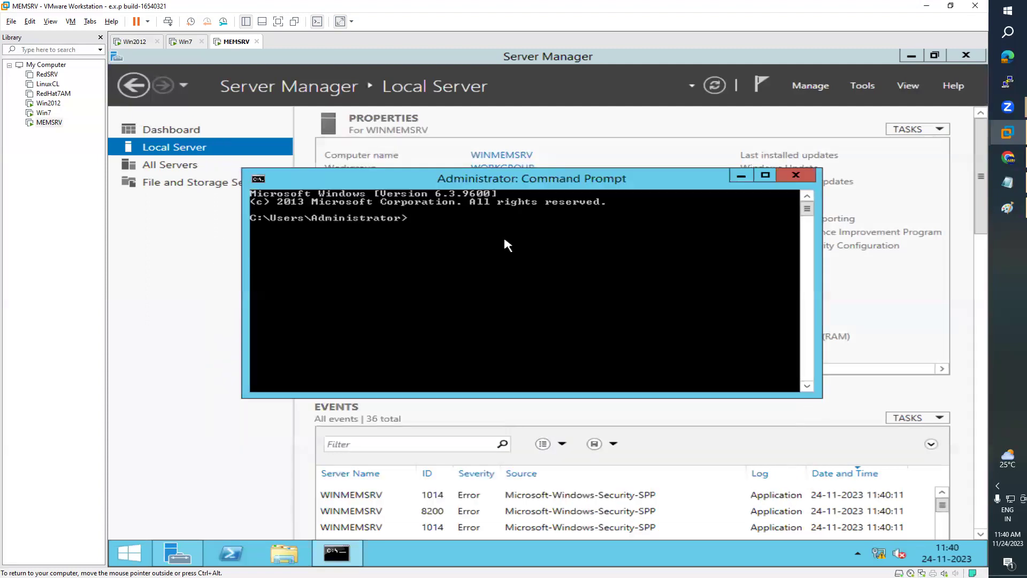
- Ping 192.168.223.2 and run ipconfig to confirm address 192.168.223.22
{"action": "type", "text": "ping 192.168.223.2"}
{"action": "key", "text": "Return"}
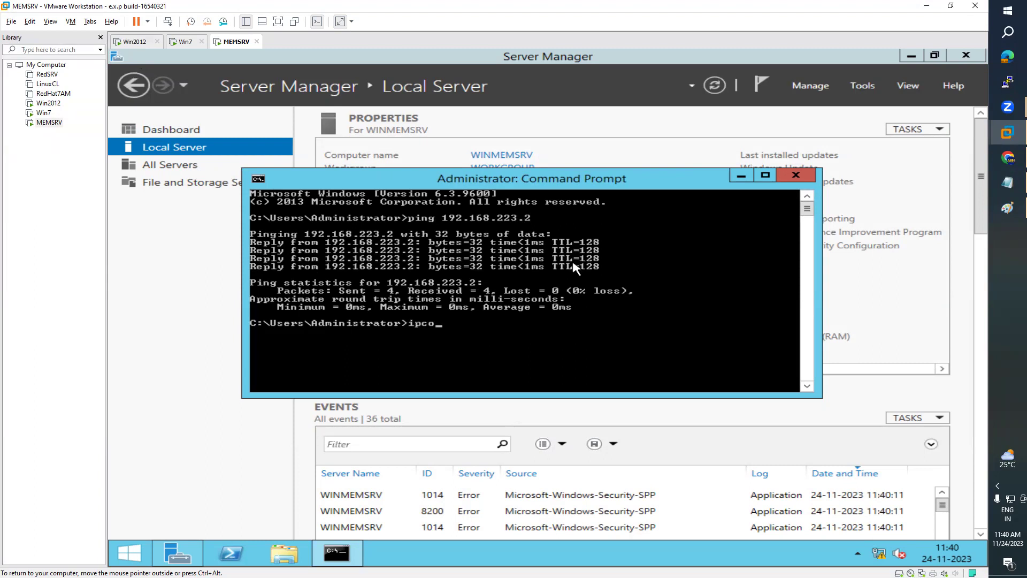
{"action": "type", "text": "g"}
{"action": "key", "text": "Return"}
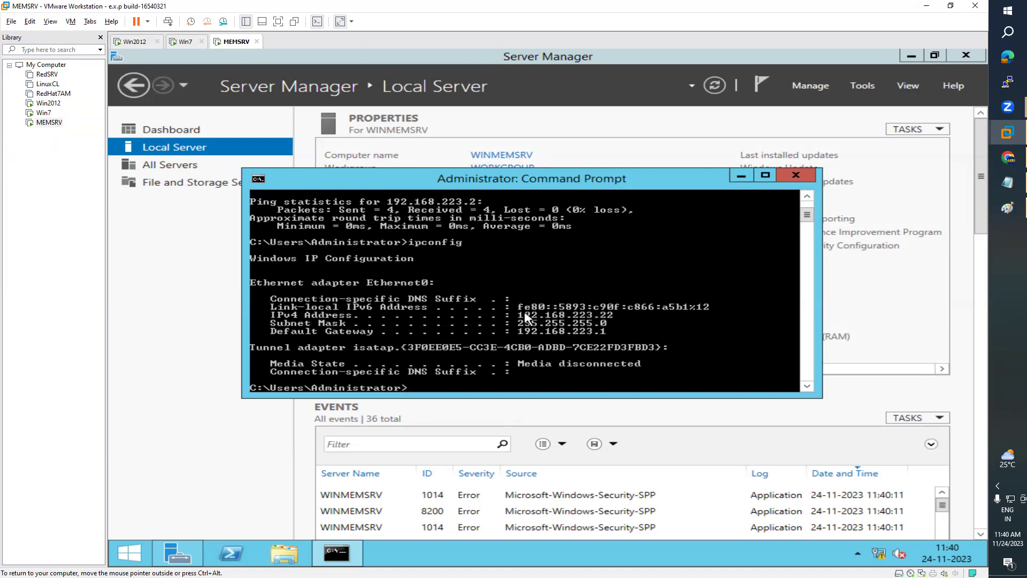
{"action": "left_click", "coordinate": [258, 180]}
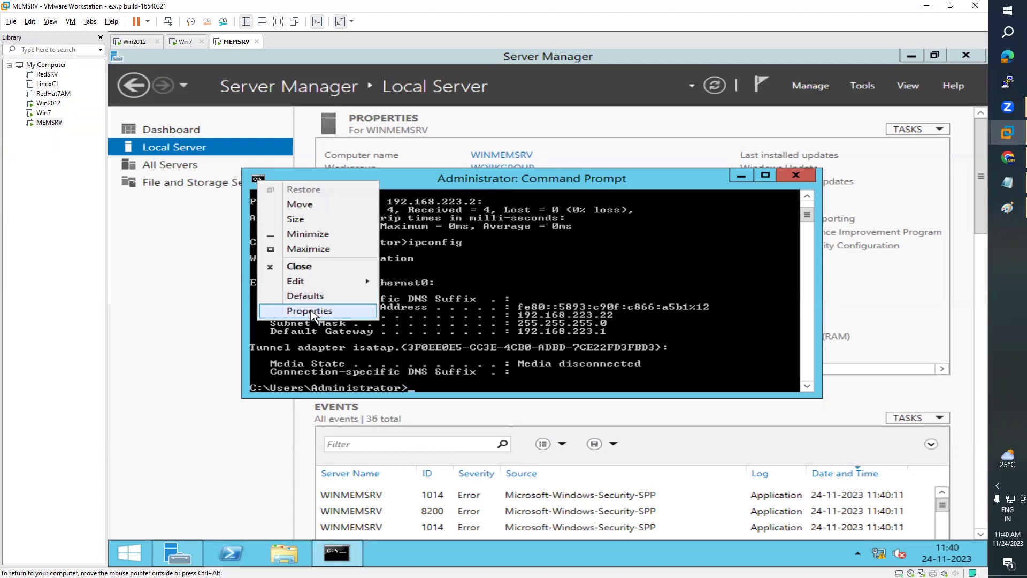
- Set MEMSRV's command prompt font to 12x16, maximize the window, and switch to Win2012
{"action": "left_click", "coordinate": [314, 311]}
{"action": "left_click", "coordinate": [332, 212]}
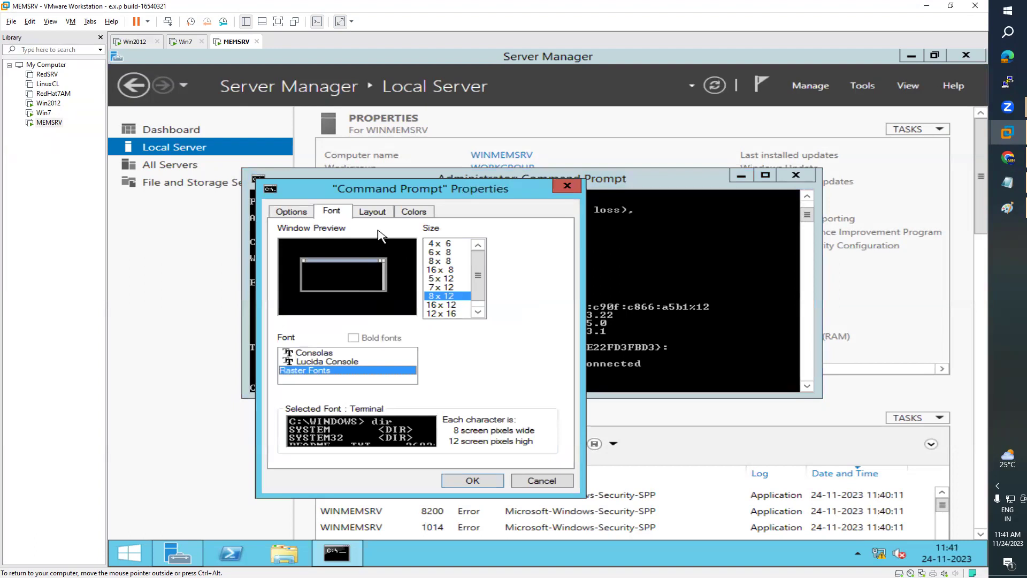
{"action": "left_click", "coordinate": [308, 214]}
{"action": "left_click", "coordinate": [333, 214]}
{"action": "left_click", "coordinate": [479, 315]}
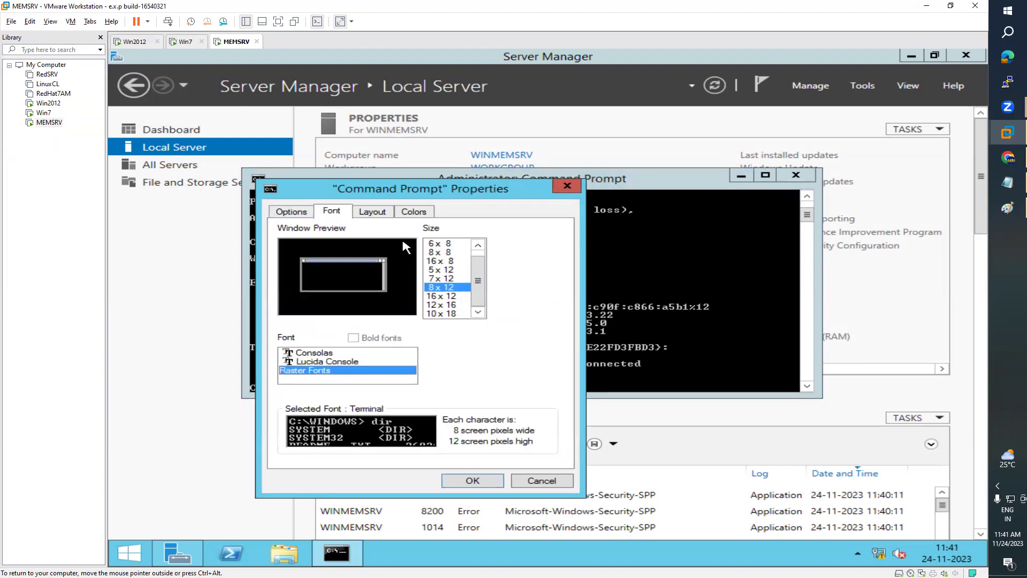
{"action": "left_click", "coordinate": [373, 215]}
{"action": "left_click", "coordinate": [417, 213]}
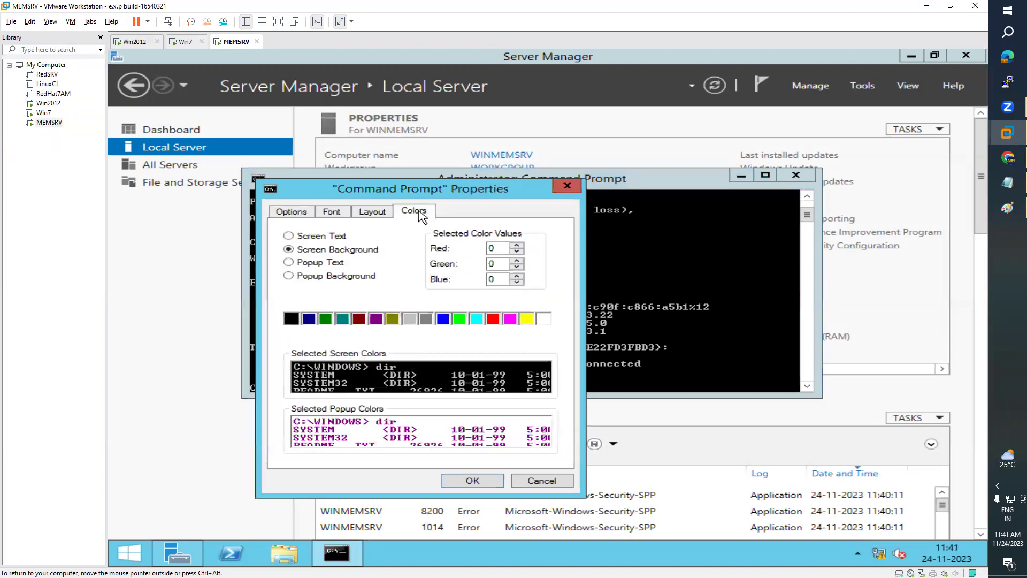
{"action": "left_click", "coordinate": [373, 214]}
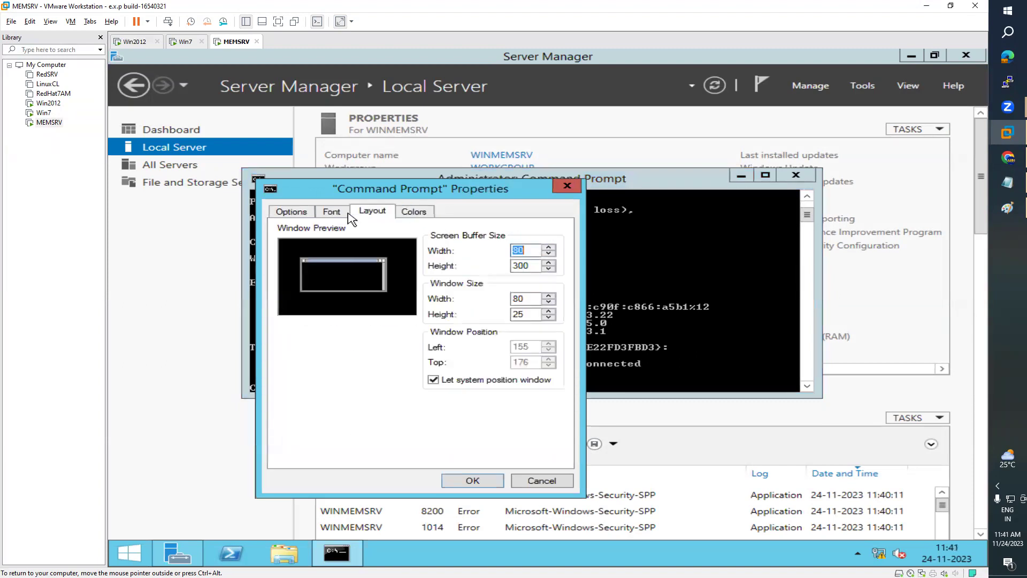
{"action": "left_click", "coordinate": [333, 214]}
{"action": "left_click", "coordinate": [447, 305]}
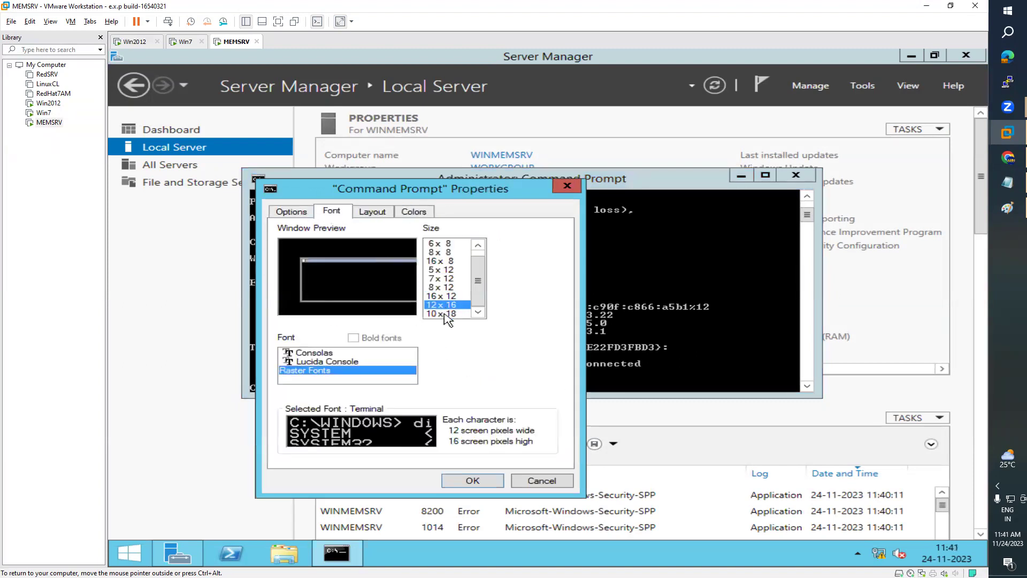
{"action": "left_click", "coordinate": [472, 480]}
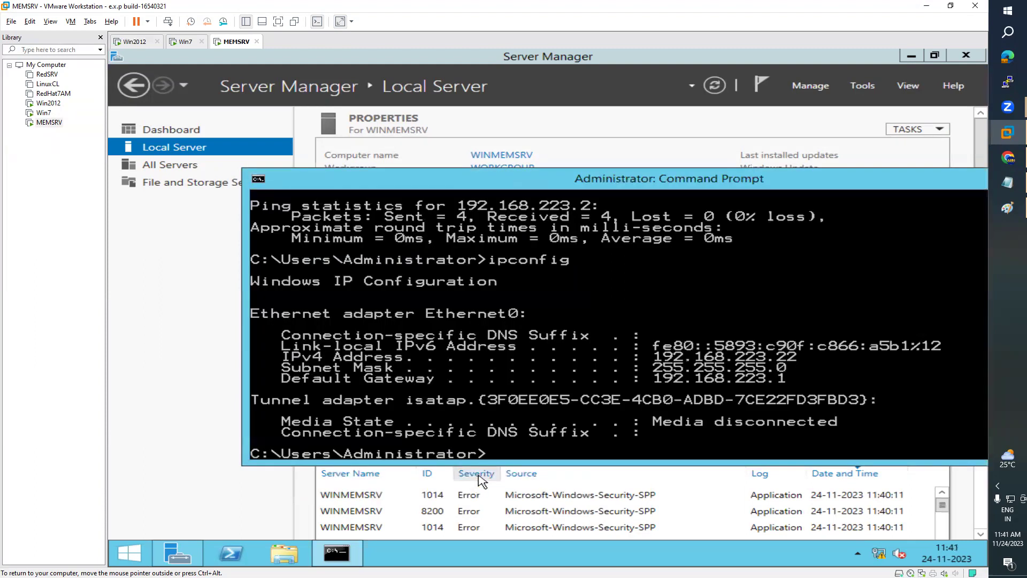
{"action": "double_click", "coordinate": [791, 182]}
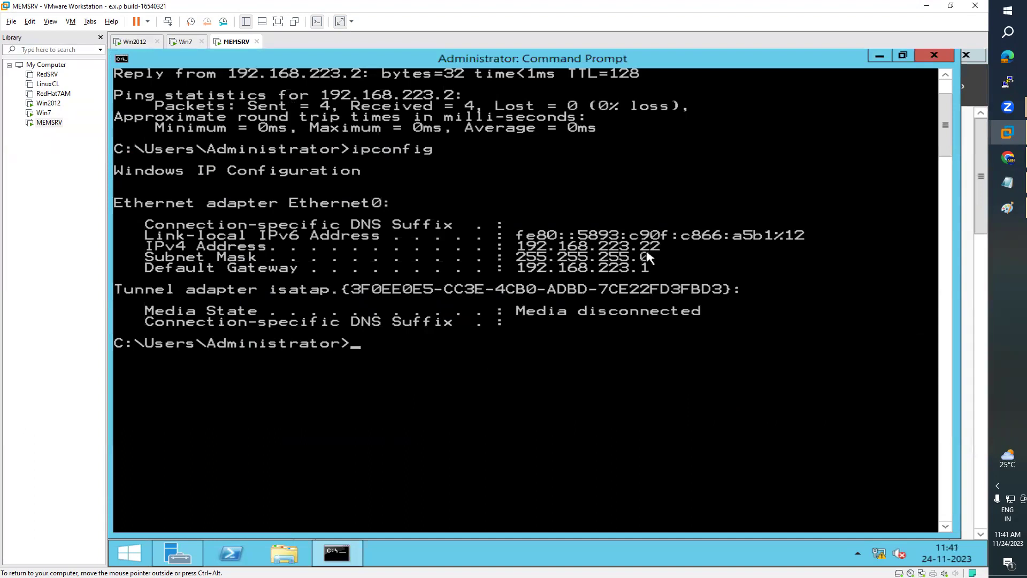
{"action": "left_click", "coordinate": [135, 42]}
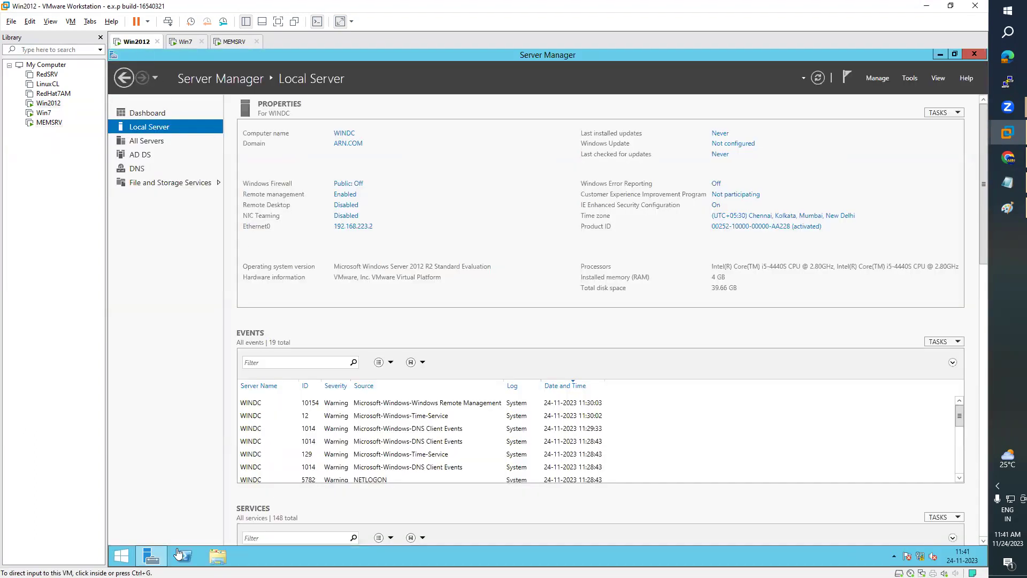
- On Win2012, open Command Prompt, set its font to 12x16, and run 'ping 192.168.223.22'
{"action": "left_click", "coordinate": [122, 557]}
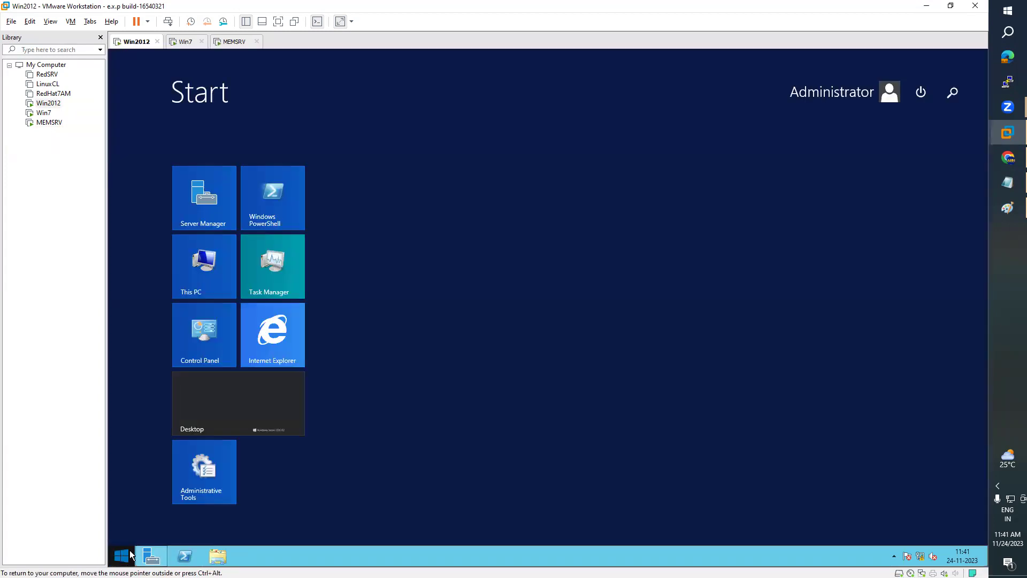
{"action": "left_click", "coordinate": [954, 92]}
{"action": "type", "text": "command"}
{"action": "key", "text": "Return"}
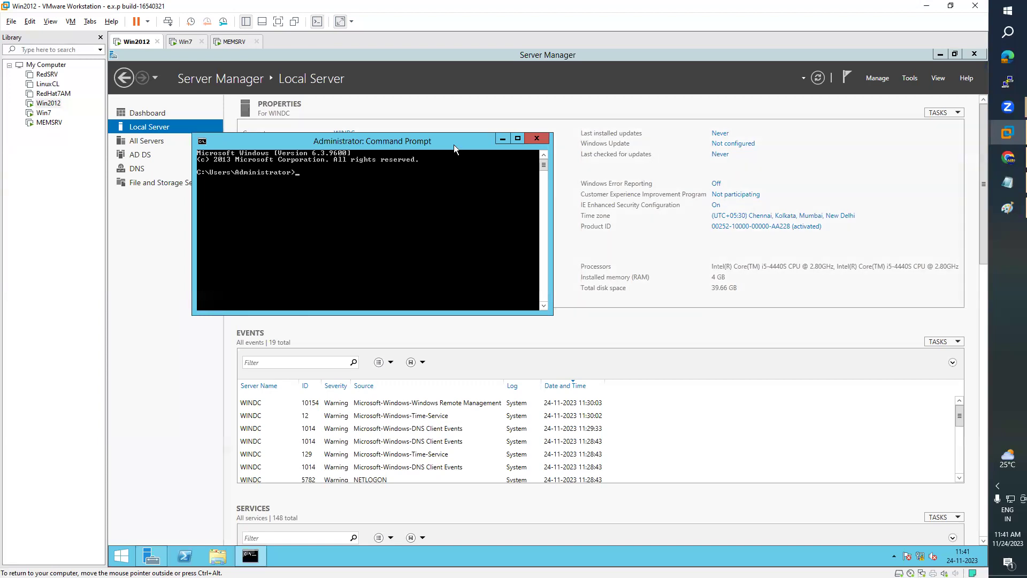
{"action": "right_click", "coordinate": [453, 144]}
{"action": "left_click", "coordinate": [491, 246]}
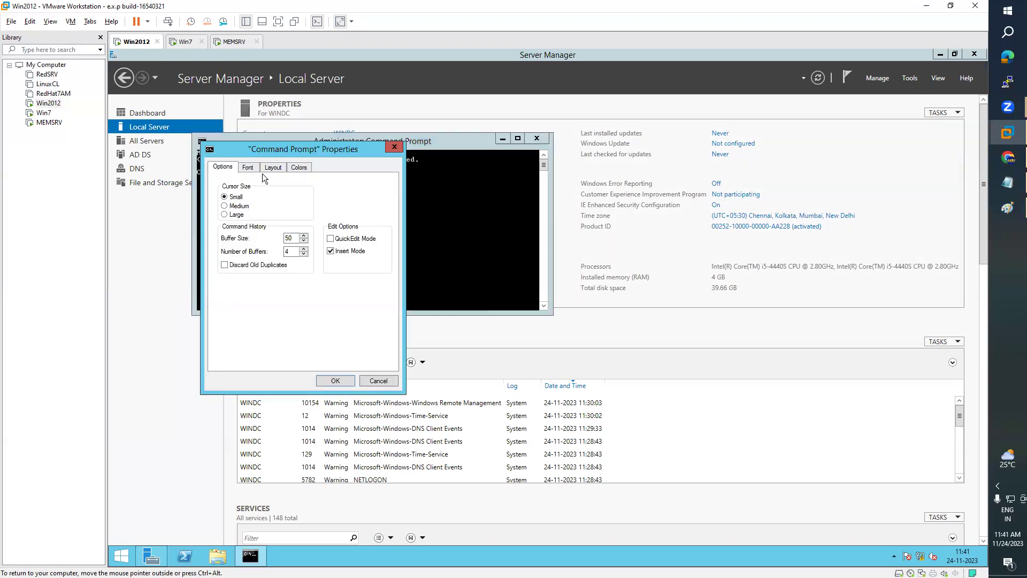
{"action": "left_click", "coordinate": [248, 167]}
{"action": "left_click", "coordinate": [318, 247]}
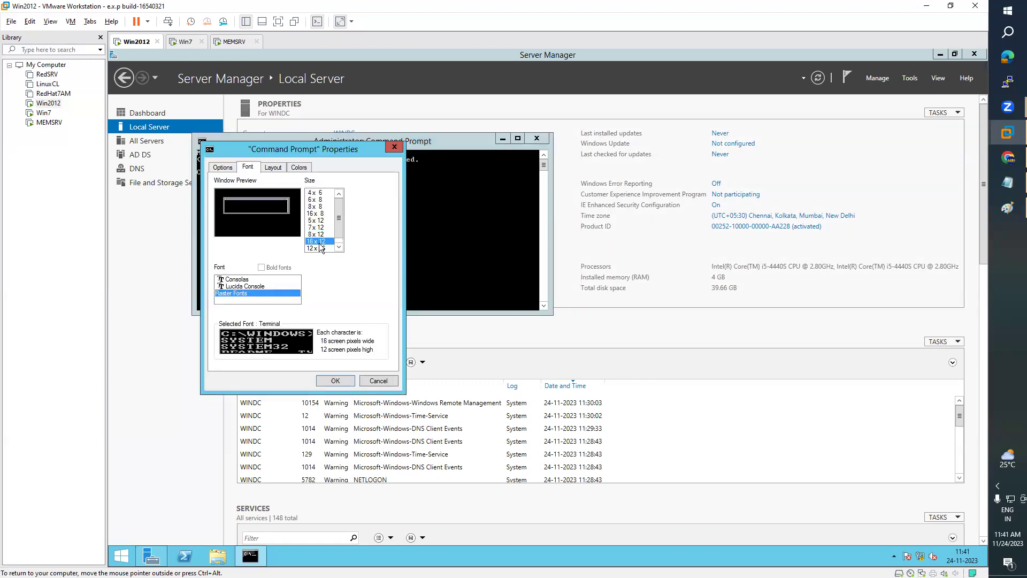
{"action": "left_click", "coordinate": [336, 380]}
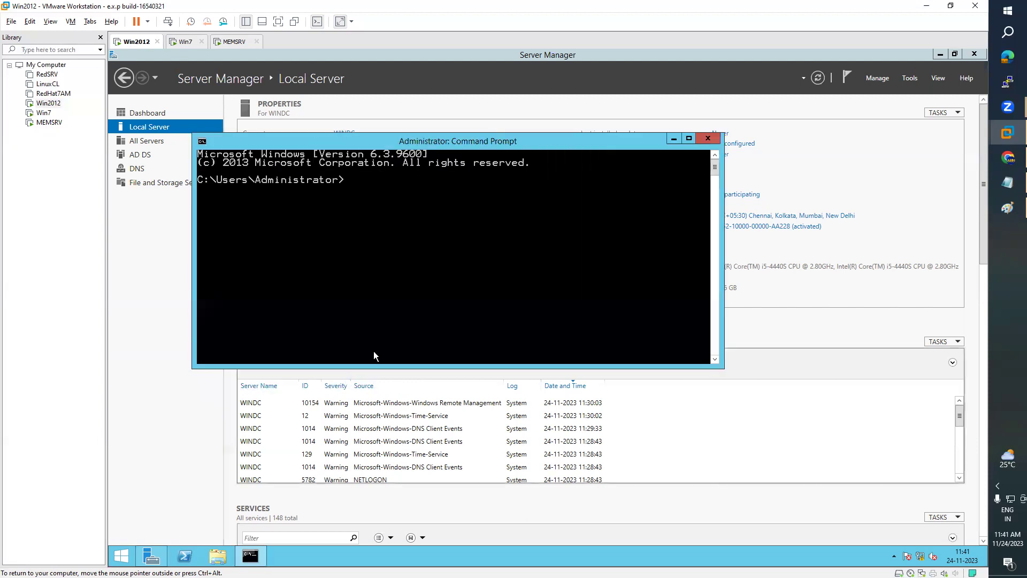
{"action": "type", "text": "pin"}
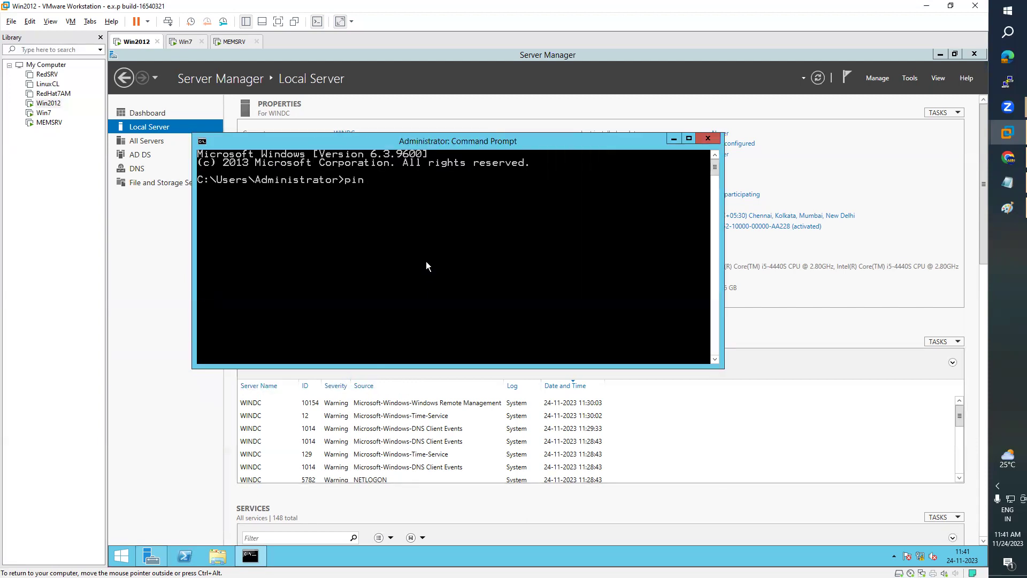
{"action": "type", "text": "g 192.168.223.22"}
{"action": "key", "text": "Return"}
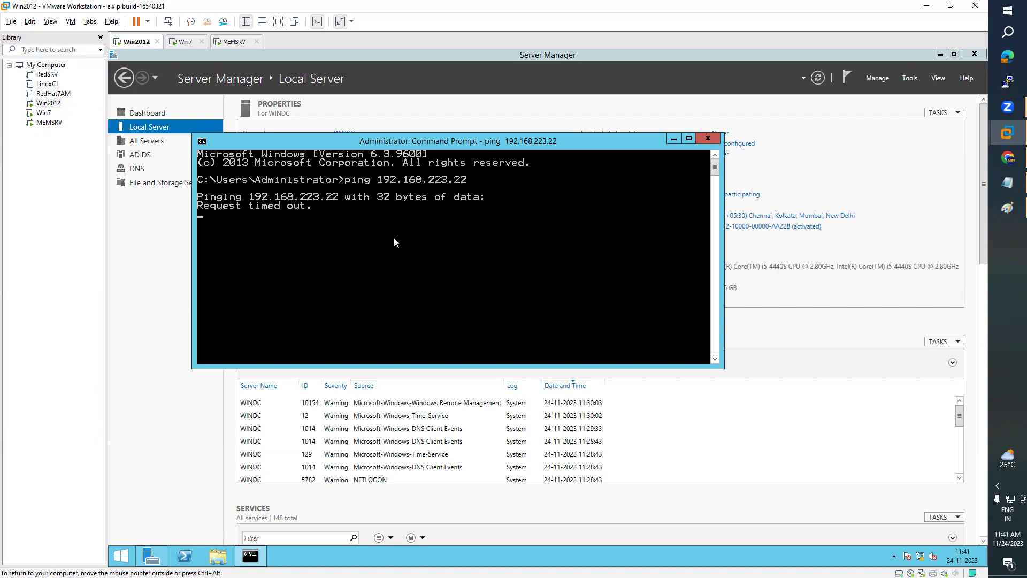
- Rerun MEMSRV's ping to 192.168.223.2, compare with Win2012's failed ping, and return to MEMSRV
{"action": "left_click", "coordinate": [236, 43]}
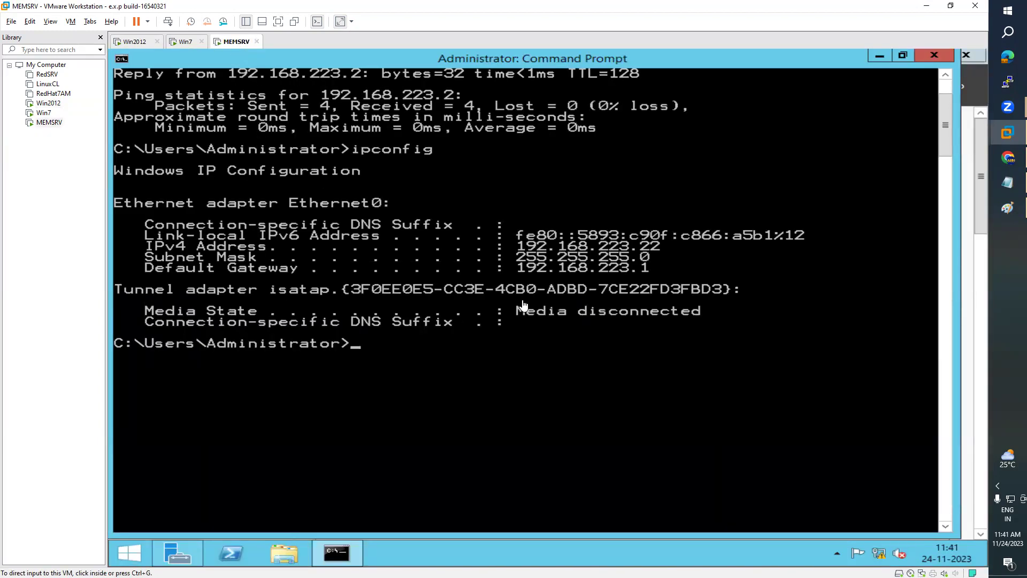
{"action": "left_click", "coordinate": [522, 275]}
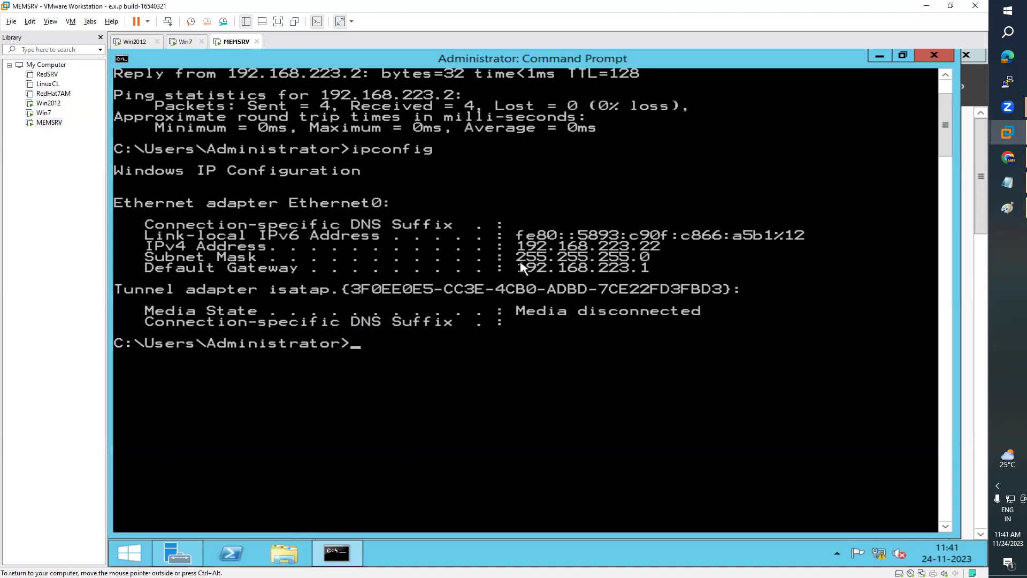
{"action": "key", "text": "Up"}
{"action": "key", "text": "Up"}
{"action": "key", "text": "Return"}
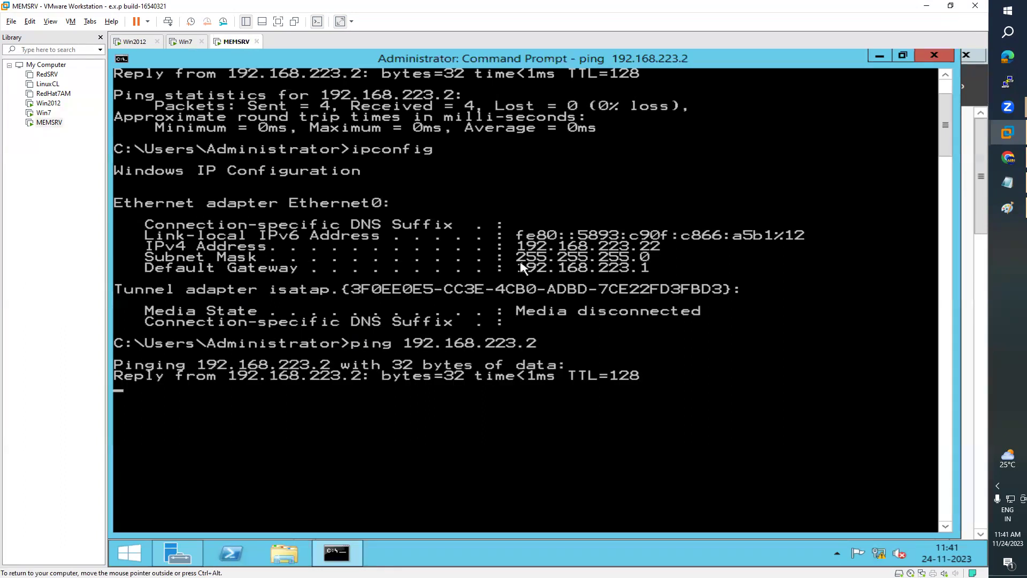
{"action": "left_click", "coordinate": [135, 41]}
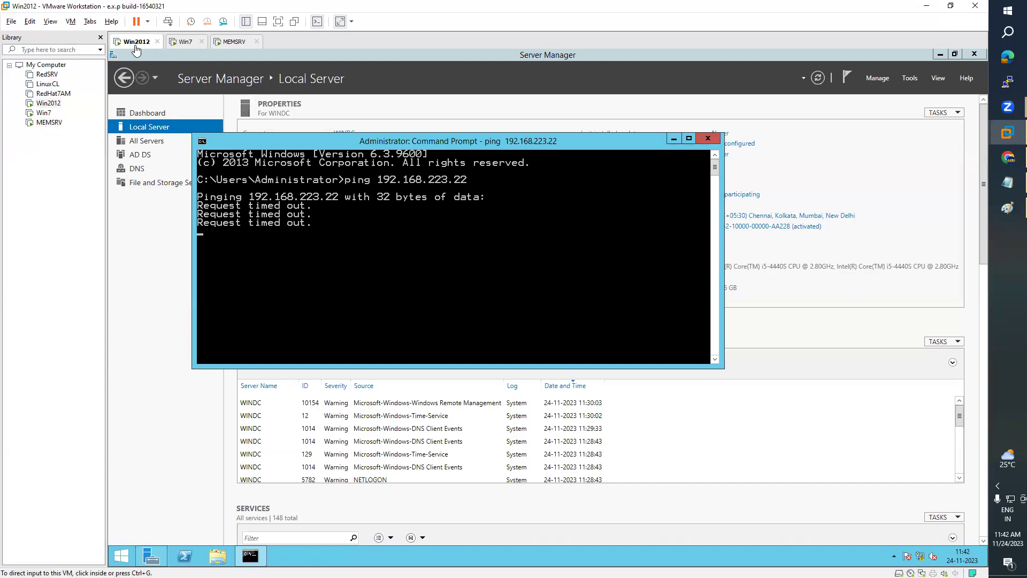
{"action": "left_click", "coordinate": [232, 42]}
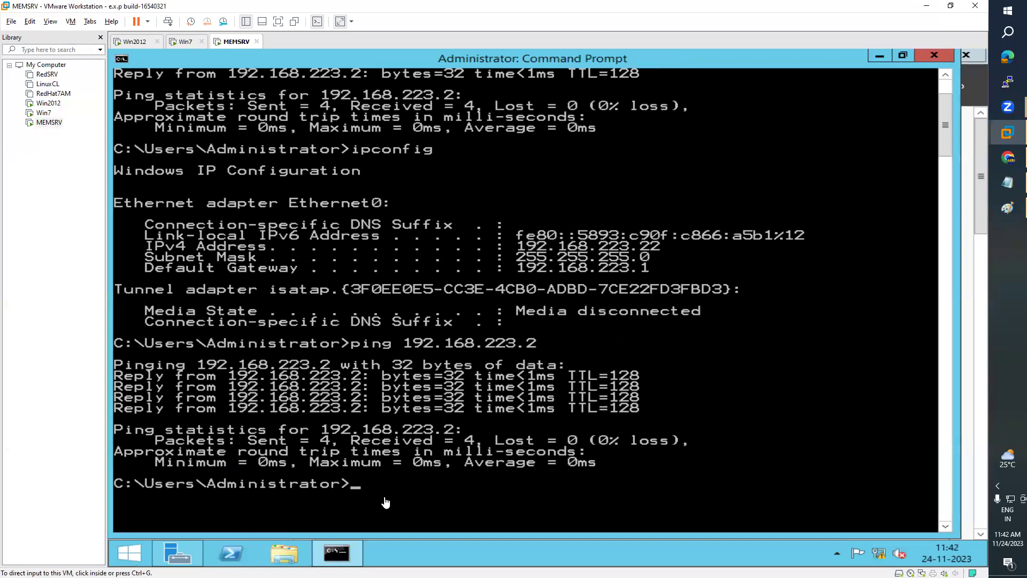
{"action": "left_click", "coordinate": [136, 42]}
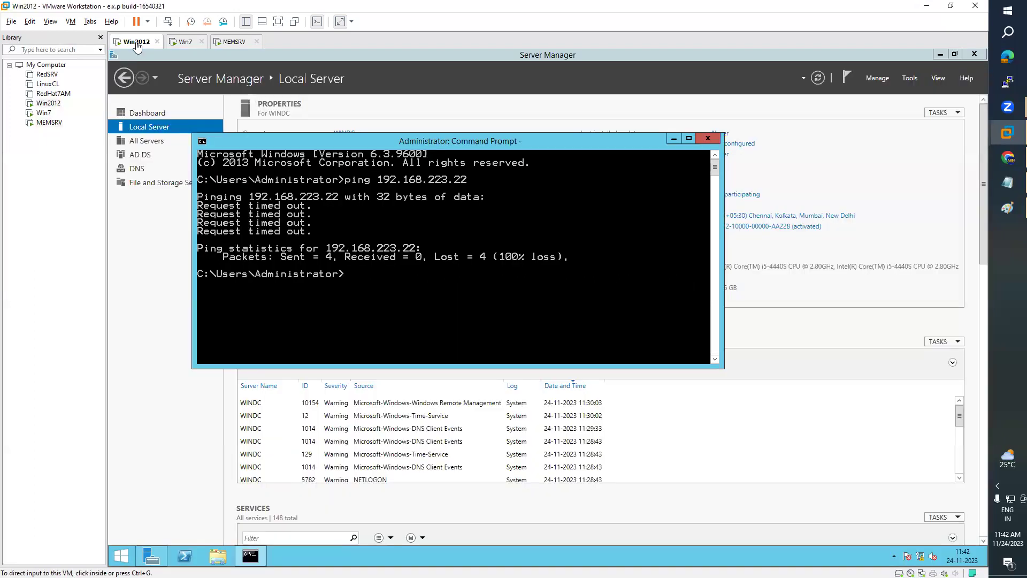
{"action": "left_click", "coordinate": [220, 42]}
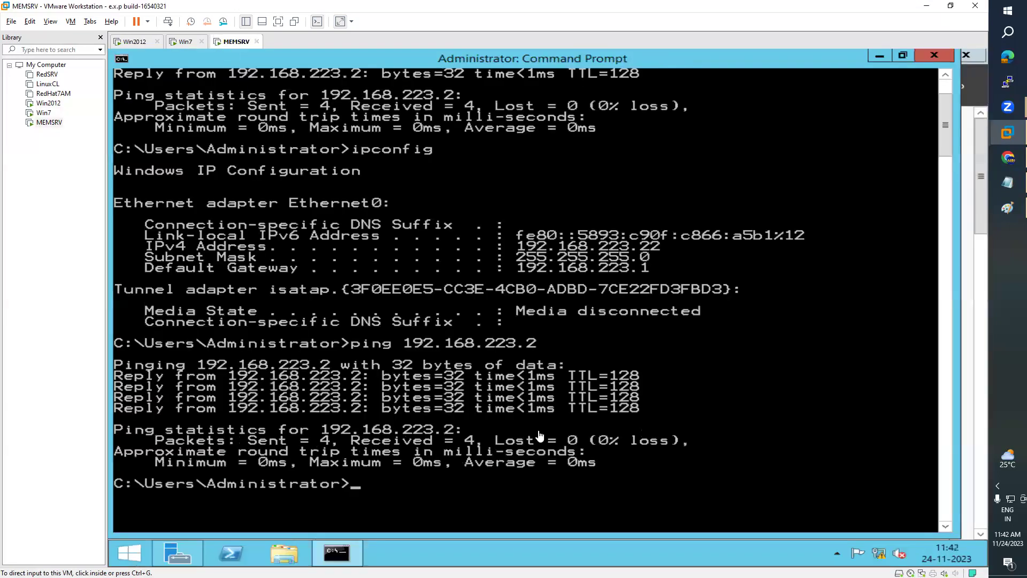
- Turn off Windows Firewall on MEMSRV for both private and public networks via firewall.cpl
{"action": "left_click", "coordinate": [446, 488]}
{"action": "type", "text": "fi"}
{"action": "type", "text": "rewall.co"}
{"action": "type", "text": "l"}
{"action": "key", "text": "BackSpace"}
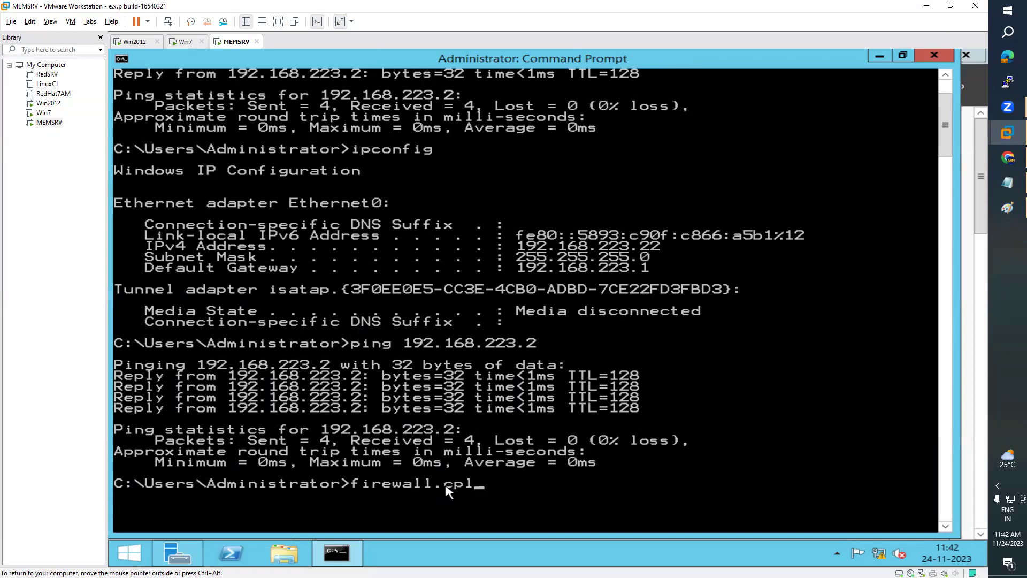
{"action": "key", "text": "Return"}
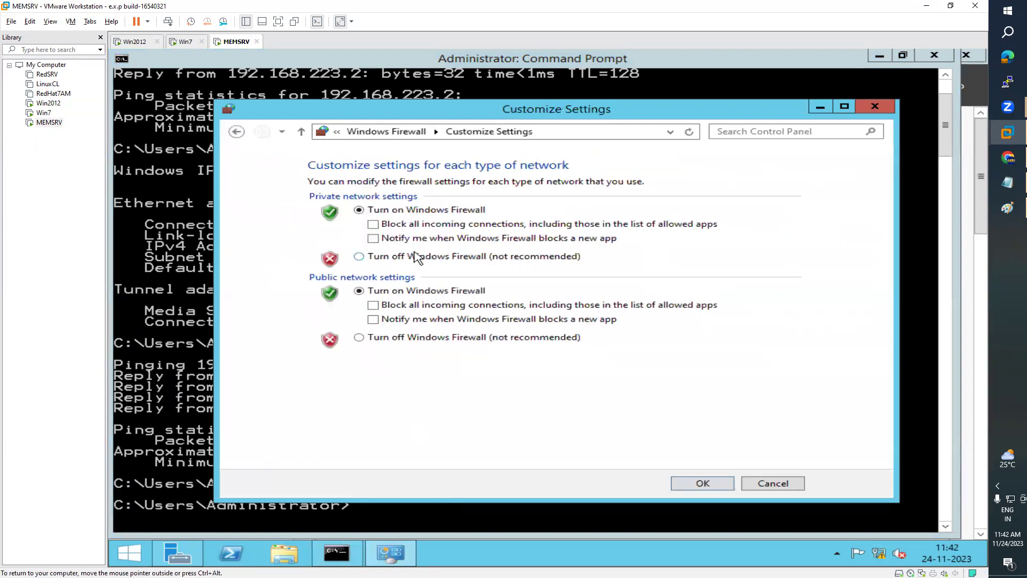
{"action": "left_click", "coordinate": [359, 257]}
{"action": "left_click", "coordinate": [359, 337]}
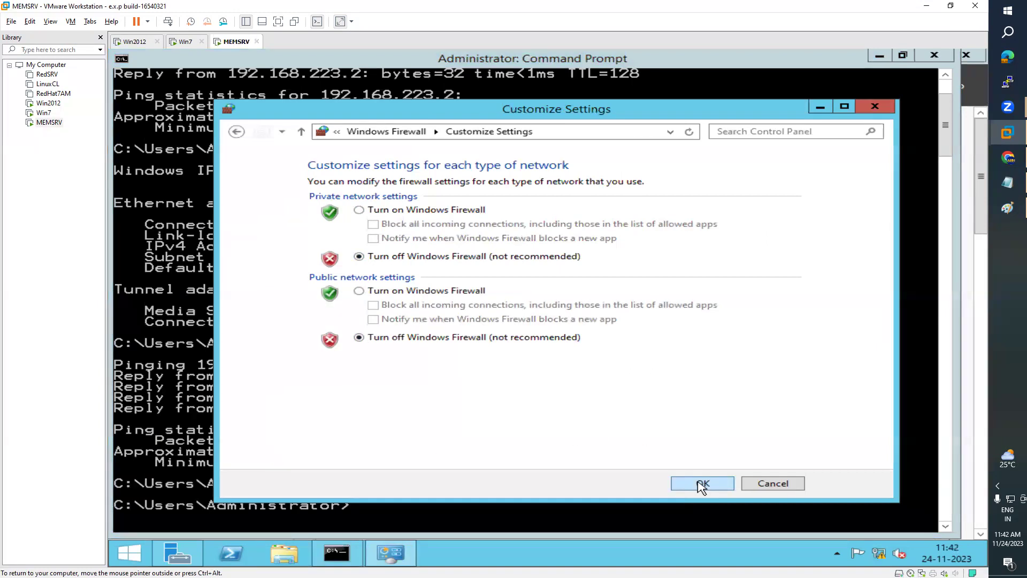
{"action": "left_click", "coordinate": [702, 484]}
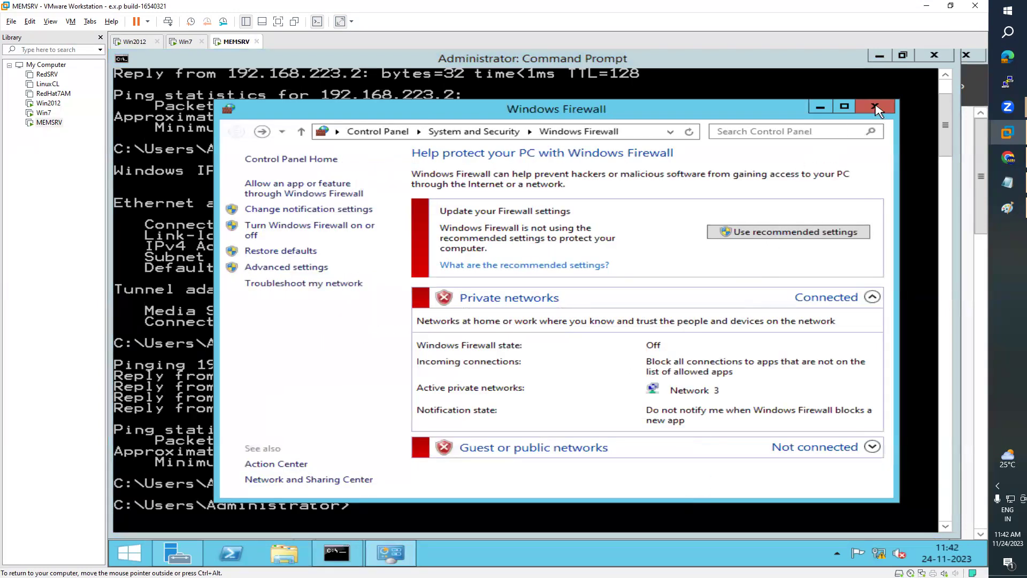
{"action": "left_click", "coordinate": [875, 108]}
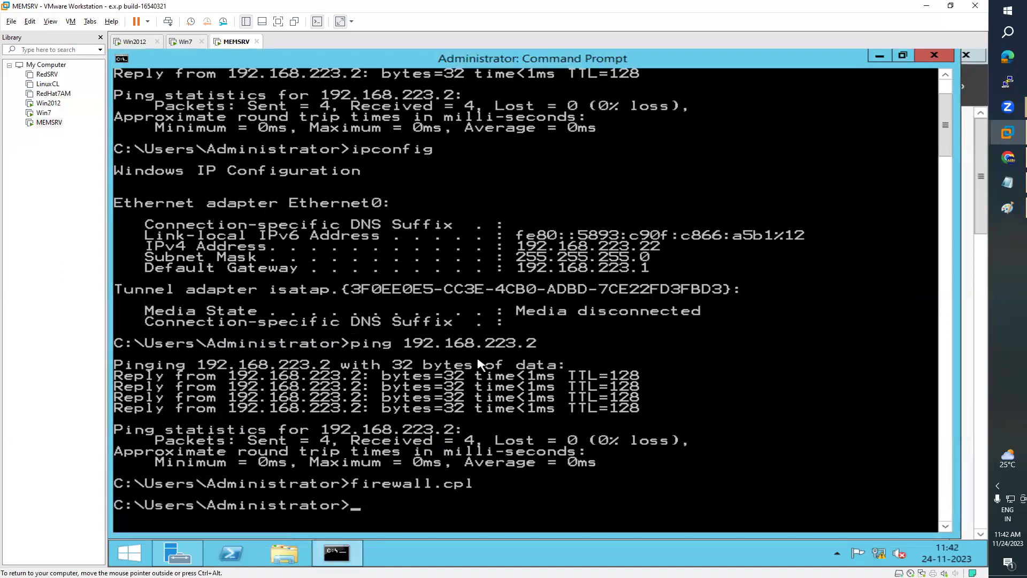
- Rerun the domain controller's ping to 192.168.223.22, now getting 4 of 4 replies
{"action": "left_click", "coordinate": [135, 41]}
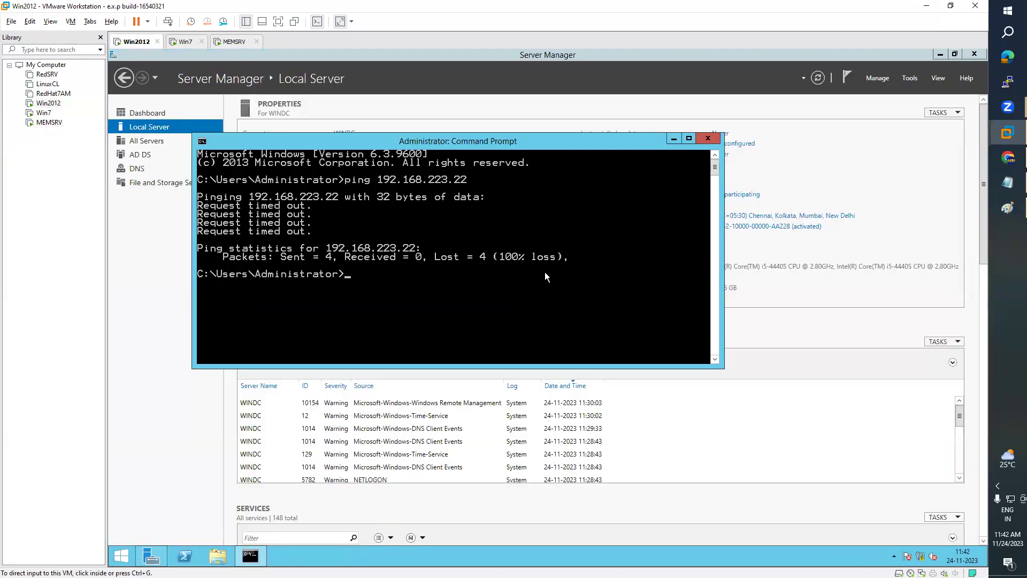
{"action": "key", "text": "Up"}
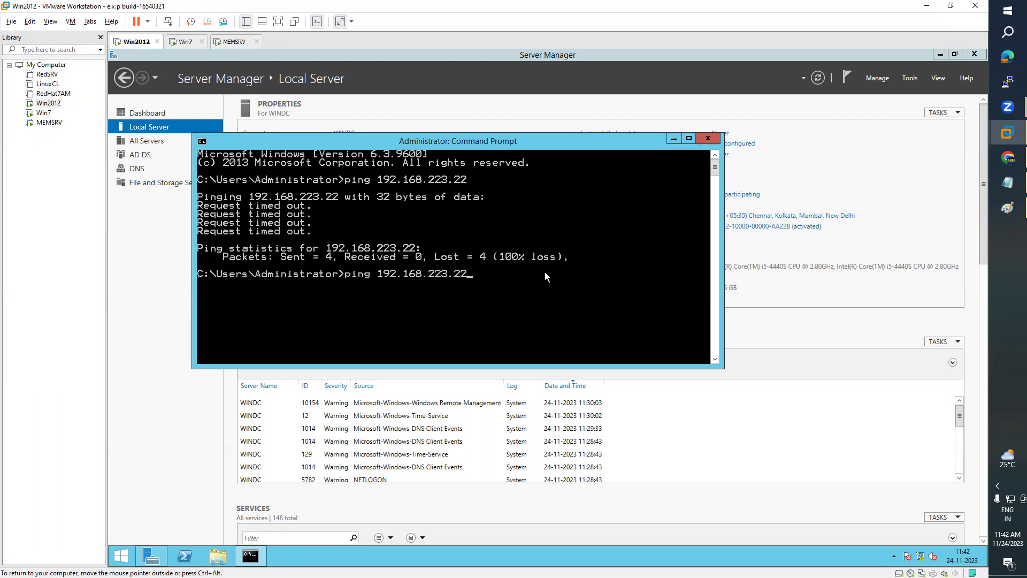
{"action": "key", "text": "Return"}
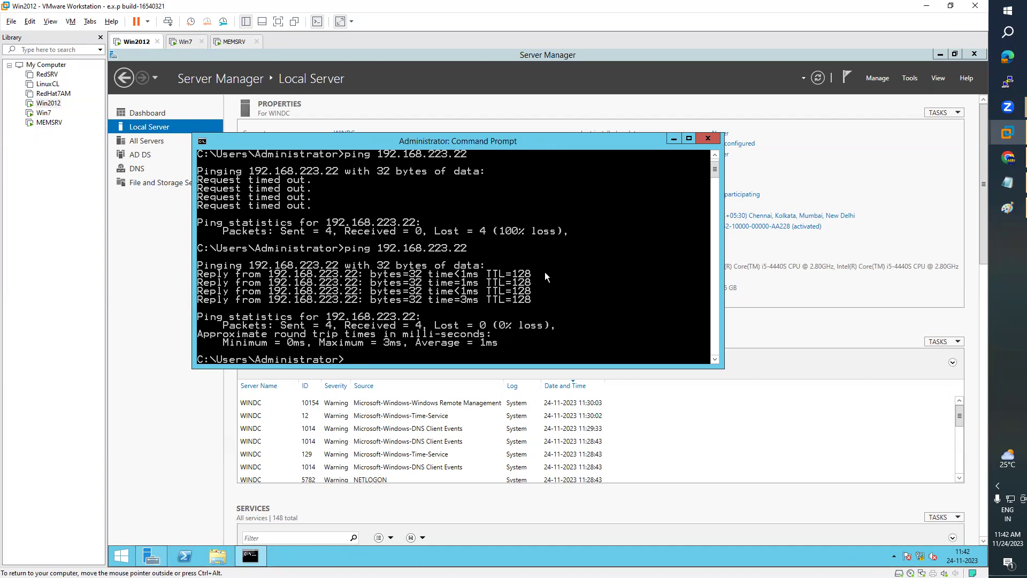
{"action": "left_click", "coordinate": [233, 42]}
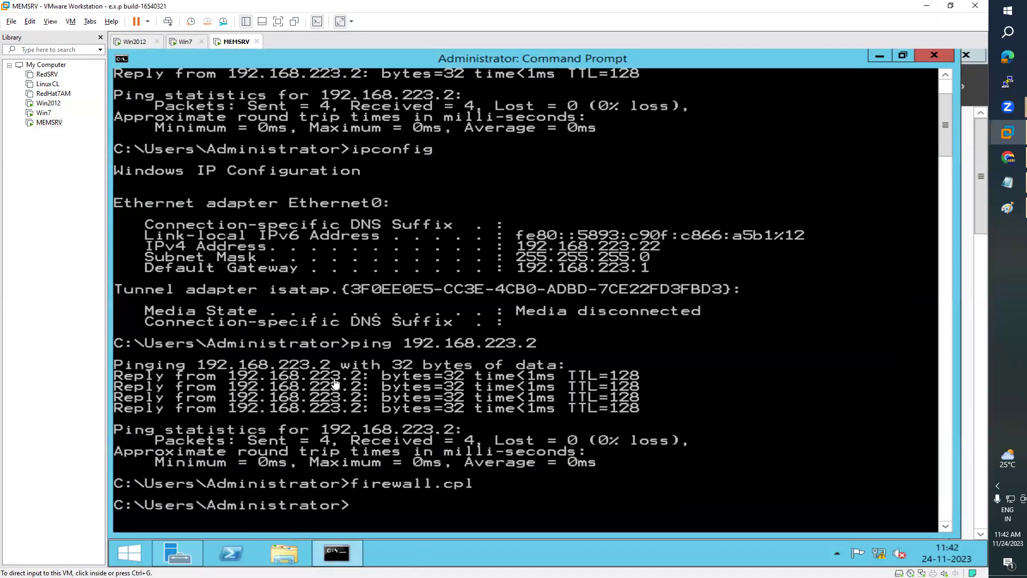
- In MEMSRV's System Properties, change membership from WORKGROUP to domain ARN.COM
{"action": "left_click", "coordinate": [880, 55]}
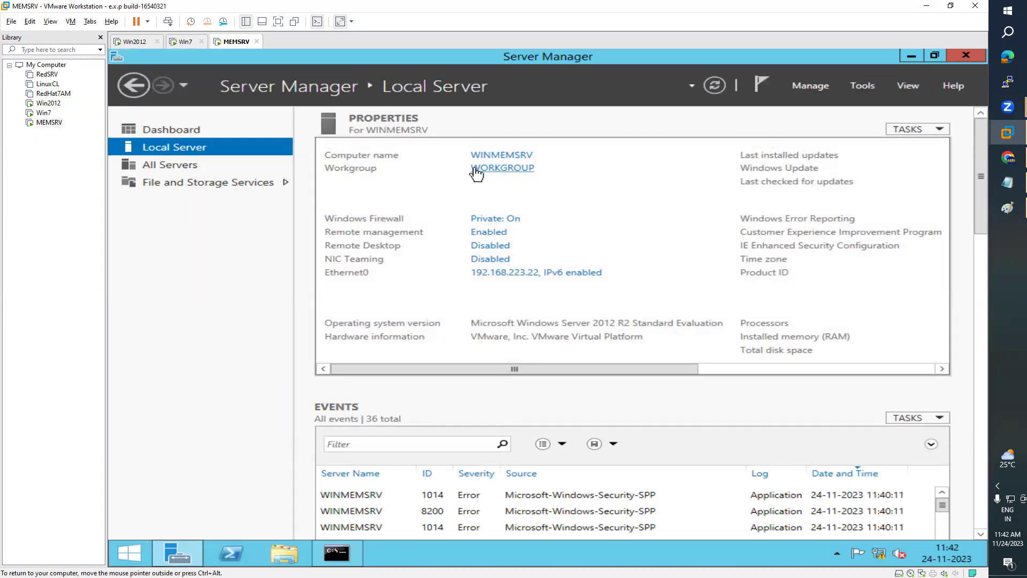
{"action": "left_click", "coordinate": [521, 170]}
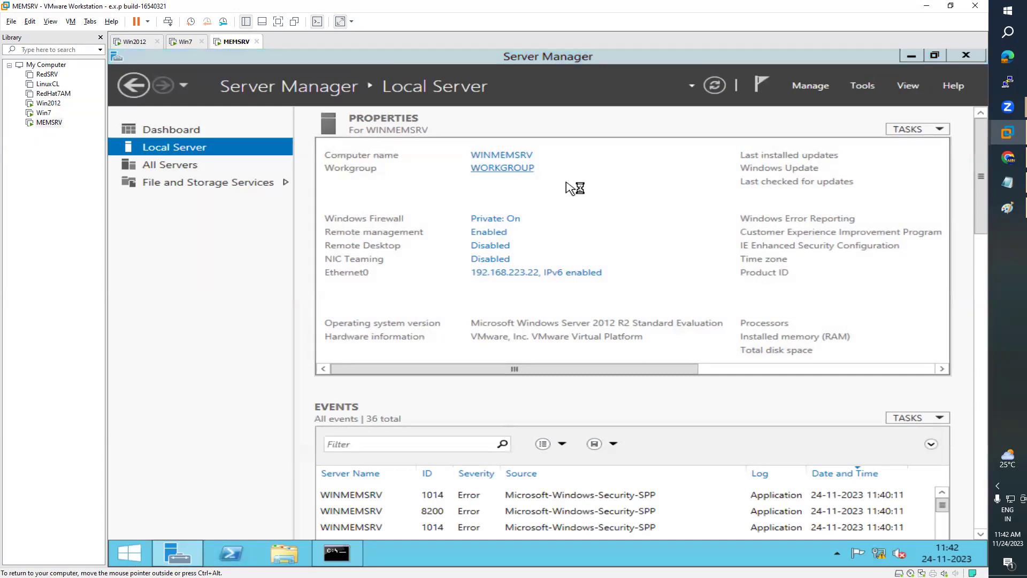
{"action": "left_click_drag", "start_coordinate": [391, 88], "coordinate": [814, 119]}
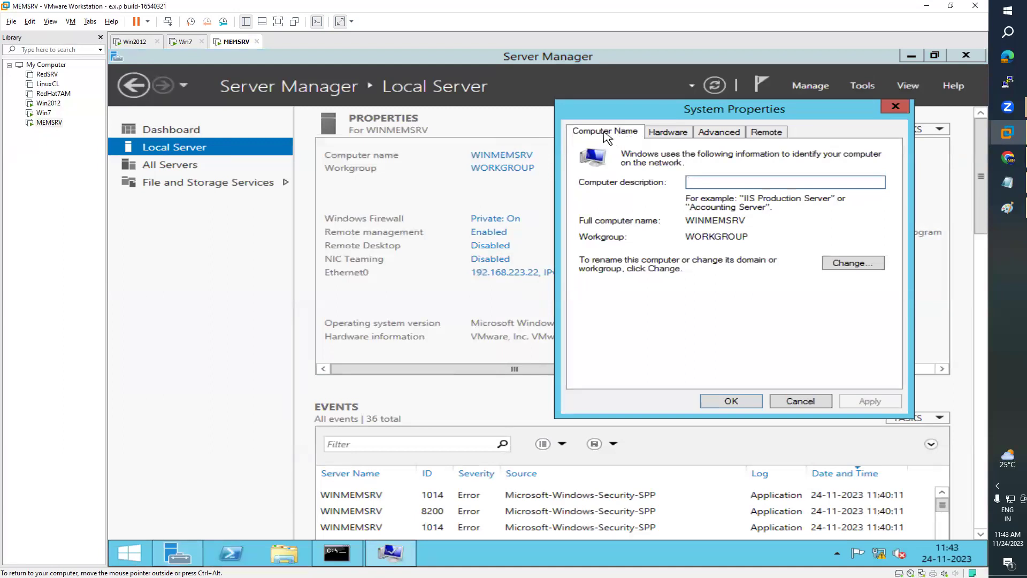
{"action": "left_click", "coordinate": [849, 264]}
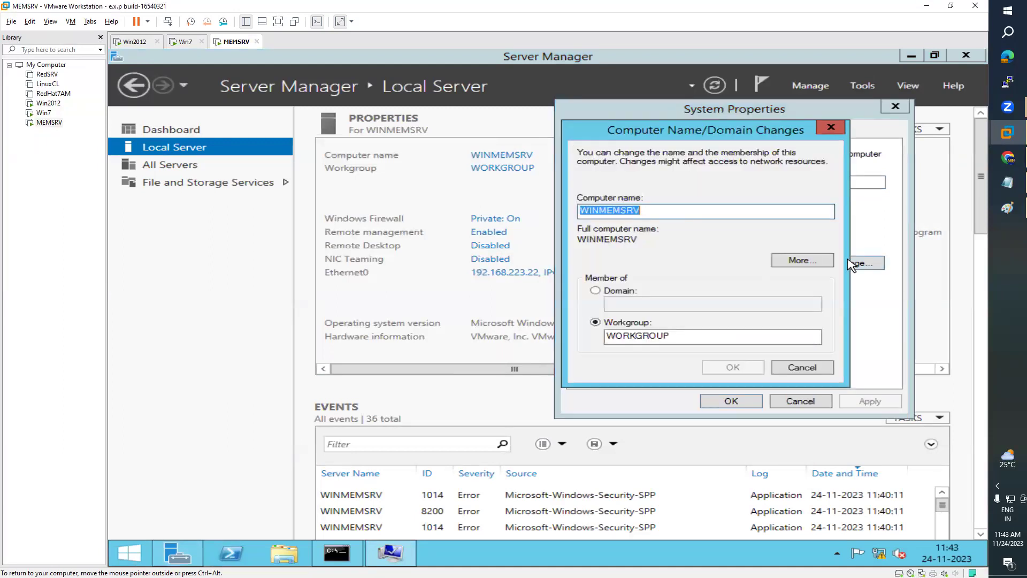
{"action": "left_click", "coordinate": [595, 290]}
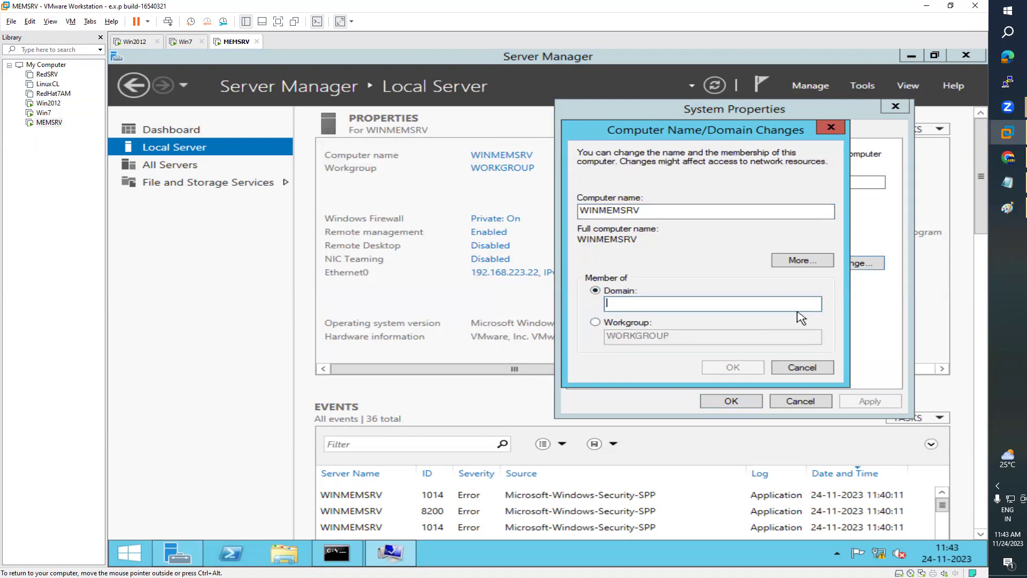
{"action": "type", "text": "ARN.COM"}
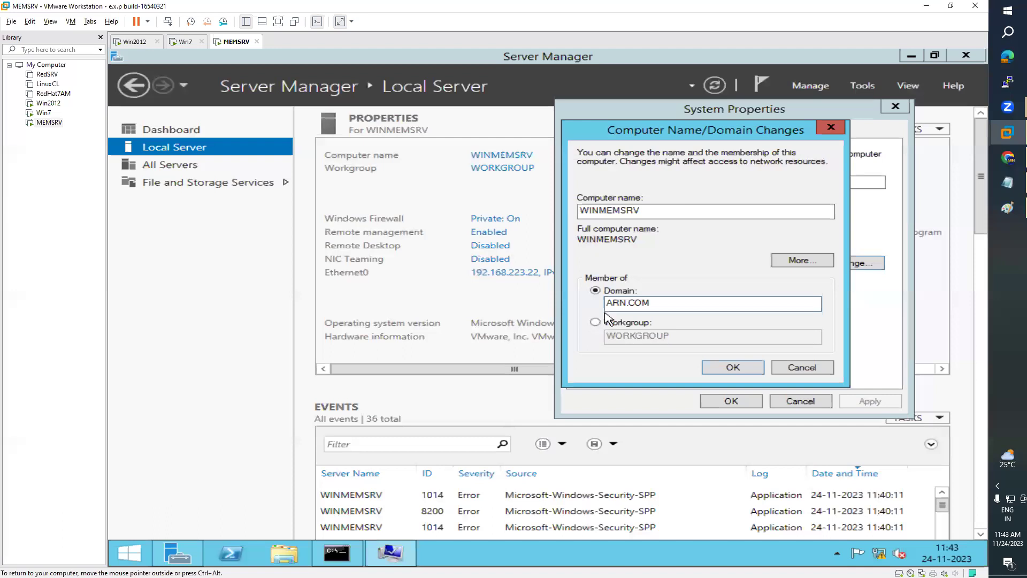
{"action": "left_click", "coordinate": [743, 368]}
- Authenticate with the domain administrator account, accept the ARN.COM welcome, and restart MEMSRV
{"action": "left_click", "coordinate": [706, 250]}
{"action": "type", "text": "administra"}
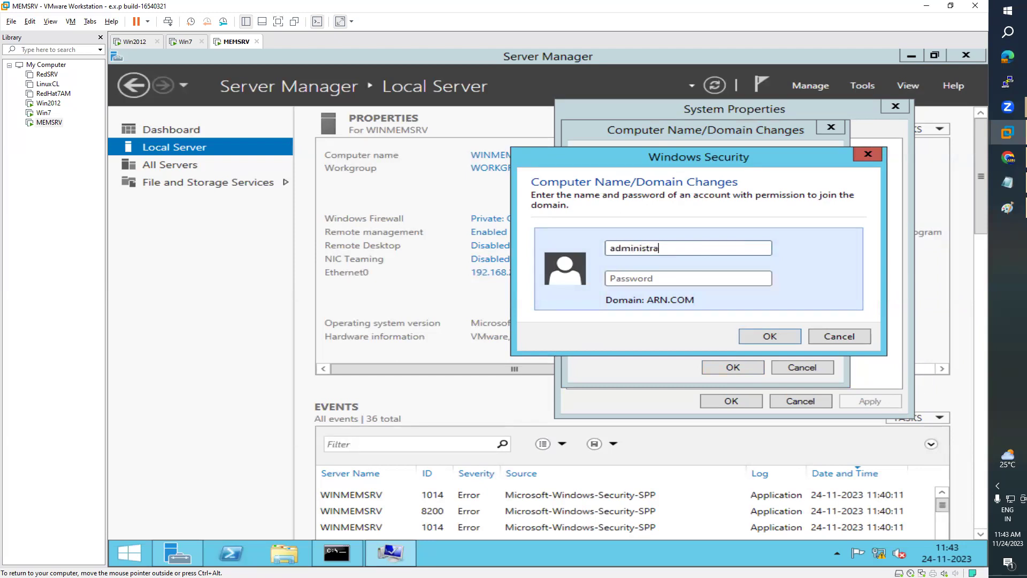
{"action": "type", "text": "****"}
{"action": "left_click", "coordinate": [135, 42]}
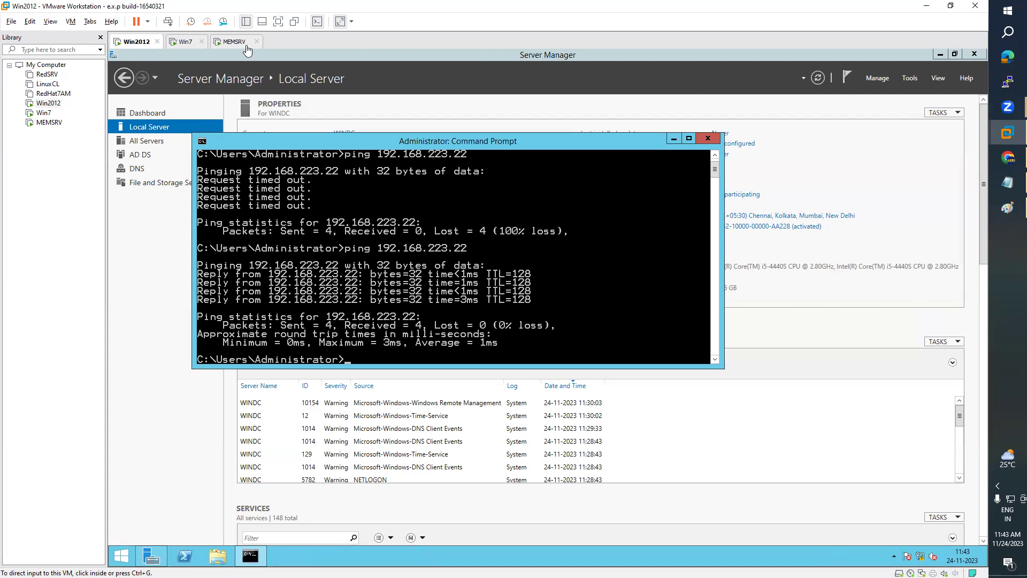
{"action": "left_click", "coordinate": [231, 44]}
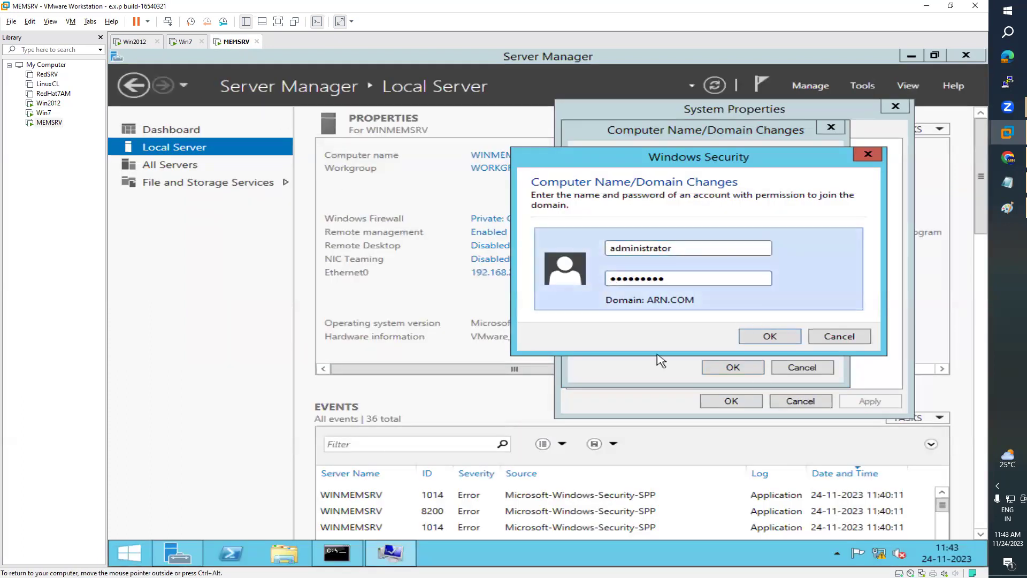
{"action": "left_click", "coordinate": [781, 336]}
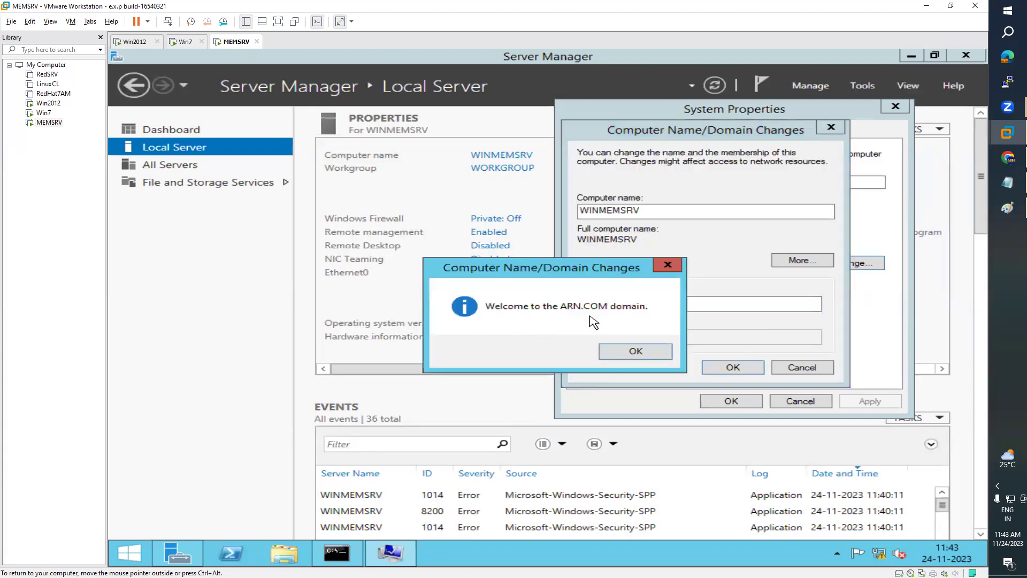
{"action": "left_click", "coordinate": [635, 350]}
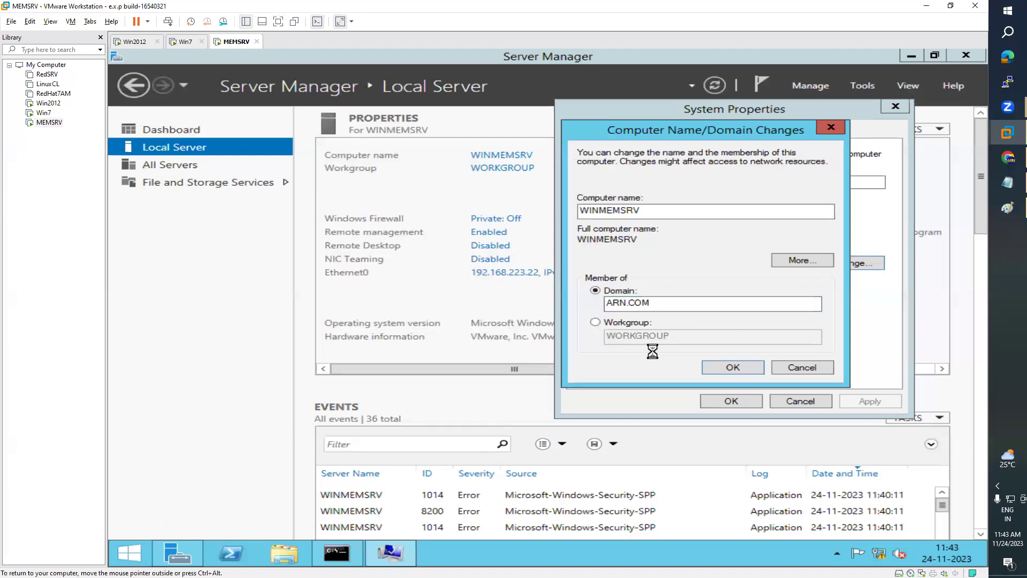
{"action": "left_click", "coordinate": [662, 321]}
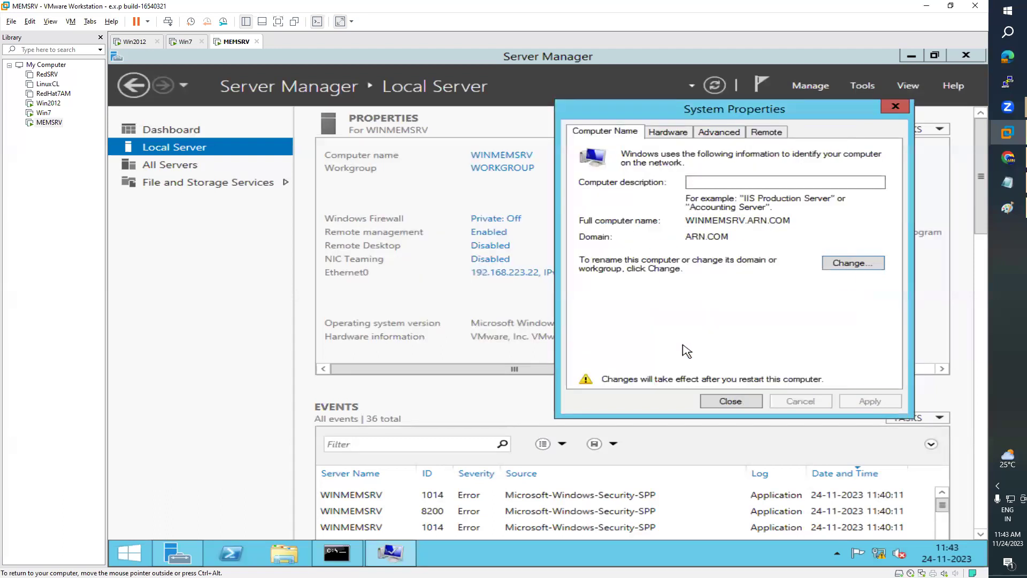
{"action": "left_click", "coordinate": [729, 401]}
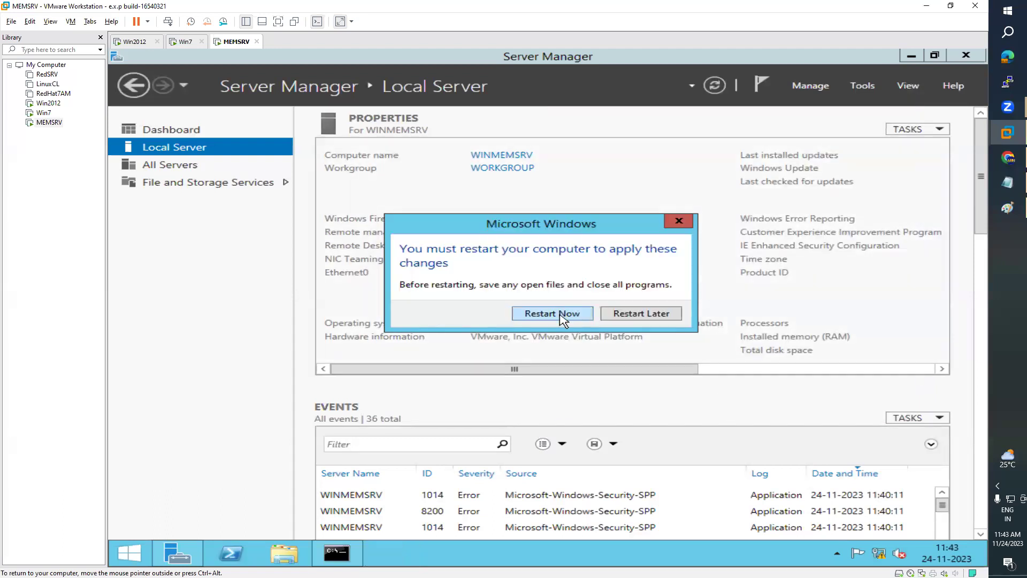
{"action": "left_click", "coordinate": [552, 314]}
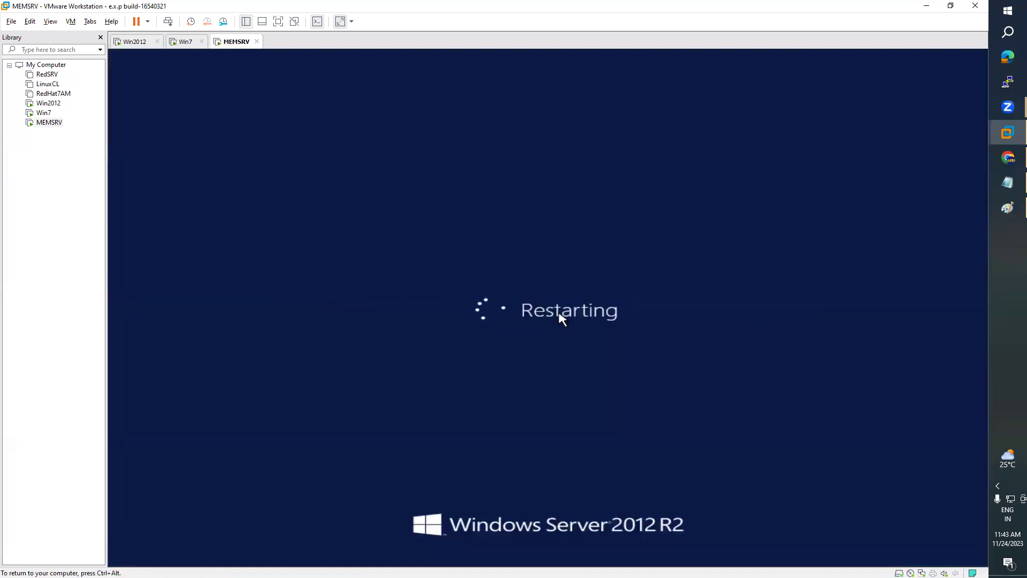
- On Win7, open a maximized Explorer window and bring up Computer's System properties
{"action": "left_click", "coordinate": [186, 43]}
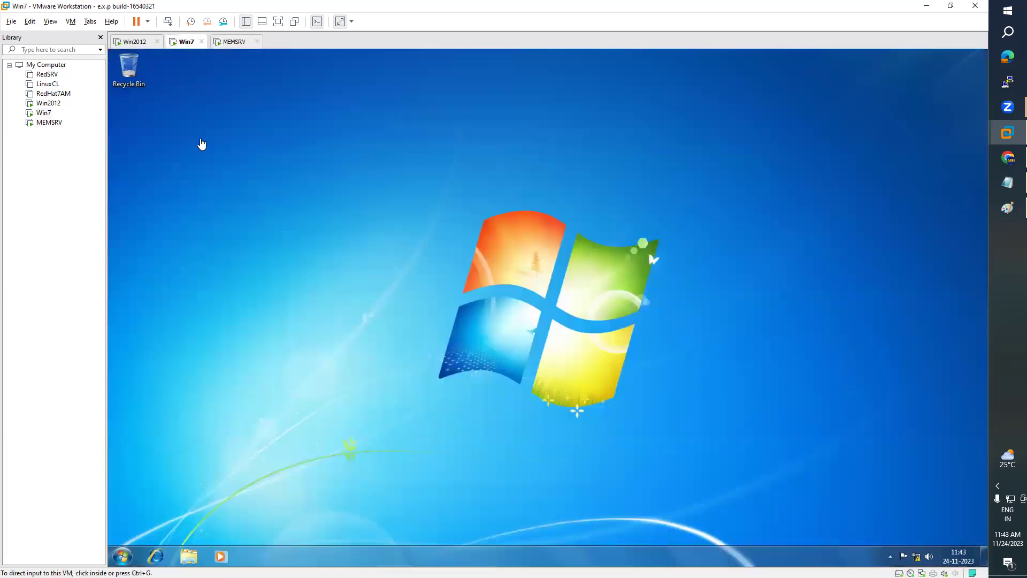
{"action": "left_click", "coordinate": [188, 556]}
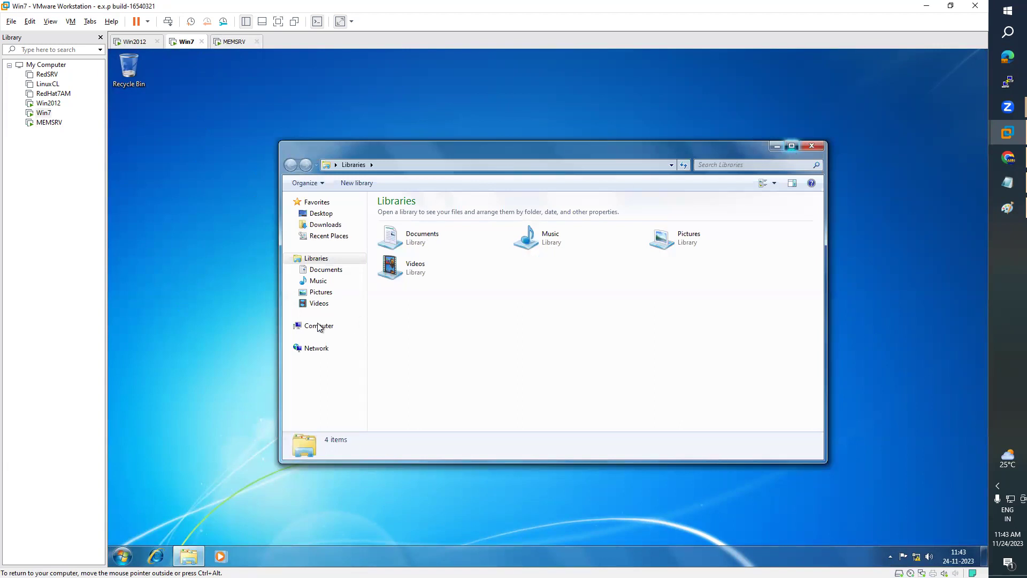
{"action": "key", "text": "super+Up"}
{"action": "right_click", "coordinate": [137, 229]}
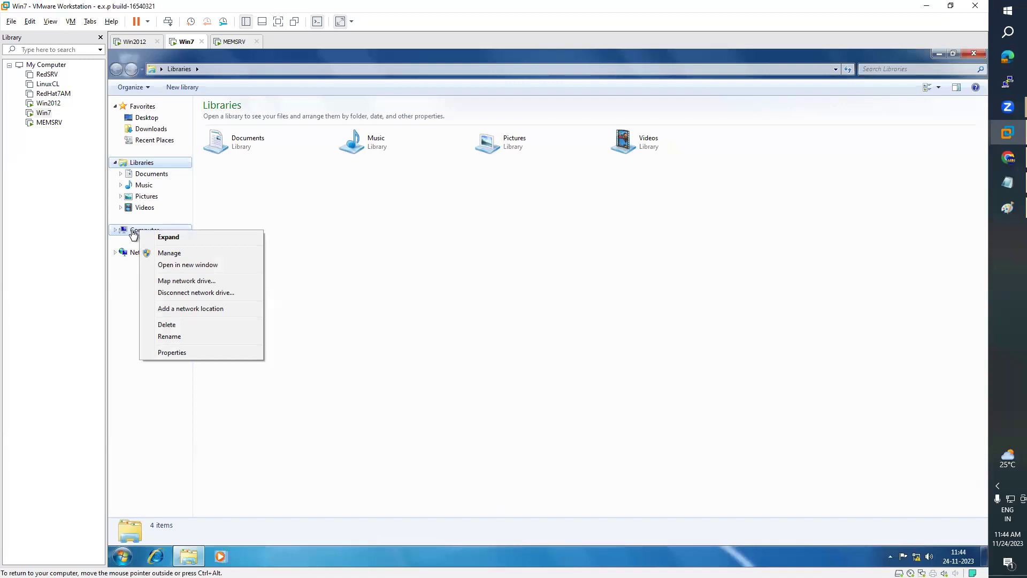
{"action": "left_click", "coordinate": [189, 354]}
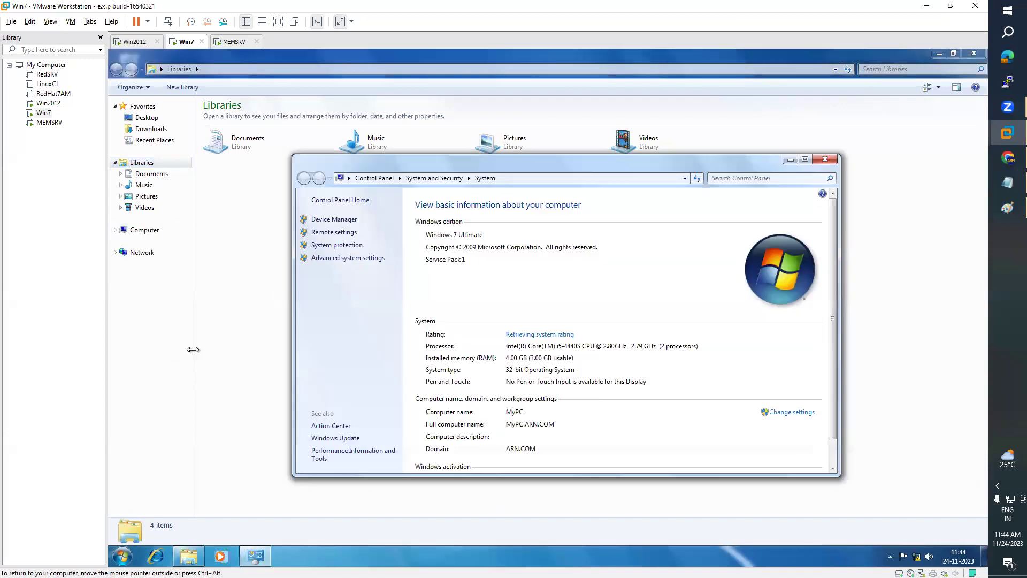
- Maximize Win7's System page, confirming full computer name MyPC.ARN.COM in domain ARN.COM
{"action": "left_click_drag", "start_coordinate": [704, 160], "coordinate": [695, 123]}
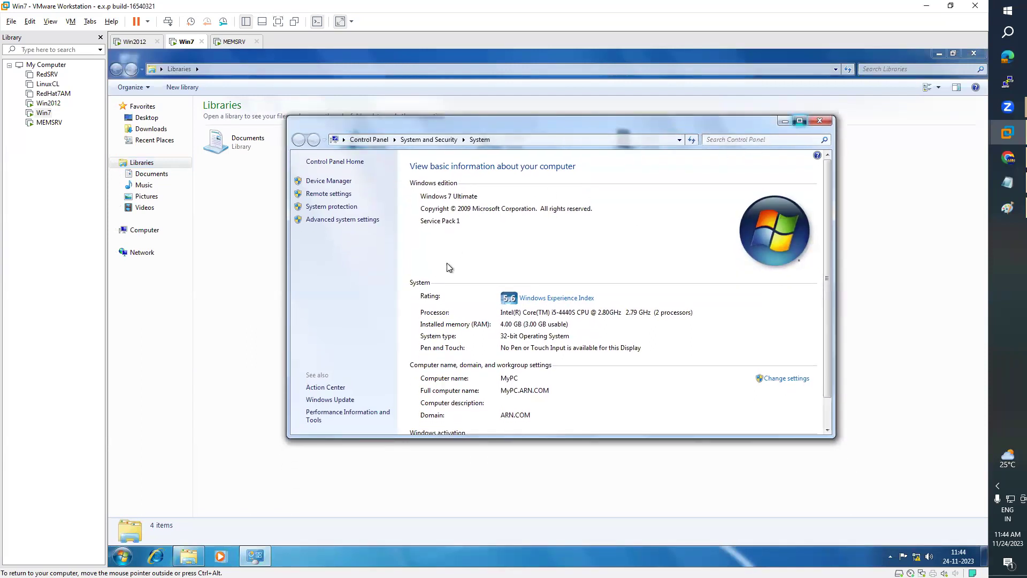
{"action": "key", "text": "super+Up"}
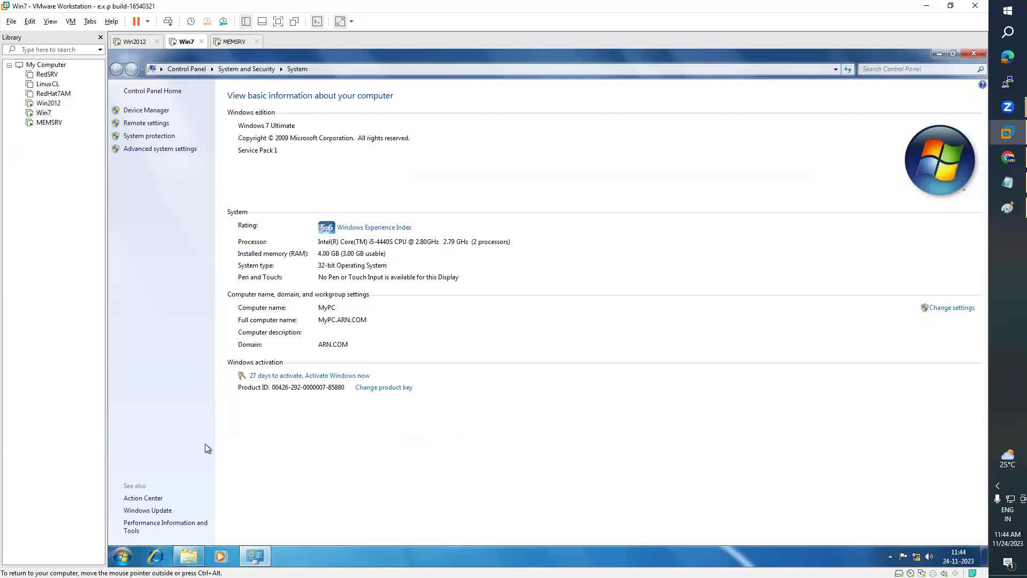
{"action": "left_click", "coordinate": [126, 556]}
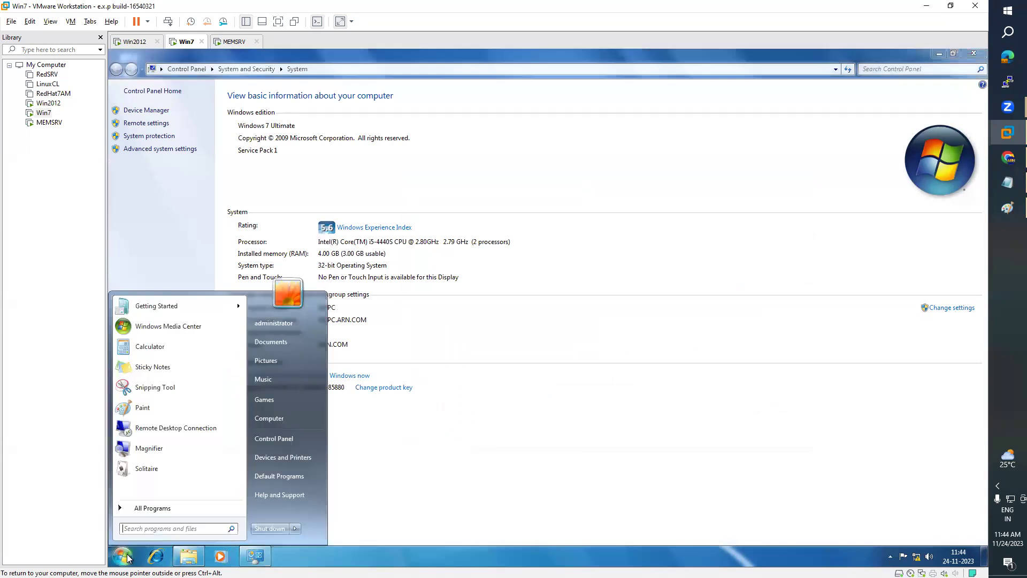
- Open Command Prompt on Win7 and run net accounts
{"action": "left_click", "coordinate": [169, 530]}
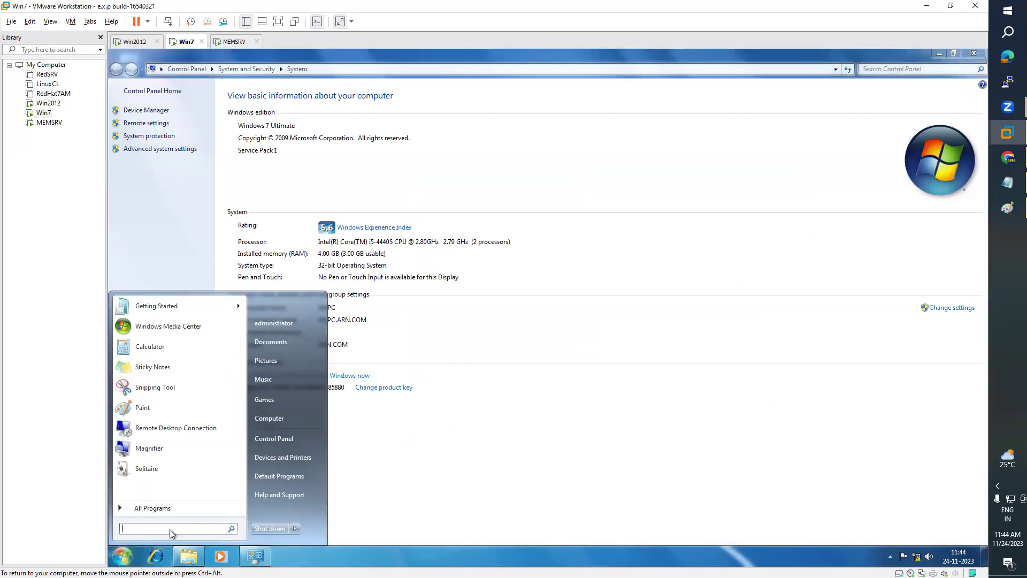
{"action": "type", "text": "comma"}
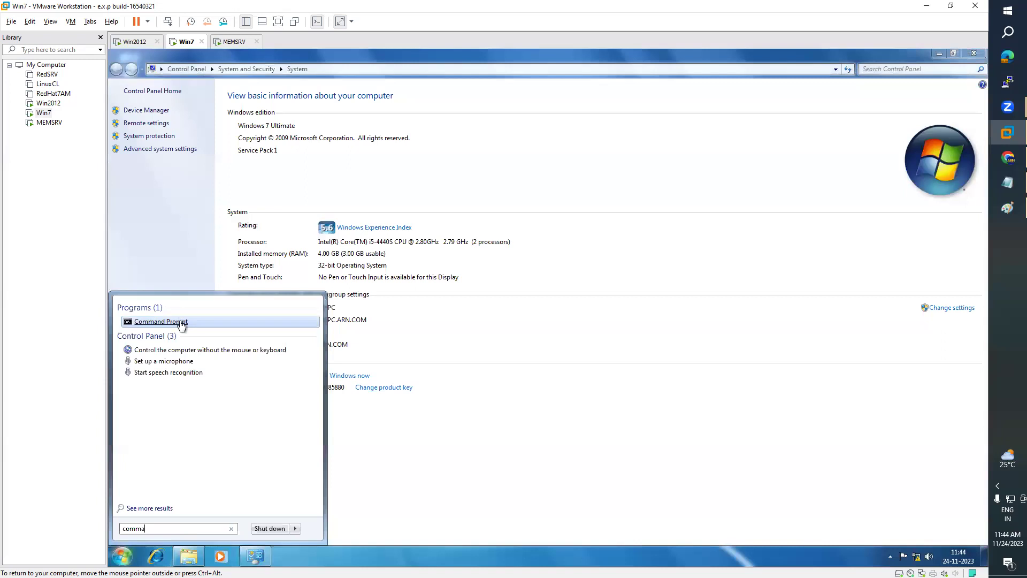
{"action": "left_click", "coordinate": [155, 321]}
{"action": "type", "text": "net accounts"}
{"action": "key", "text": "Return"}
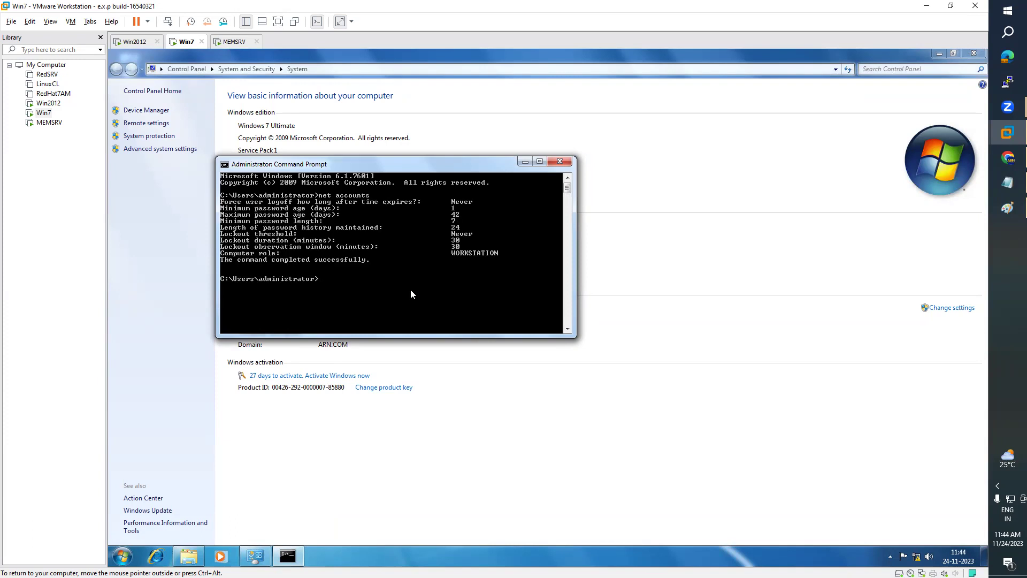
- Set the console font to Raster 12x16 and maximize the Command Prompt window
{"action": "right_click", "coordinate": [354, 162]}
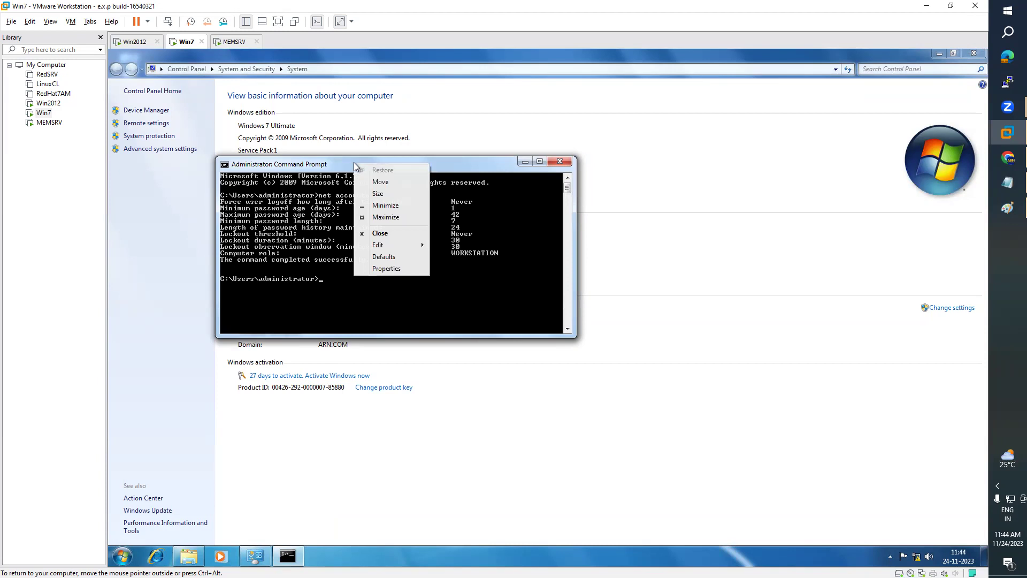
{"action": "left_click", "coordinate": [386, 271]}
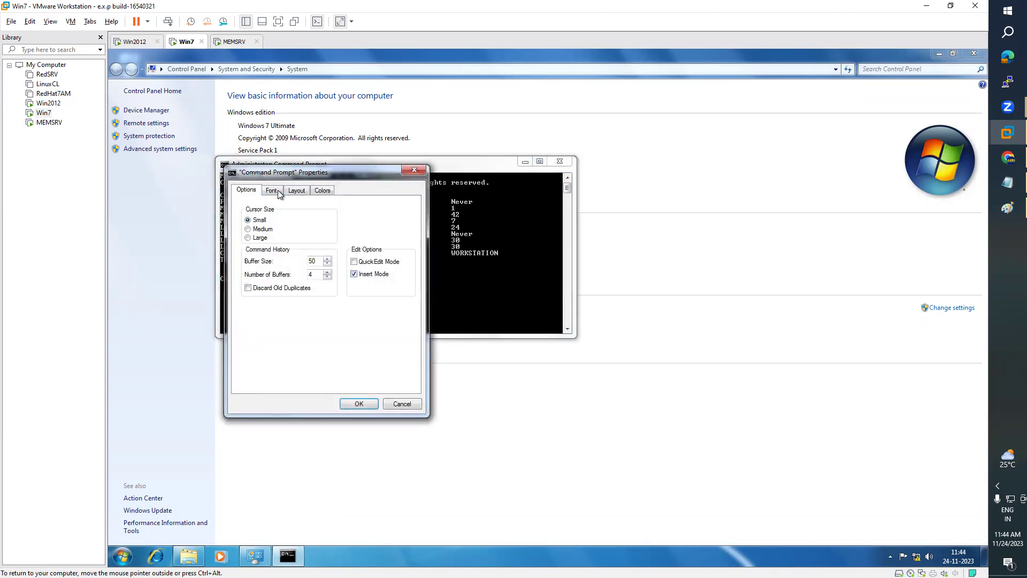
{"action": "left_click", "coordinate": [273, 190]}
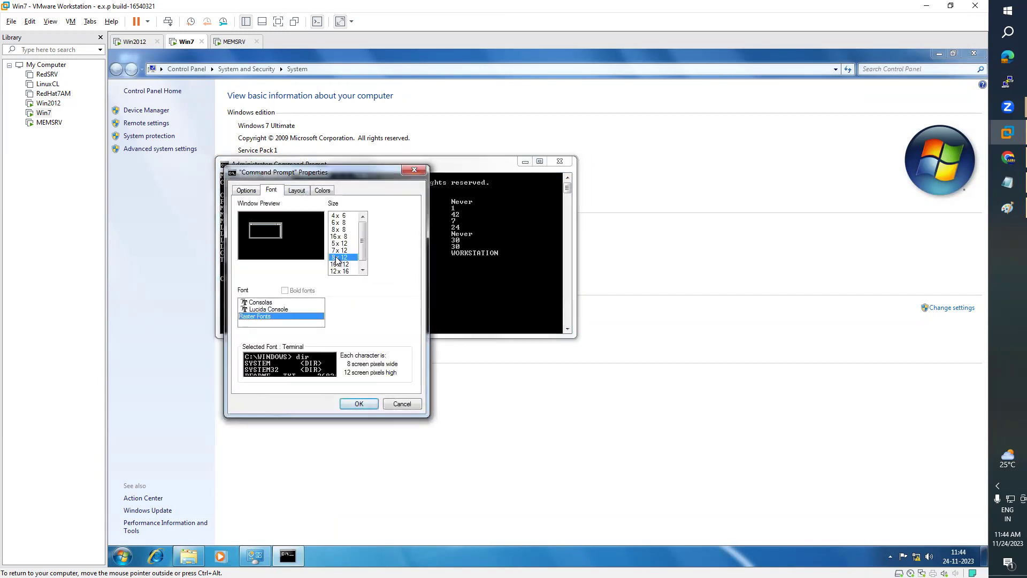
{"action": "left_click", "coordinate": [356, 405]}
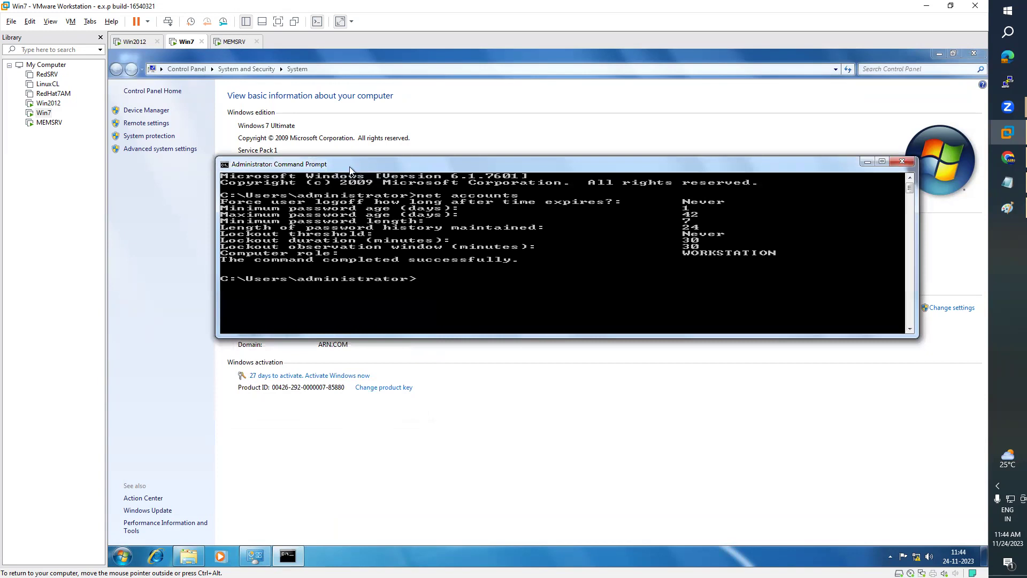
{"action": "left_click", "coordinate": [882, 161]}
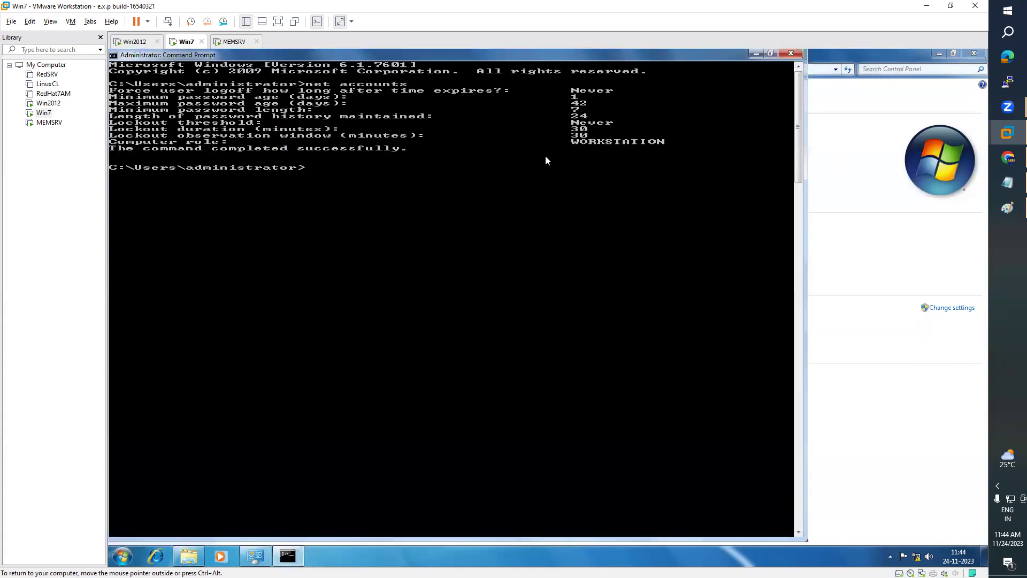
{"action": "right_click", "coordinate": [215, 55]}
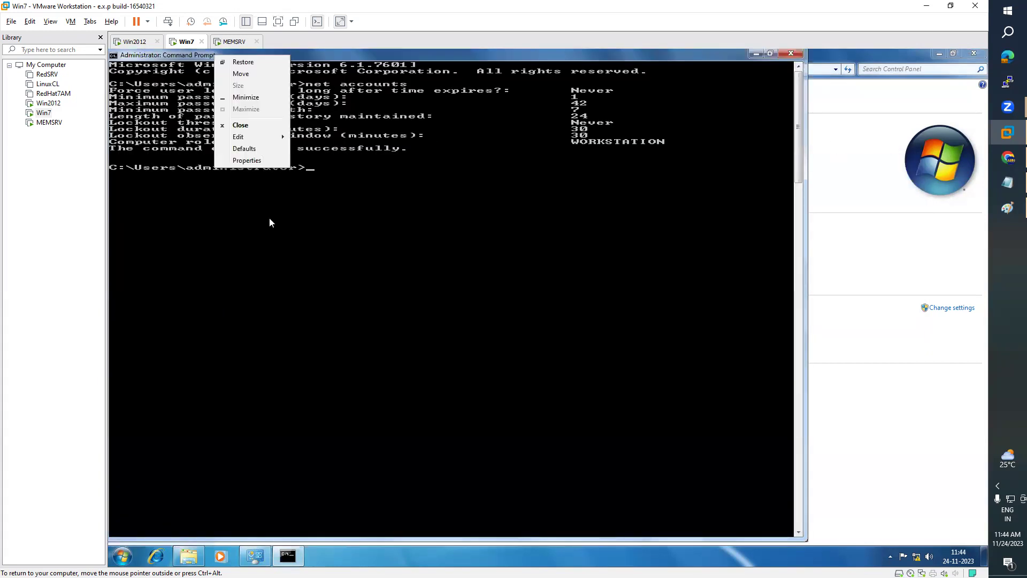
{"action": "left_click", "coordinate": [239, 161]}
{"action": "left_click", "coordinate": [160, 78]}
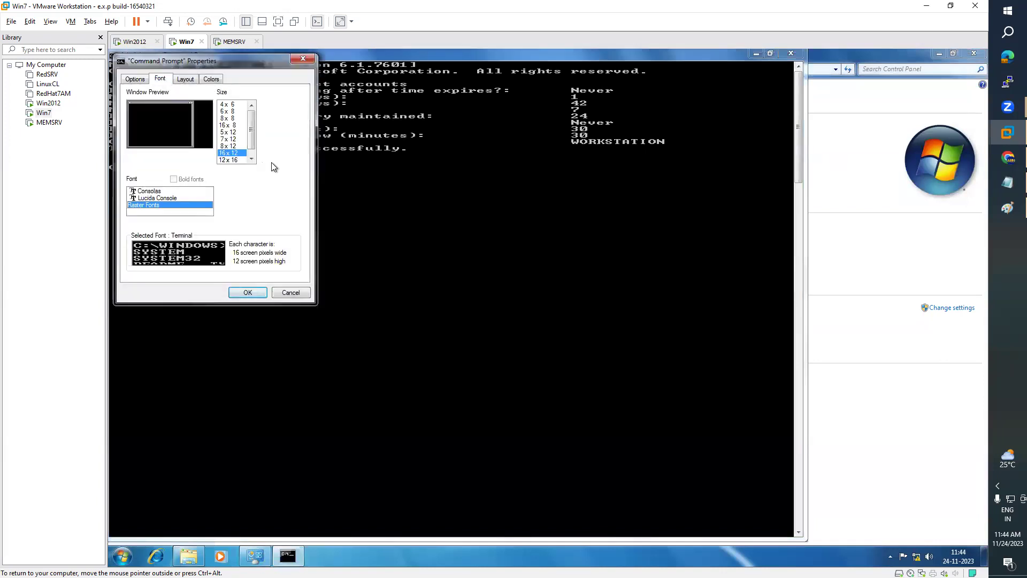
{"action": "left_click", "coordinate": [234, 160]}
{"action": "left_click", "coordinate": [248, 292]}
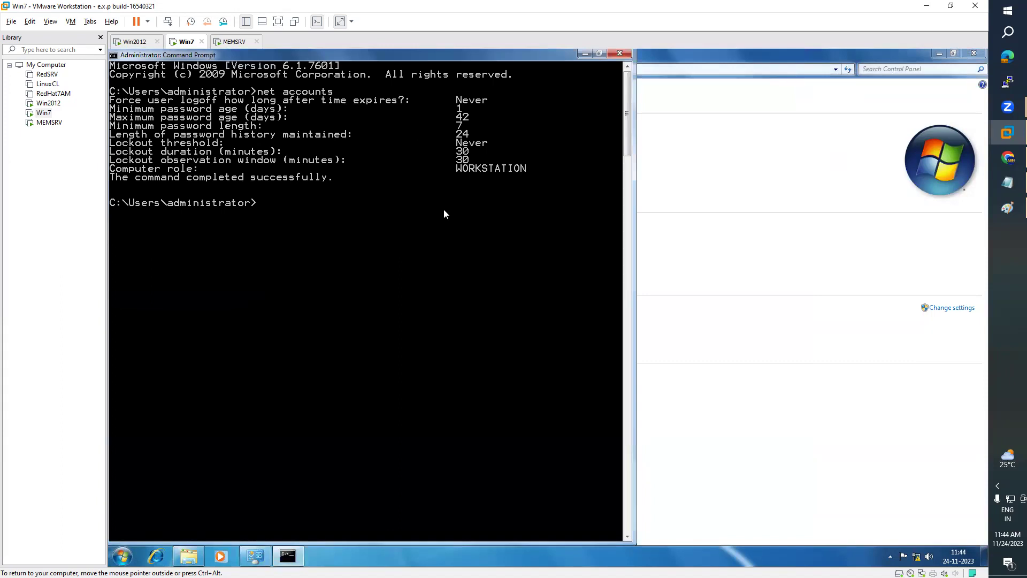
- Clear the screen and rerun net accounts, showing 42-day maximum age and 7-character minimum
{"action": "type", "text": "cls"}
{"action": "key", "text": "Return"}
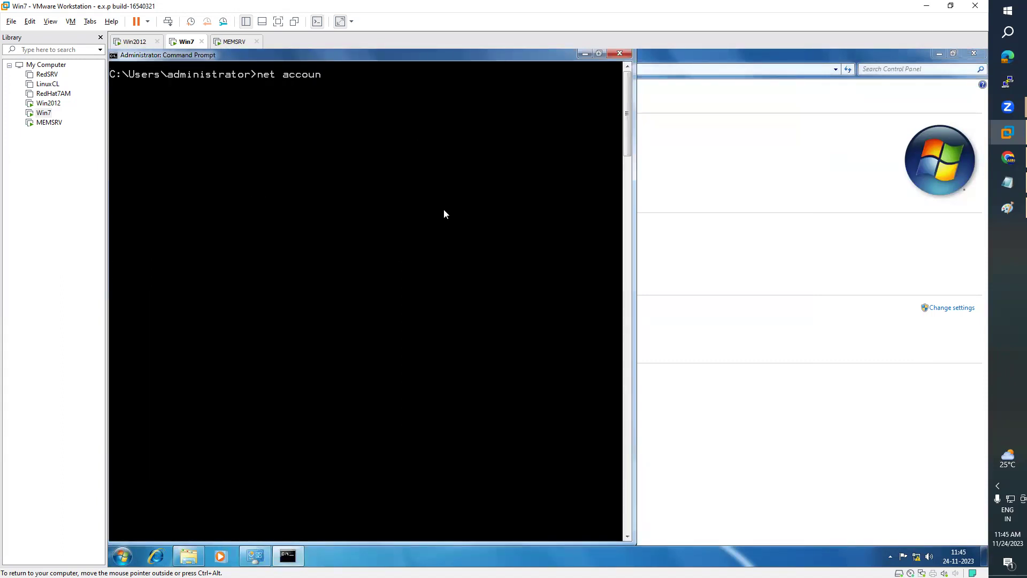
{"action": "key", "text": "Return"}
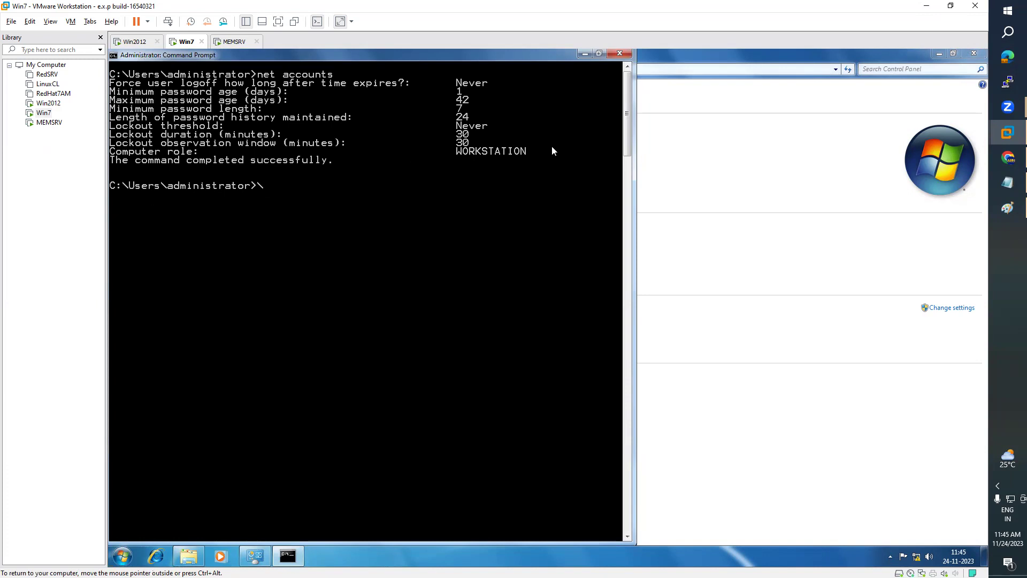
{"action": "left_click", "coordinate": [234, 43]}
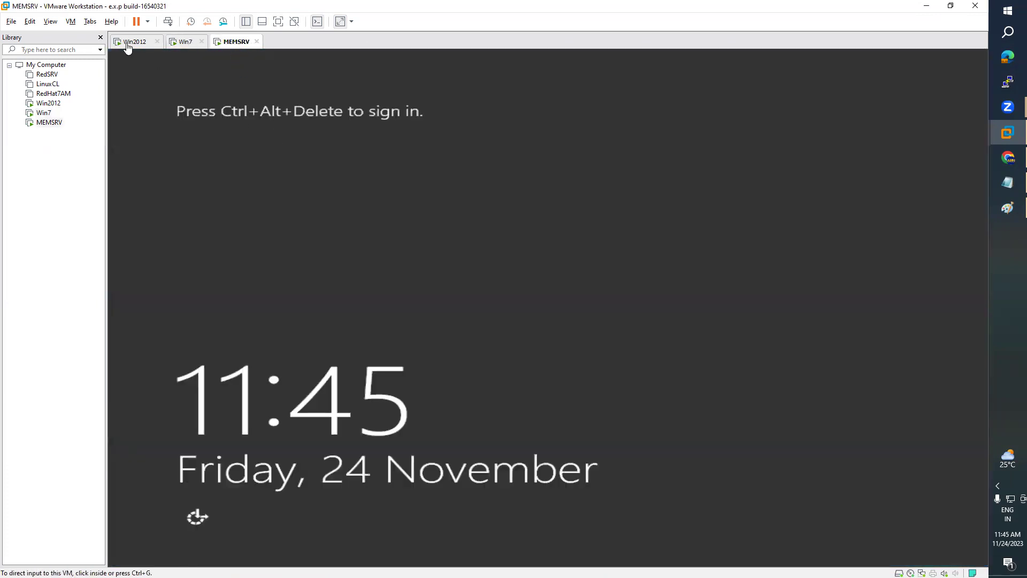
- Sign MEMSRV in as ARN\administrator via Ctrl+Alt+Del and cancel the VMware Tools log-off prompt
{"action": "left_click", "coordinate": [71, 22]}
{"action": "left_click", "coordinate": [129, 75]}
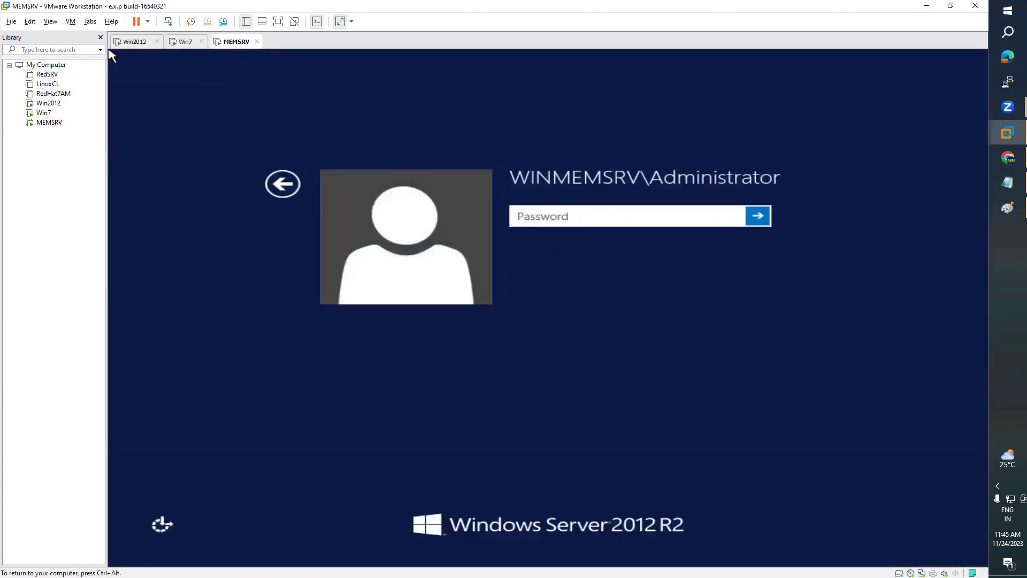
{"action": "left_click", "coordinate": [282, 185]}
{"action": "left_click", "coordinate": [622, 239]}
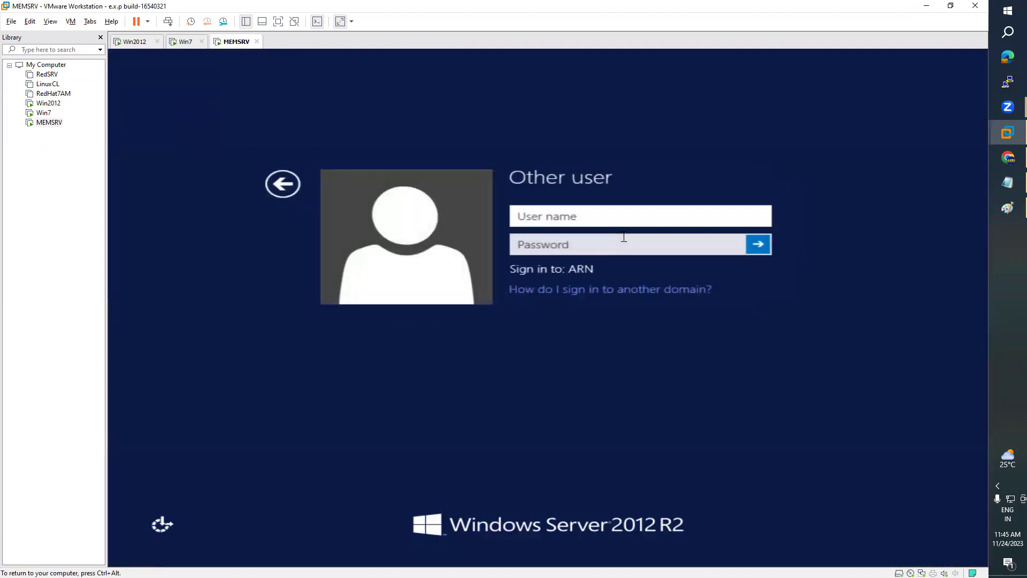
{"action": "type", "text": "AR"}
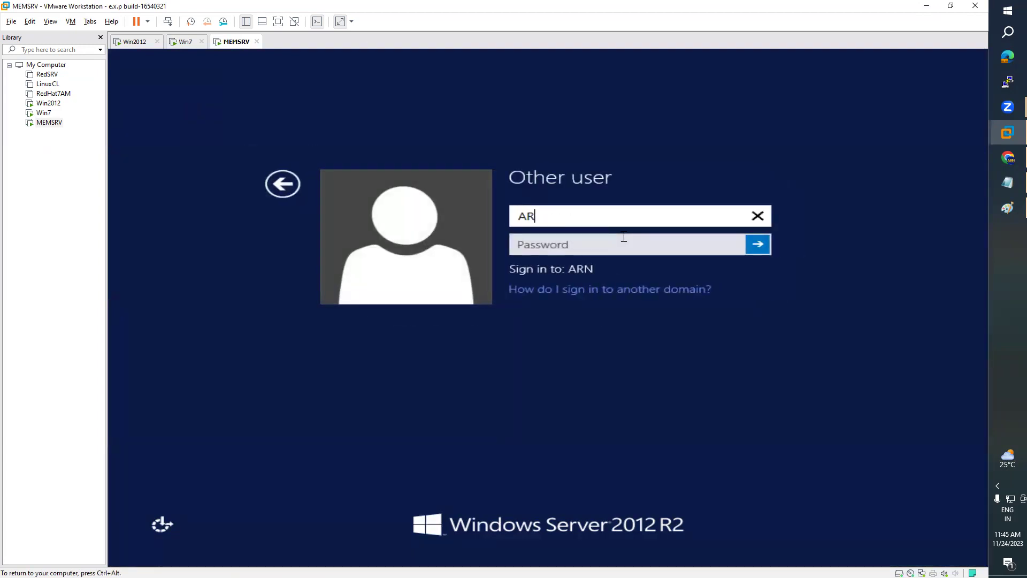
{"action": "type", "text": "N\\administrator"}
{"action": "key", "text": "Tab"}
{"action": "type", "text": "••••••"}
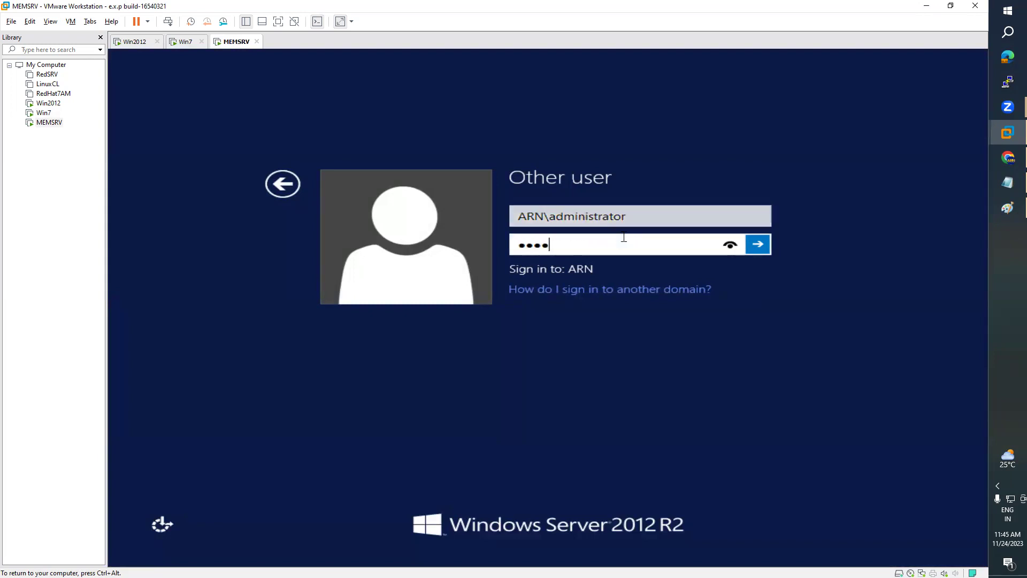
{"action": "type", "text": "••"}
{"action": "key", "text": "Return"}
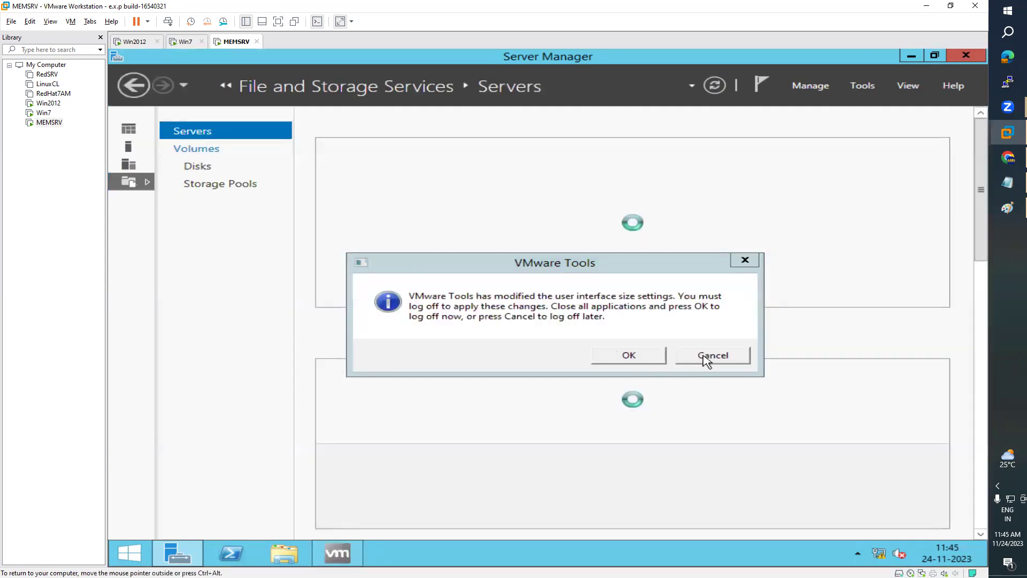
{"action": "left_click", "coordinate": [711, 356]}
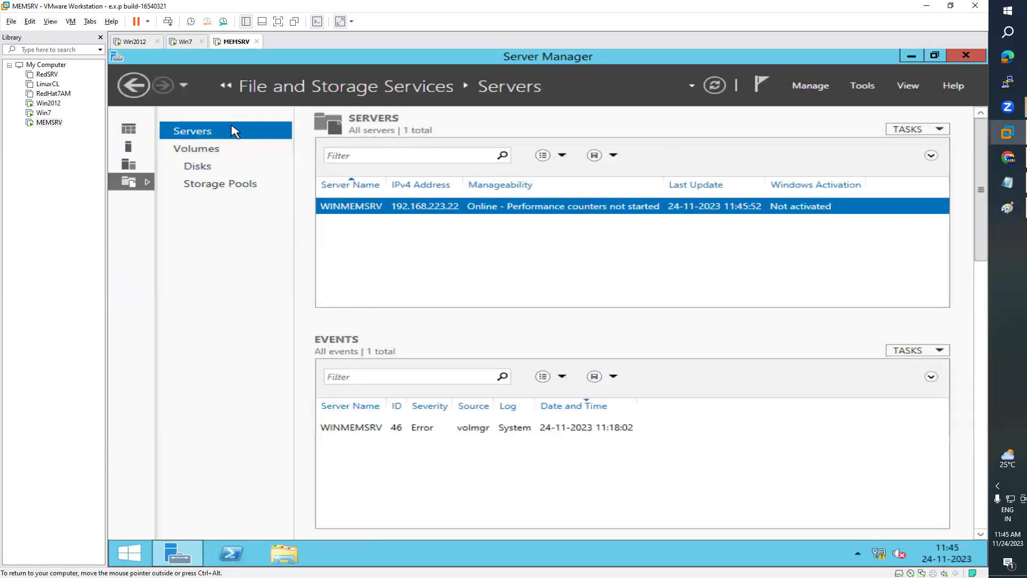
- Check Server Manager's Local Server page shows WINMEMSRV in domain ARN.COM
{"action": "left_click", "coordinate": [134, 85]}
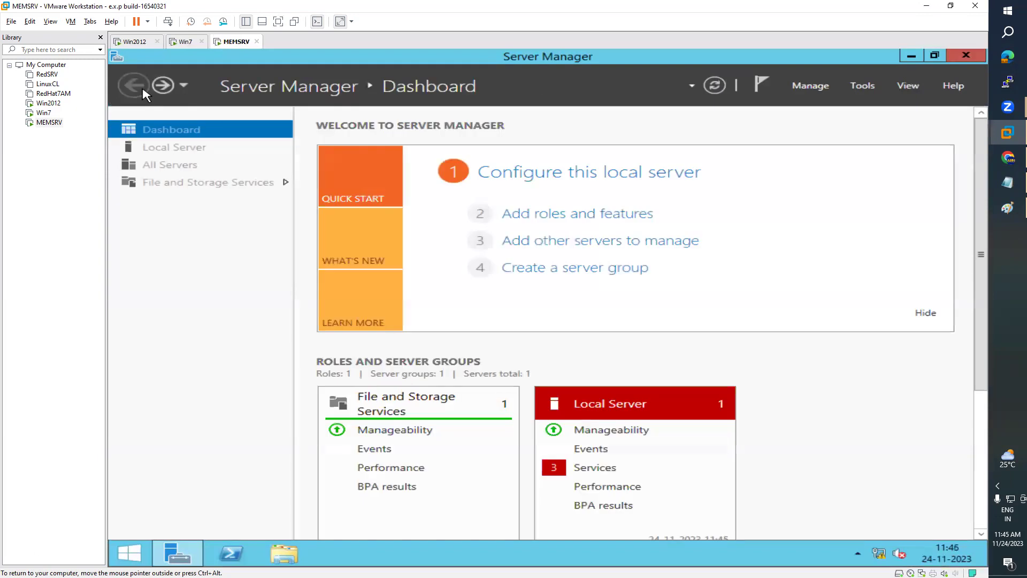
{"action": "left_click", "coordinate": [170, 154]}
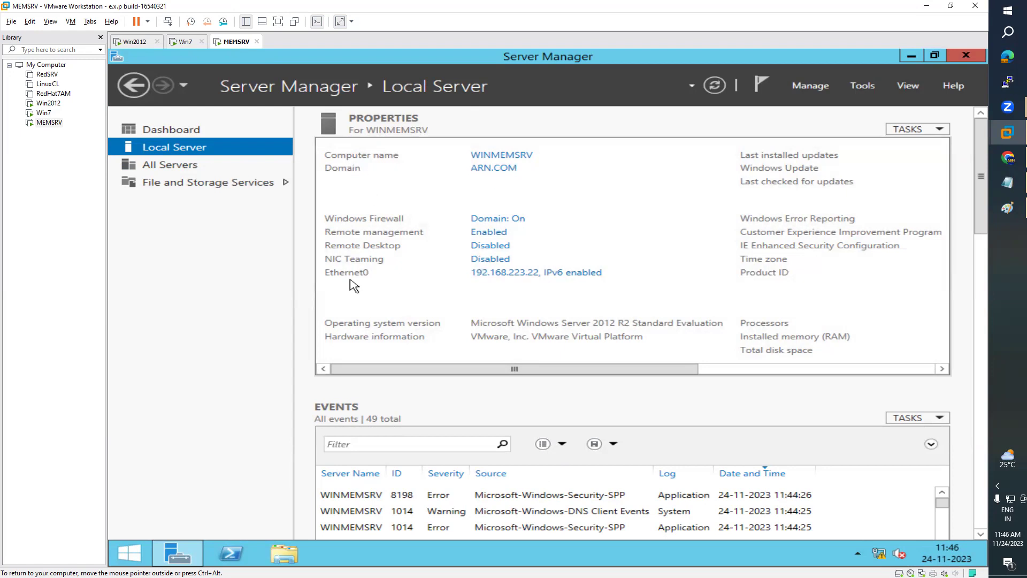
{"action": "left_click", "coordinate": [144, 554]}
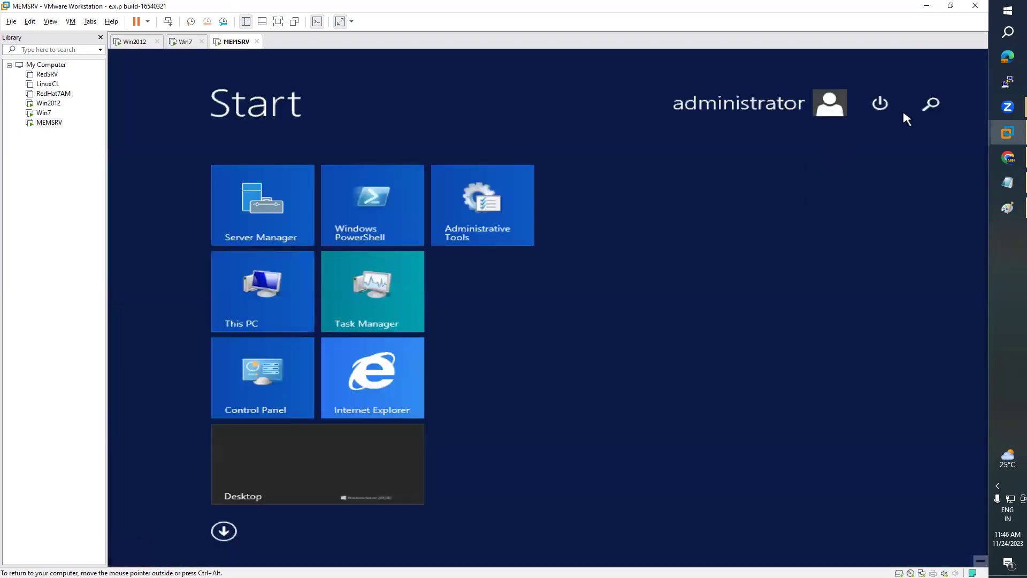
- Launch an administrator Command Prompt on MEMSRV and set its console font to 12x16
{"action": "left_click", "coordinate": [941, 105]}
{"action": "type", "text": "command Prompt"}
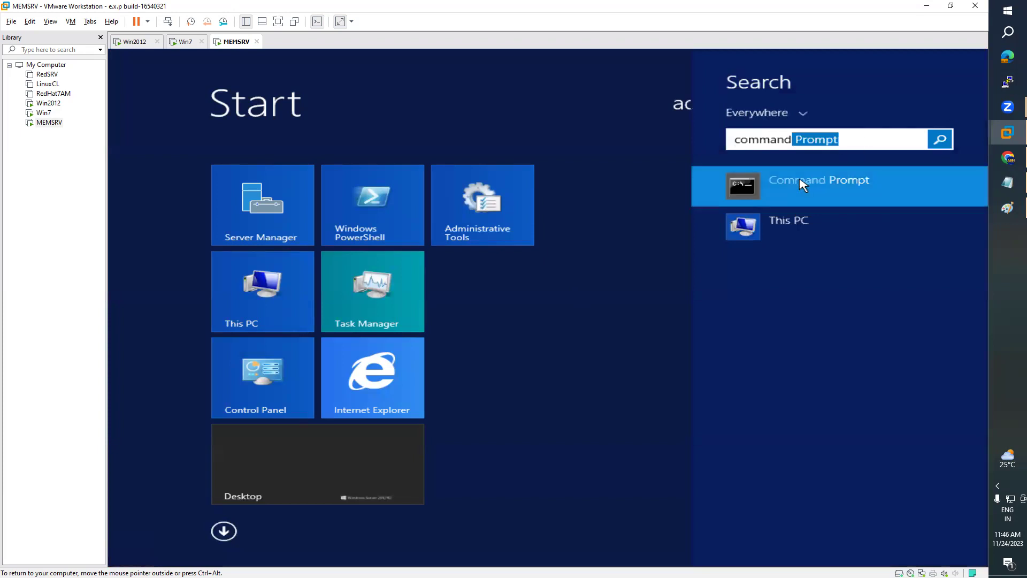
{"action": "right_click", "coordinate": [801, 180]}
{"action": "key", "text": "Down"}
{"action": "key", "text": "Down"}
{"action": "key", "text": "Down"}
{"action": "key", "text": "Down"}
{"action": "key", "text": "Return"}
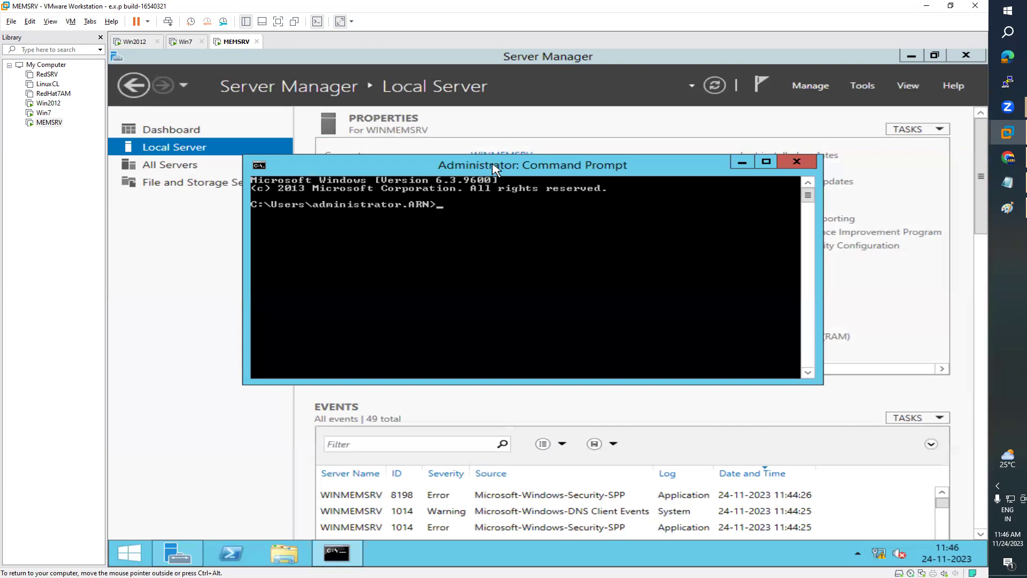
{"action": "right_click", "coordinate": [492, 164]}
{"action": "left_click", "coordinate": [543, 294]}
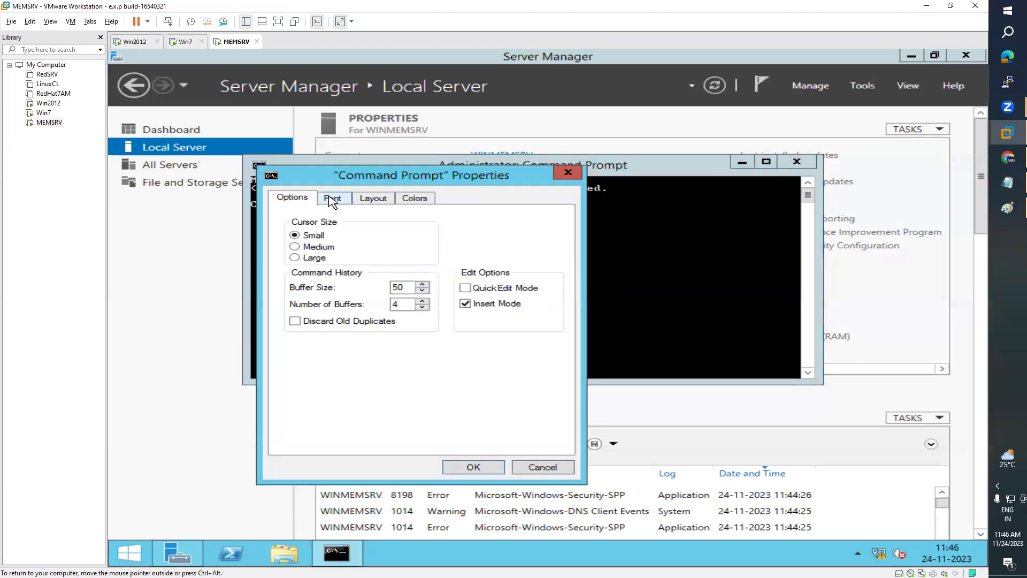
{"action": "left_click", "coordinate": [332, 198]}
{"action": "left_click", "coordinate": [446, 300]}
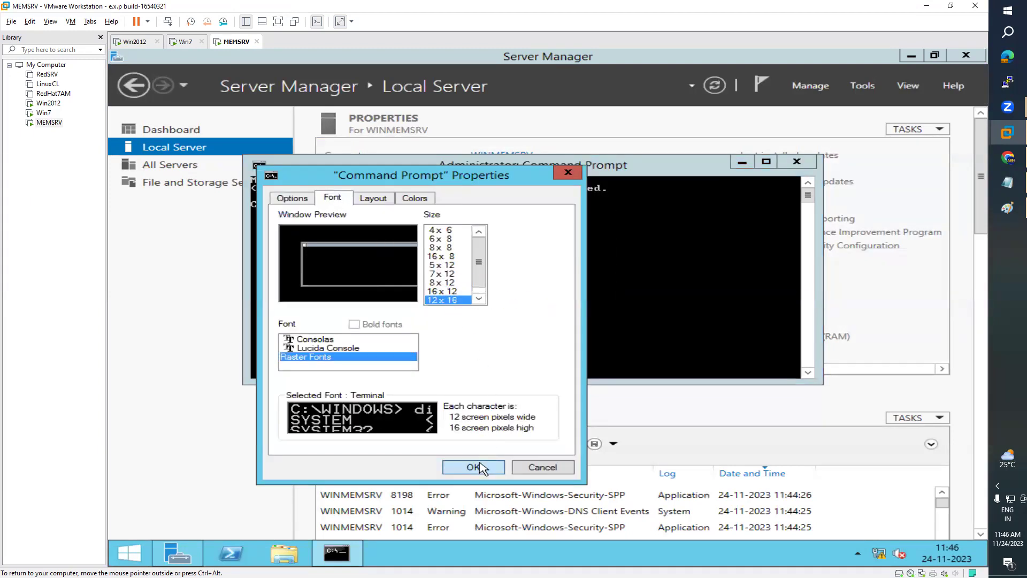
{"action": "left_click", "coordinate": [471, 466]}
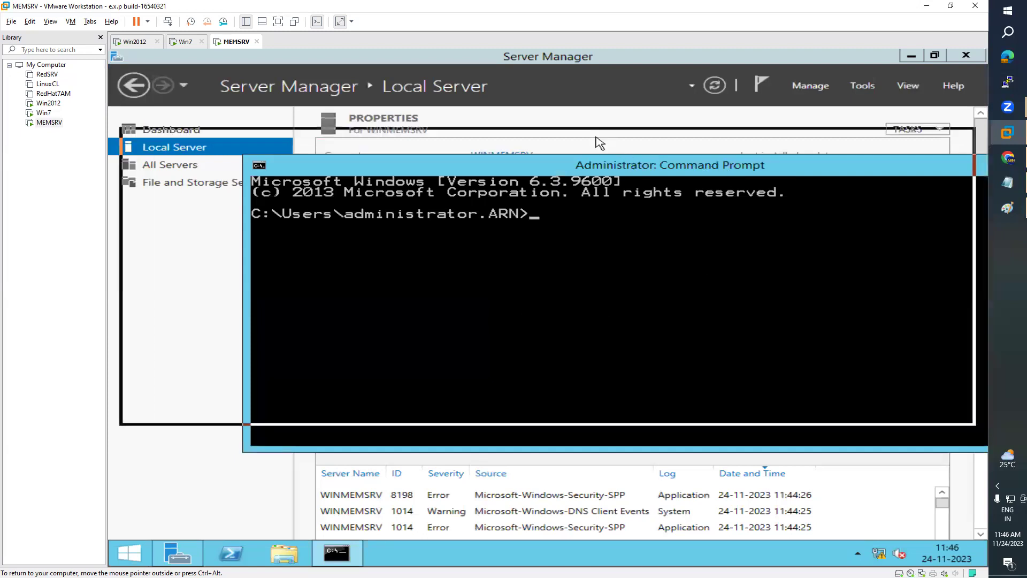
- Clear the screen and run net accounts on MEMSRV, showing computer role SERVER
{"action": "type", "text": "cls"}
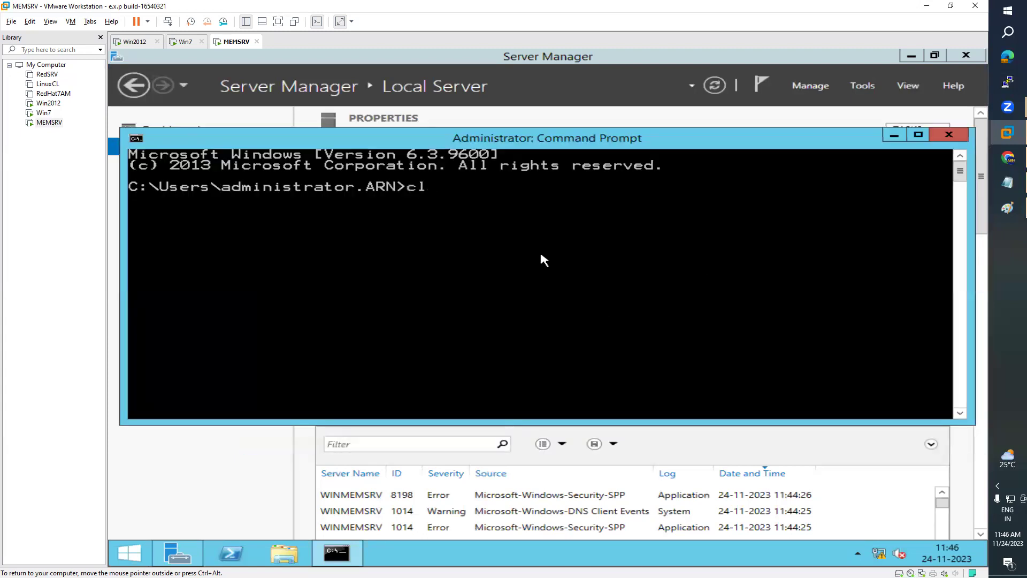
{"action": "key", "text": "Return"}
{"action": "type", "text": "net accounts"}
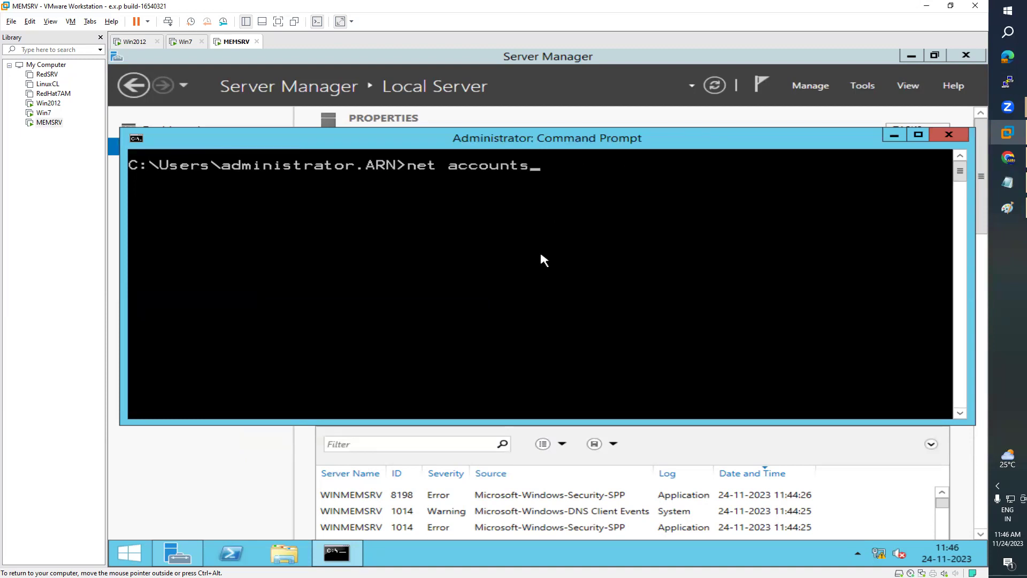
{"action": "key", "text": "Return"}
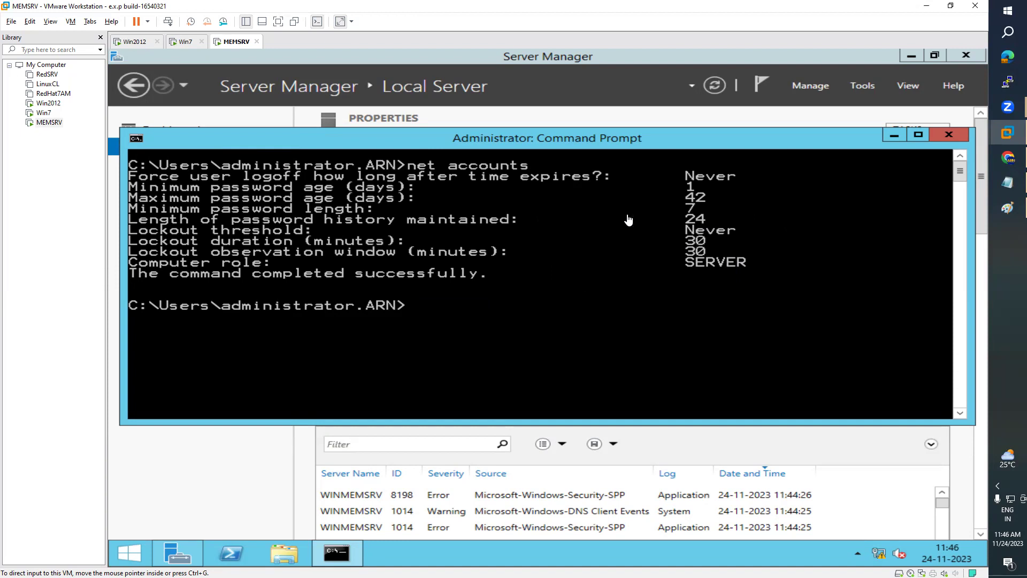
{"action": "left_click", "coordinate": [184, 42]}
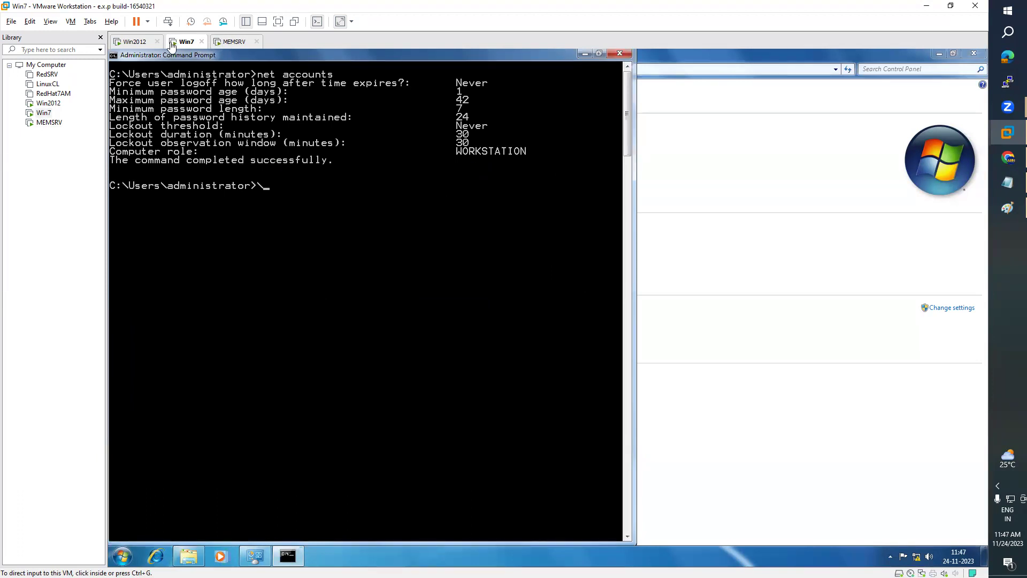
- On Win2012, launch Active Directory Users and Computers from Server Manager's Tools menu
{"action": "left_click", "coordinate": [140, 43]}
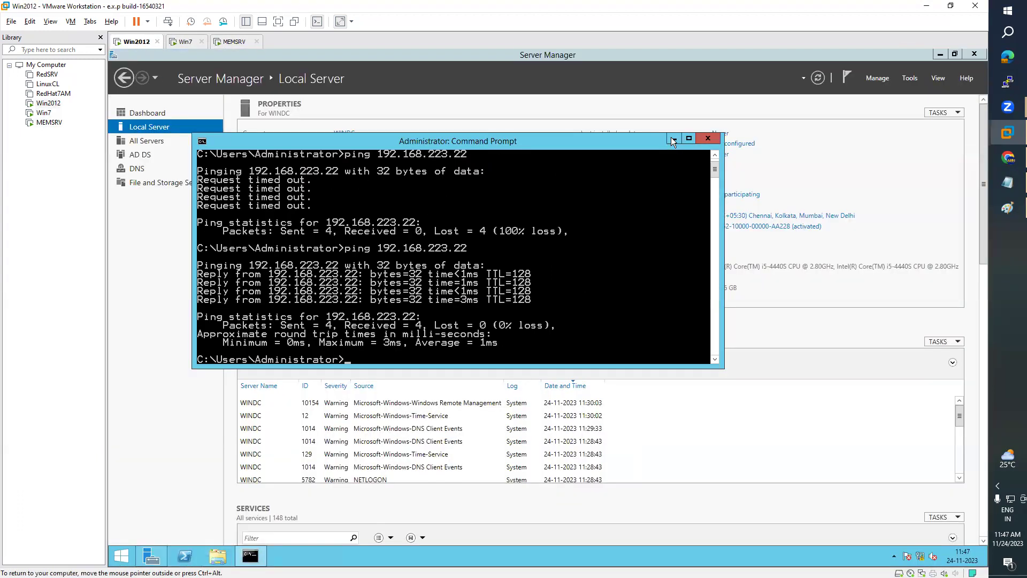
{"action": "left_click", "coordinate": [674, 139]}
{"action": "left_click", "coordinate": [911, 78]}
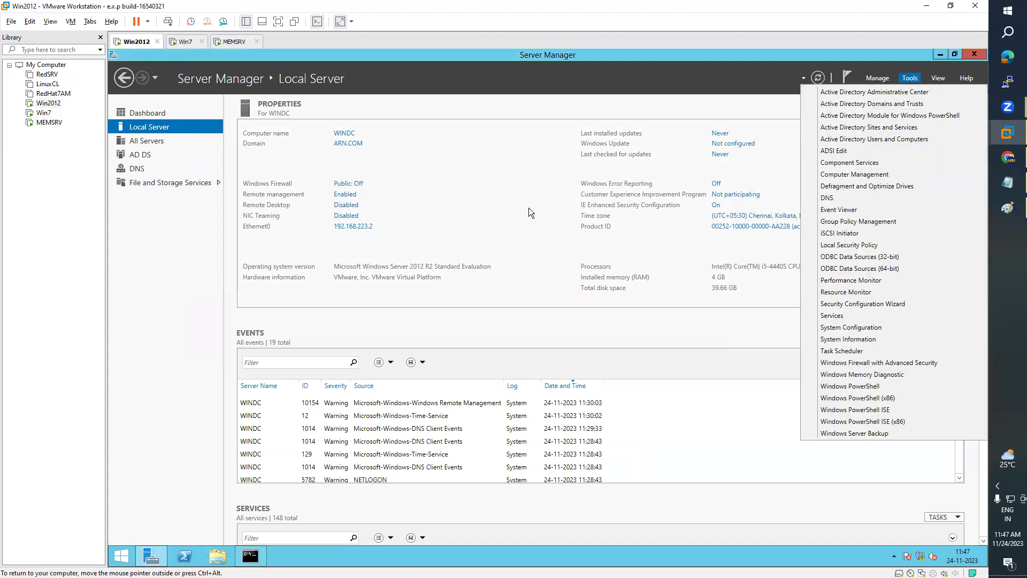
{"action": "left_click", "coordinate": [503, 110]}
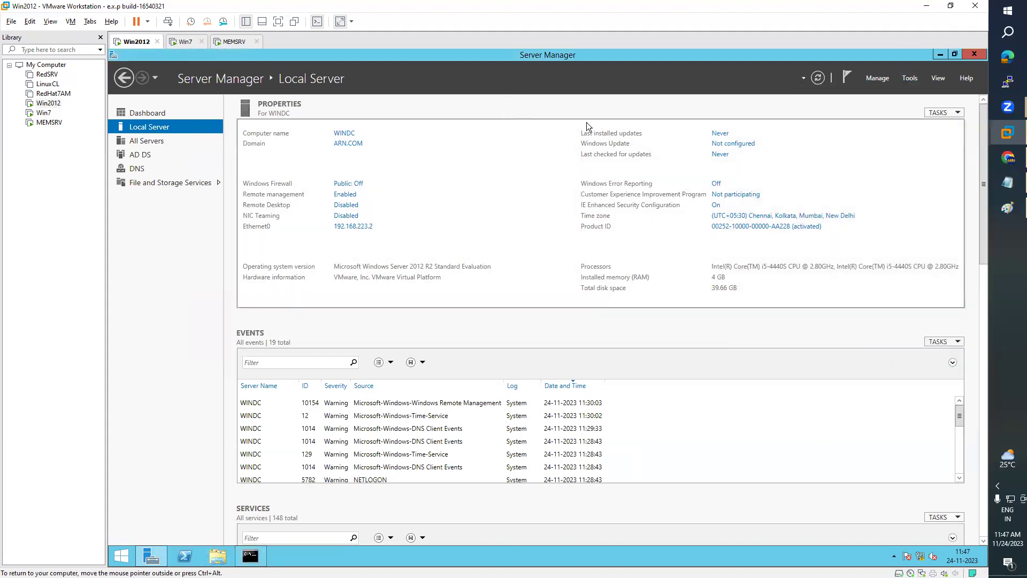
{"action": "left_click", "coordinate": [911, 80]}
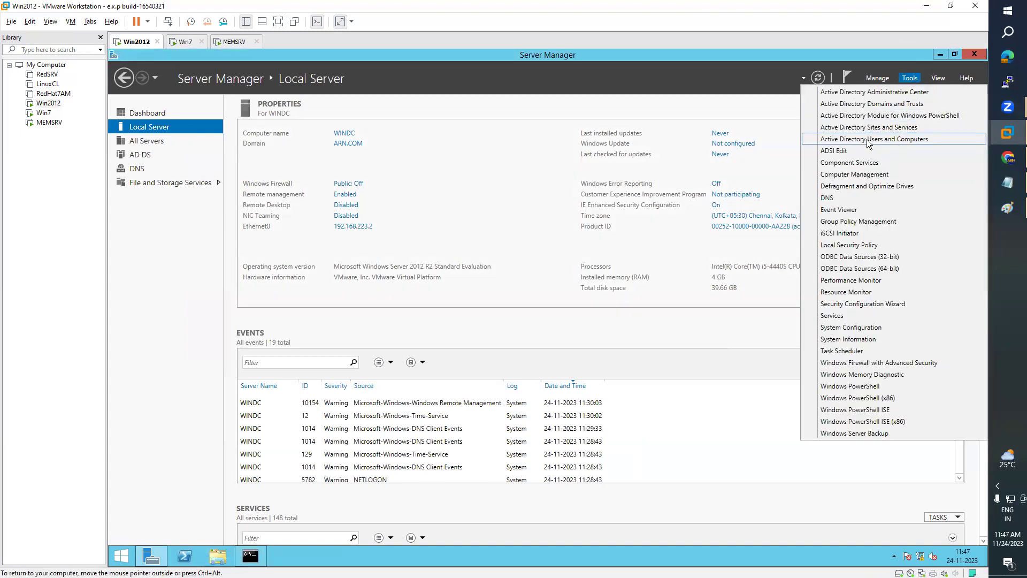
{"action": "left_click", "coordinate": [891, 139]}
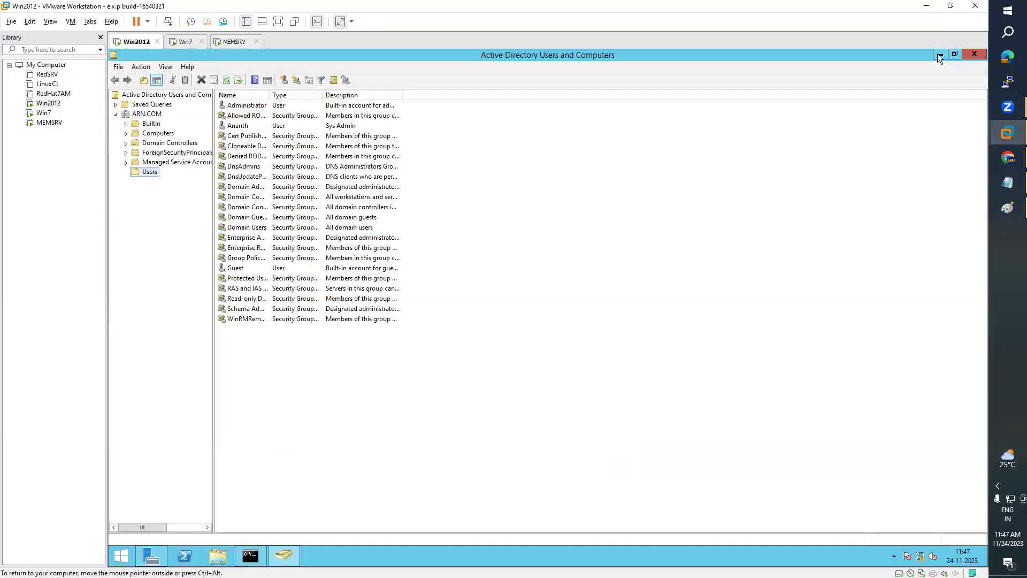
- Show ARN.COM's Computers container with widened columns, confirming MYPC and WINMEMSRV are listed
{"action": "left_click_drag", "start_coordinate": [212, 153], "coordinate": [252, 156]}
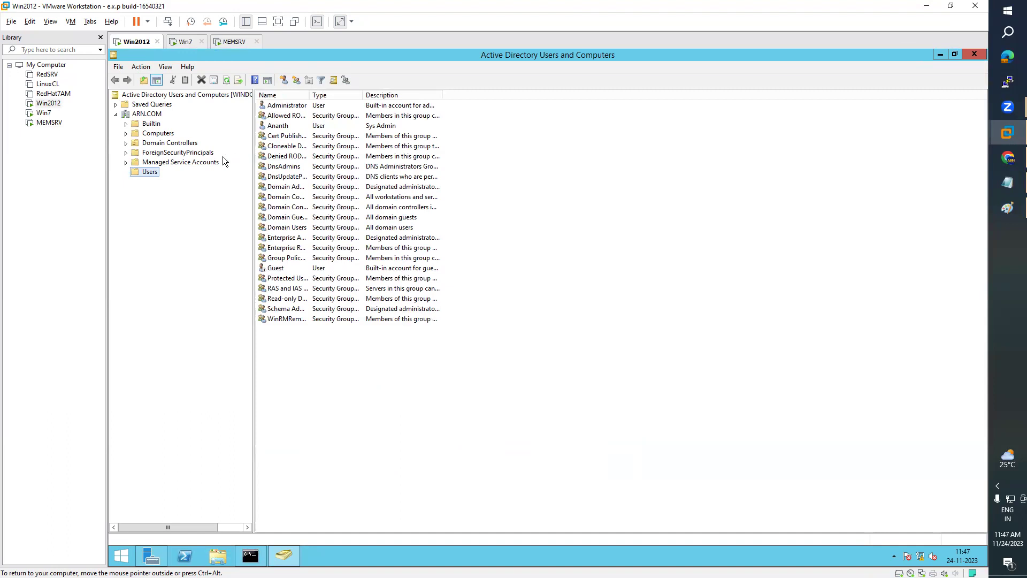
{"action": "left_click", "coordinate": [158, 135]}
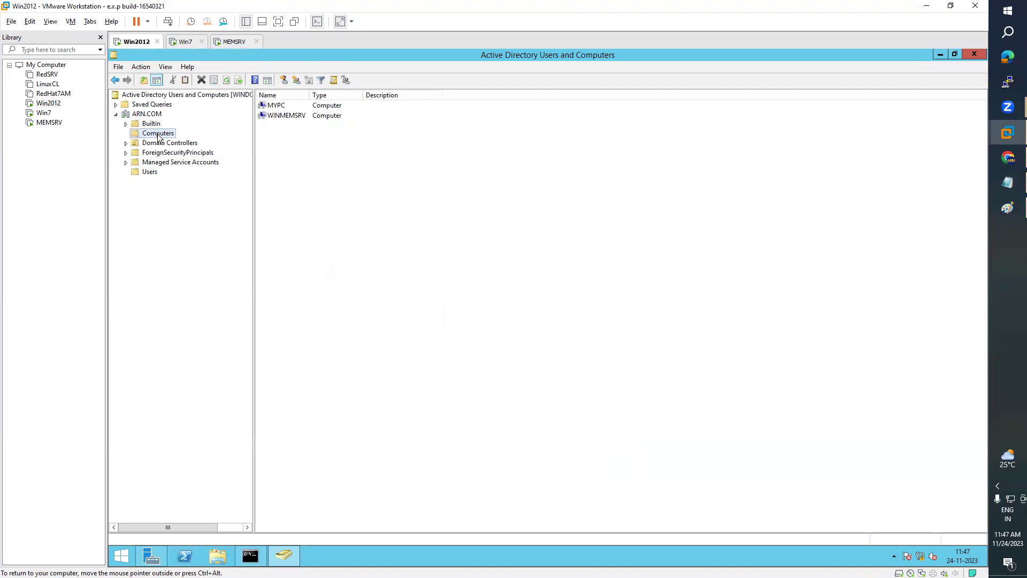
{"action": "left_click_drag", "start_coordinate": [310, 95], "coordinate": [335, 95]}
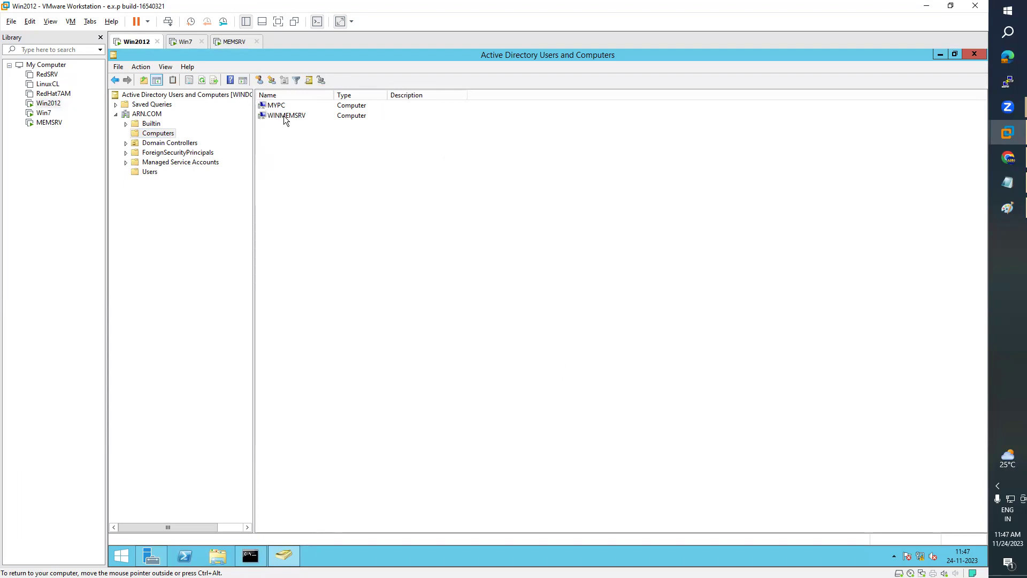
{"action": "left_click", "coordinate": [185, 42]}
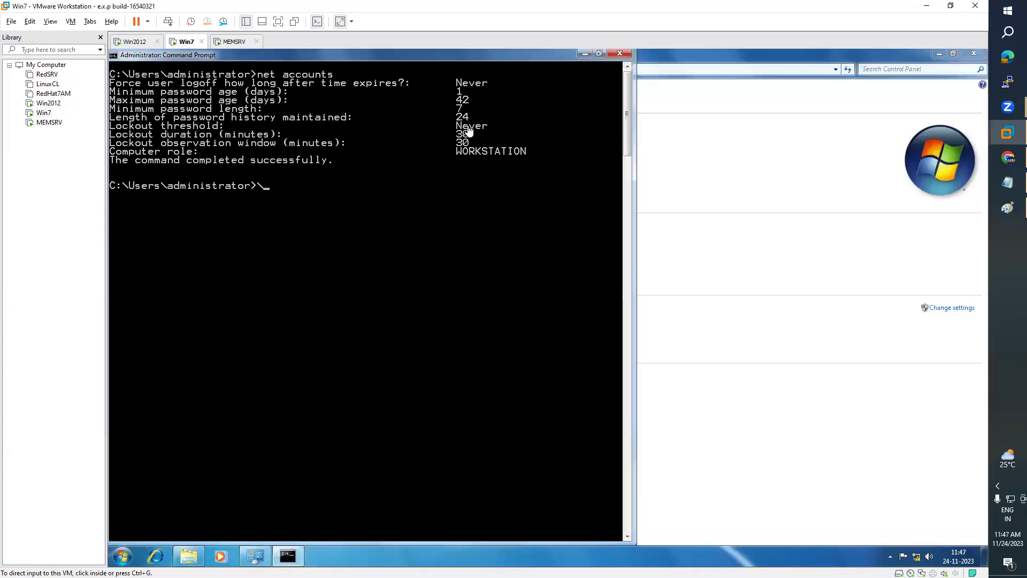
- Run hostname in the Win7 command prompt, which reports MyPC
{"action": "left_click", "coordinate": [389, 234]}
{"action": "key", "text": "BackSpace"}
{"action": "type", "text": "hostname"}
{"action": "key", "text": "Return"}
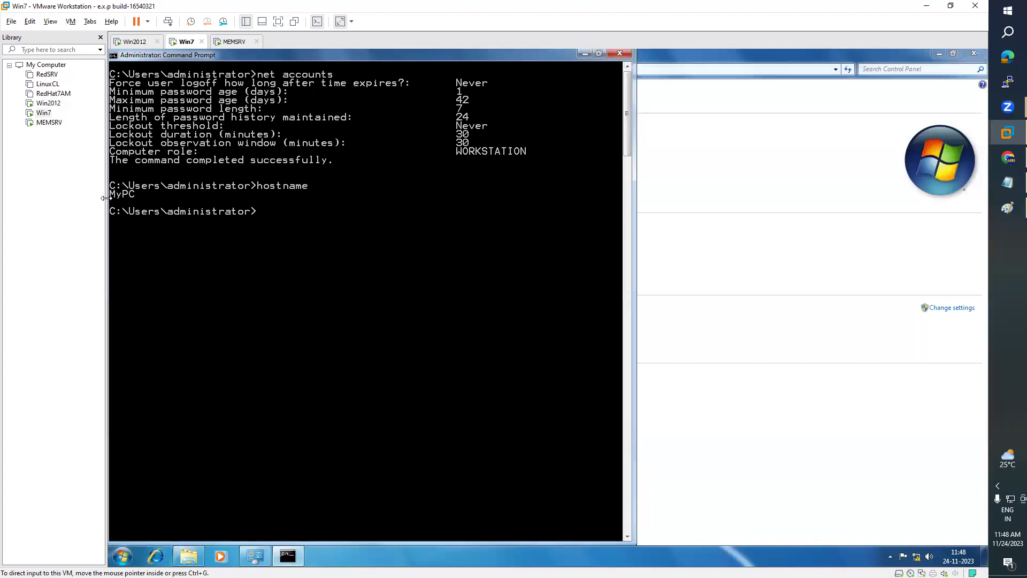
- Run hostname on MEMSRV to get WINMEMSRV, minimize its prompt, and return to Win7
{"action": "left_click", "coordinate": [234, 42]}
{"action": "left_click", "coordinate": [408, 344]}
{"action": "type", "text": "hostname"}
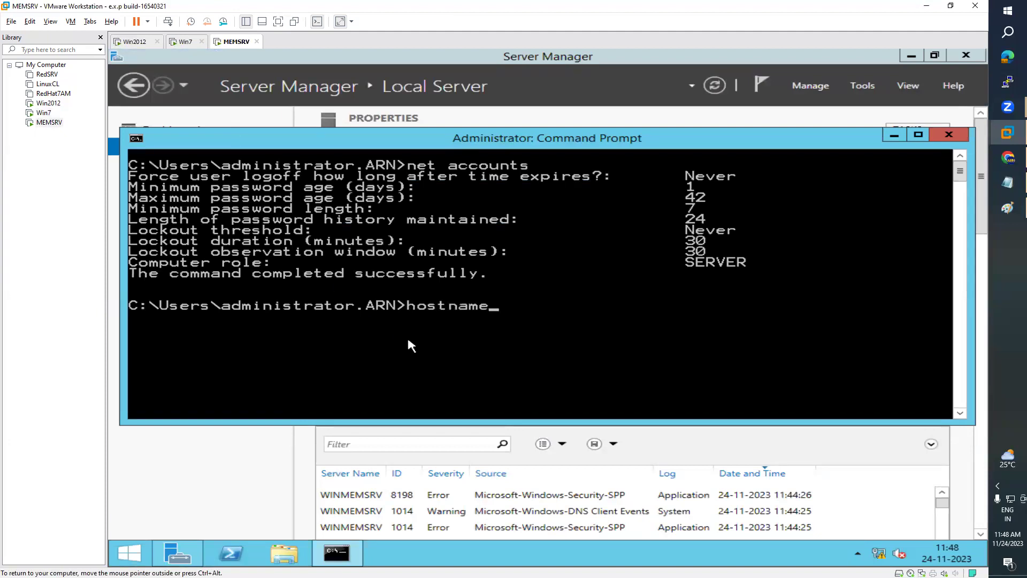
{"action": "key", "text": "Return"}
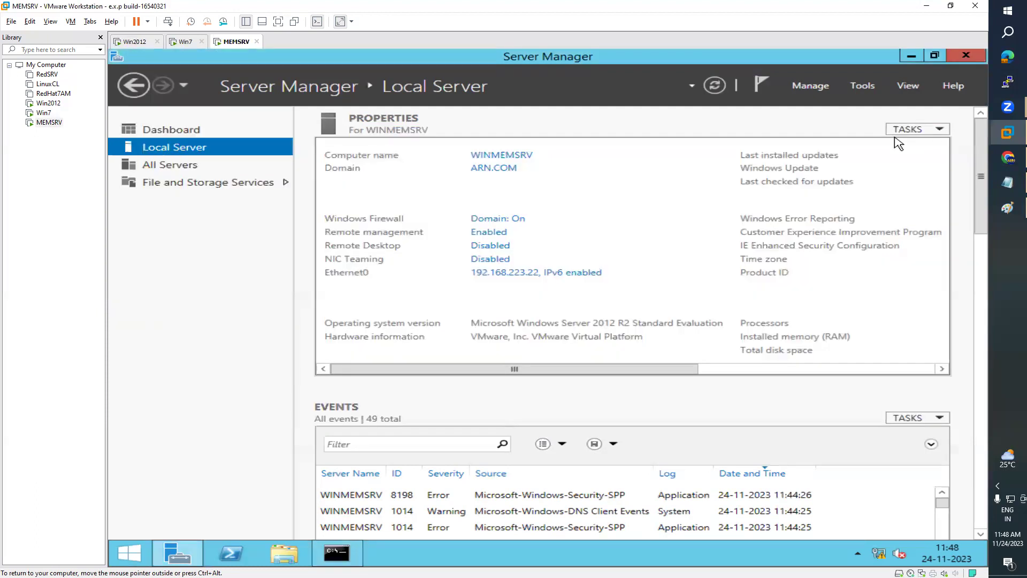
{"action": "left_click", "coordinate": [894, 136]}
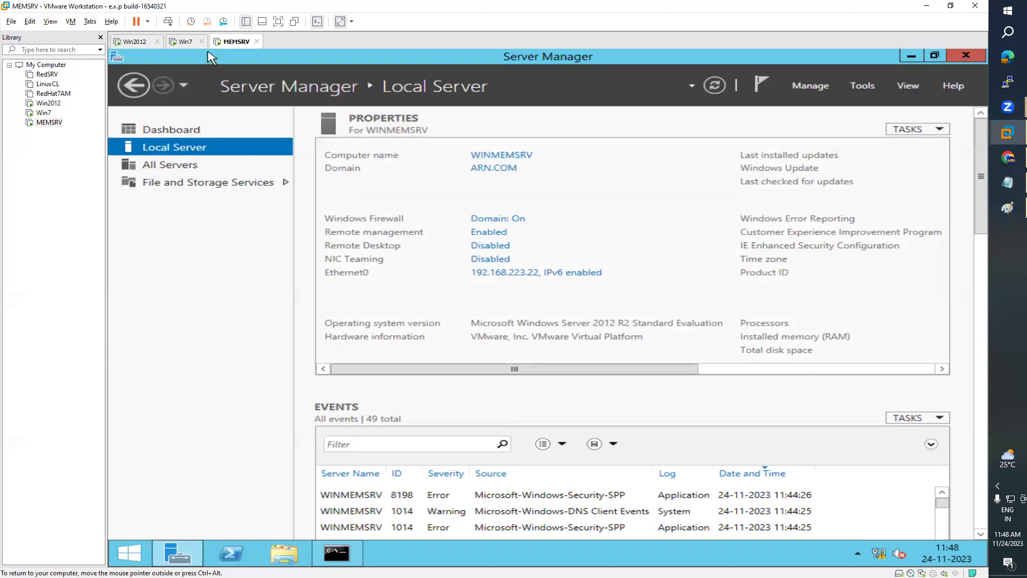
{"action": "left_click", "coordinate": [187, 43]}
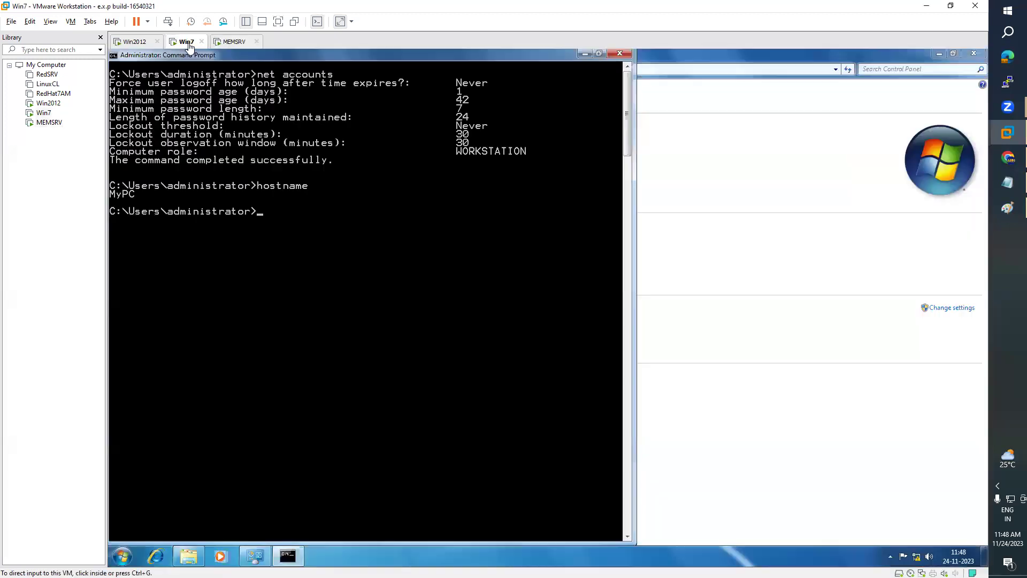
- Minimize the Win7 prompt to show MyPC in ARN.COM, then cycle the VMs back to Win2012
{"action": "left_click", "coordinate": [581, 53]}
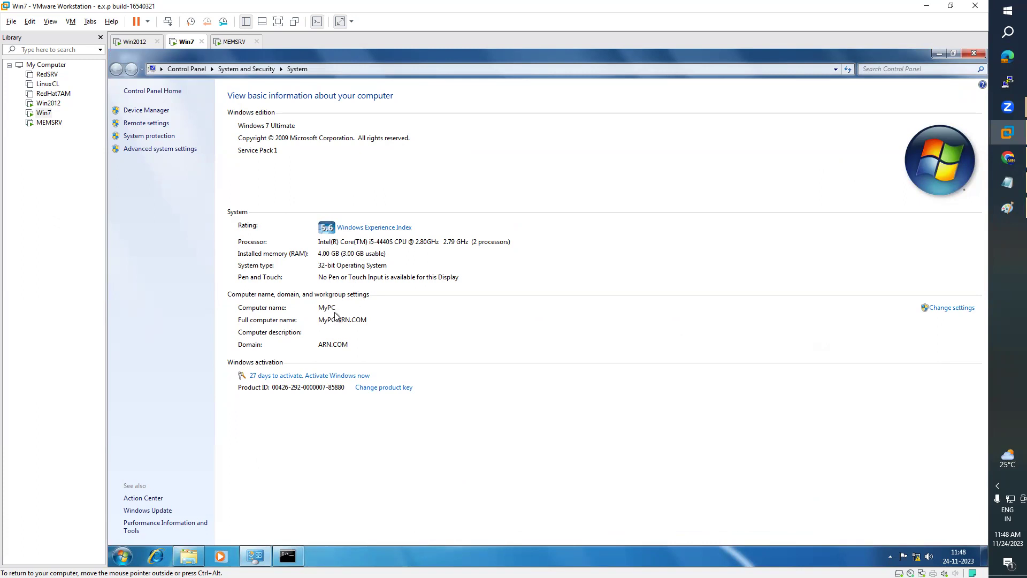
{"action": "left_click", "coordinate": [135, 41]}
{"action": "left_click", "coordinate": [185, 42]}
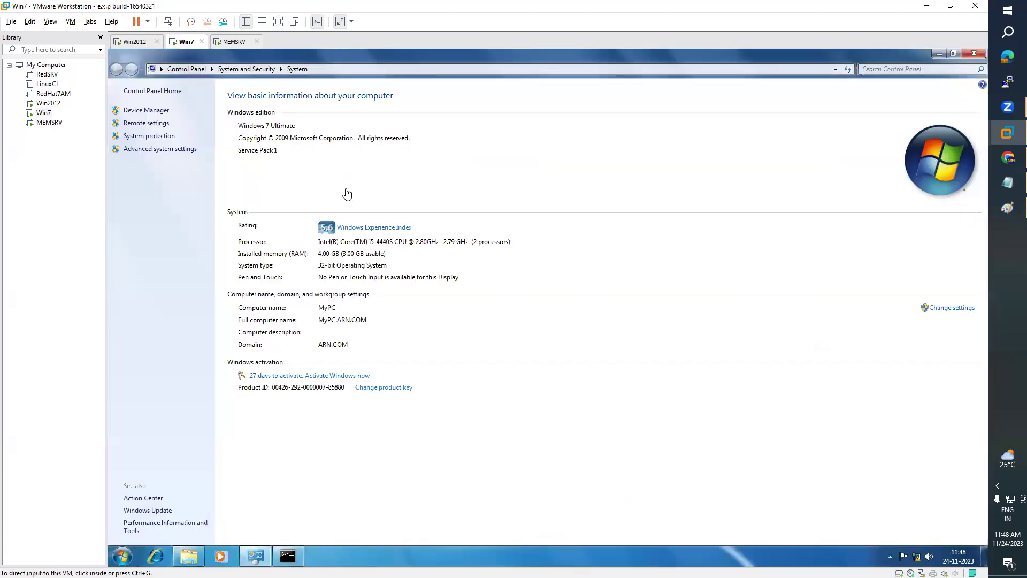
{"action": "left_click", "coordinate": [240, 43]}
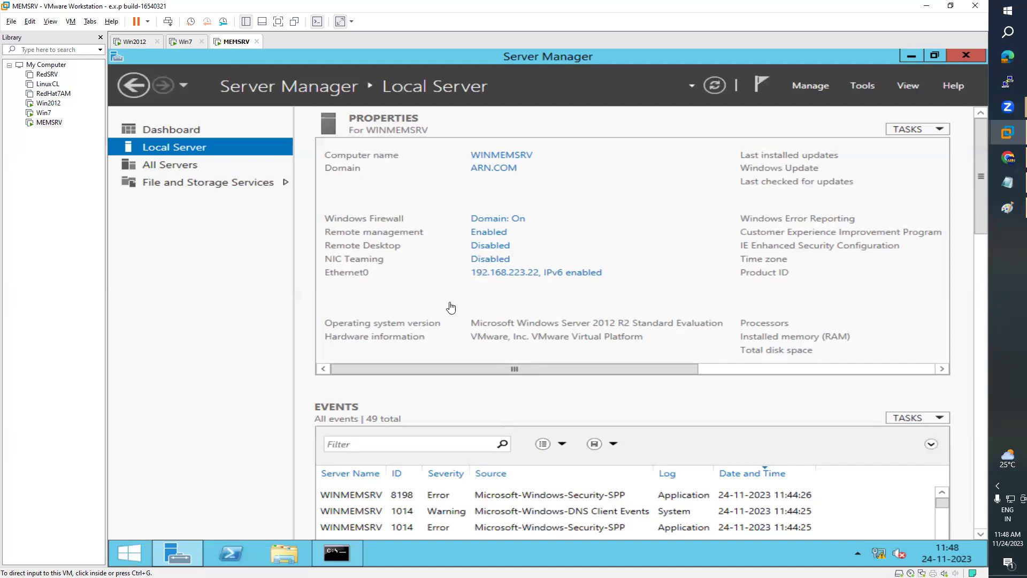
{"action": "left_click", "coordinate": [144, 44]}
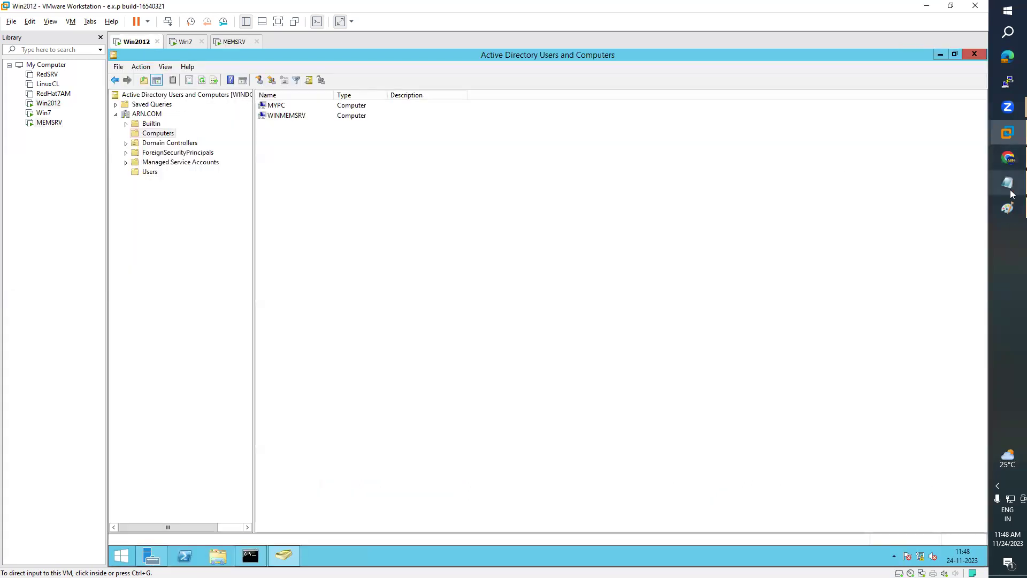
{"action": "left_click", "coordinate": [1009, 184]}
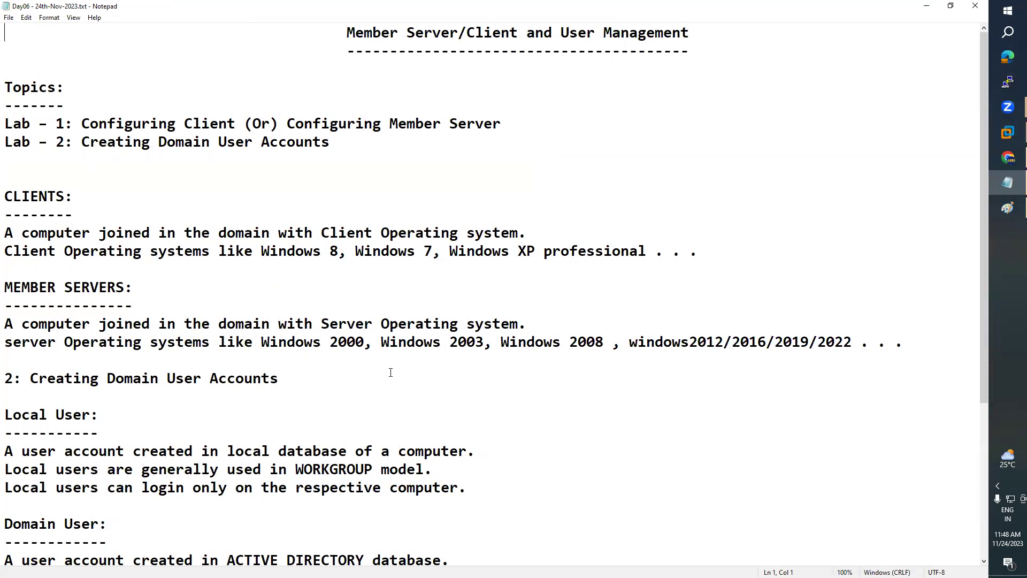
{"action": "scroll", "coordinate": [373, 403], "scroll_direction": "down", "scroll_amount": 2}
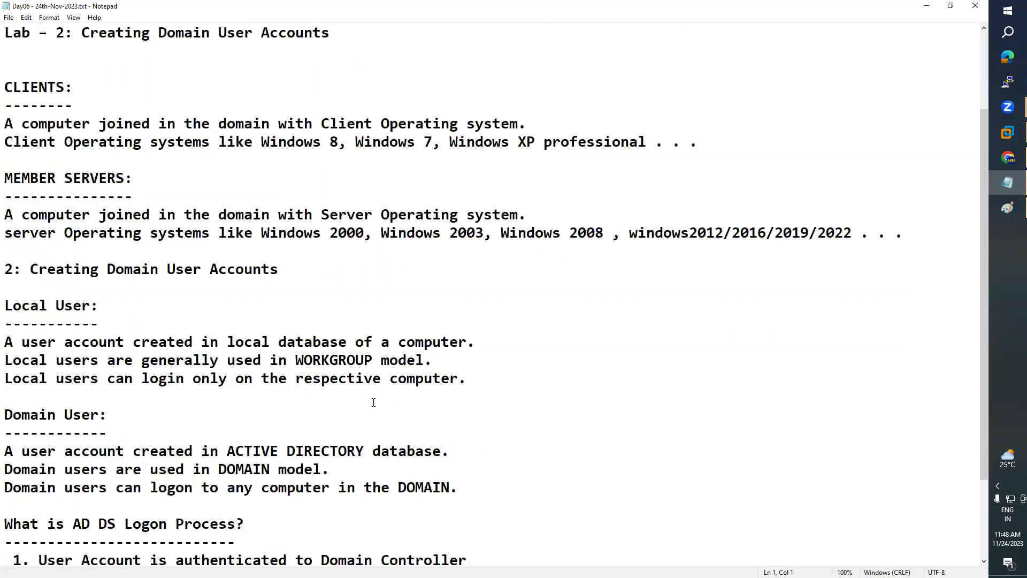
{"action": "scroll", "coordinate": [373, 402], "scroll_direction": "down", "scroll_amount": 1}
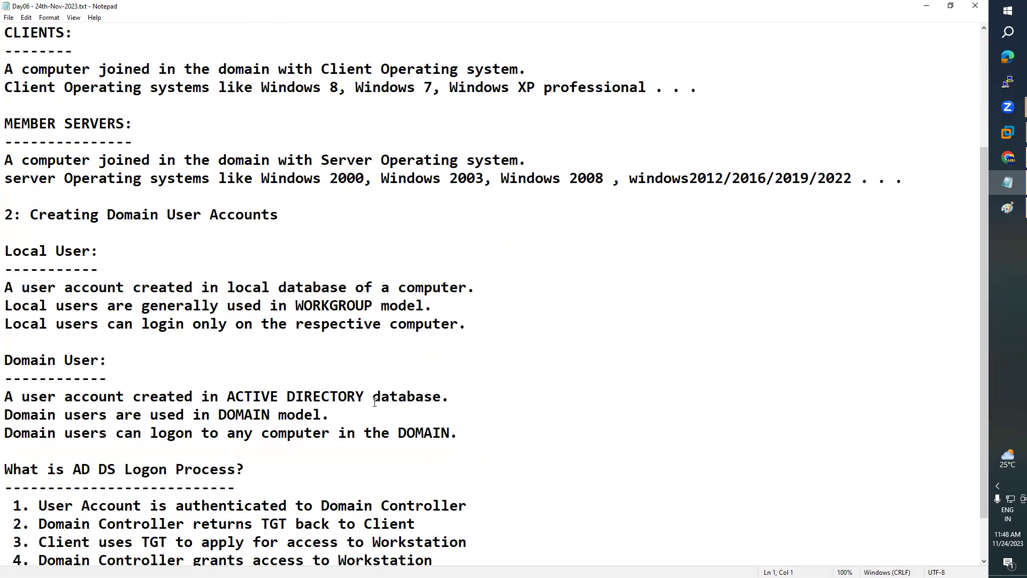
{"action": "scroll", "coordinate": [375, 402], "scroll_direction": "down", "scroll_amount": 1}
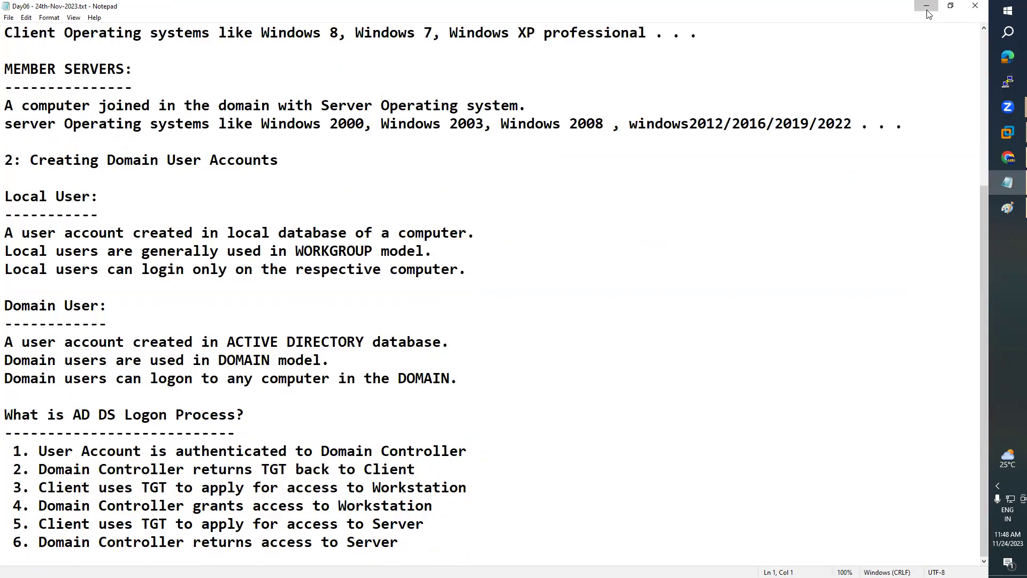
{"action": "left_click", "coordinate": [926, 6]}
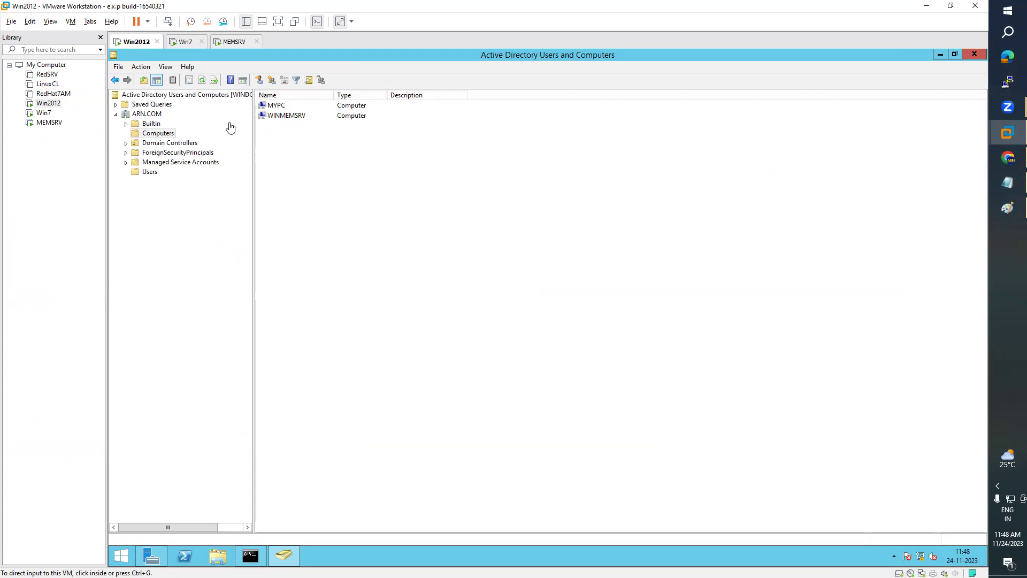
- Compare the Win7, MEMSRV and Win2012 machines to confirm their ARN.COM domain membership
{"action": "left_click", "coordinate": [185, 42]}
{"action": "left_click", "coordinate": [230, 41]}
{"action": "left_click", "coordinate": [186, 43]}
{"action": "left_click", "coordinate": [135, 43]}
{"action": "left_click", "coordinate": [182, 43]}
{"action": "left_click", "coordinate": [234, 43]}
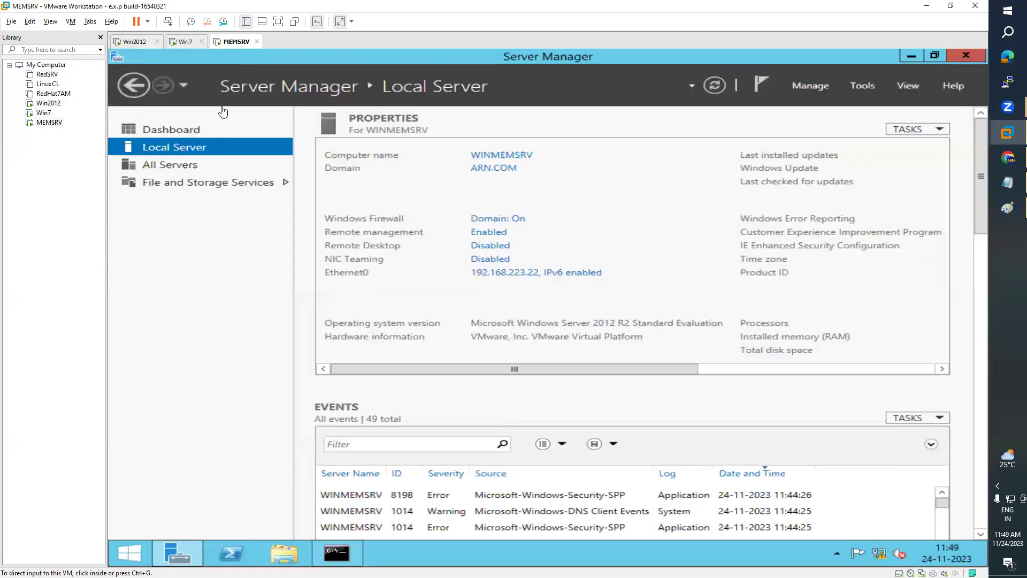
{"action": "left_click", "coordinate": [135, 43]}
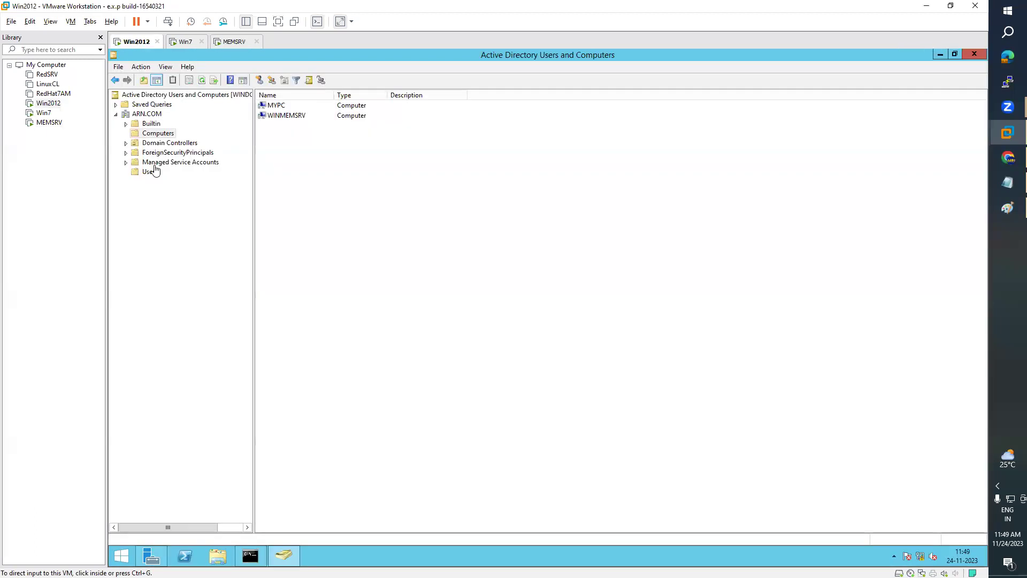
{"action": "left_click", "coordinate": [185, 47]}
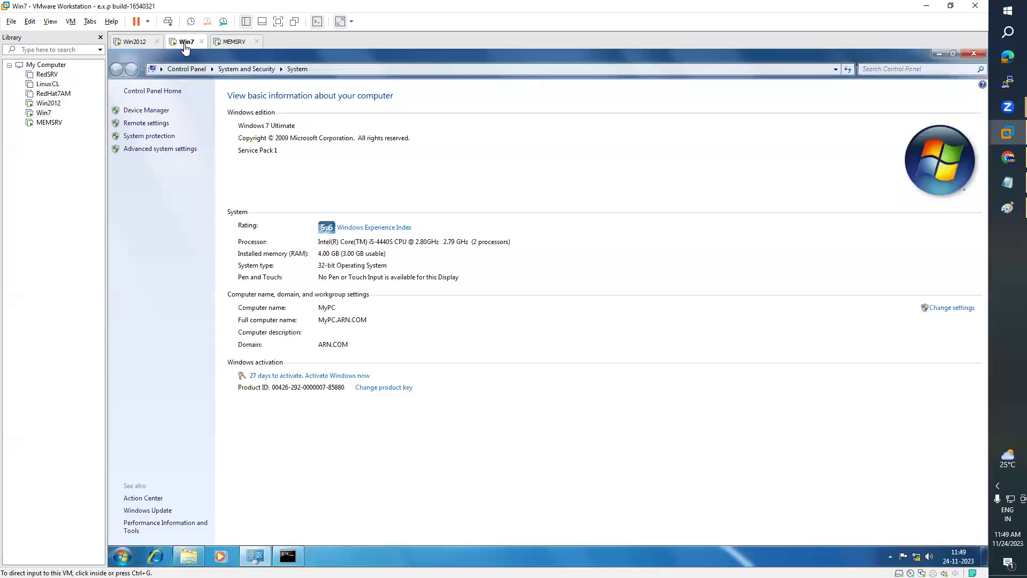
{"action": "left_click", "coordinate": [237, 48]}
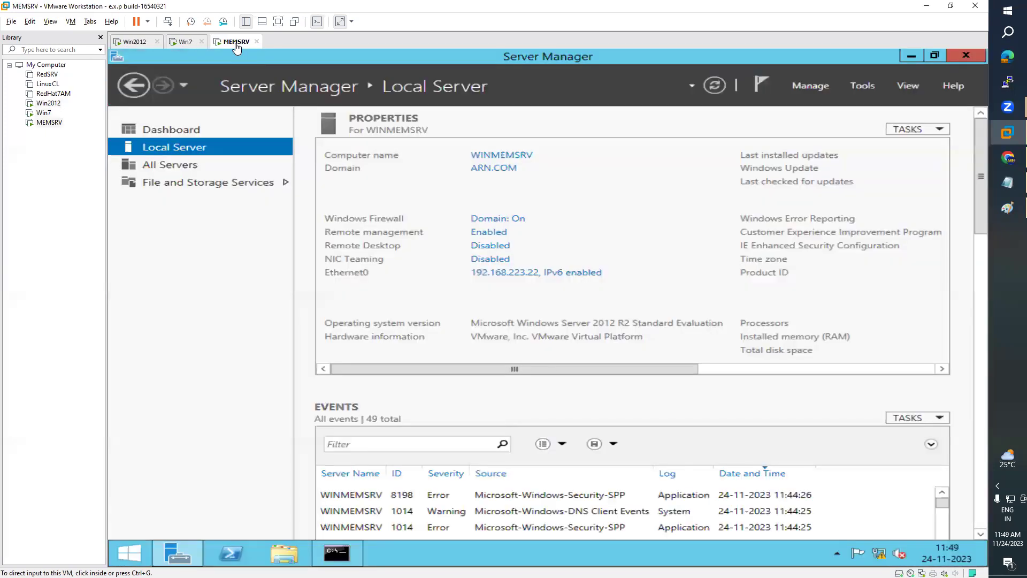
{"action": "left_click", "coordinate": [183, 49]}
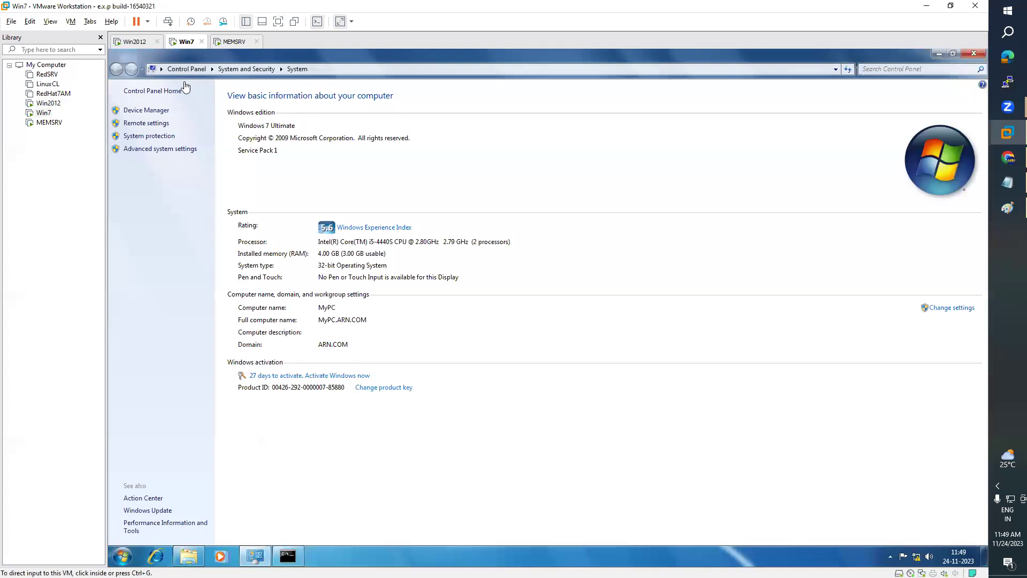
{"action": "left_click", "coordinate": [135, 42]}
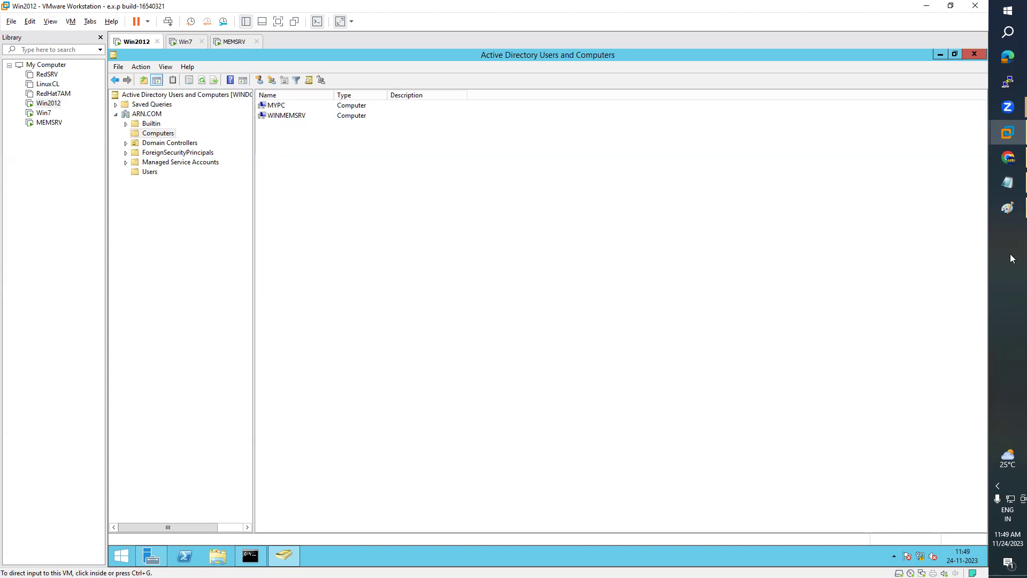
- Review the Day06 lesson notes on Local User and Domain User
{"action": "left_click", "coordinate": [1010, 182]}
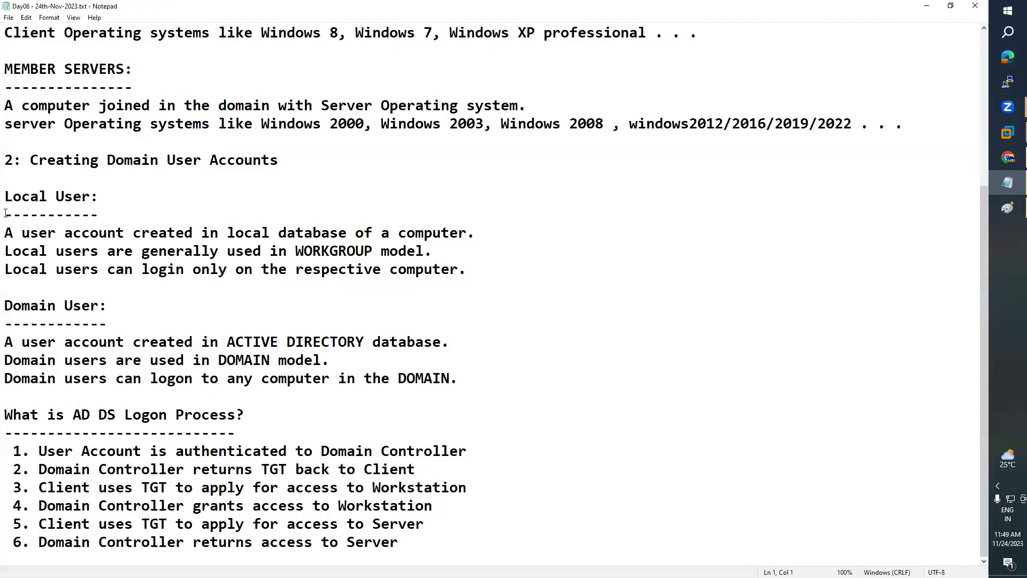
{"action": "left_click_drag", "start_coordinate": [5, 199], "coordinate": [461, 378]}
{"action": "left_click", "coordinate": [472, 278]}
{"action": "left_click", "coordinate": [925, 6]}
- Recheck Win7 and MEMSRV domain details, then list the ARN.COM Users container on Win2012
{"action": "left_click", "coordinate": [185, 42]}
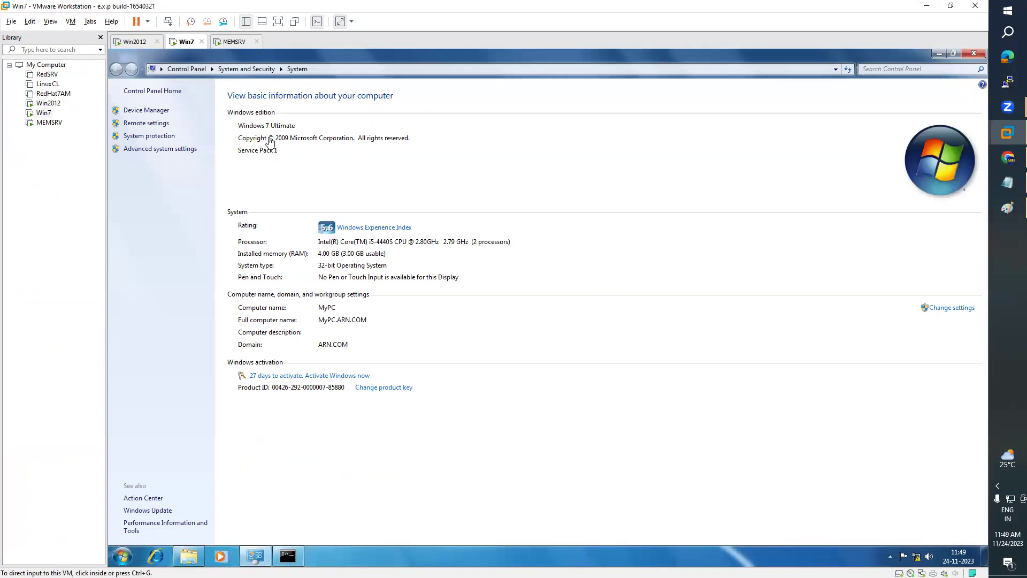
{"action": "left_click", "coordinate": [230, 41]}
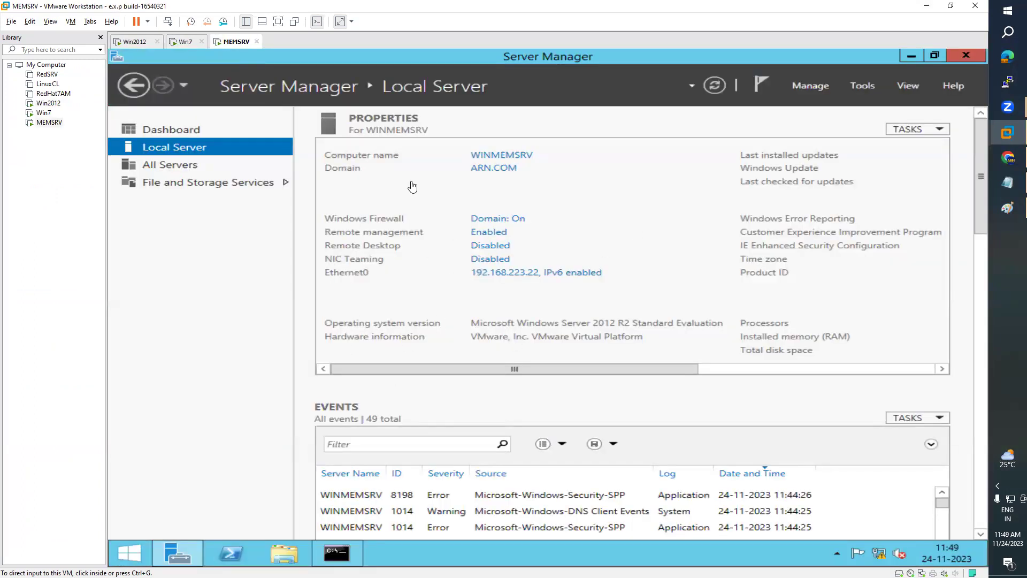
{"action": "left_click", "coordinate": [186, 42]}
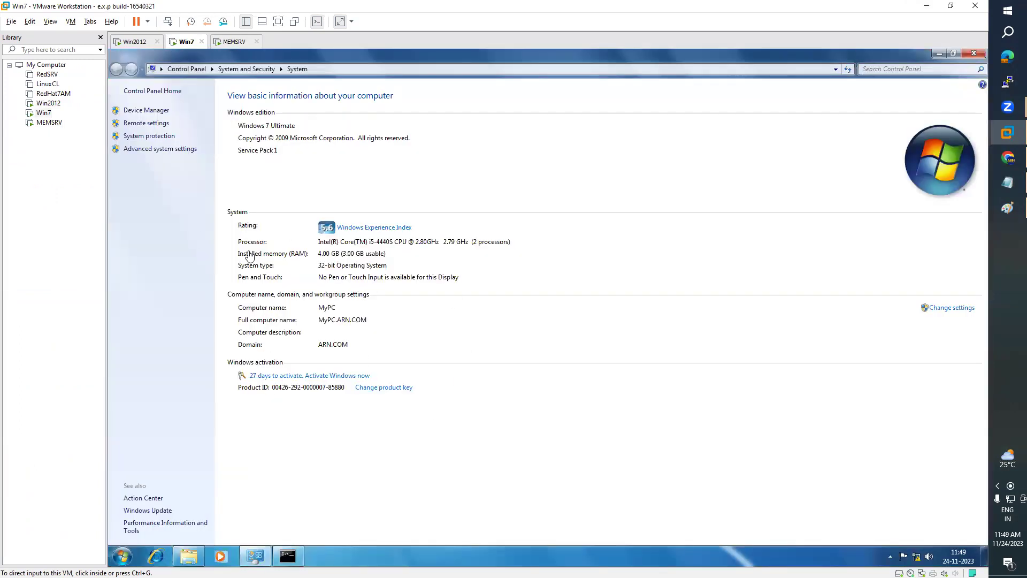
{"action": "left_click", "coordinate": [136, 42]}
{"action": "left_click", "coordinate": [147, 173]}
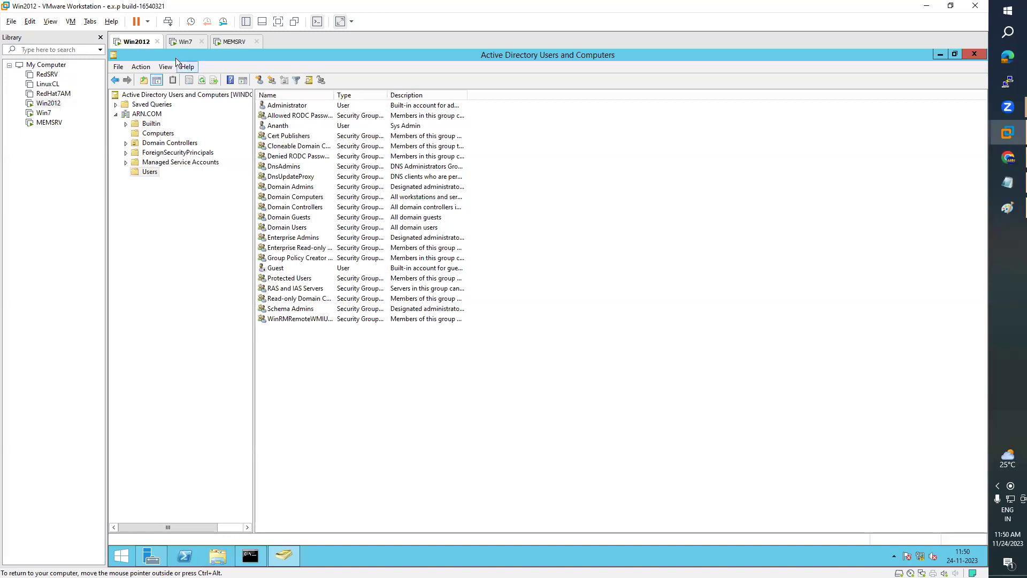
- Return to the Win2012 controller and select the Ananth user account
{"action": "left_click", "coordinate": [184, 41]}
{"action": "left_click", "coordinate": [228, 46]}
{"action": "left_click", "coordinate": [135, 42]}
{"action": "left_click", "coordinate": [306, 128]}
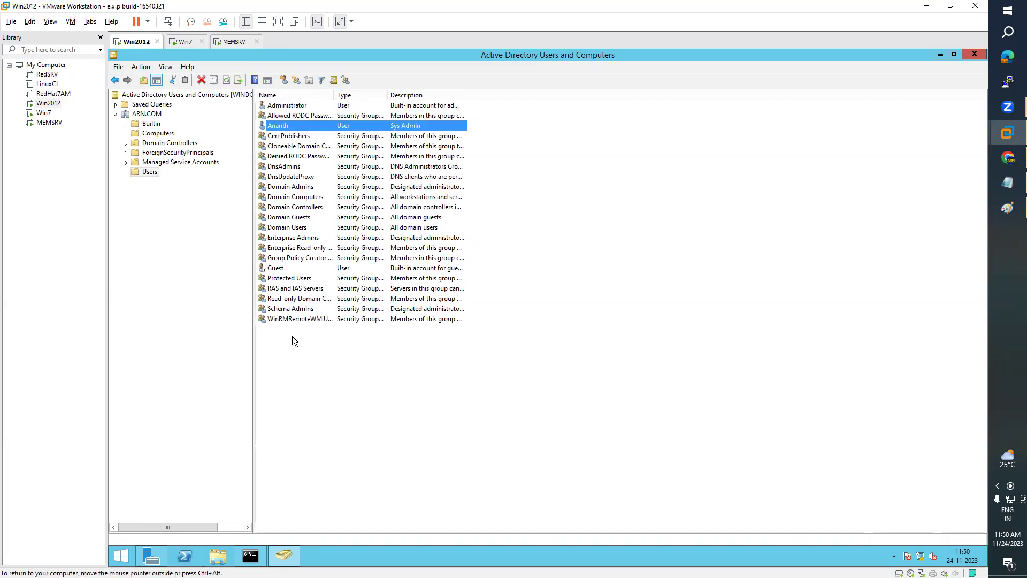
- Bring up the Users container's New > User menu
{"action": "right_click", "coordinate": [356, 365]}
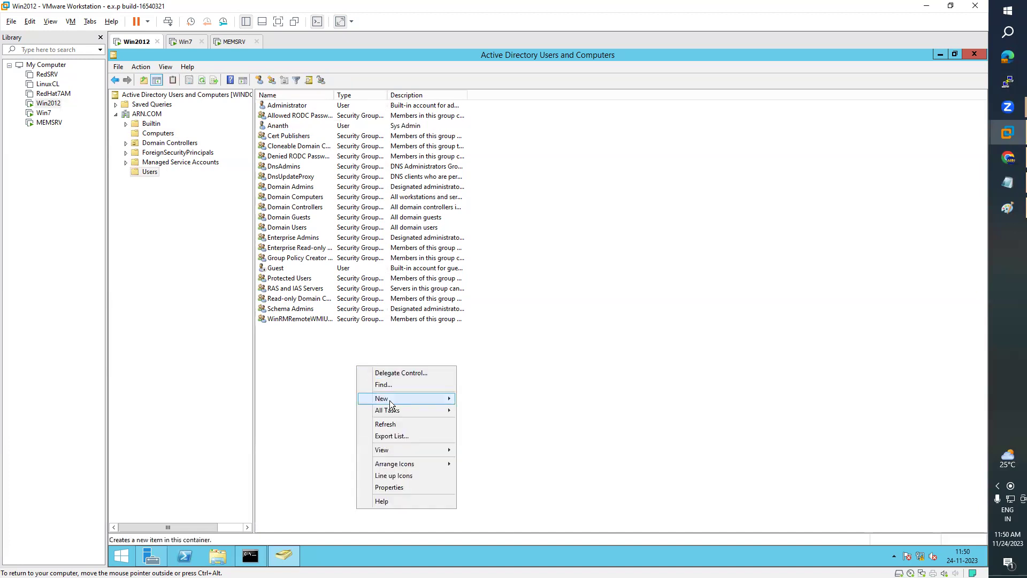
{"action": "mouse_move", "coordinate": [402, 400]}
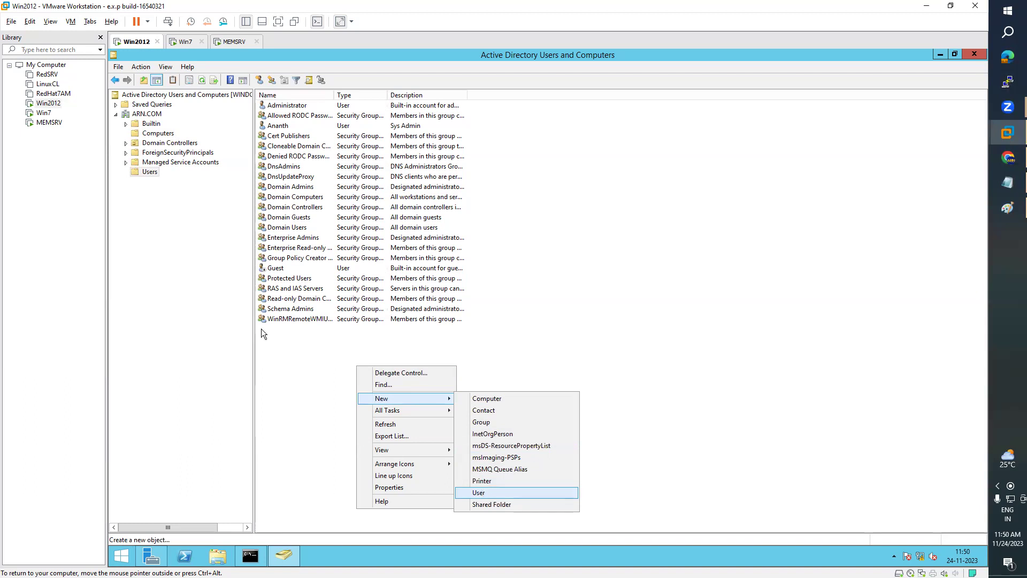
{"action": "right_click", "coordinate": [153, 173]}
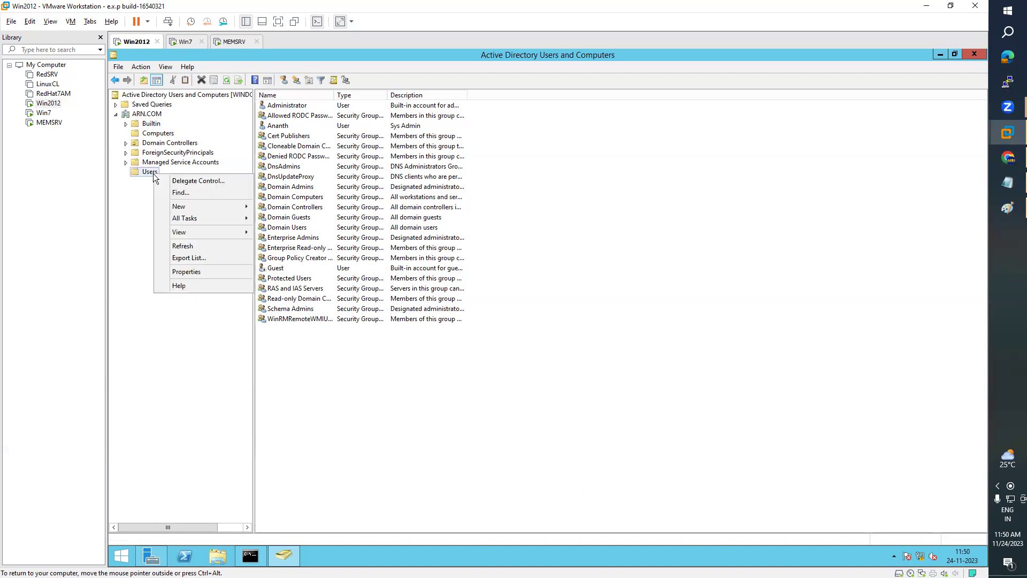
{"action": "mouse_move", "coordinate": [193, 205]}
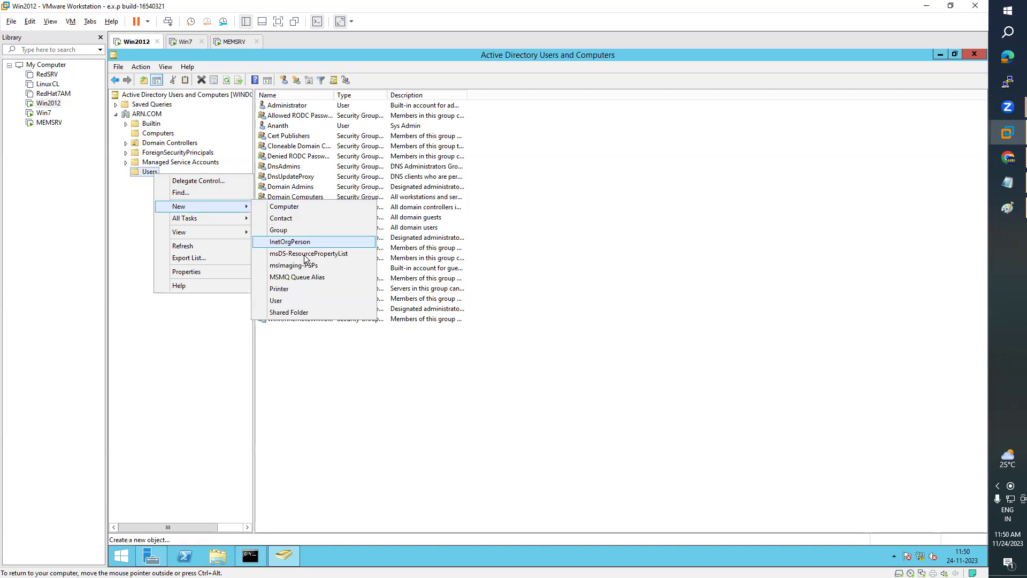
- Start a new user with first name 'ram', initial 'N' and last name 'bab'
{"action": "left_click", "coordinate": [285, 301]}
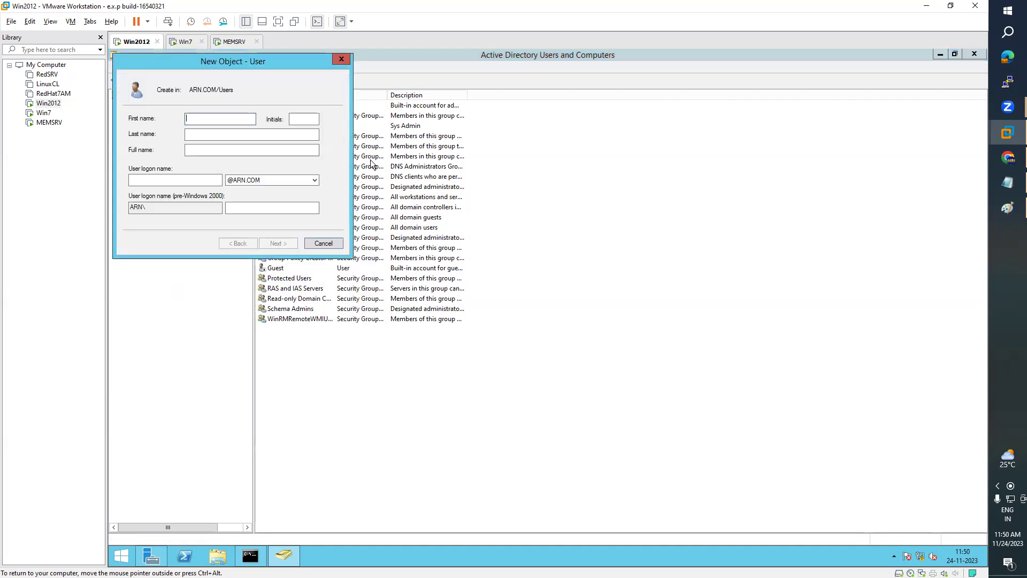
{"action": "left_click_drag", "start_coordinate": [250, 61], "coordinate": [701, 127]}
{"action": "key", "text": "Tab"}
{"action": "key", "text": "Tab"}
{"action": "key", "text": "Tab"}
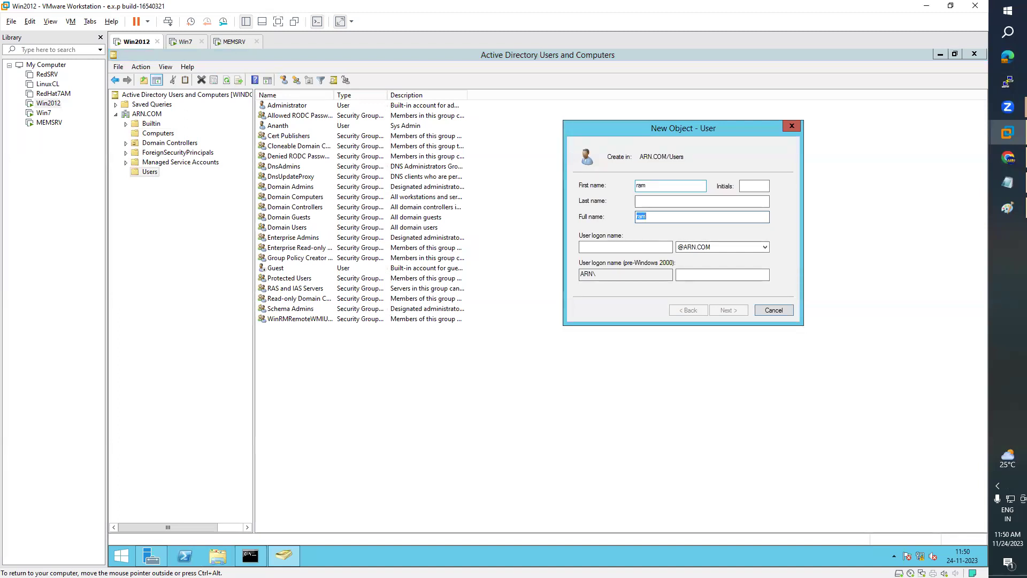
{"action": "left_click", "coordinate": [640, 201]}
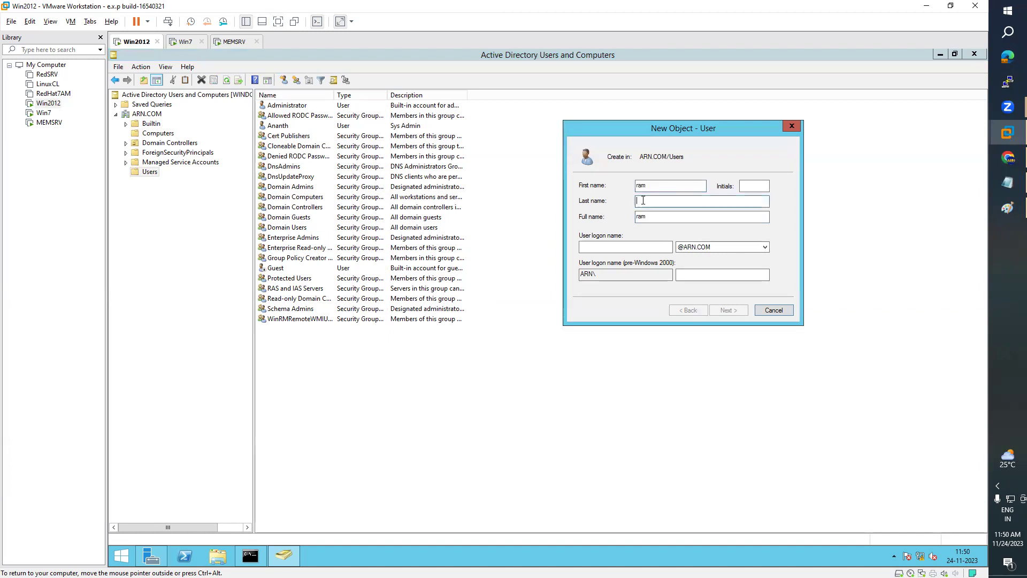
{"action": "left_click", "coordinate": [753, 185]}
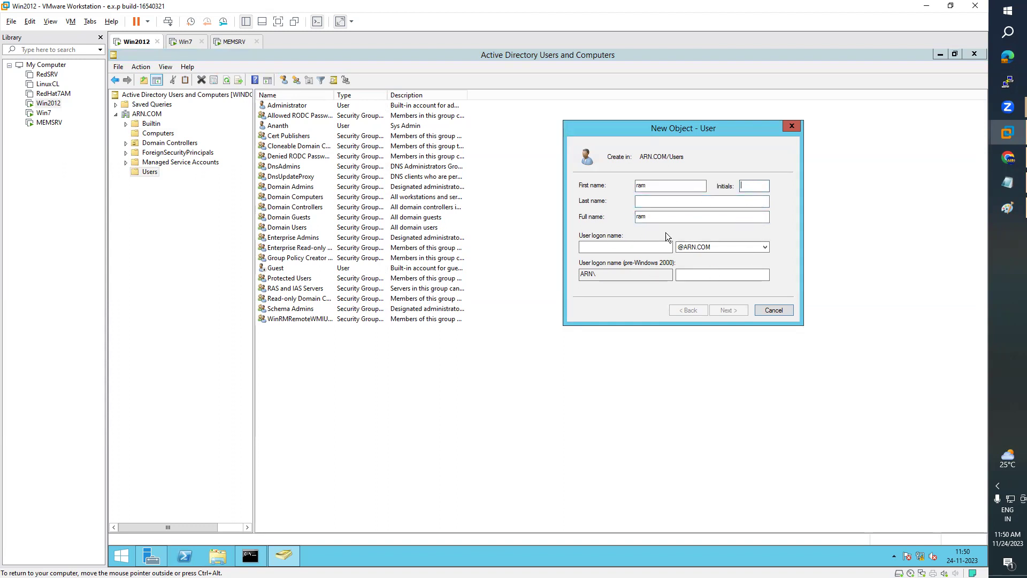
{"action": "key", "text": "shift+Tab"}
{"action": "left_click", "coordinate": [657, 187]}
{"action": "left_click", "coordinate": [754, 187]}
{"action": "type", "text": "N"}
{"action": "left_click", "coordinate": [663, 203]}
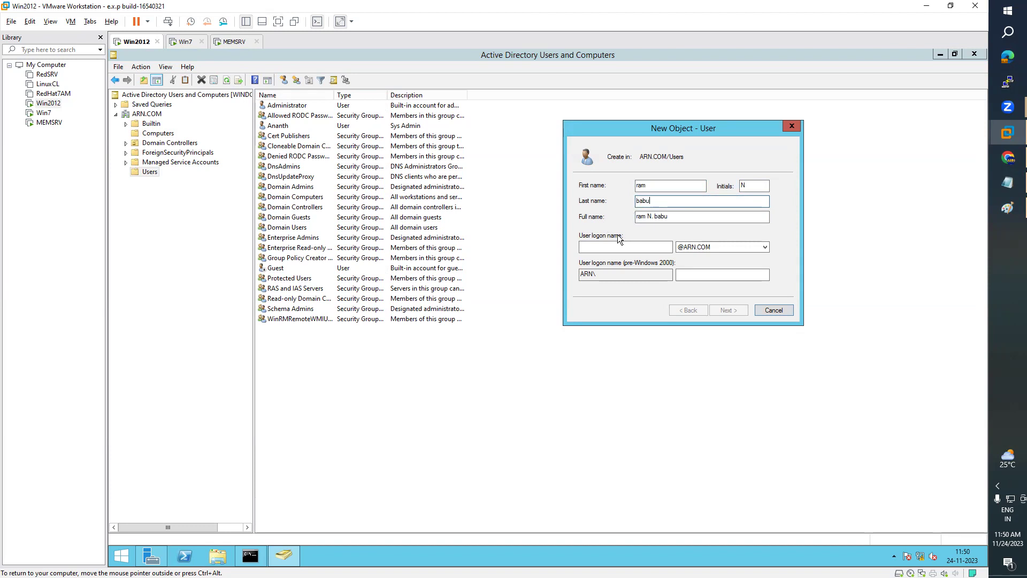
- Remove the middle initial N from the new user's name
{"action": "left_click", "coordinate": [624, 247]}
{"action": "left_click_drag", "start_coordinate": [673, 216], "coordinate": [627, 215]}
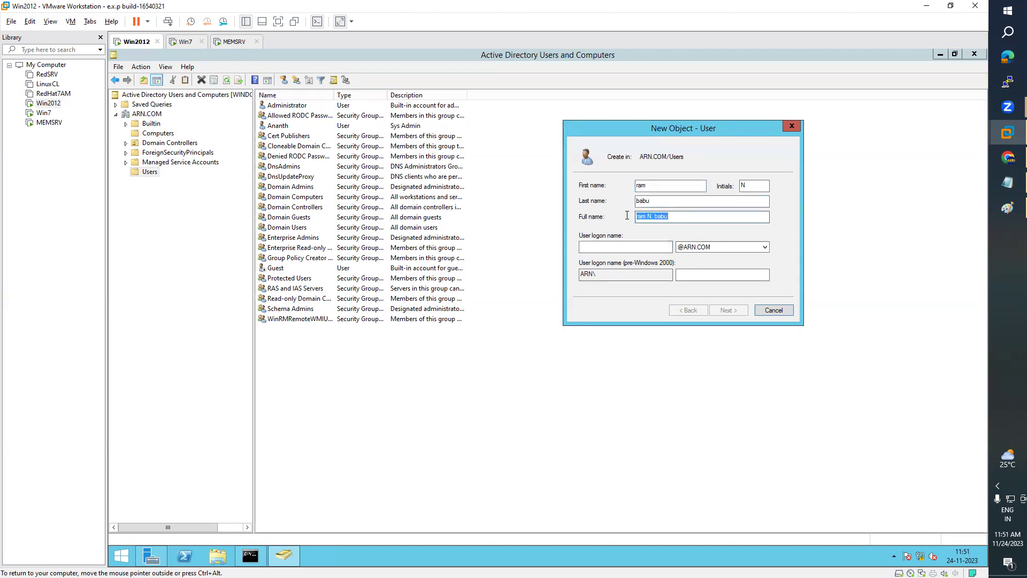
{"action": "left_click", "coordinate": [752, 185]}
{"action": "double_click", "coordinate": [752, 185]}
{"action": "key", "text": "BackSpace"}
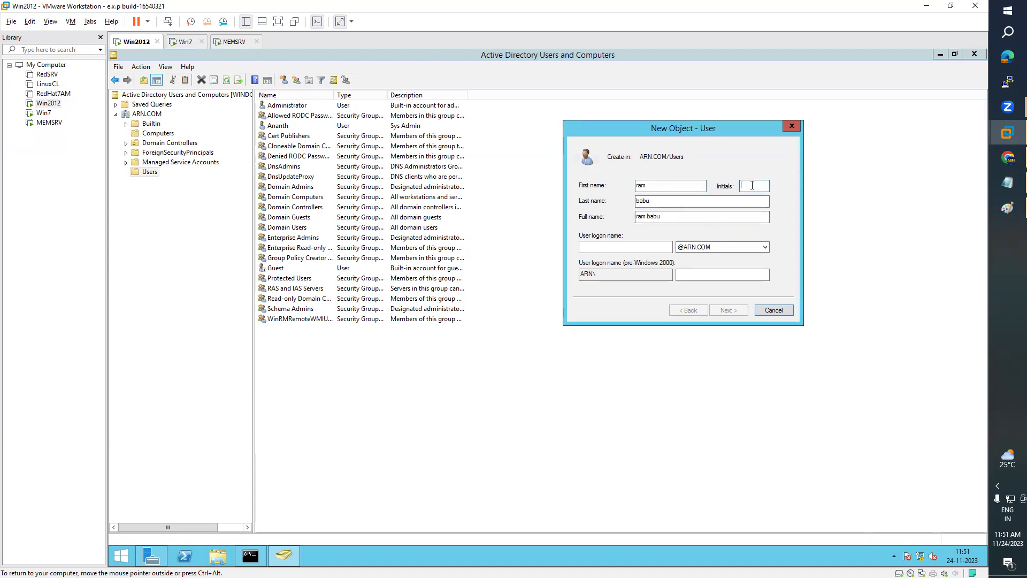
{"action": "left_click", "coordinate": [690, 219]}
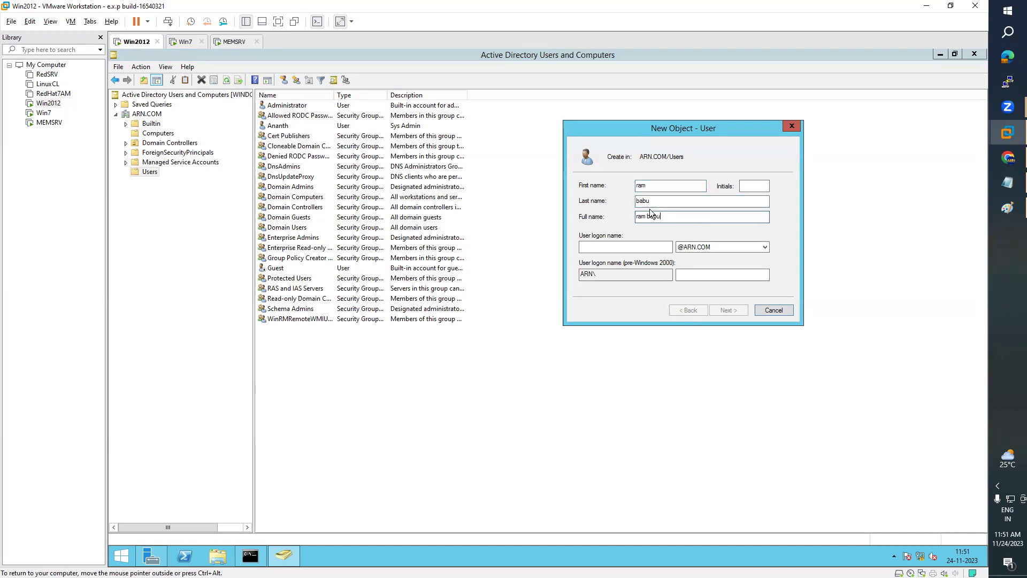
- Set the user logon name to 'ram' and advance to the password page
{"action": "left_click", "coordinate": [647, 245]}
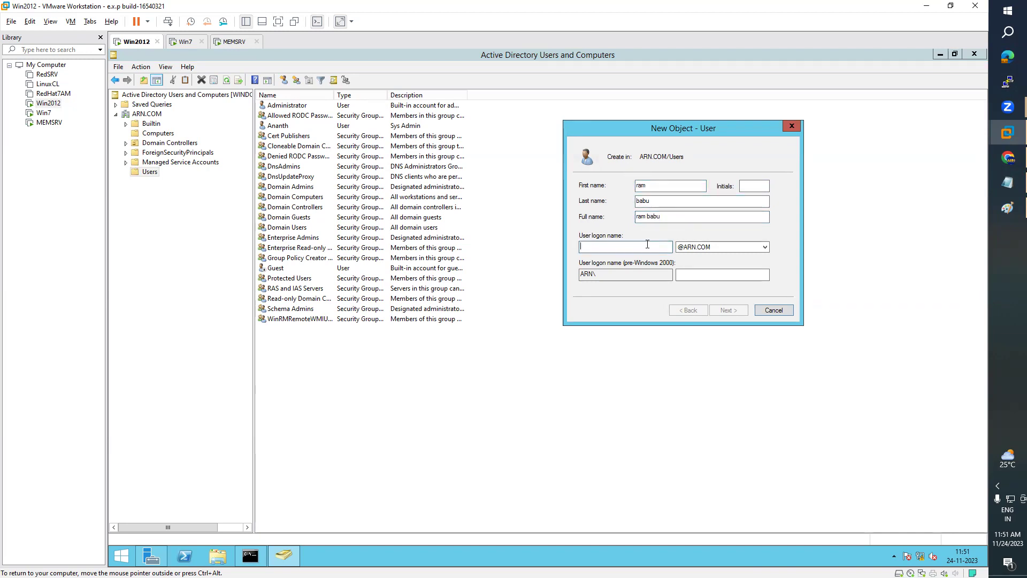
{"action": "type", "text": "ram"}
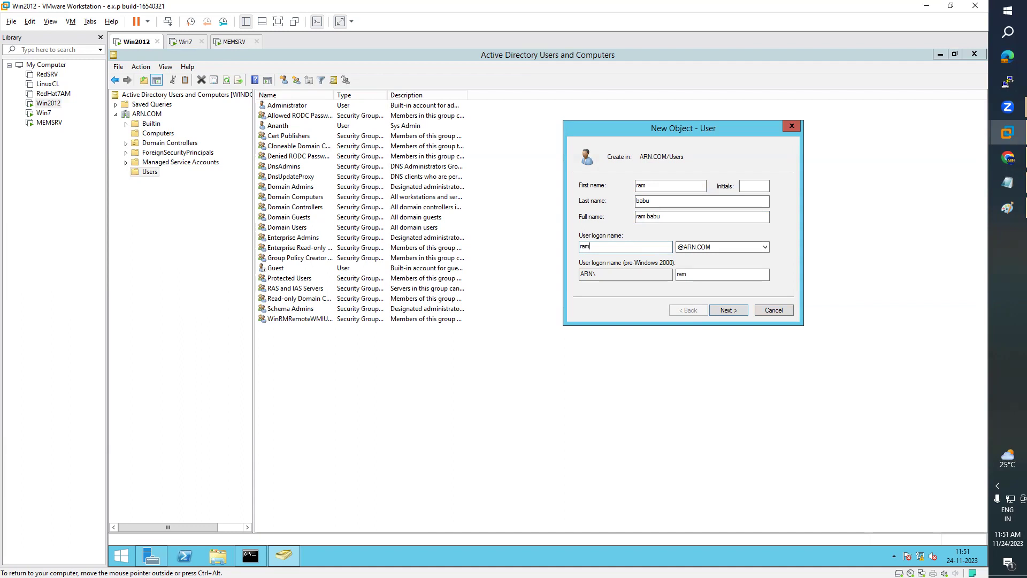
{"action": "left_click", "coordinate": [739, 313]}
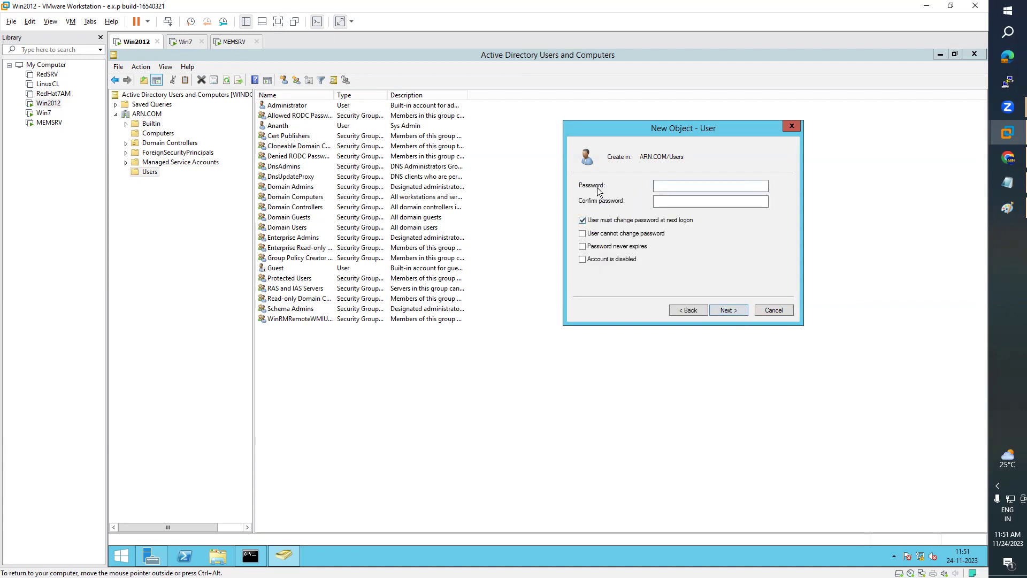
{"action": "left_click", "coordinate": [670, 201]}
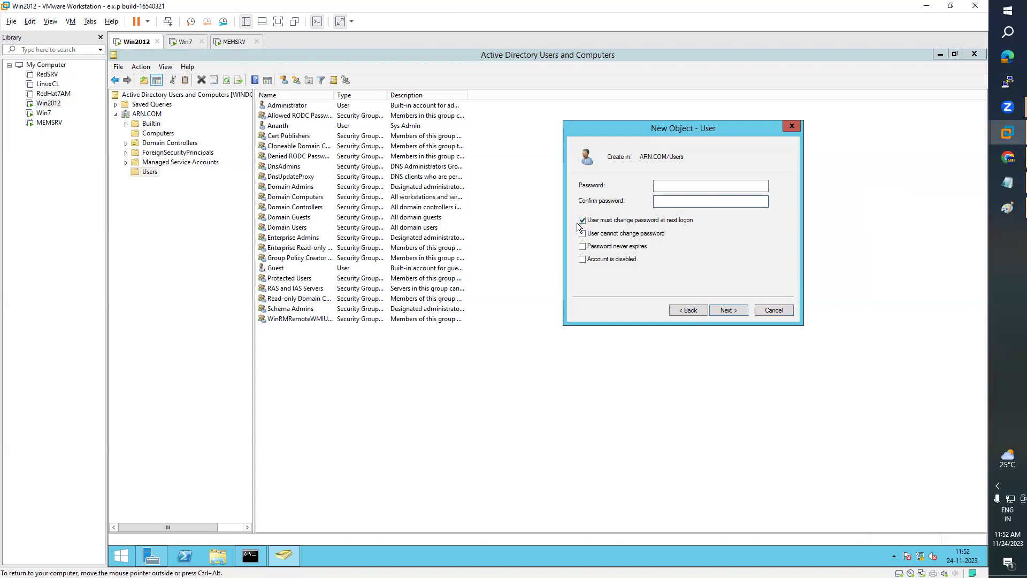
- Enter and confirm the new user's password, then finish the New Object – User wizard
{"action": "left_click", "coordinate": [675, 185]}
{"action": "type", "text": "12345"}
{"action": "key", "text": "BackSpace"}
{"action": "key", "text": "BackSpace"}
{"action": "key", "text": "BackSpace"}
{"action": "key", "text": "BackSpace"}
{"action": "key", "text": "BackSpace"}
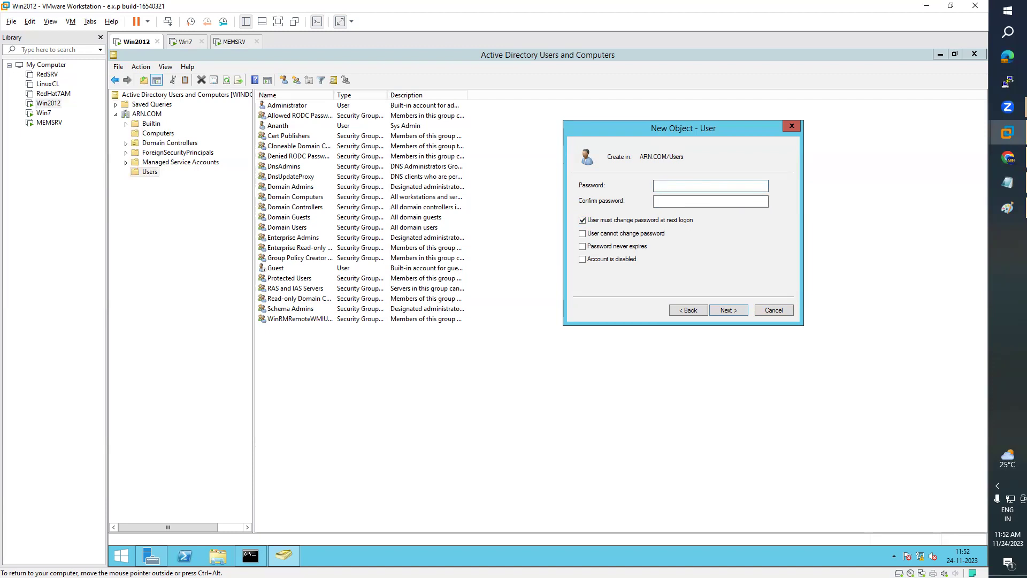
{"action": "type", "text": "Abc@12345"}
{"action": "left_click", "coordinate": [656, 201]}
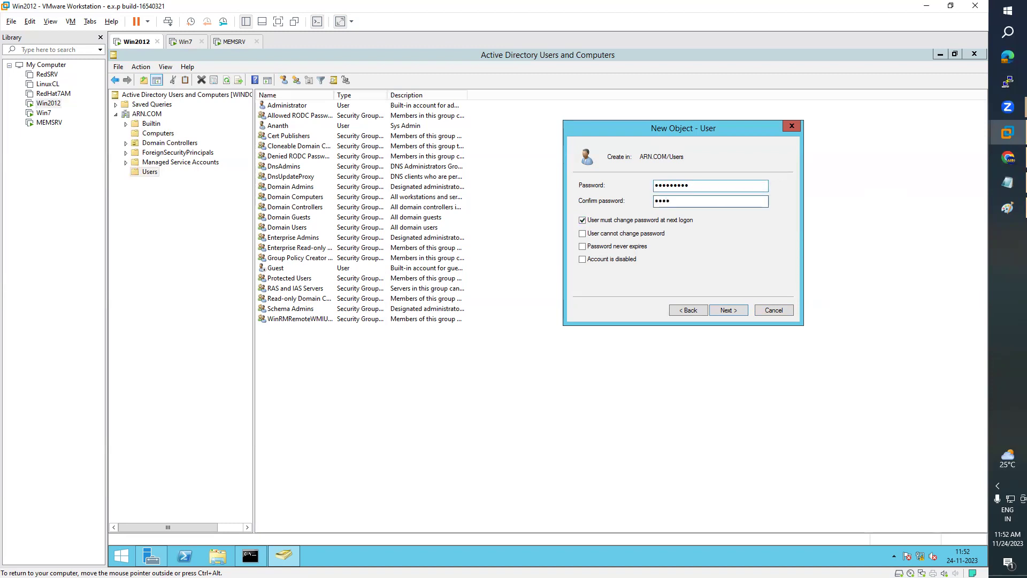
{"action": "key", "text": "BackSpace"}
{"action": "key", "text": "BackSpace"}
{"action": "key", "text": "BackSpace"}
{"action": "type", "text": "••••••••"}
{"action": "left_click", "coordinate": [729, 311]}
{"action": "left_click", "coordinate": [729, 310]}
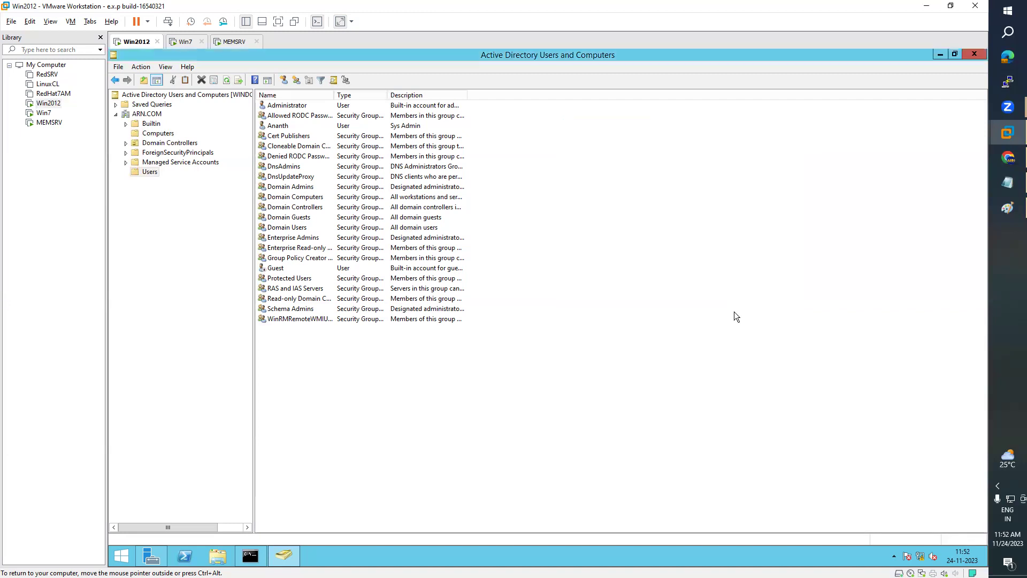
- Review the new user's Account tab in Properties, then close the dialog
{"action": "double_click", "coordinate": [276, 288]}
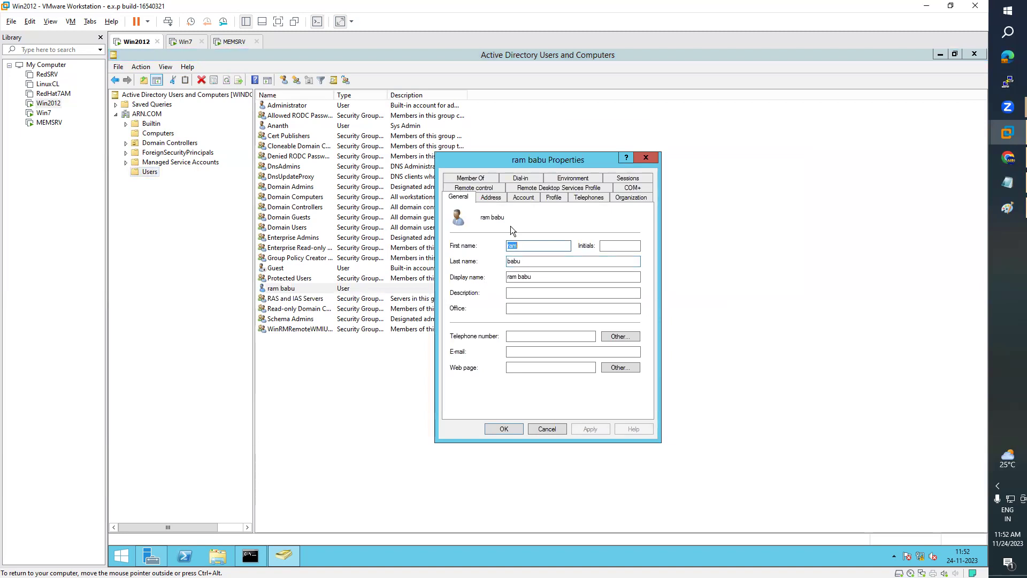
{"action": "left_click", "coordinate": [524, 198]}
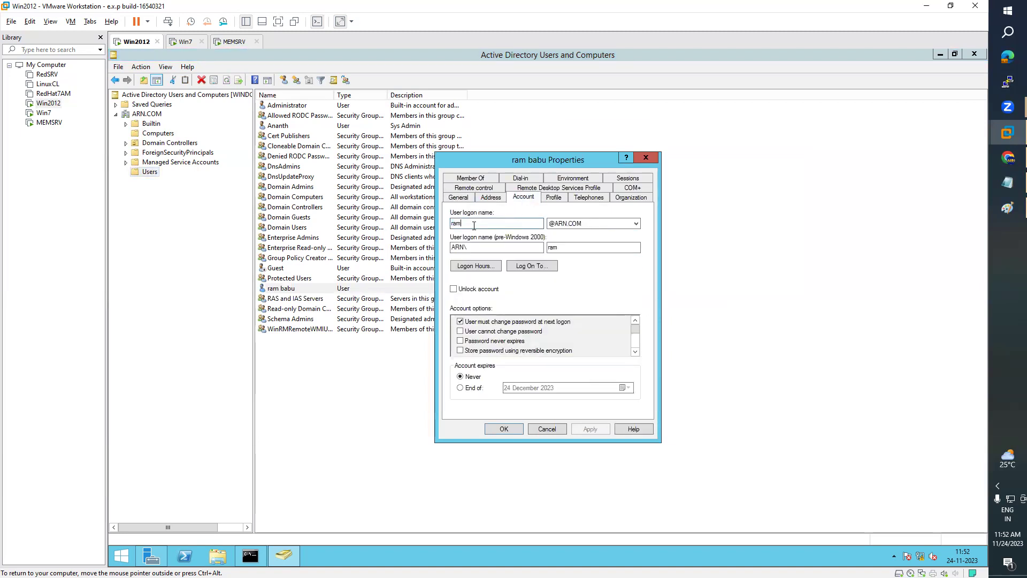
{"action": "left_click", "coordinate": [640, 159]}
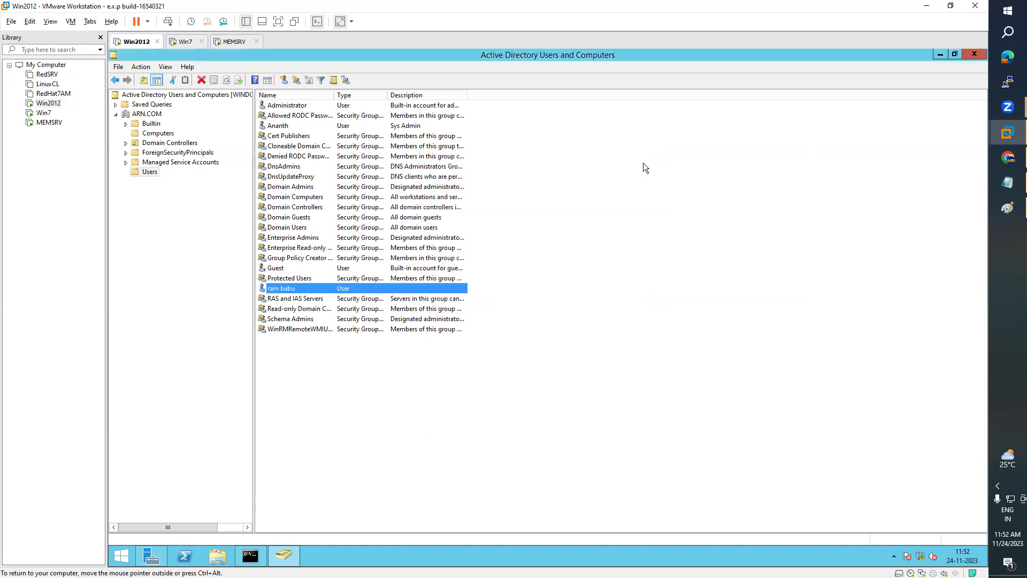
- Close the open windows on the Win7 VM and log the administrator off
{"action": "left_click", "coordinate": [186, 43]}
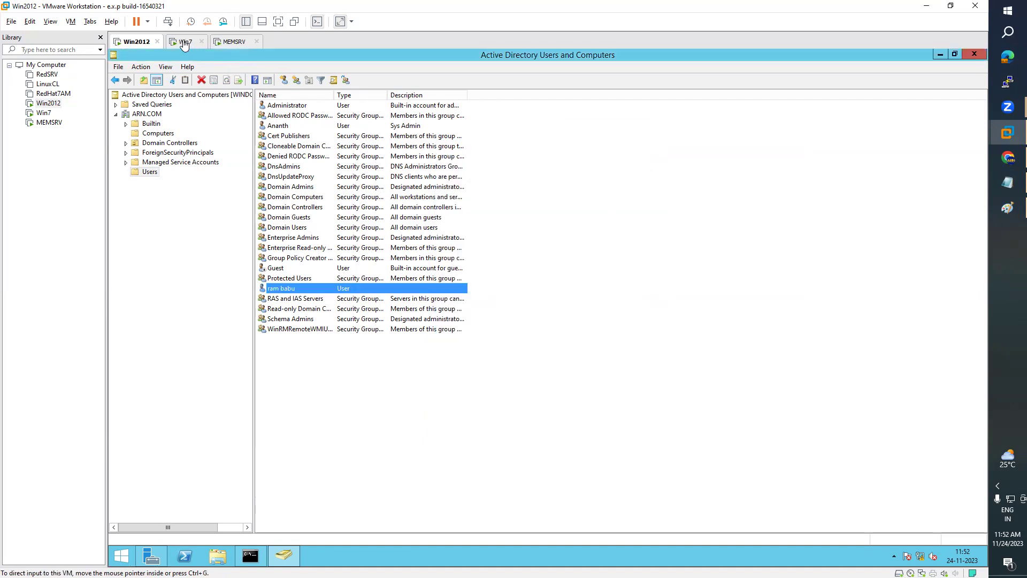
{"action": "left_click", "coordinate": [975, 53]}
{"action": "left_click", "coordinate": [974, 56]}
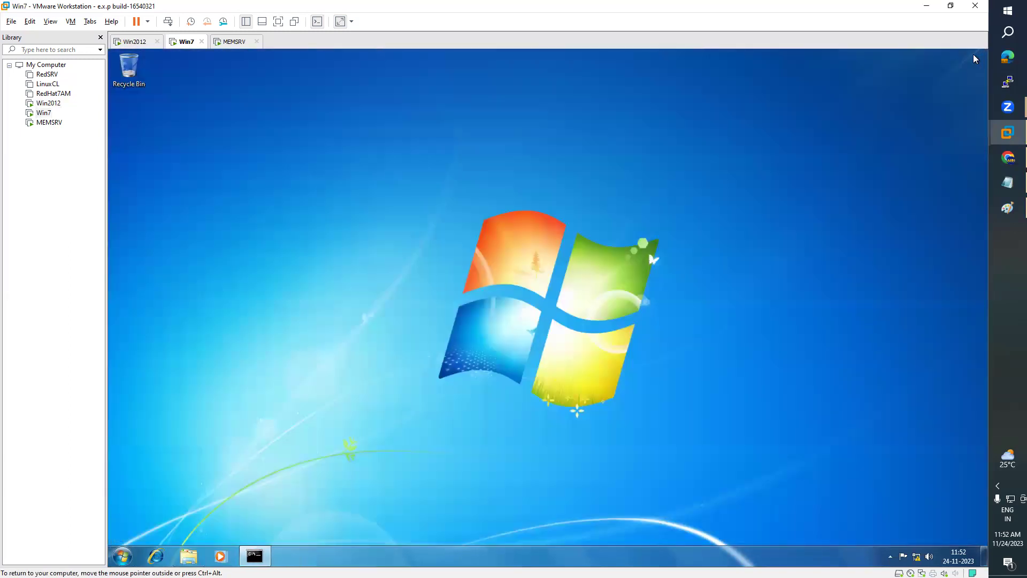
{"action": "left_click", "coordinate": [255, 556]}
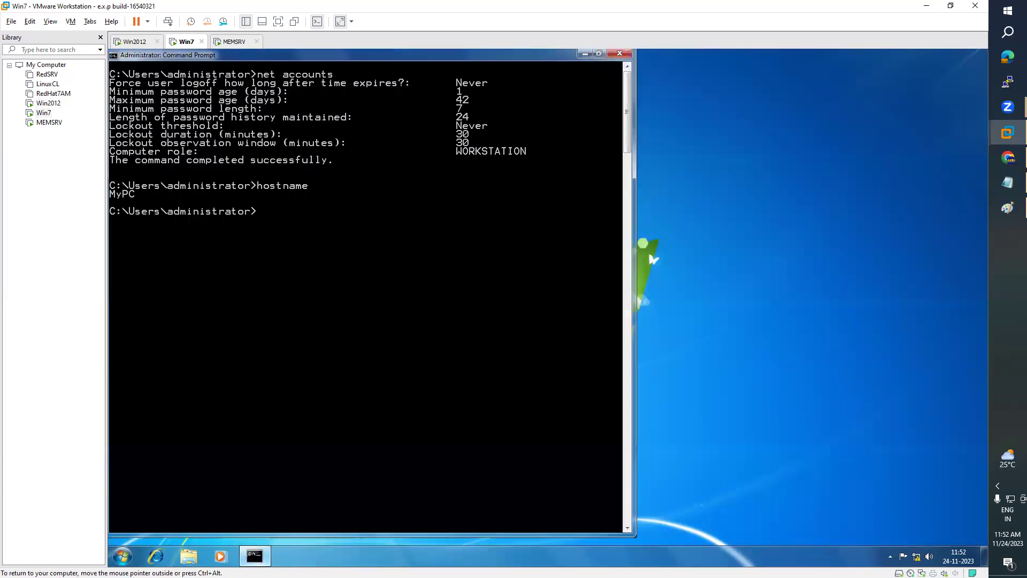
{"action": "left_click", "coordinate": [619, 53]}
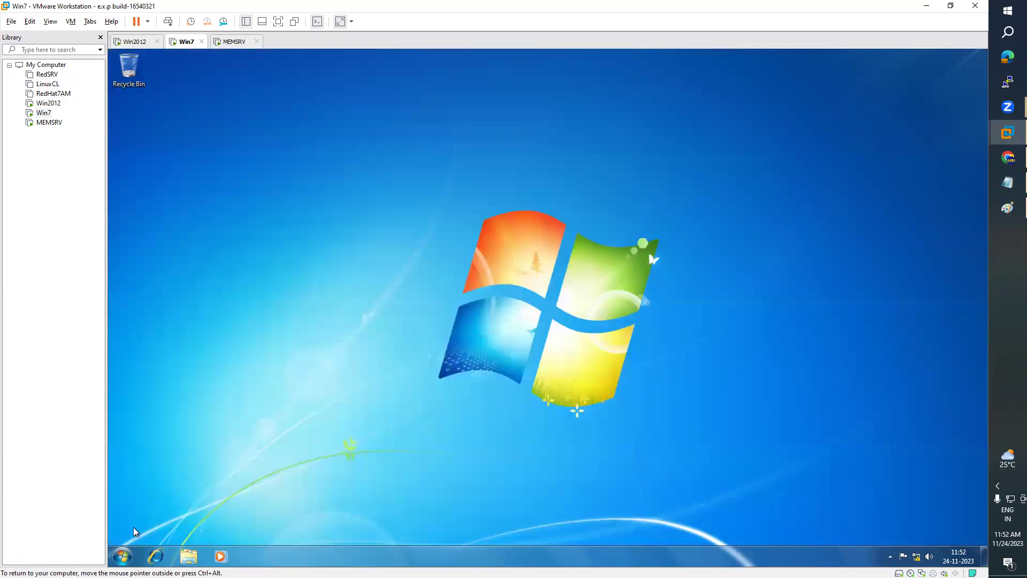
{"action": "left_click", "coordinate": [128, 556]}
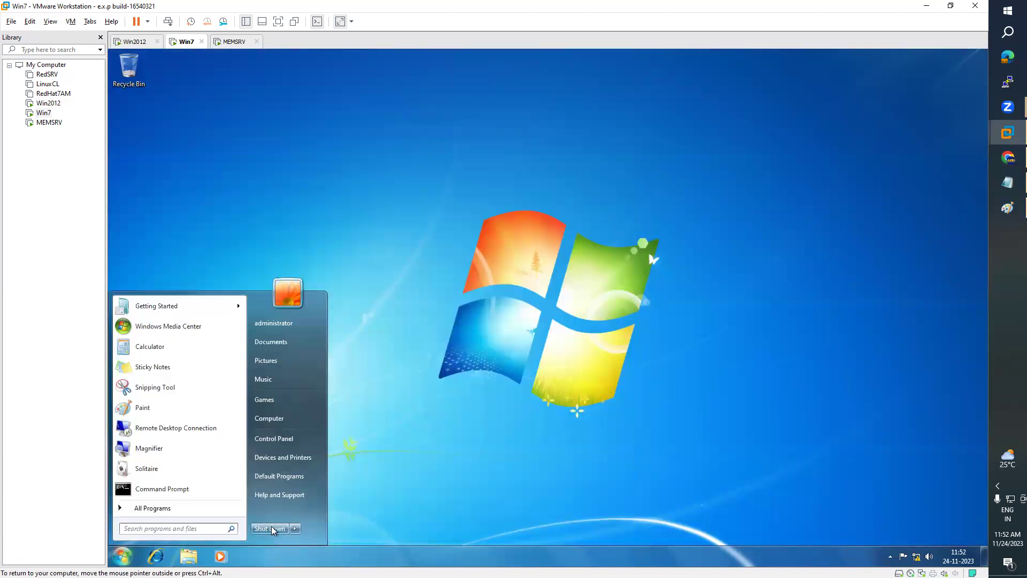
{"action": "left_click", "coordinate": [295, 528]}
{"action": "left_click", "coordinate": [332, 489]}
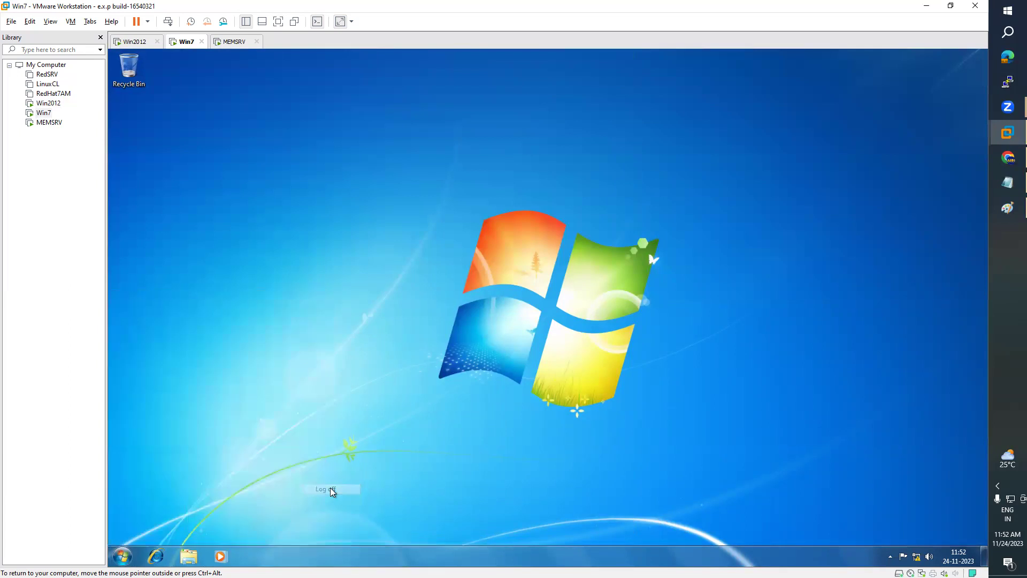
- Close Server Manager on MEMSRV and sign the administrator out from the Start screen
{"action": "left_click", "coordinate": [234, 41]}
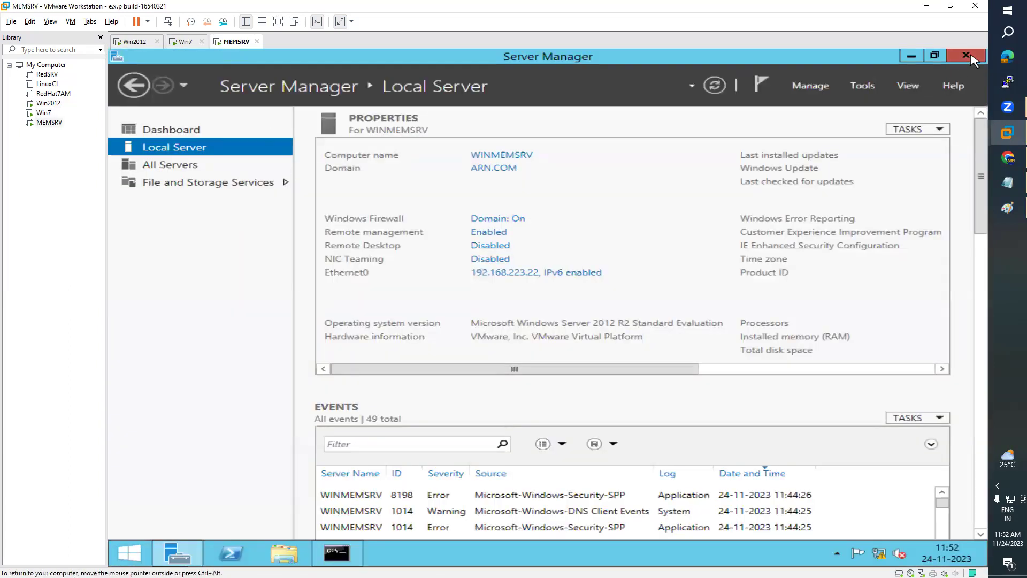
{"action": "left_click", "coordinate": [966, 56]}
{"action": "left_click", "coordinate": [129, 552]}
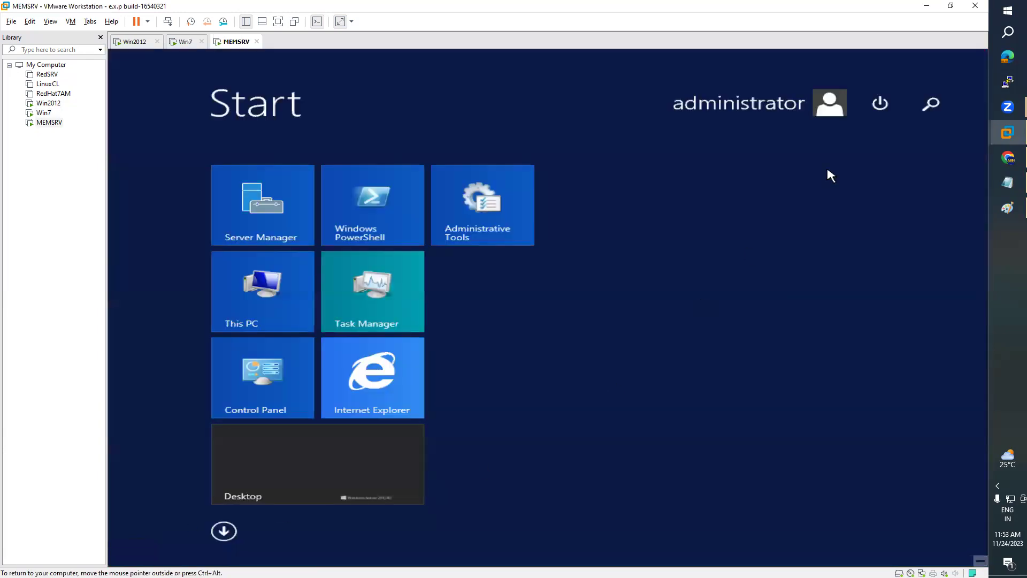
{"action": "left_click", "coordinate": [929, 104]}
{"action": "left_click", "coordinate": [690, 174]}
{"action": "left_click", "coordinate": [824, 107]}
{"action": "left_click", "coordinate": [649, 172]}
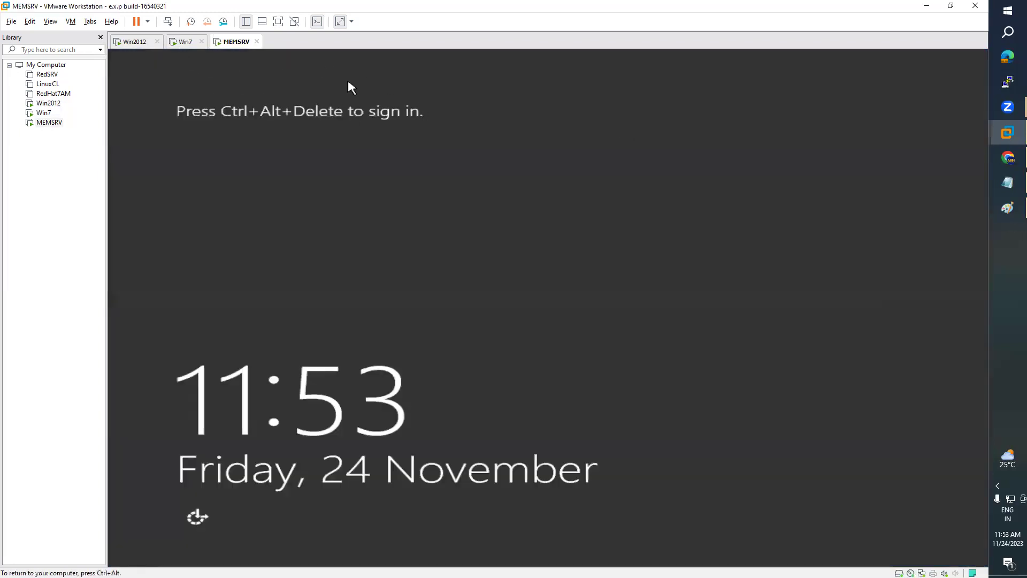
- Send Ctrl+Alt+Del to Win7 and sign in as the new domain user via Other User
{"action": "left_click", "coordinate": [186, 43]}
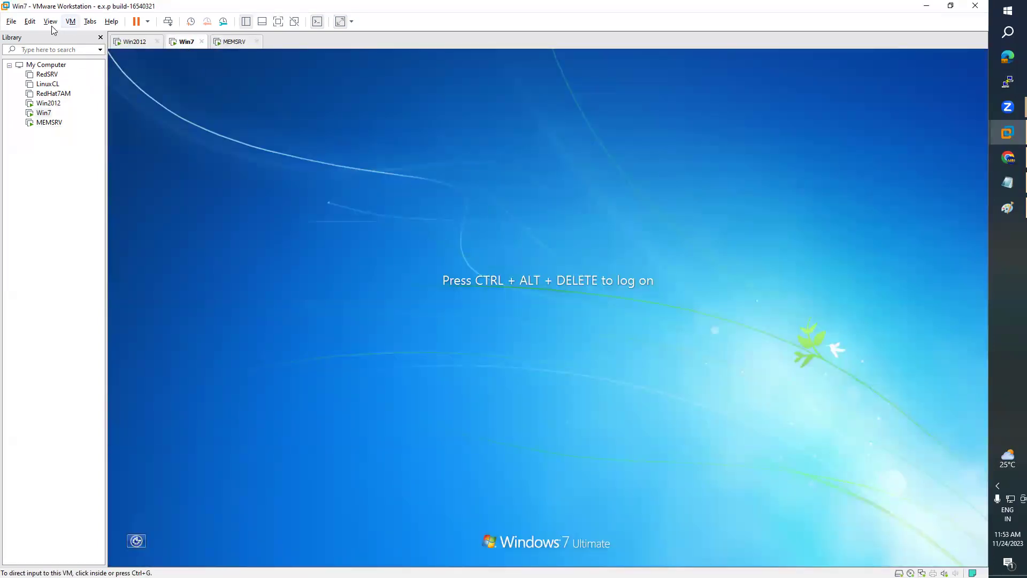
{"action": "left_click", "coordinate": [72, 22]}
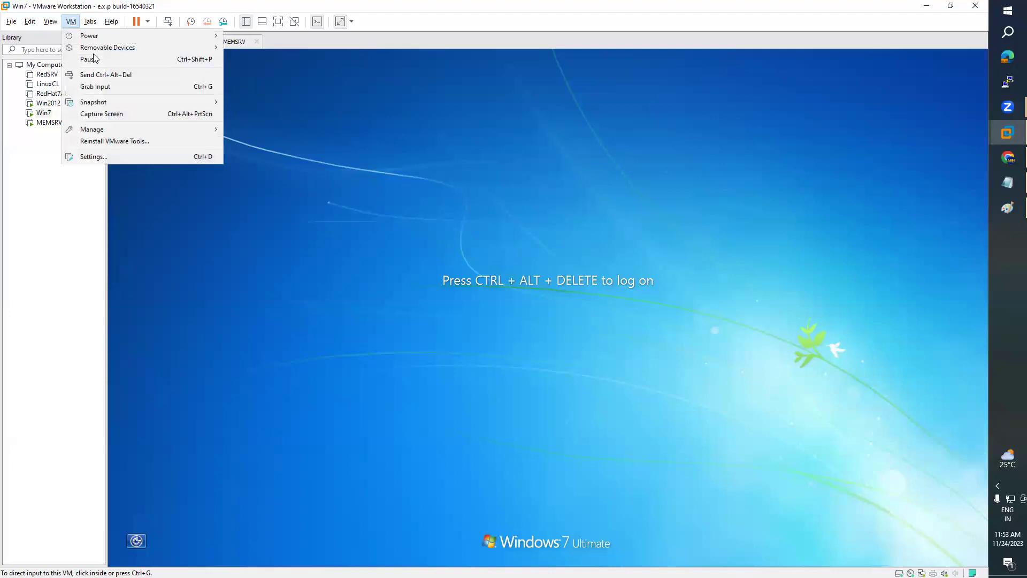
{"action": "left_click", "coordinate": [89, 74]}
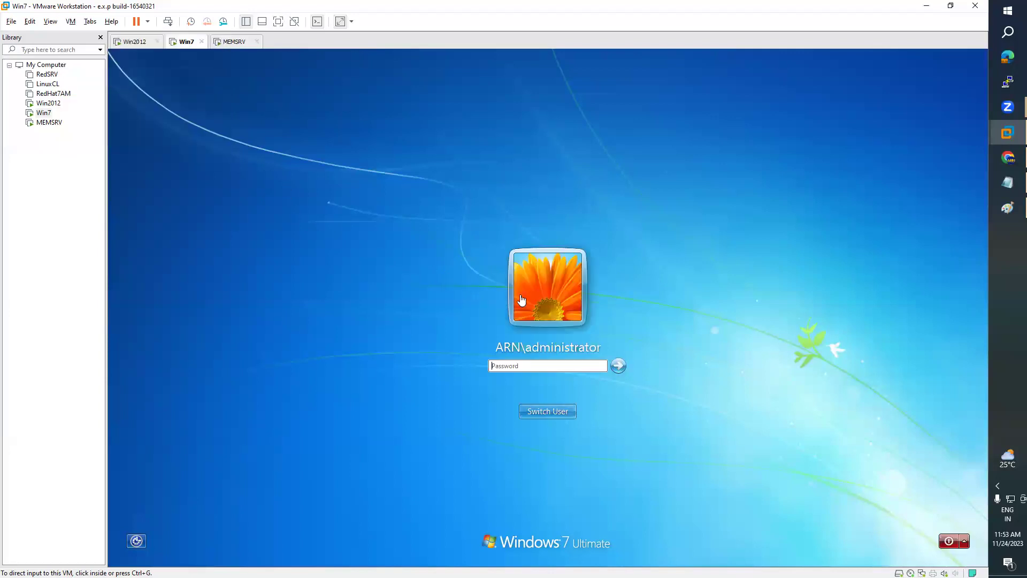
{"action": "left_click", "coordinate": [551, 411]}
{"action": "left_click", "coordinate": [556, 413]}
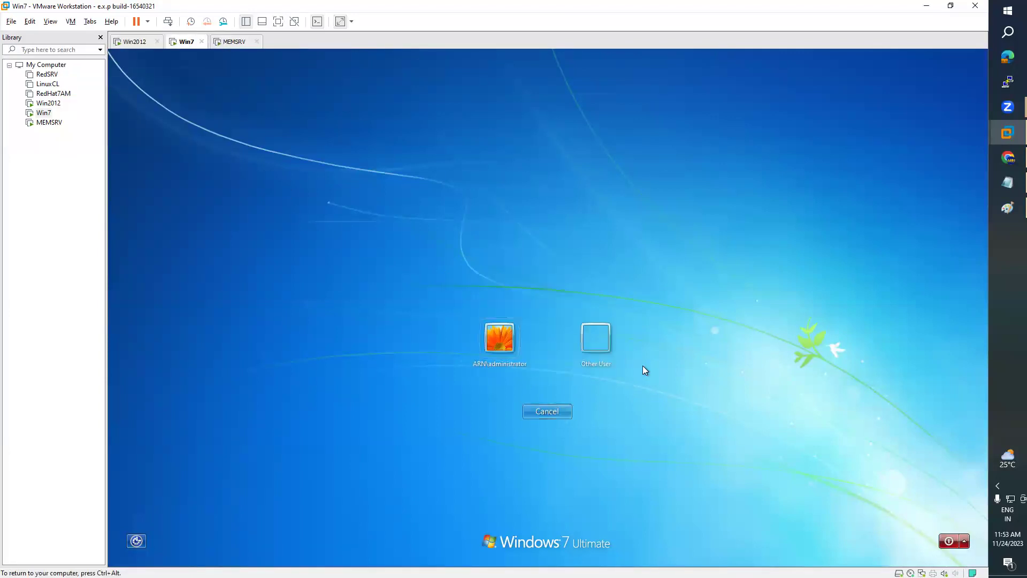
{"action": "left_click", "coordinate": [592, 340]}
{"action": "type", "text": "ram"}
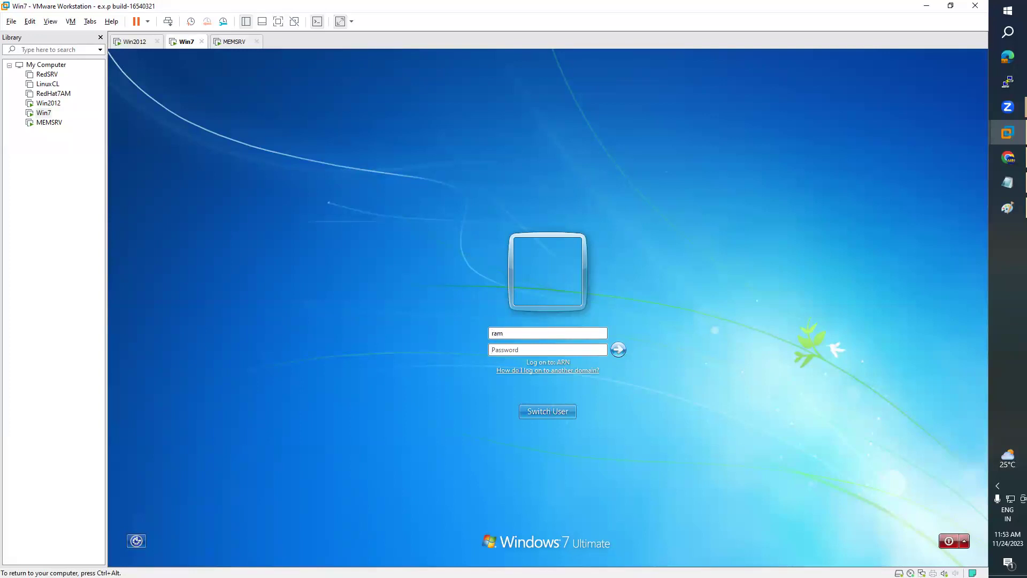
{"action": "type", "text": "*********"}
{"action": "left_click", "coordinate": [621, 344]}
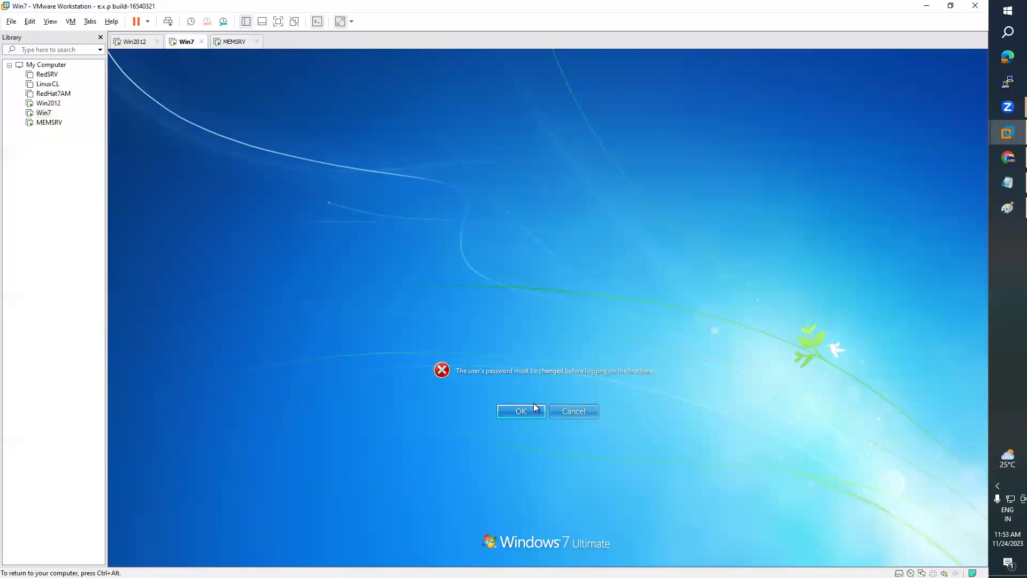
- Set and confirm a new password for the domain user on Win7, then dismiss the VMware Tools notice
{"action": "left_click", "coordinate": [519, 413]}
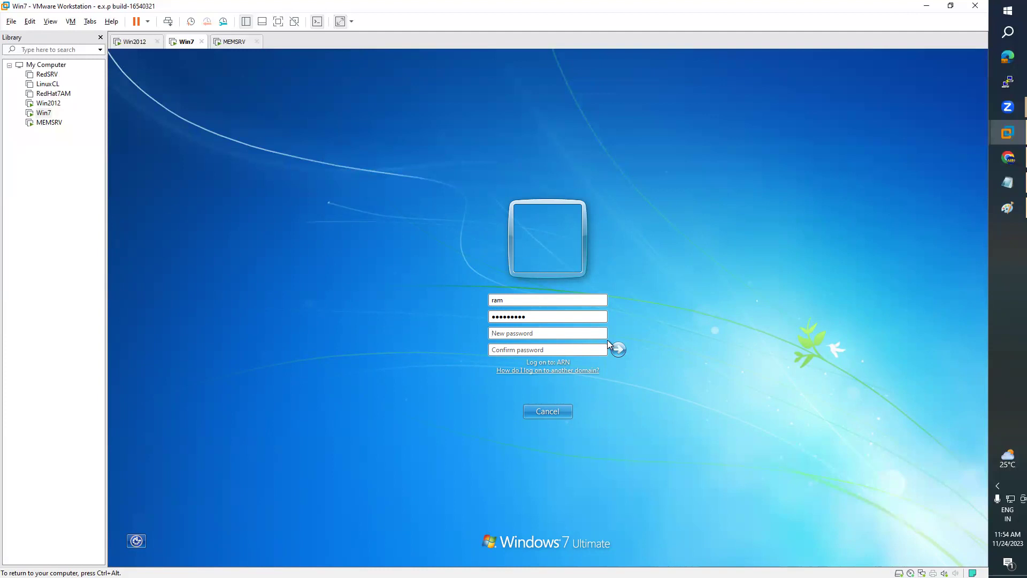
{"action": "type", "text": "•••••••••••••••••"}
{"action": "left_click", "coordinate": [618, 350]}
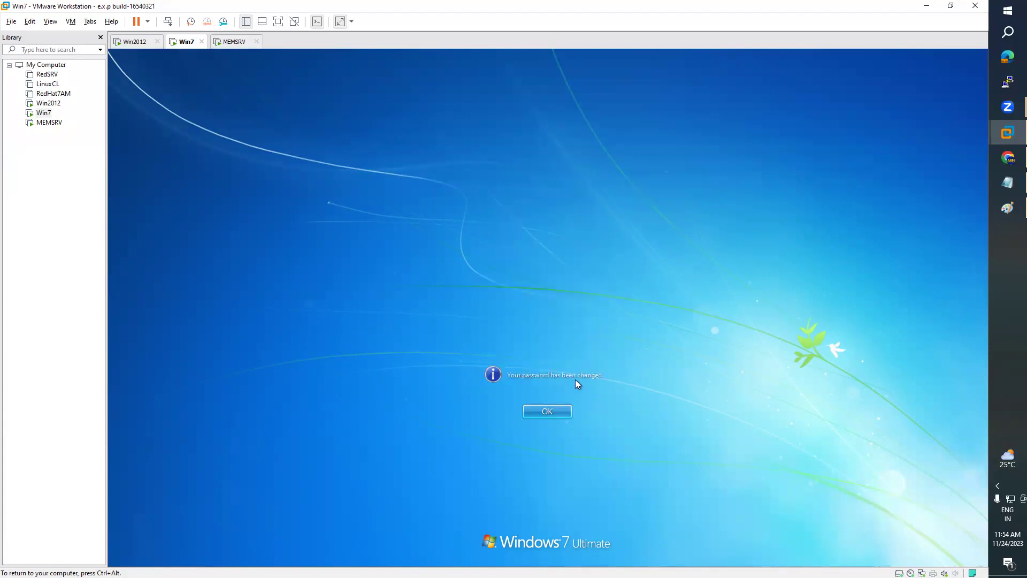
{"action": "left_click", "coordinate": [558, 413]}
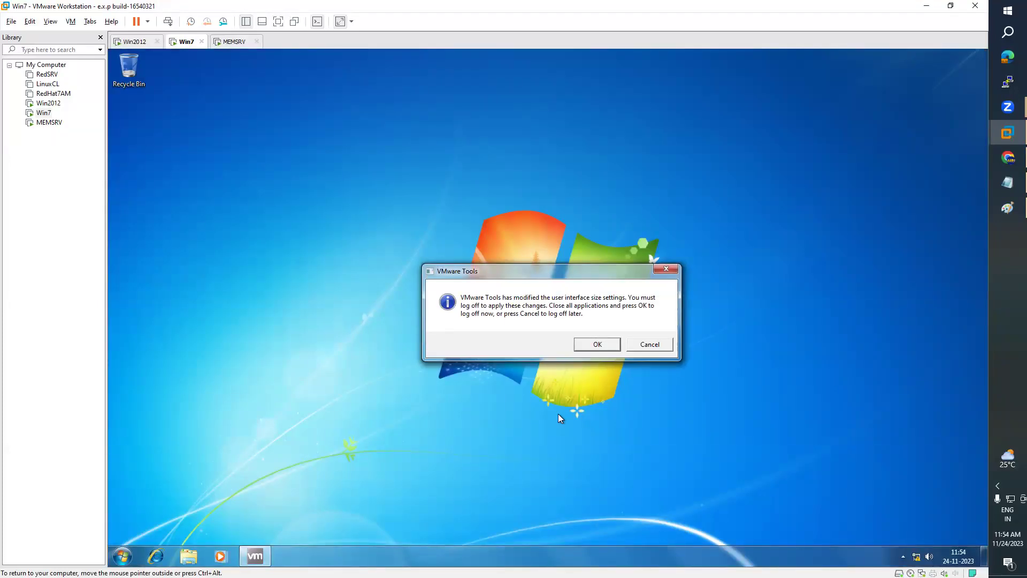
{"action": "left_click", "coordinate": [647, 346]}
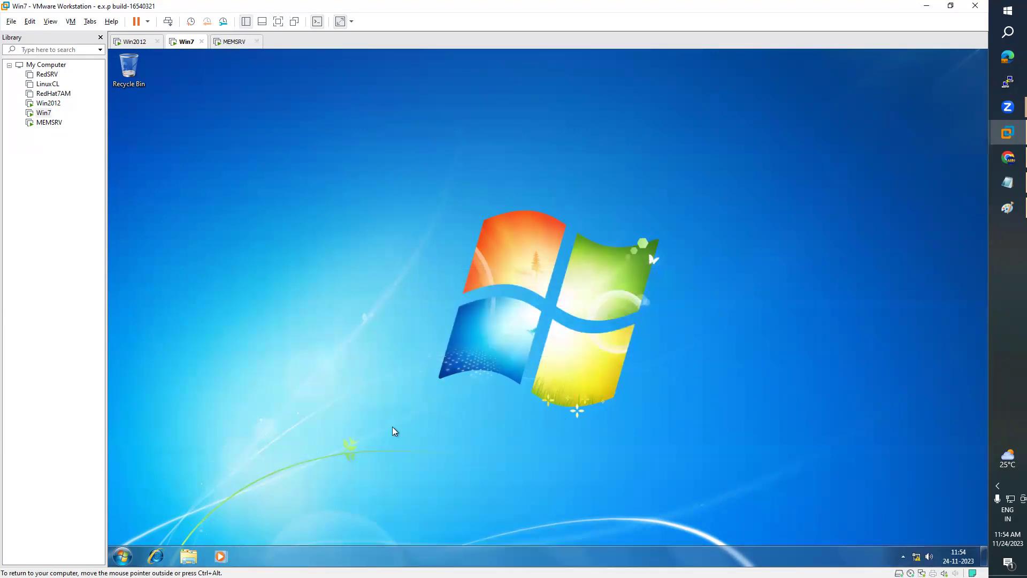
- Check the Win7 Start menu, then send Ctrl+Alt+Del to the MEMSRV VM
{"action": "left_click", "coordinate": [124, 556]}
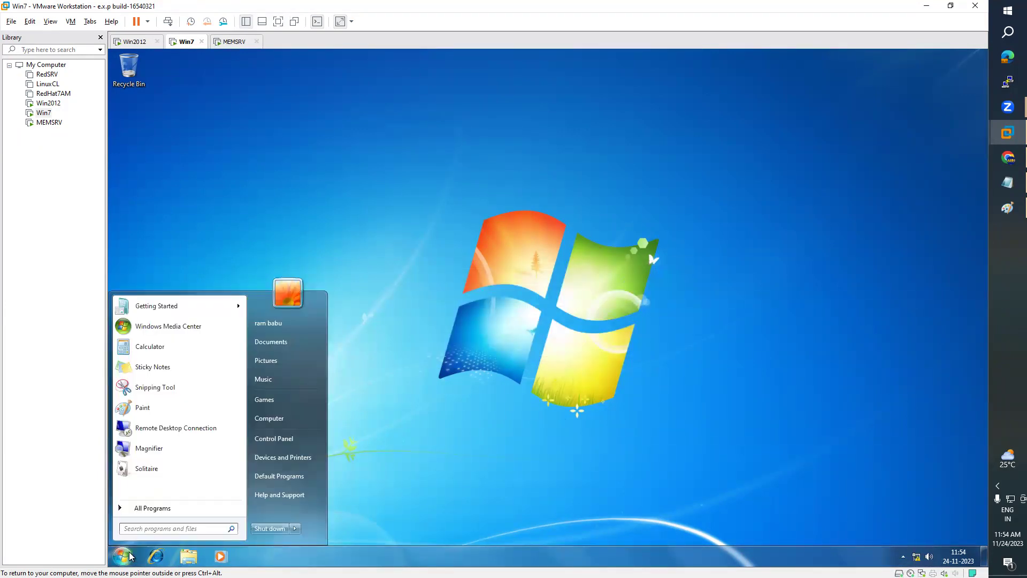
{"action": "left_click", "coordinate": [501, 231]}
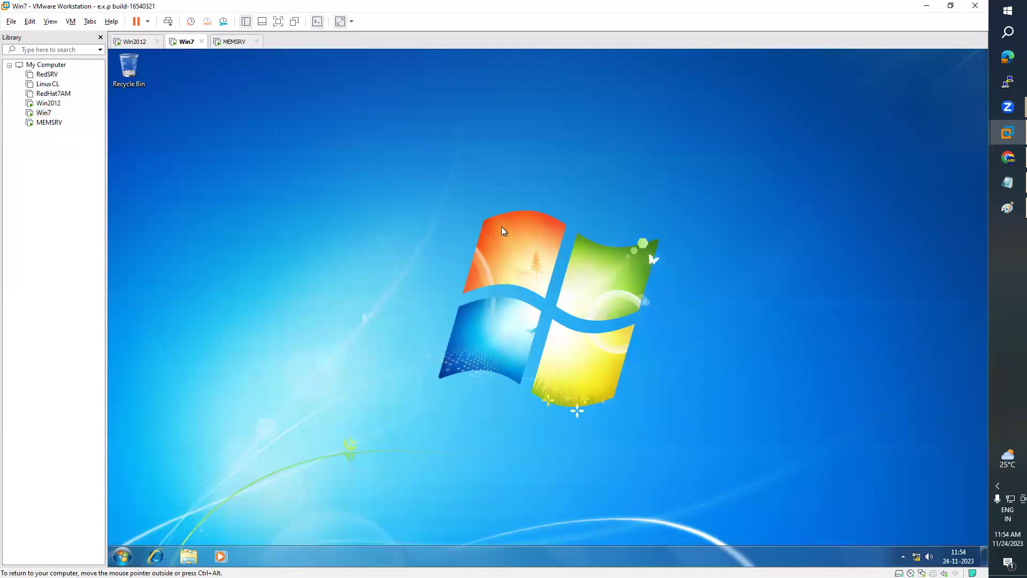
{"action": "left_click", "coordinate": [230, 43]}
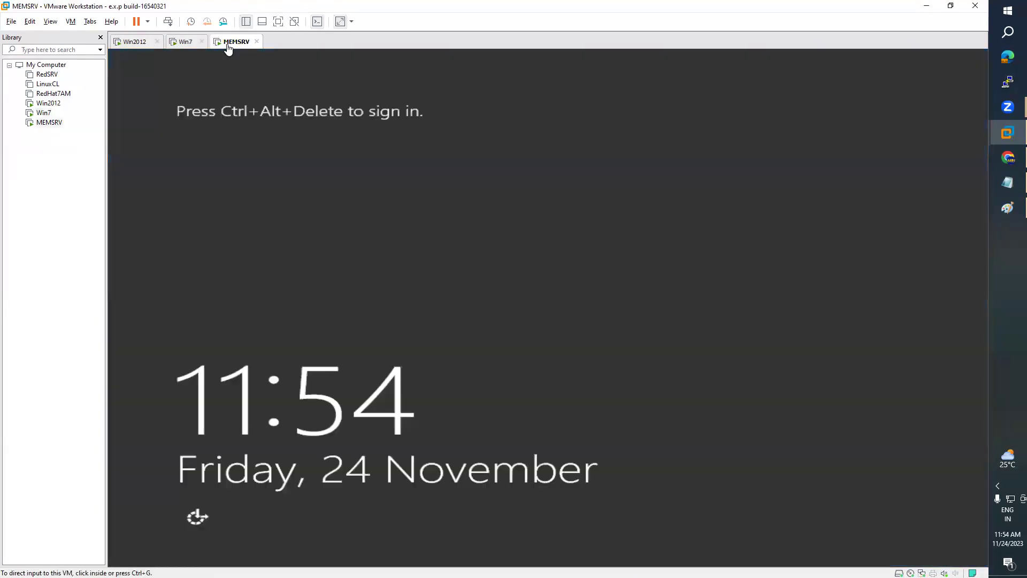
{"action": "left_click", "coordinate": [70, 22]}
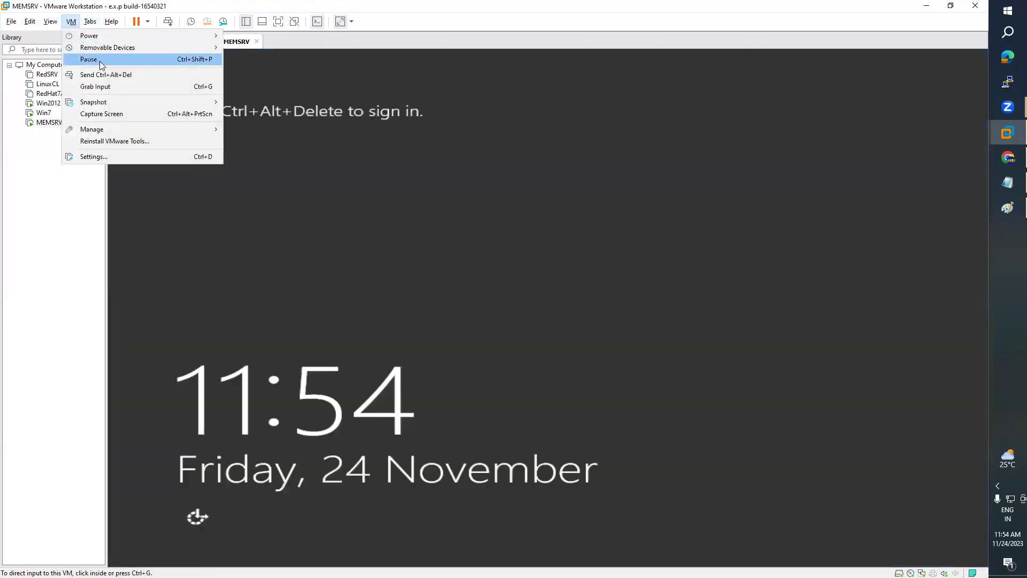
{"action": "left_click", "coordinate": [83, 74]}
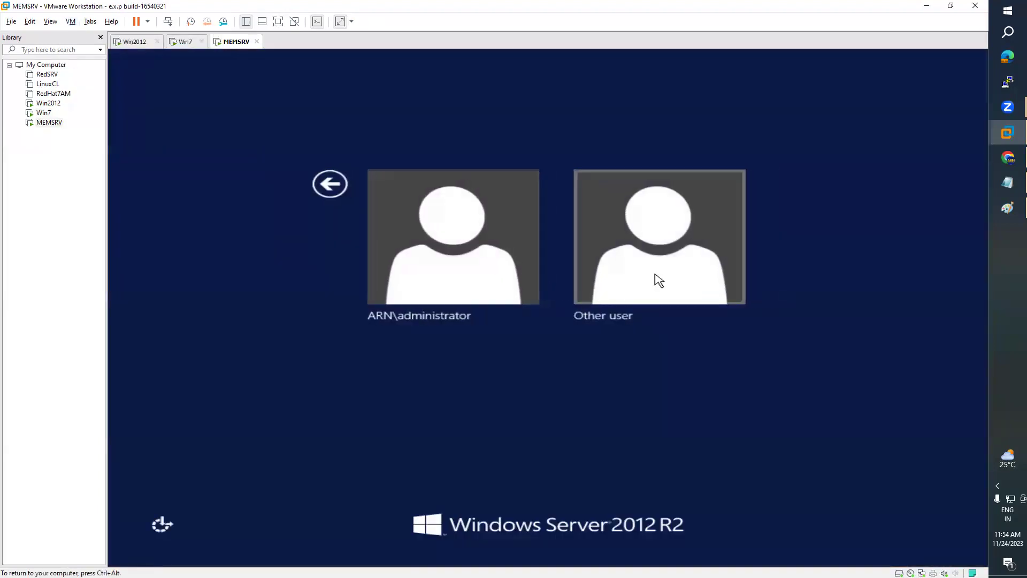
- Sign in to MEMSRV as the new domain user through Other user
{"action": "left_click", "coordinate": [656, 280]}
{"action": "type", "text": "ram"}
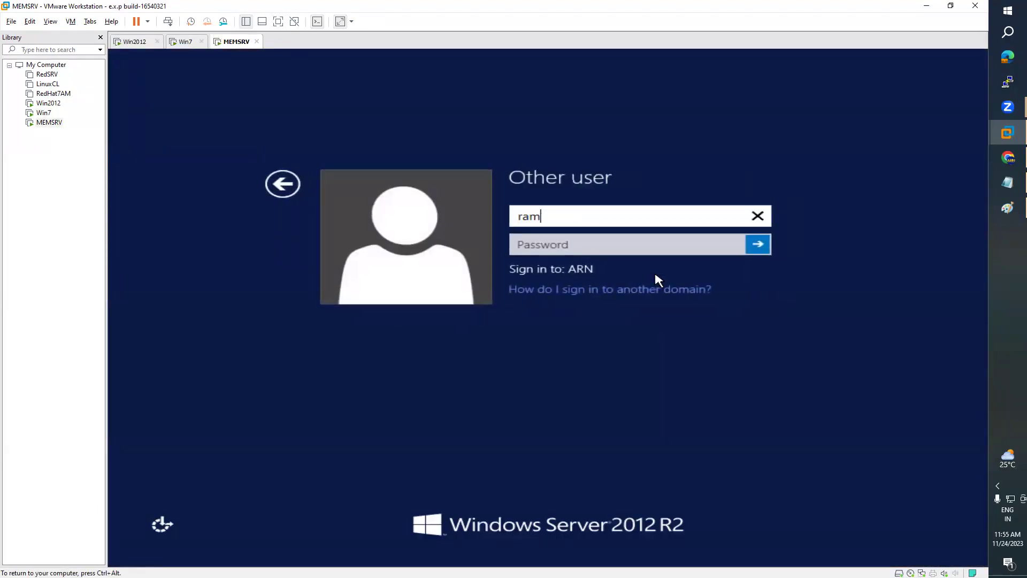
{"action": "key", "text": "Tab"}
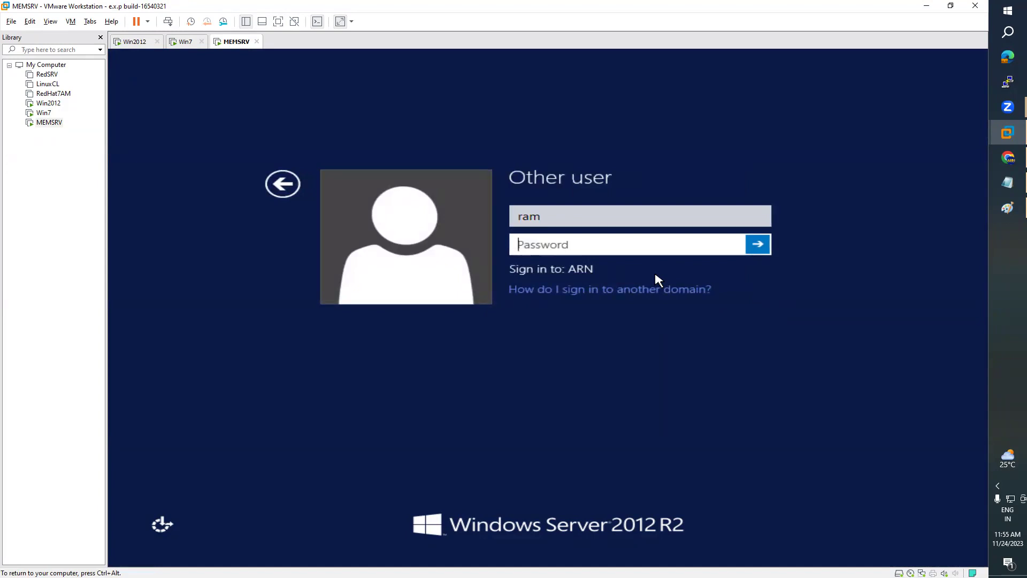
{"action": "type", "text": "*********"}
{"action": "key", "text": "Return"}
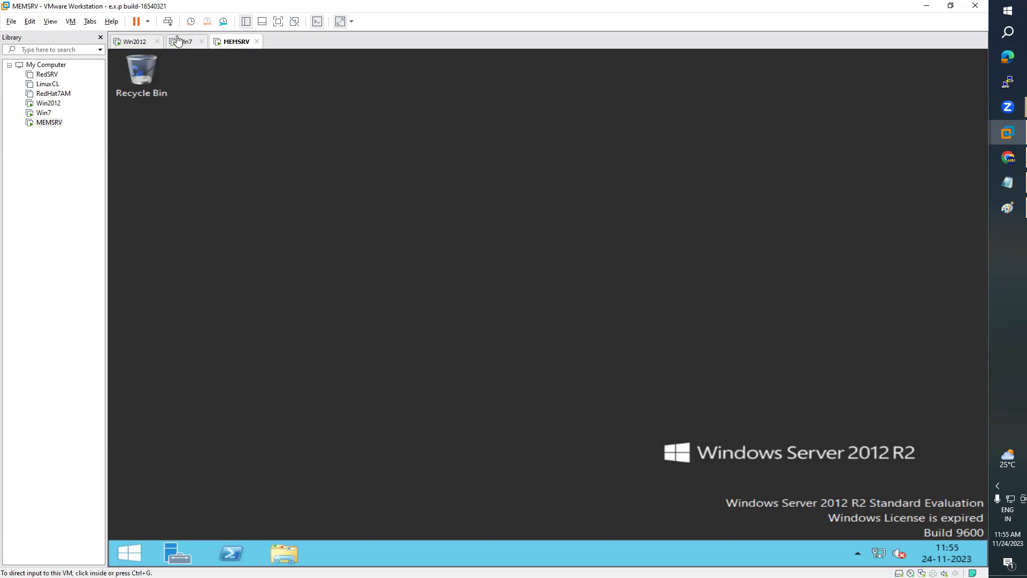
- Show the Computers container in ADUC, listing MYPC and WINMEMSRV
{"action": "left_click", "coordinate": [137, 44]}
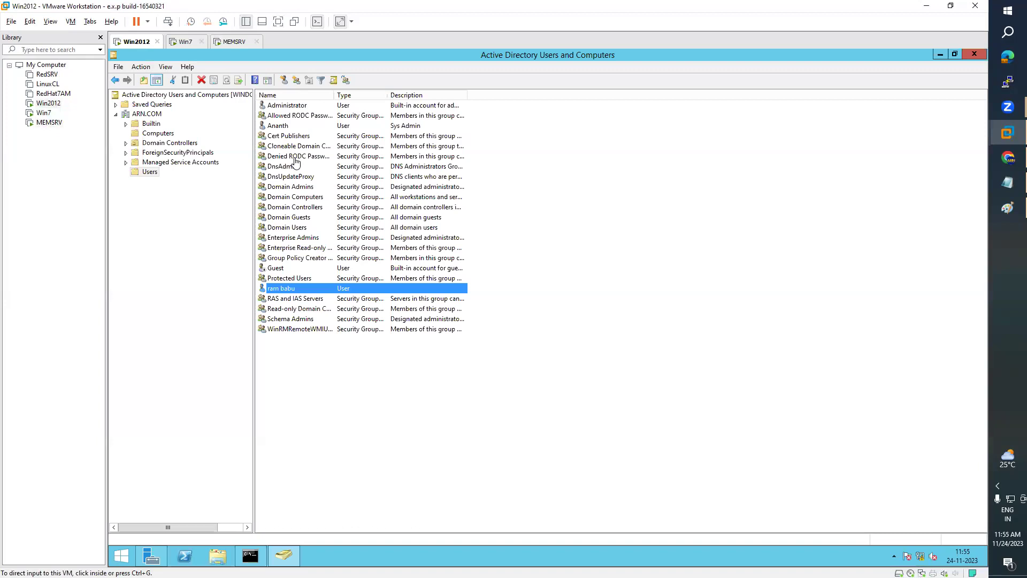
{"action": "left_click", "coordinate": [186, 43]}
{"action": "left_click", "coordinate": [236, 45]}
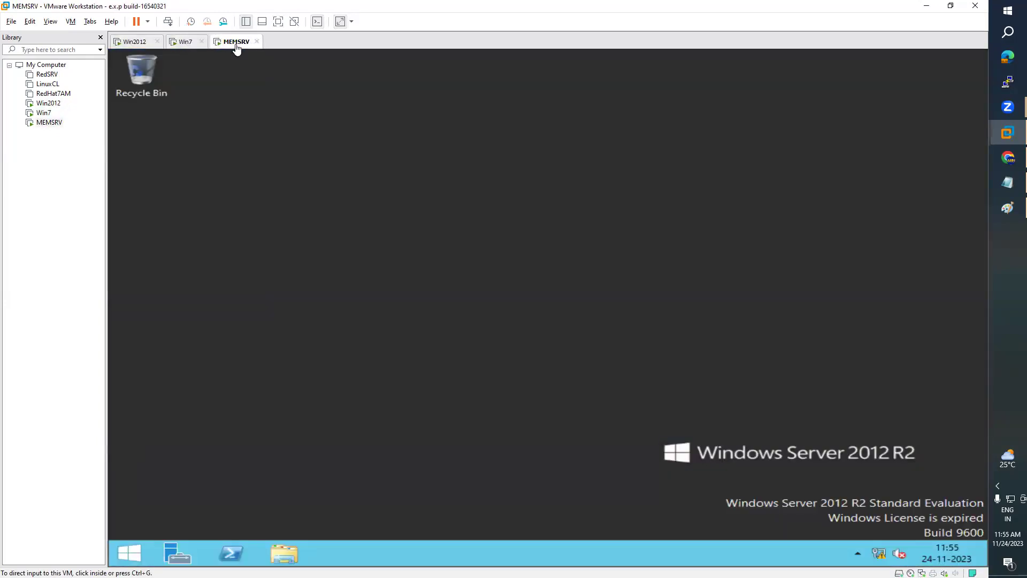
{"action": "left_click", "coordinate": [185, 46]}
{"action": "left_click", "coordinate": [224, 48]}
{"action": "left_click", "coordinate": [134, 46]}
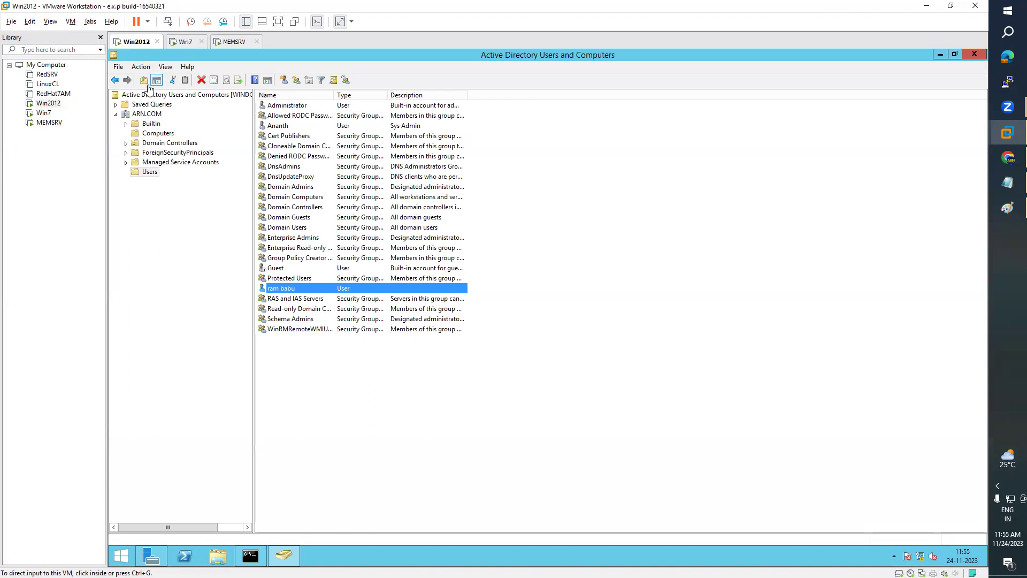
{"action": "left_click", "coordinate": [166, 134]}
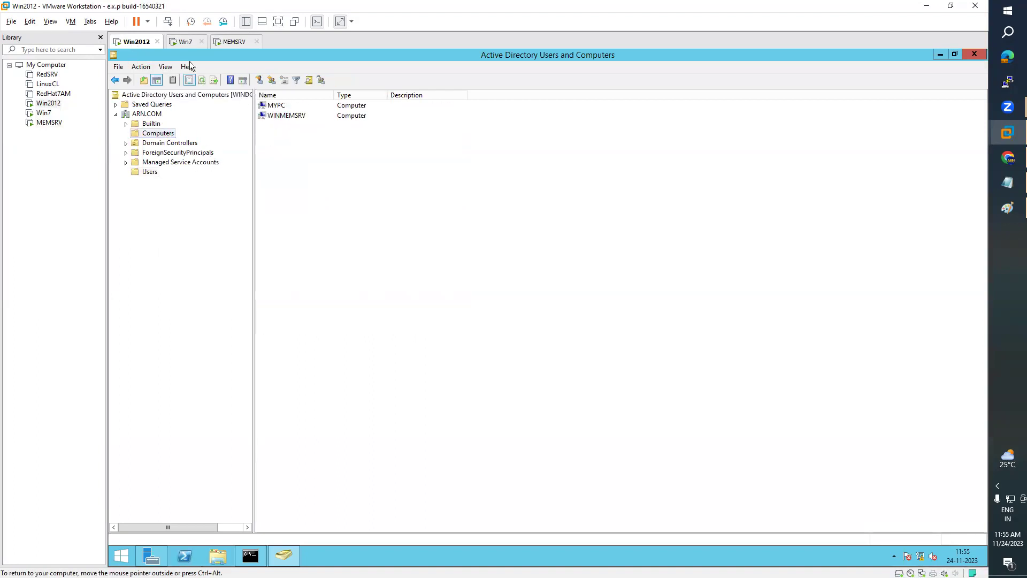
- On Win7, try Computer Management (declining UAC), then open the Computer window showing domain ARN.COM
{"action": "left_click", "coordinate": [186, 43]}
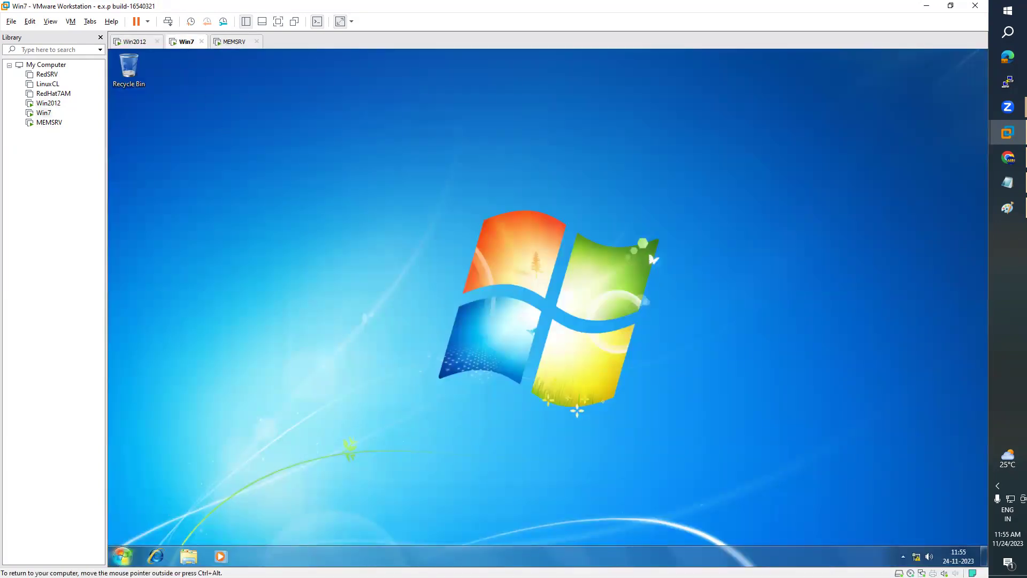
{"action": "left_click", "coordinate": [123, 559]}
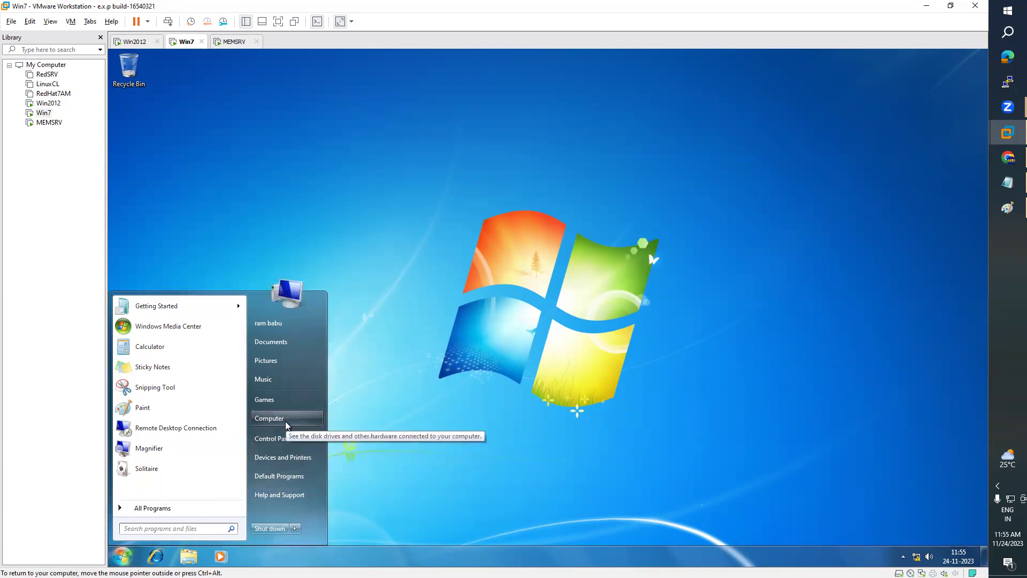
{"action": "right_click", "coordinate": [287, 426]}
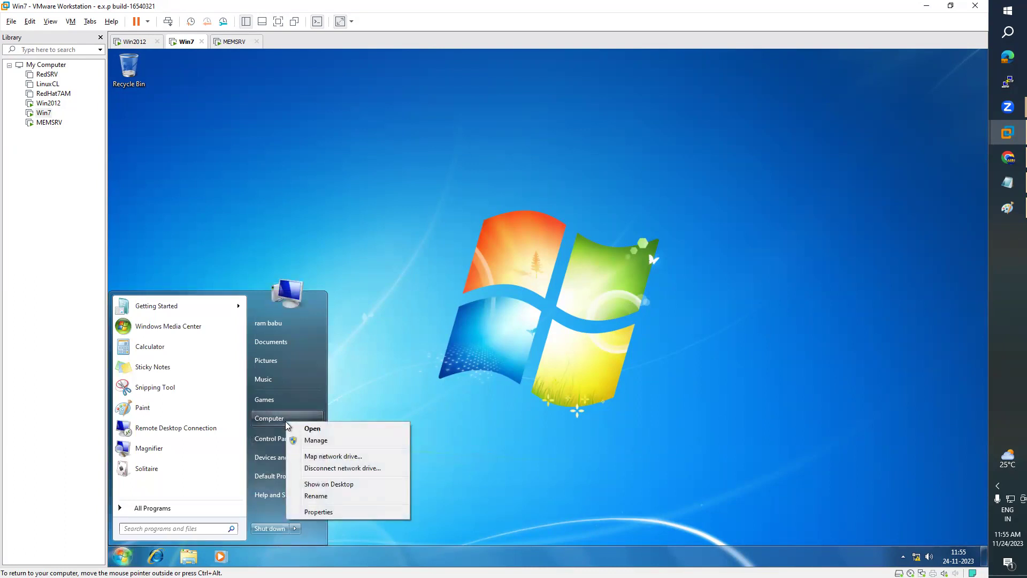
{"action": "left_click", "coordinate": [323, 446]}
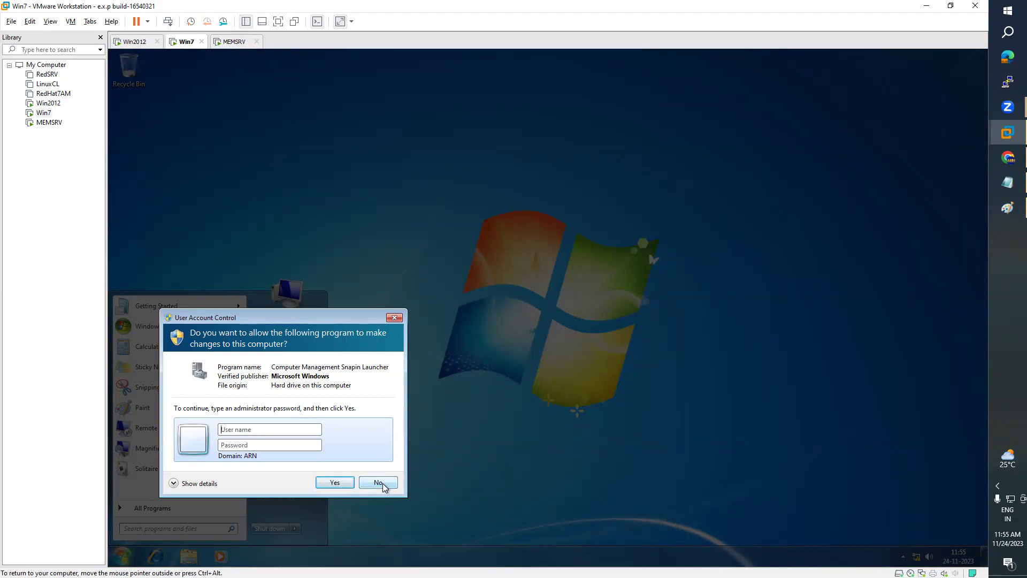
{"action": "left_click", "coordinate": [383, 483]}
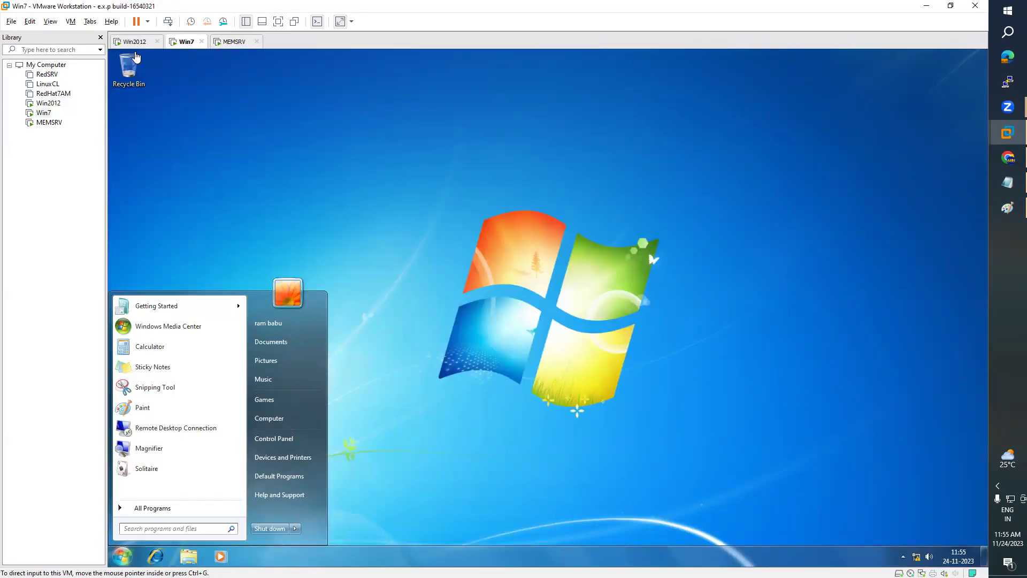
{"action": "left_click", "coordinate": [281, 421]}
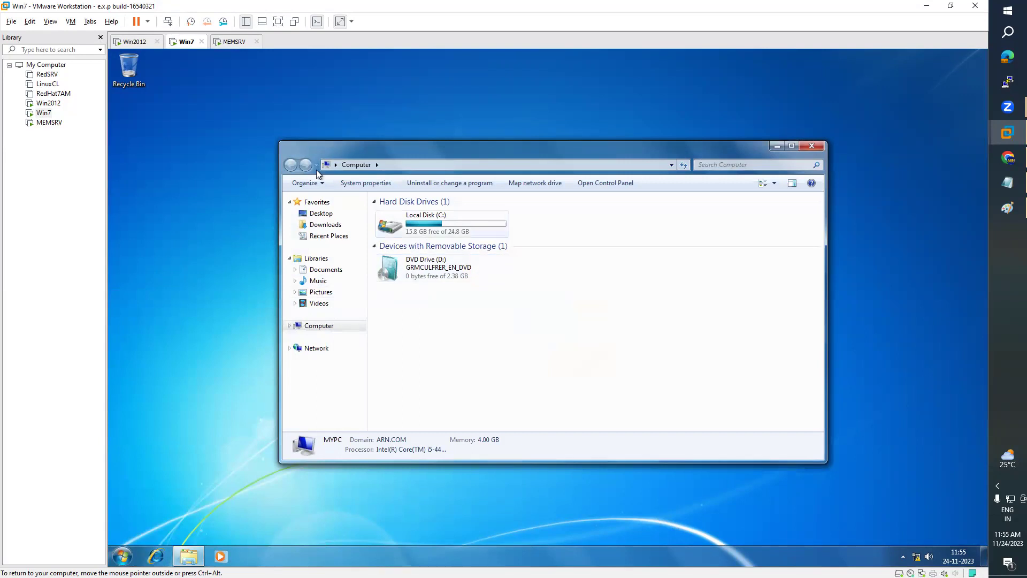
{"action": "left_click", "coordinate": [233, 42]}
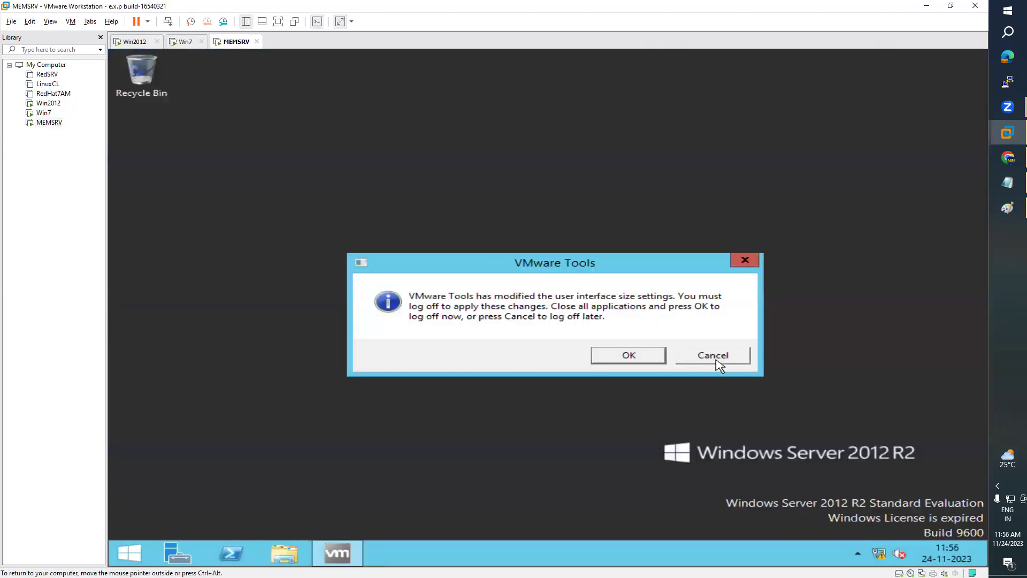
- Postpone the MEMSRV log-off notice, open This PC, and launch Server Manager
{"action": "left_click", "coordinate": [716, 358]}
{"action": "left_click", "coordinate": [130, 553]}
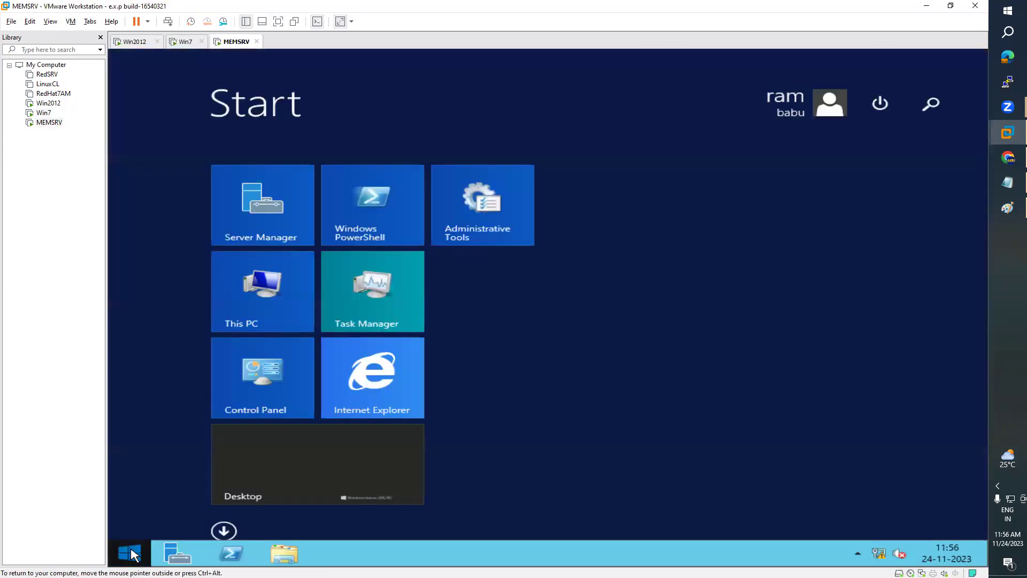
{"action": "left_click", "coordinate": [265, 319]}
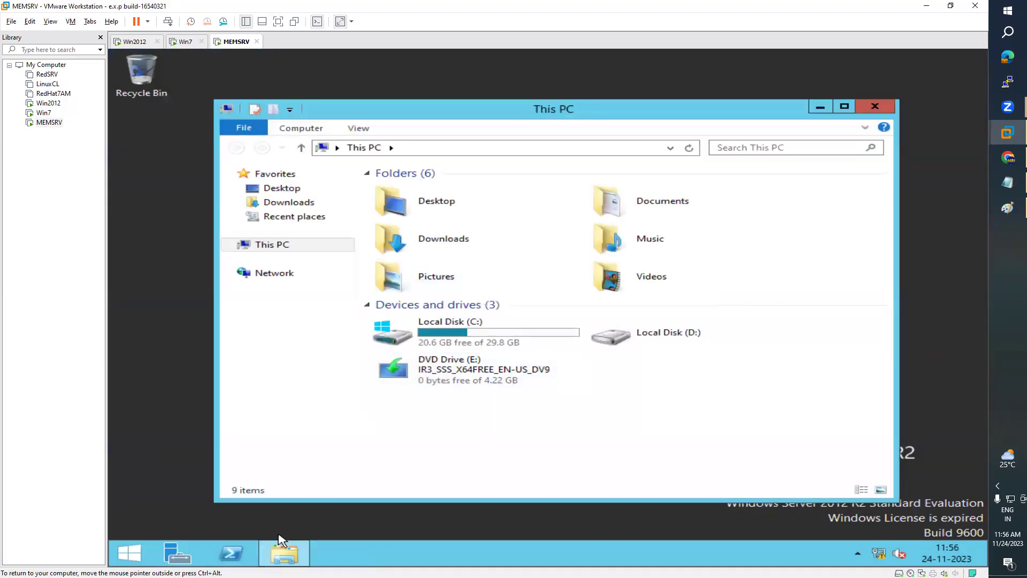
{"action": "left_click", "coordinate": [177, 553]}
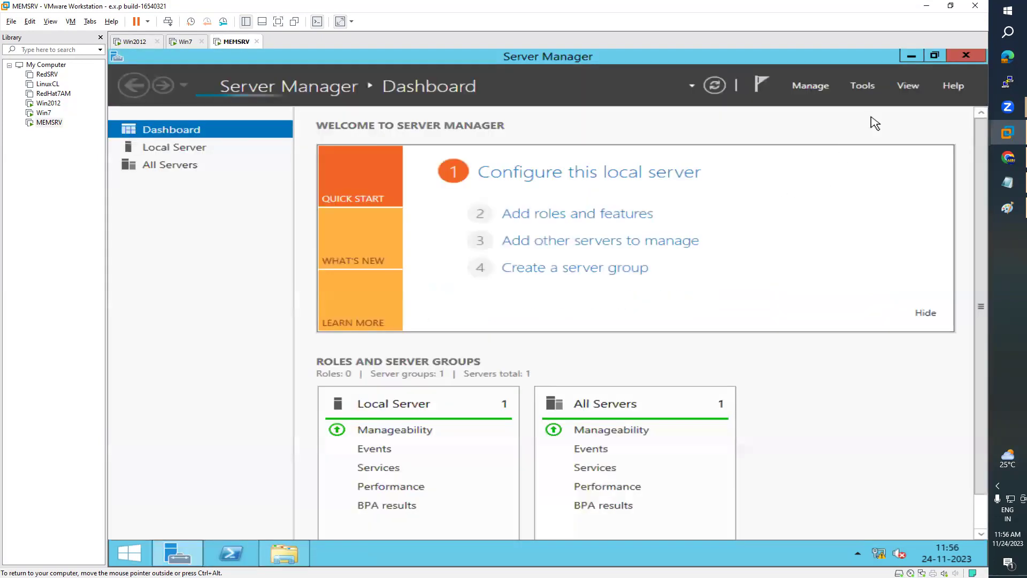
- Show Computer Management's local Users list (Administrator, Guest only), then open the Win7 Start menu
{"action": "left_click", "coordinate": [862, 86]}
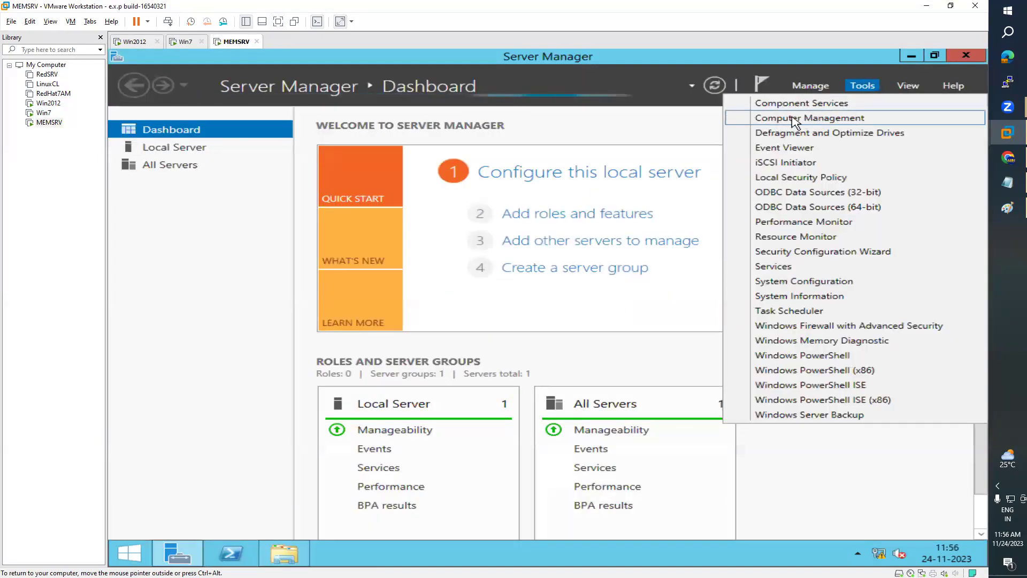
{"action": "left_click", "coordinate": [803, 118]}
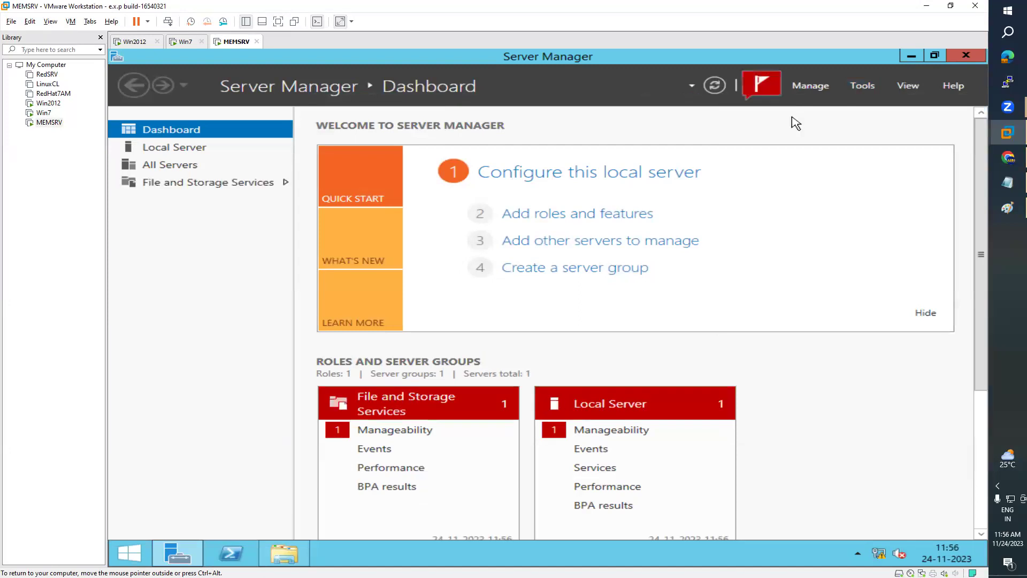
{"action": "left_click", "coordinate": [200, 184]}
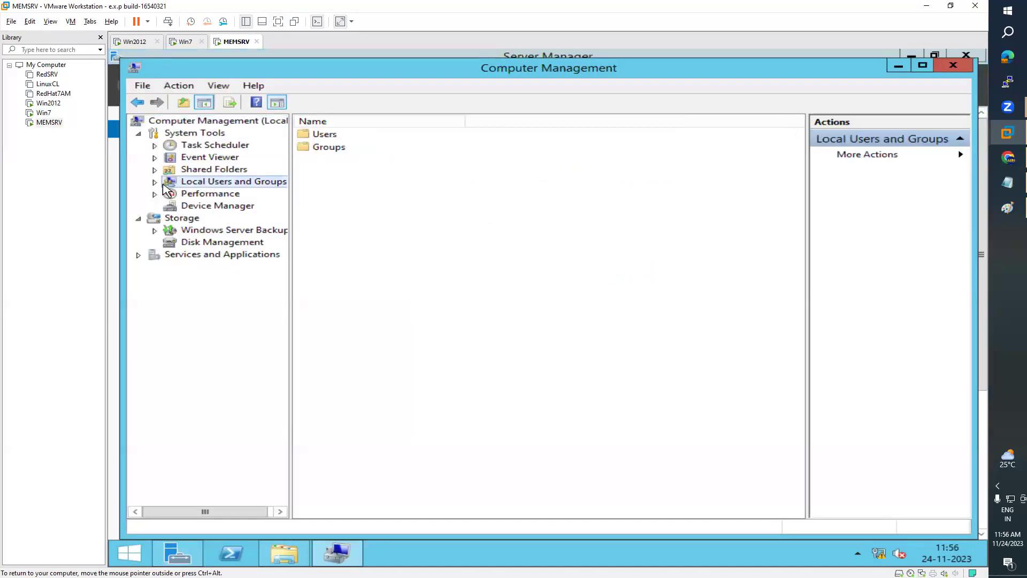
{"action": "left_click", "coordinate": [154, 182]}
{"action": "left_click", "coordinate": [208, 195]}
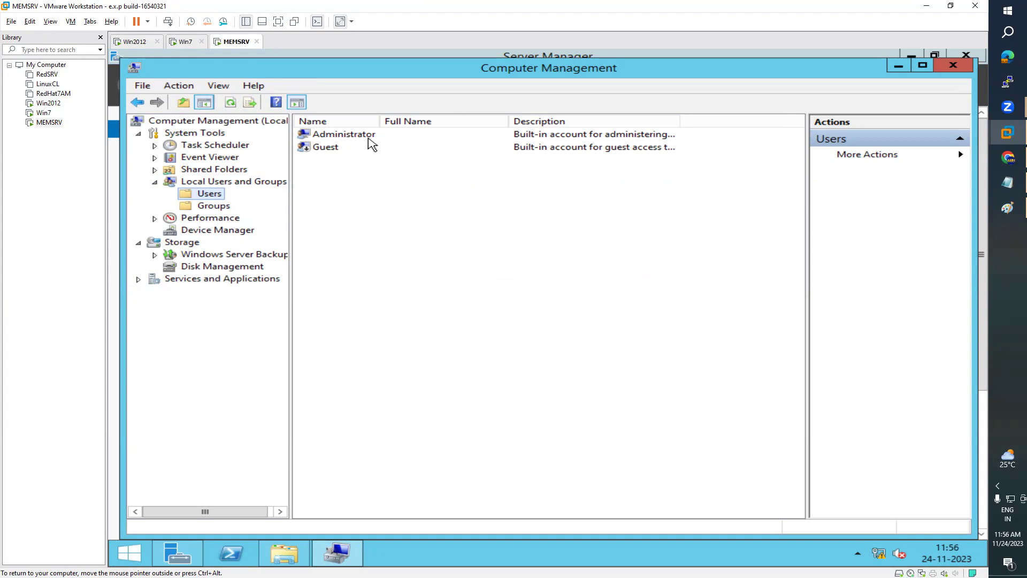
{"action": "left_click", "coordinate": [185, 41]}
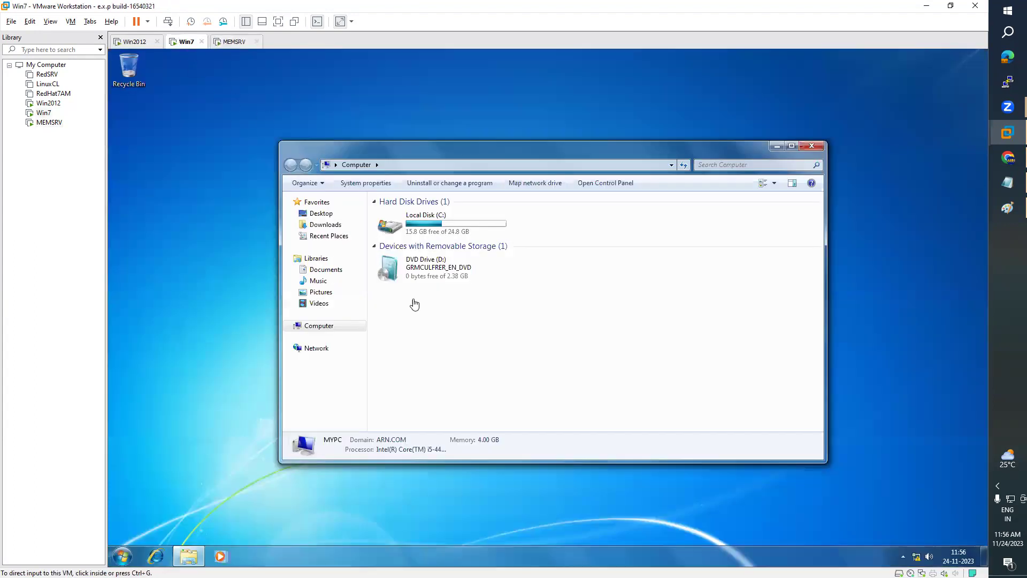
{"action": "left_click", "coordinate": [122, 556]}
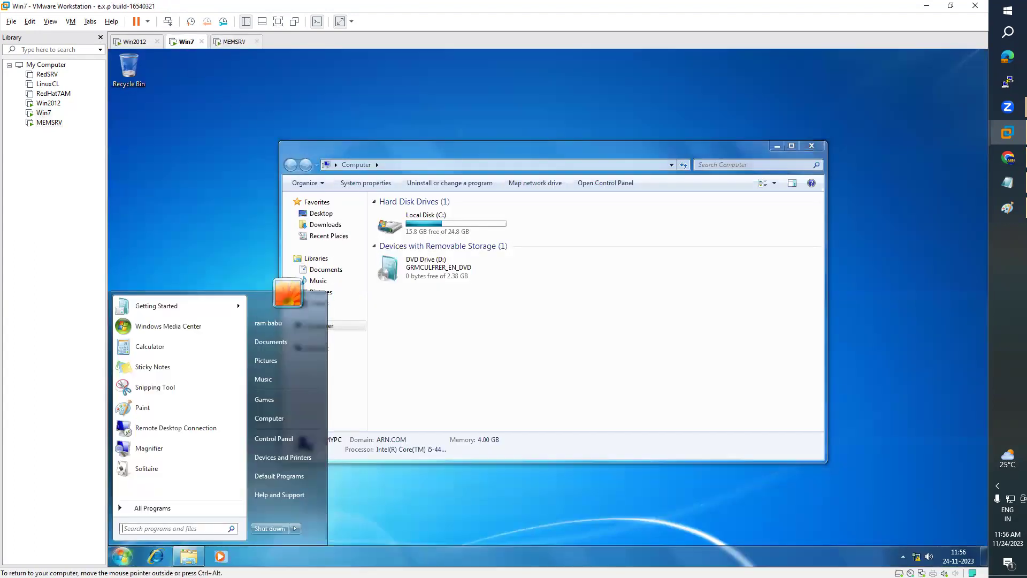
- Highlight the Local/Domain User definitions and AD DS logon steps in the notes, then bring up Win7
{"action": "left_click", "coordinate": [1008, 182]}
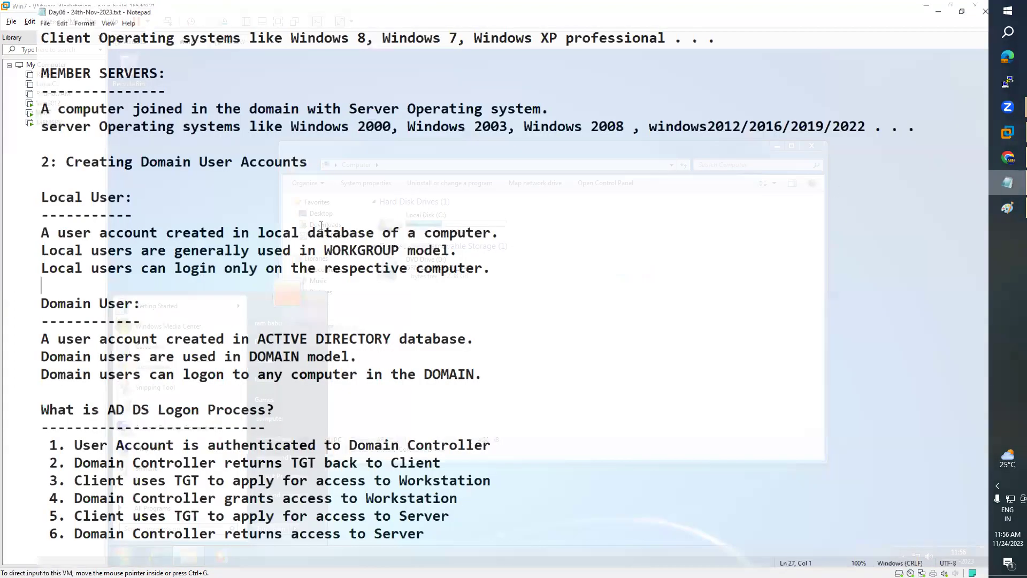
{"action": "left_click_drag", "start_coordinate": [5, 198], "coordinate": [461, 373]}
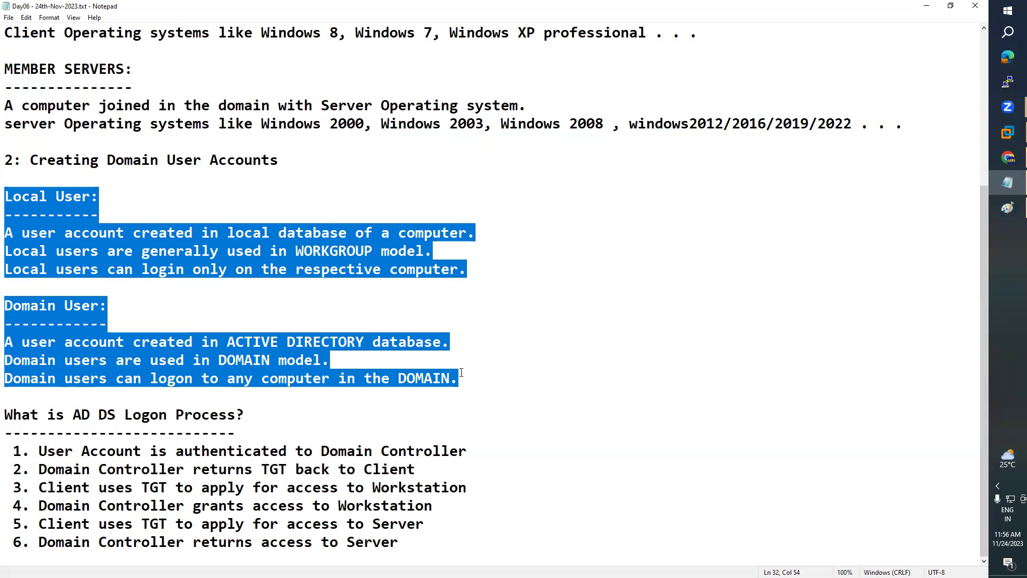
{"action": "left_click_drag", "start_coordinate": [5, 415], "coordinate": [432, 537]}
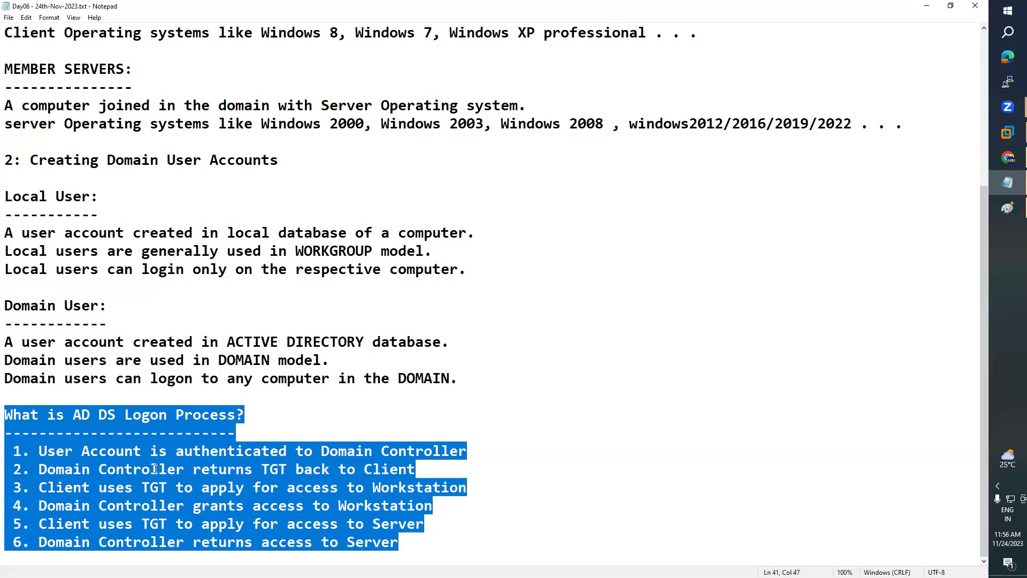
{"action": "left_click", "coordinate": [154, 468]}
{"action": "left_click", "coordinate": [1006, 135]}
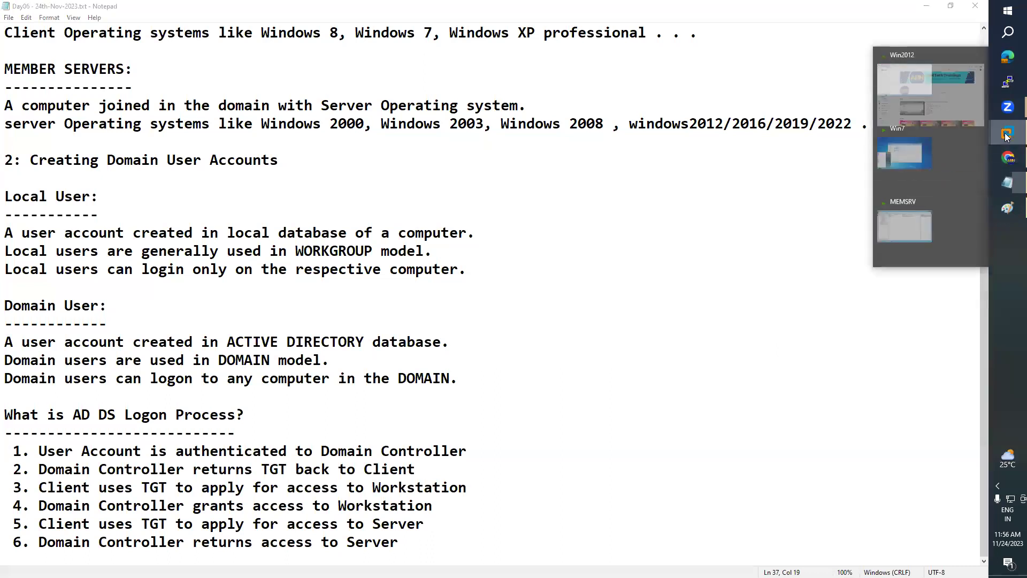
{"action": "left_click", "coordinate": [957, 153]}
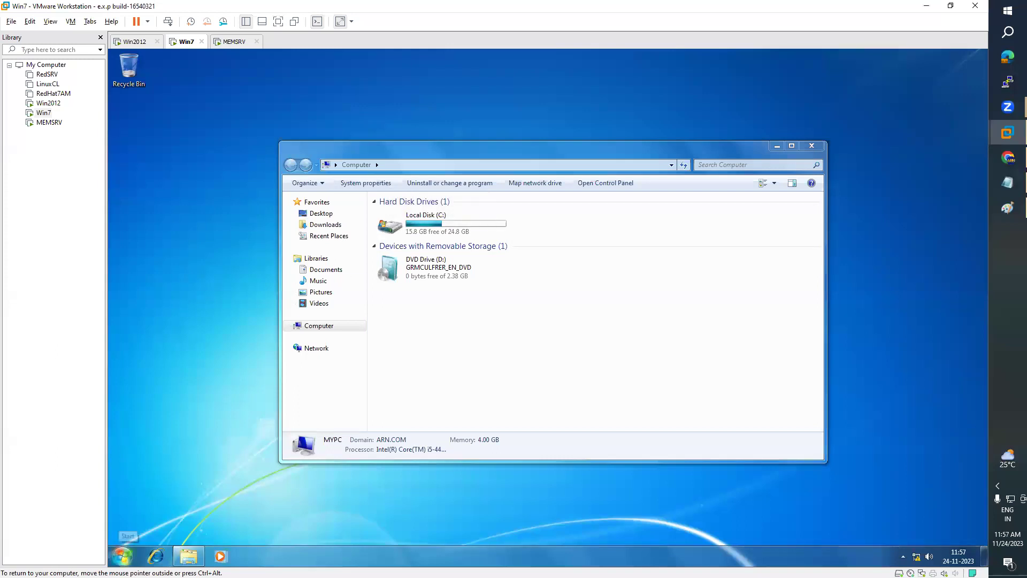
- Check the signed-in domain user in the Win7 Start menu, toggling between Win2012 and Win7
{"action": "left_click", "coordinate": [123, 556]}
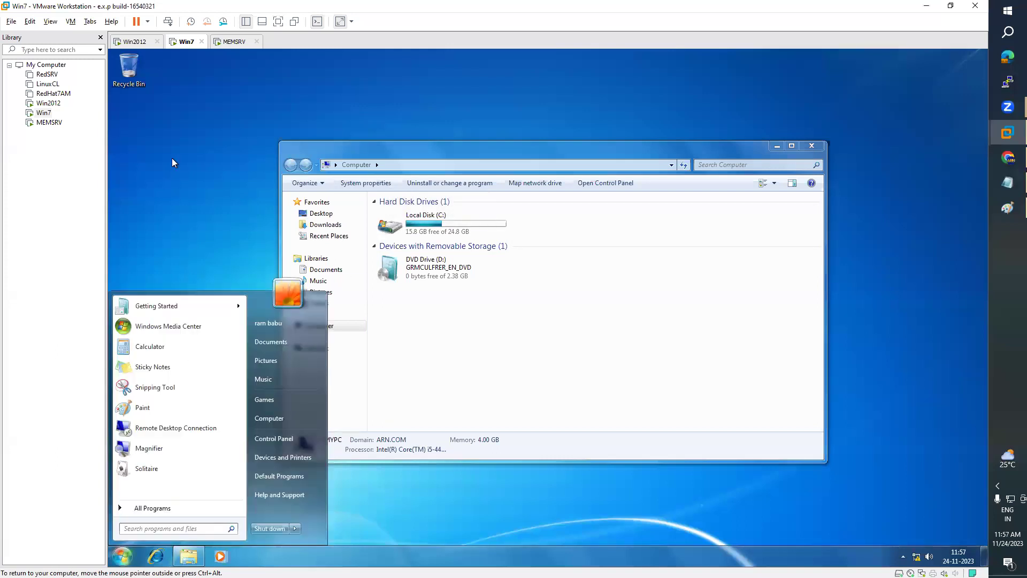
{"action": "left_click", "coordinate": [172, 159]}
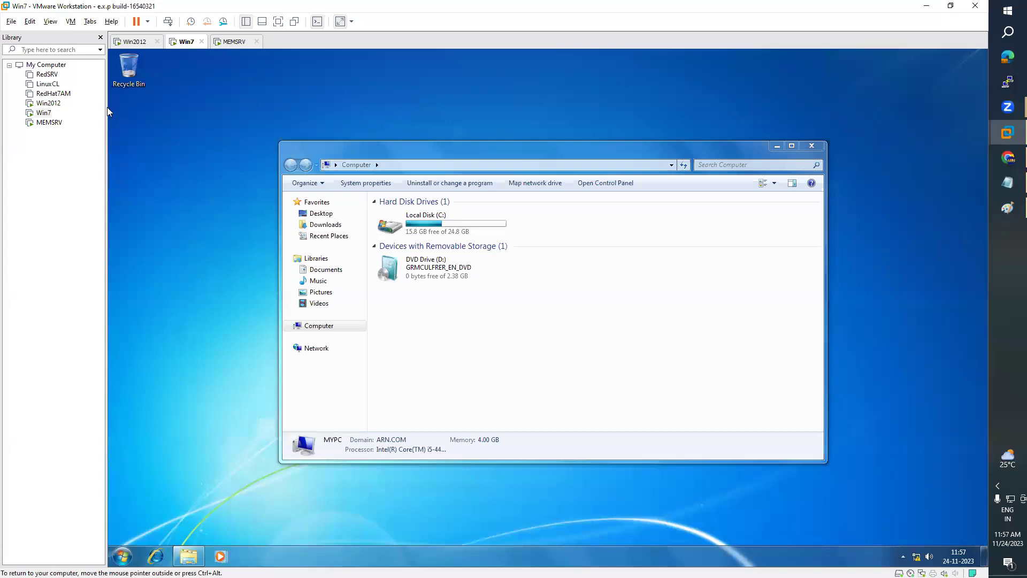
{"action": "left_click", "coordinate": [48, 103]}
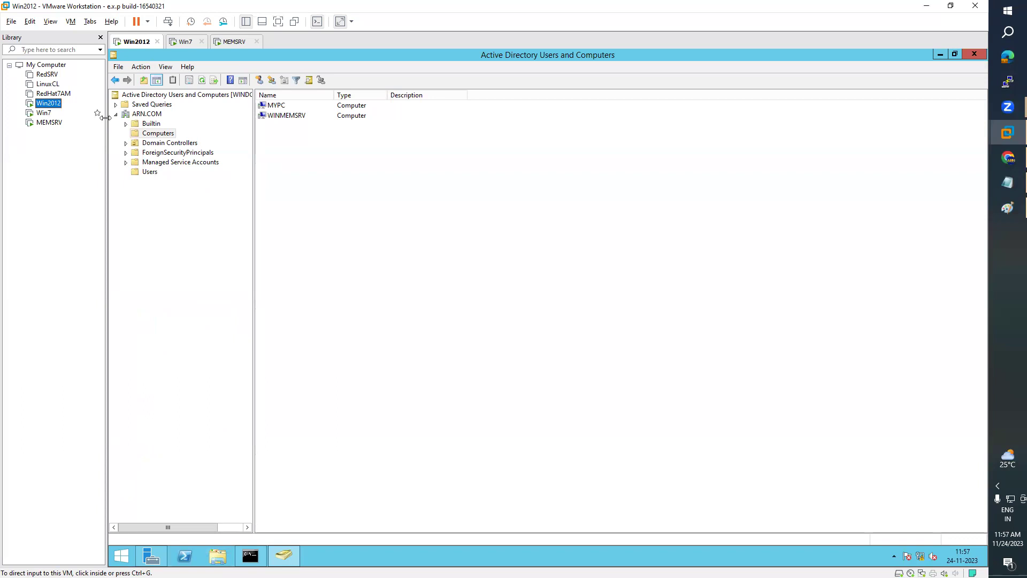
{"action": "left_click", "coordinate": [44, 115]}
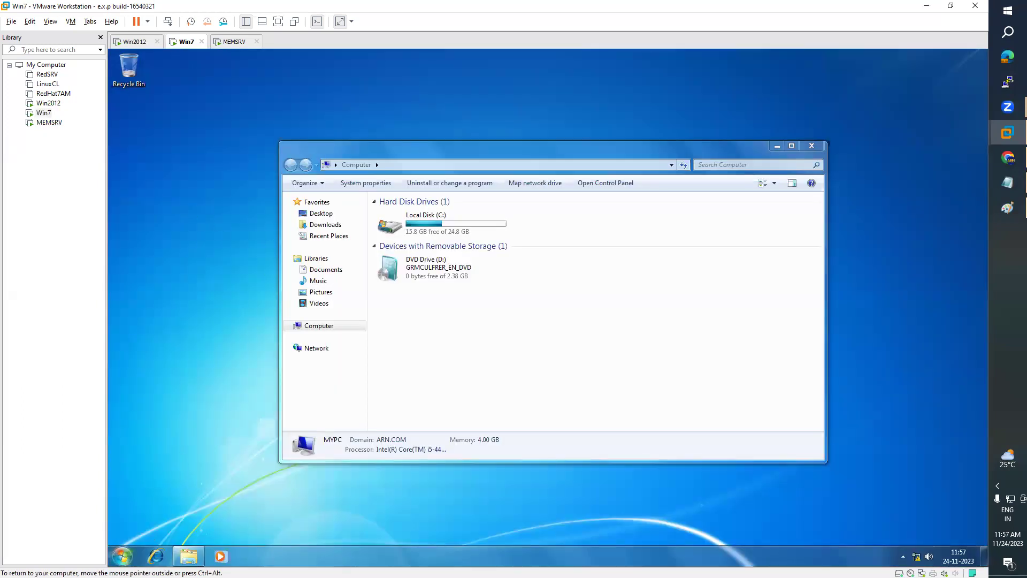
{"action": "left_click", "coordinate": [122, 556]}
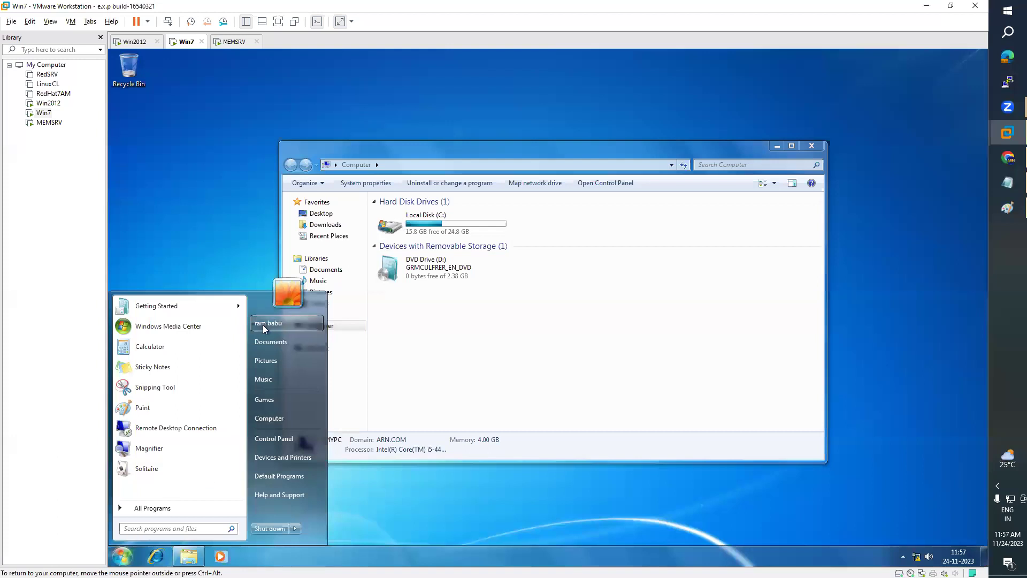
{"action": "left_click", "coordinate": [157, 169]}
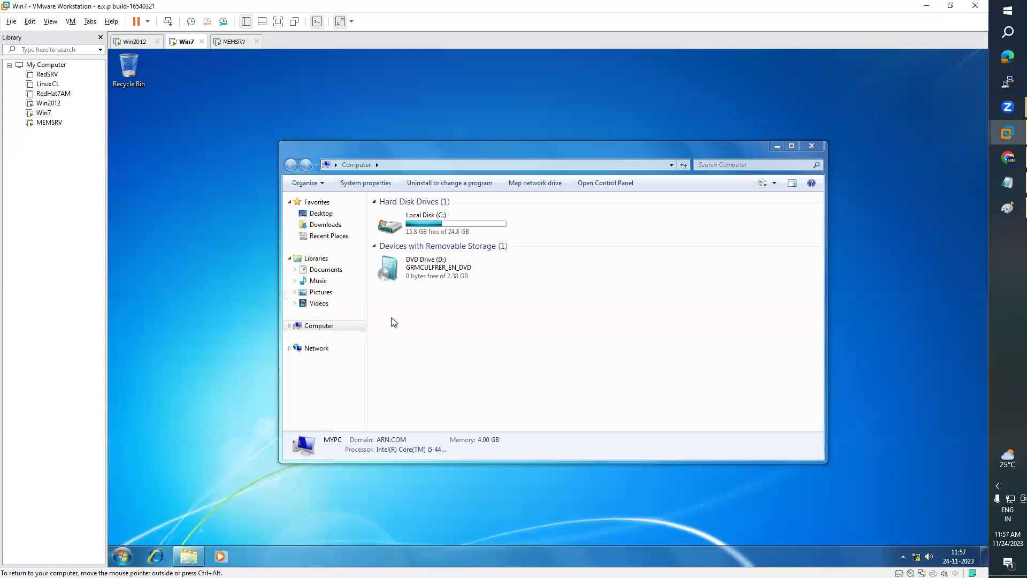
{"action": "left_click", "coordinate": [55, 106]}
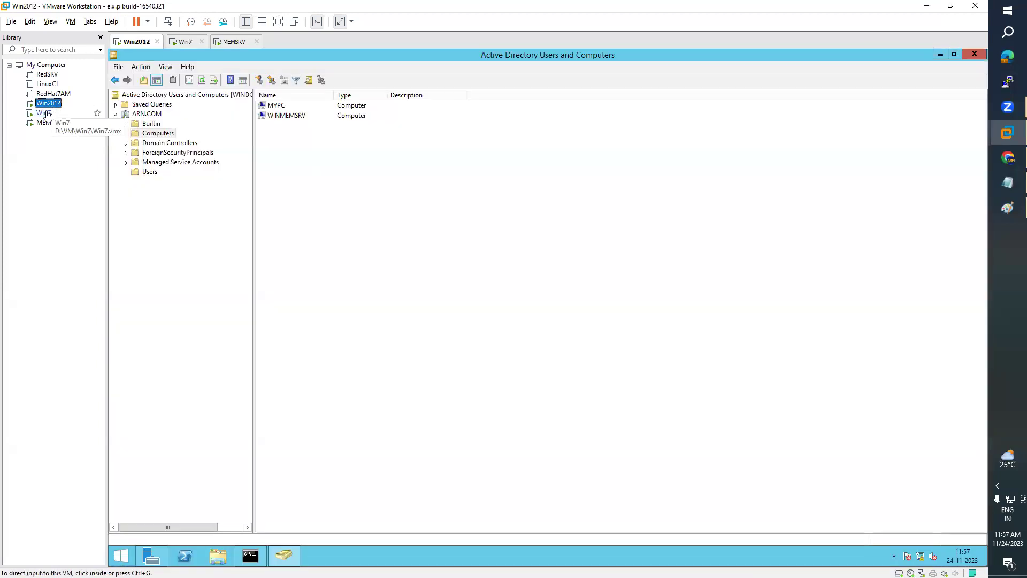
{"action": "left_click", "coordinate": [44, 113]}
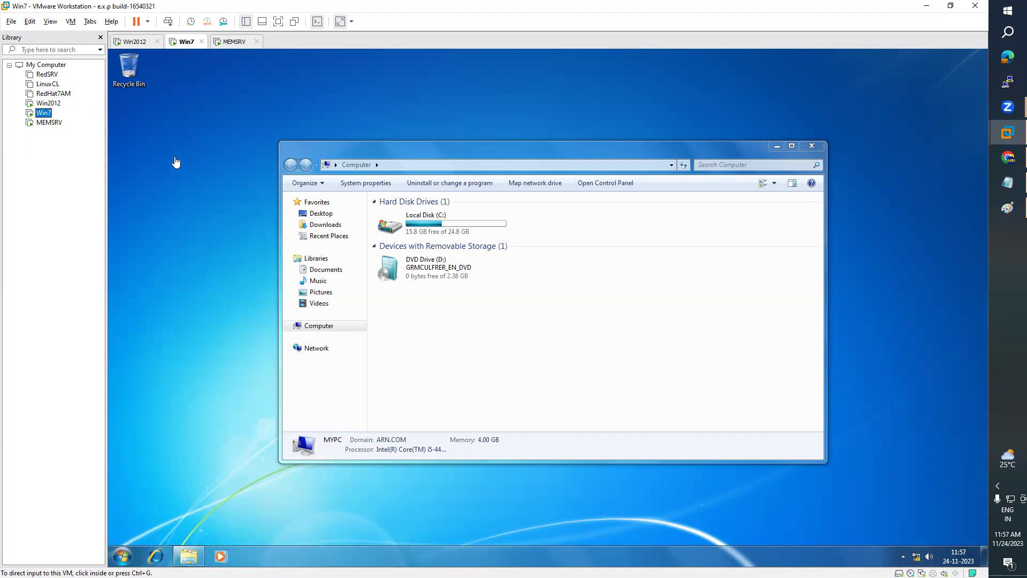
{"action": "left_click", "coordinate": [123, 556]}
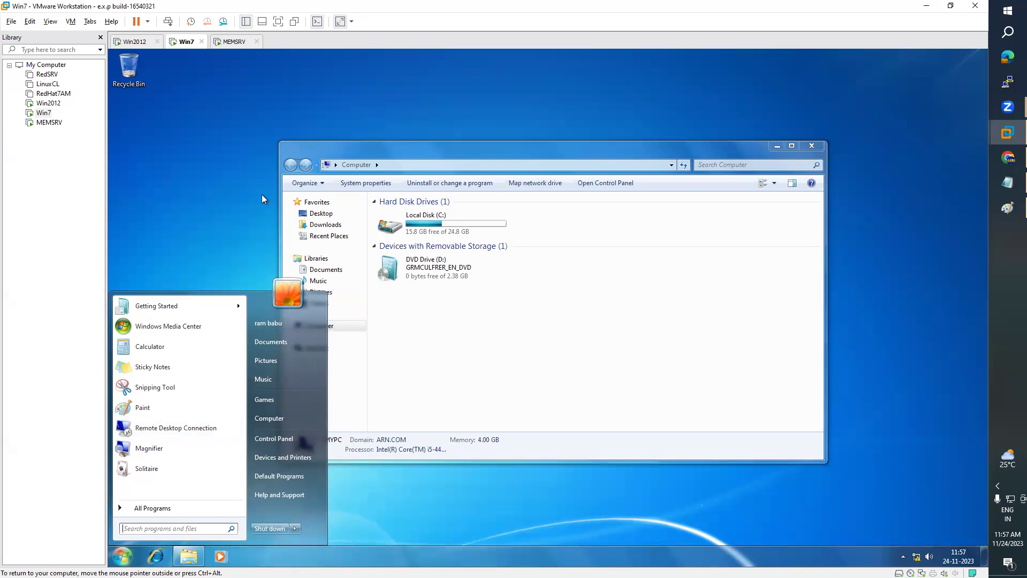
{"action": "left_click", "coordinate": [232, 197]}
- Highlight the AD DS logon process steps in the notes, then scroll back to the top
{"action": "left_click", "coordinate": [1007, 182]}
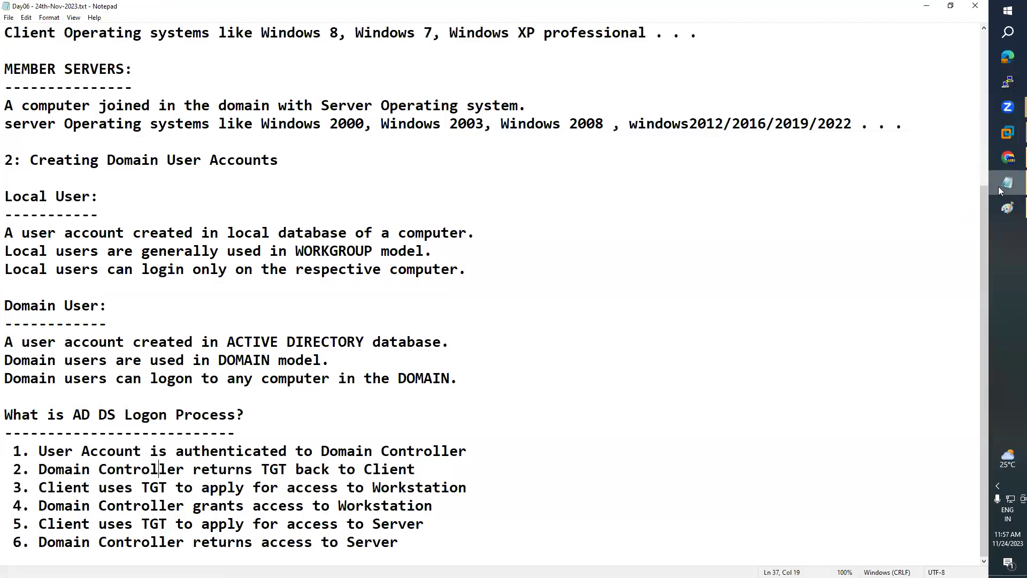
{"action": "left_click_drag", "start_coordinate": [427, 544], "coordinate": [6, 419]}
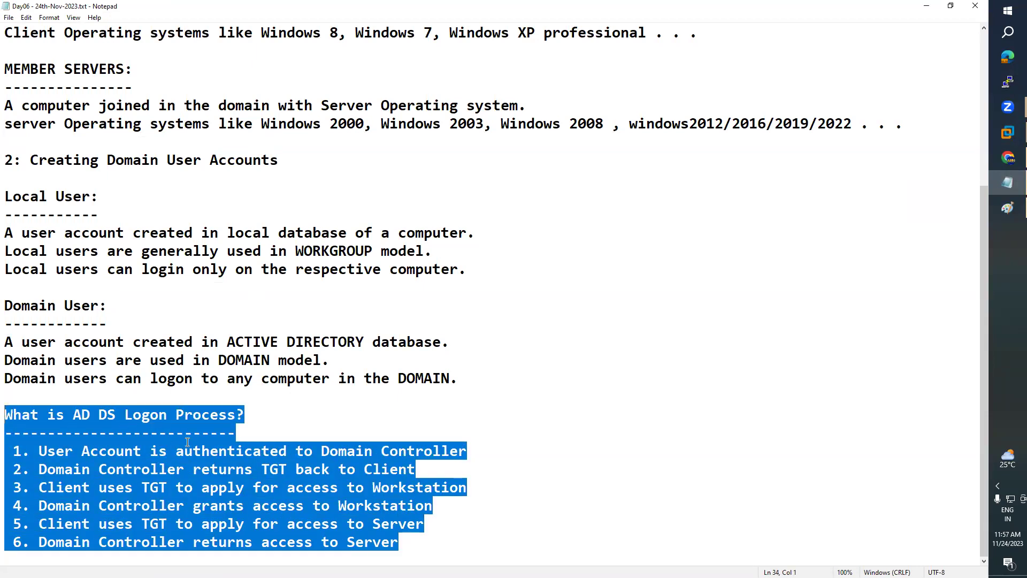
{"action": "left_click", "coordinate": [396, 486]}
{"action": "left_click_drag", "start_coordinate": [399, 542], "coordinate": [5, 412]}
{"action": "left_click", "coordinate": [676, 237]}
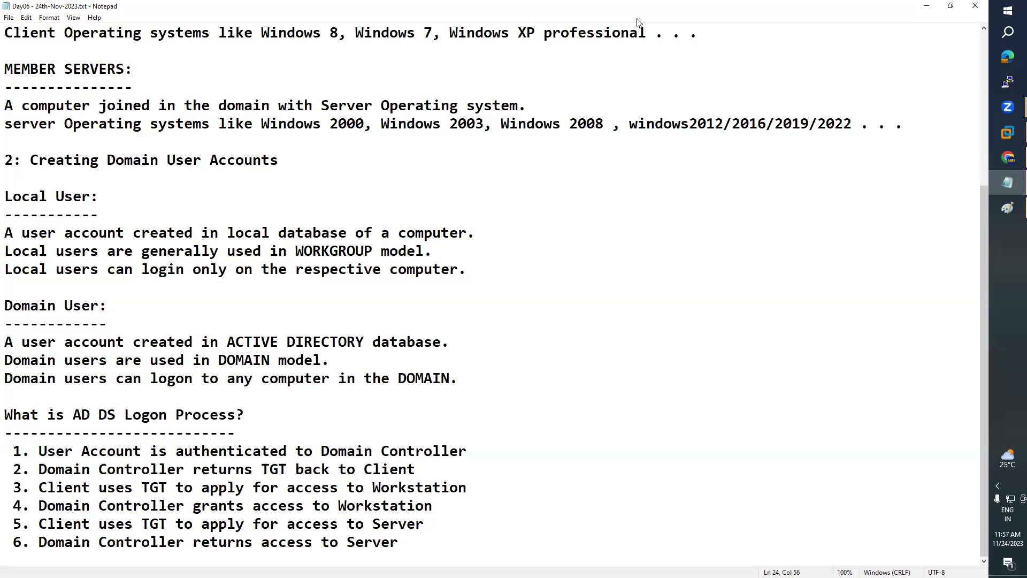
{"action": "scroll", "coordinate": [917, 160], "scroll_direction": "up", "scroll_amount": 4}
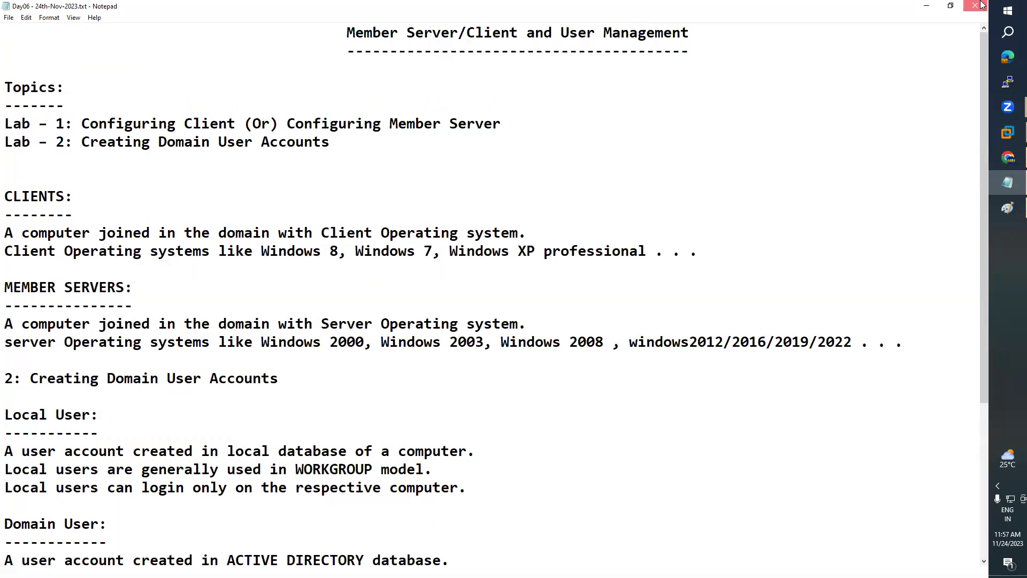
- Close the Win7 Computer window and minimize the unsaved Paint domain diagram instead of closing it
{"action": "left_click", "coordinate": [1008, 132]}
{"action": "left_click", "coordinate": [813, 146]}
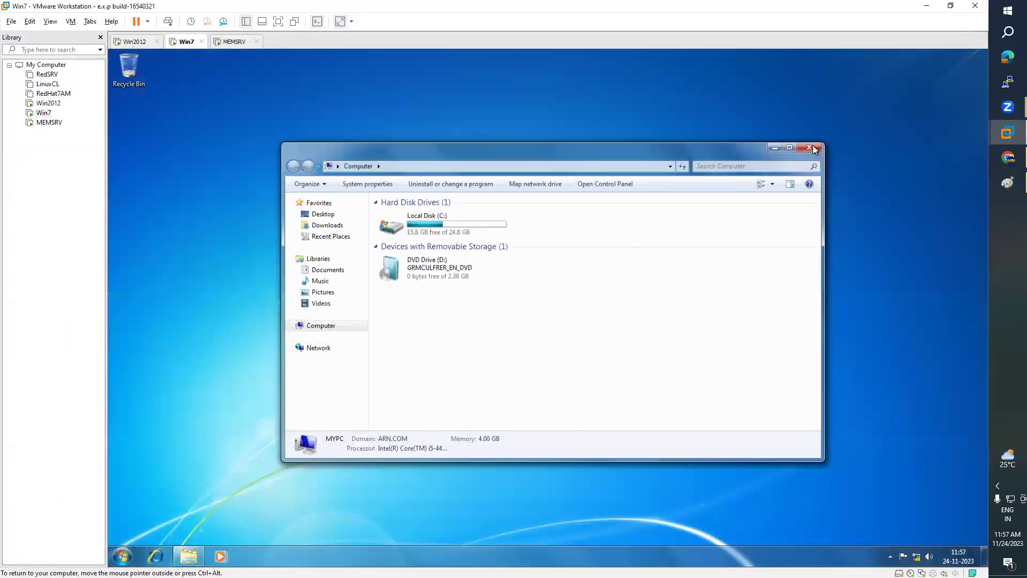
{"action": "left_click", "coordinate": [1010, 189]}
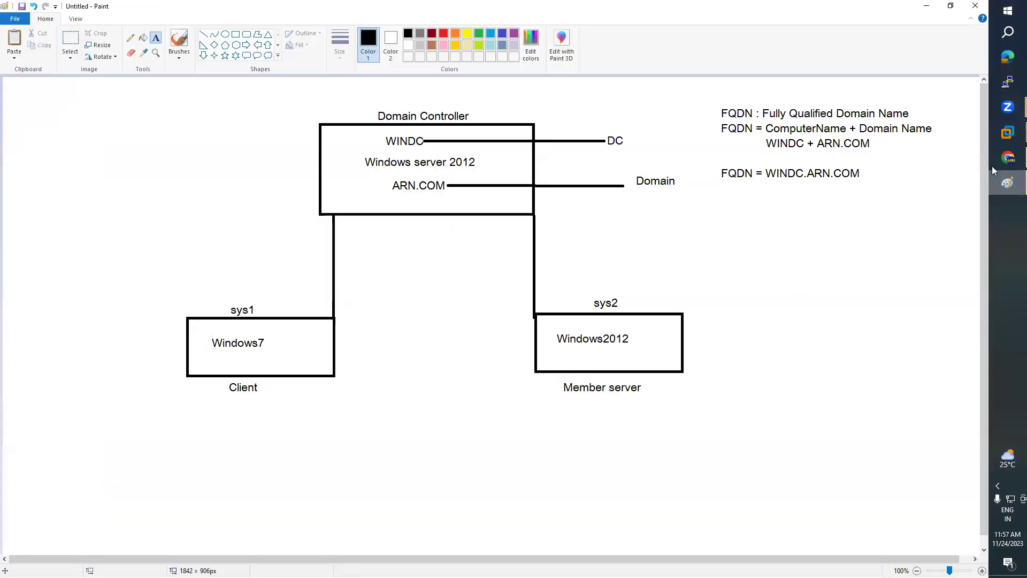
{"action": "left_click", "coordinate": [974, 5]}
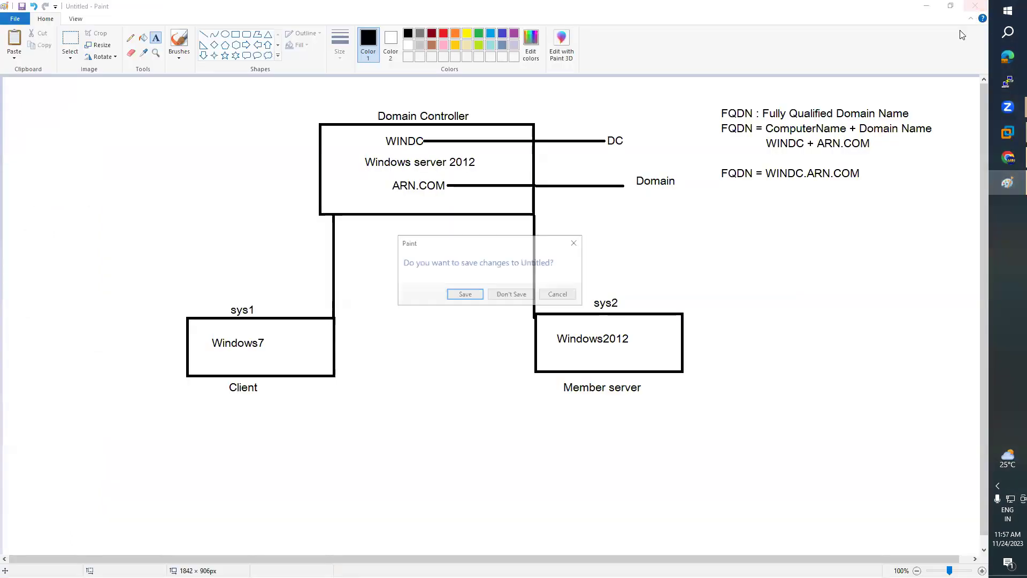
{"action": "left_click", "coordinate": [566, 295]}
{"action": "left_click", "coordinate": [926, 5]}
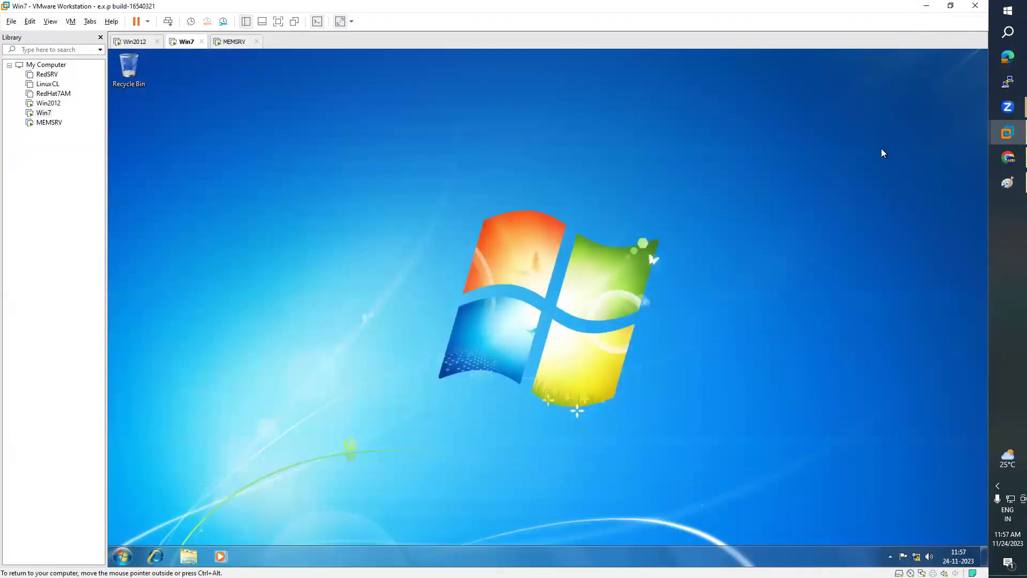
- Flip between the Win2012 domain controller, Win7 client and MEMSRV VMs to check each machine
{"action": "left_click", "coordinate": [140, 42]}
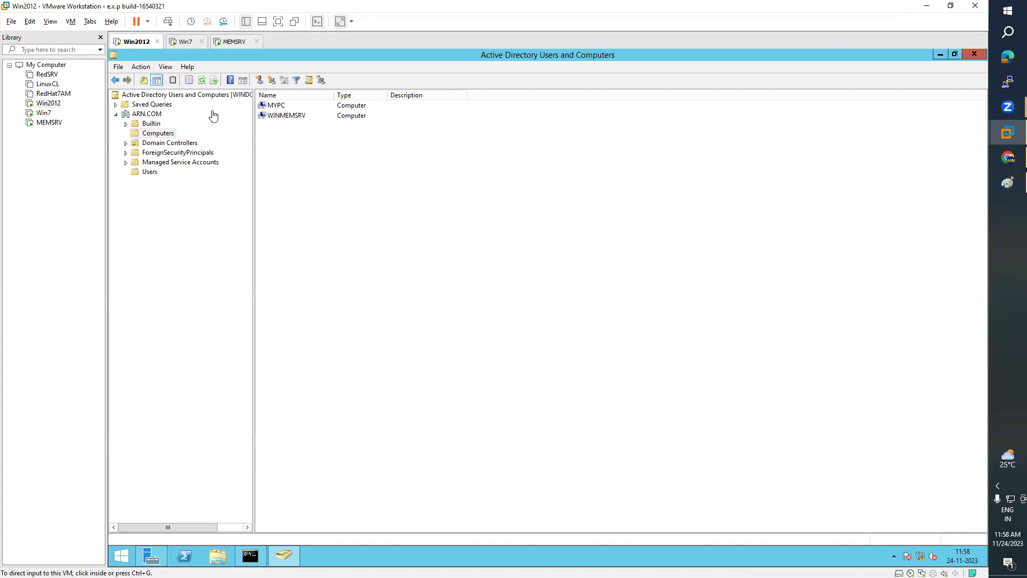
{"action": "left_click", "coordinate": [178, 42]}
{"action": "left_click", "coordinate": [140, 45]}
{"action": "left_click", "coordinate": [187, 46]}
{"action": "left_click", "coordinate": [236, 43]}
{"action": "left_click", "coordinate": [179, 48]}
{"action": "left_click", "coordinate": [135, 47]}
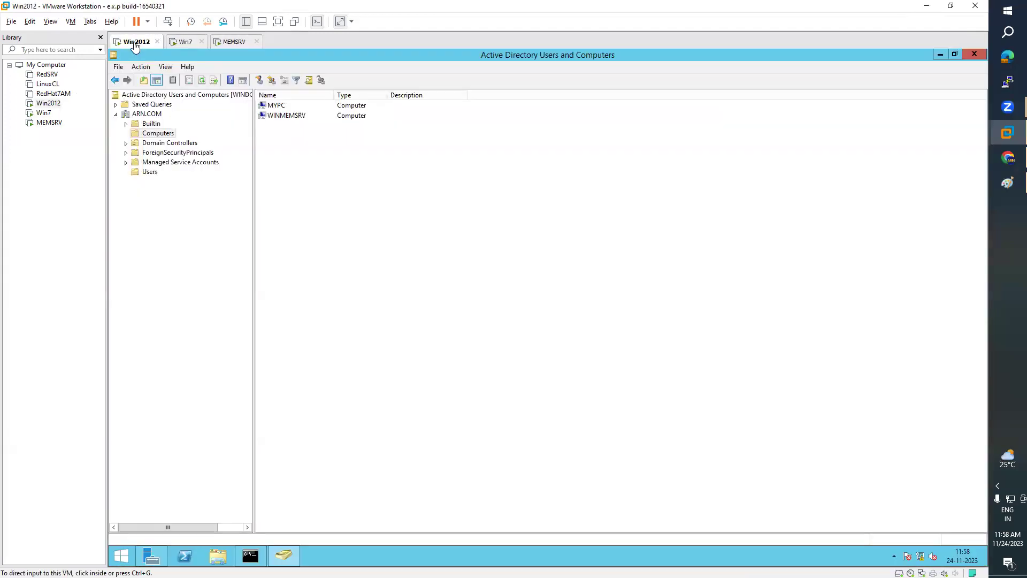
{"action": "left_click", "coordinate": [185, 48]}
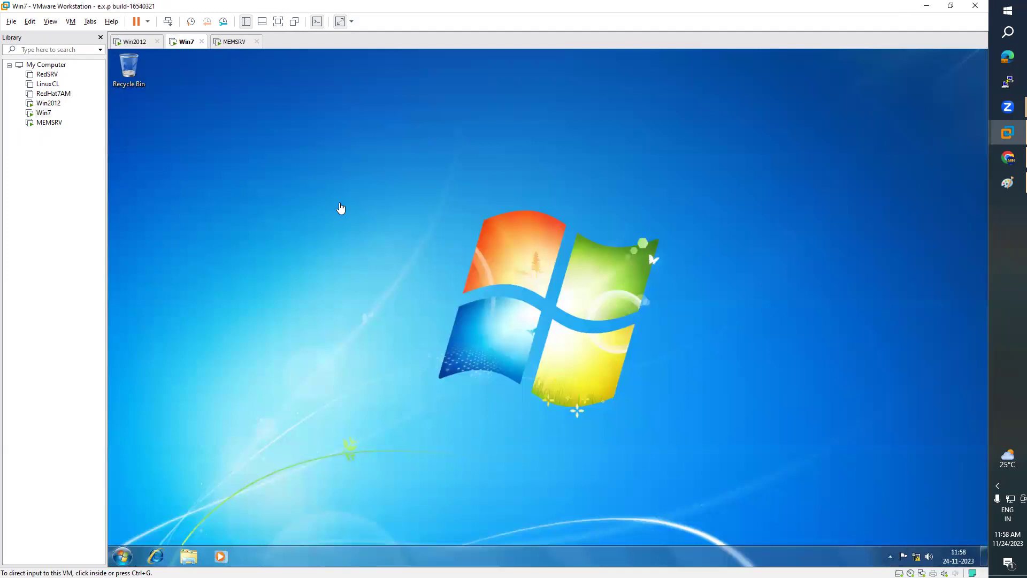
{"action": "left_click", "coordinate": [132, 42]}
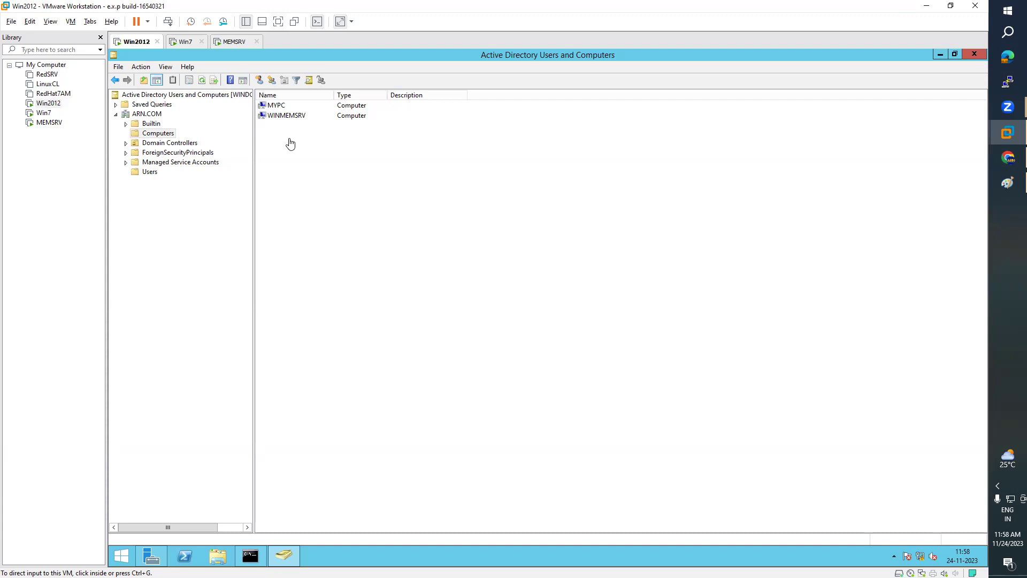
{"action": "left_click", "coordinate": [188, 43]}
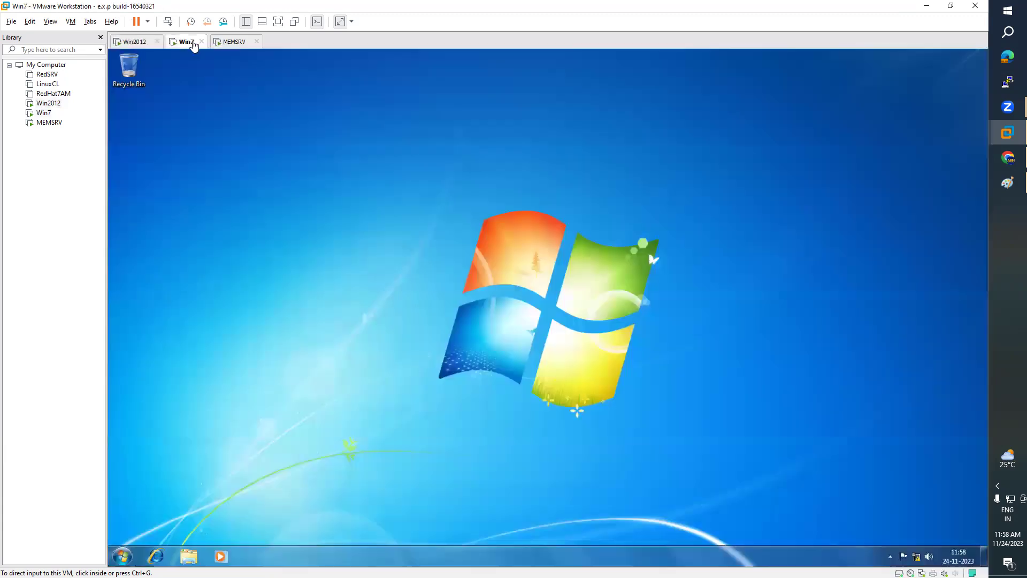
- On the MEMSRV member server, close Computer Management and Server Manager, leaving This PC open
{"action": "left_click", "coordinate": [231, 43]}
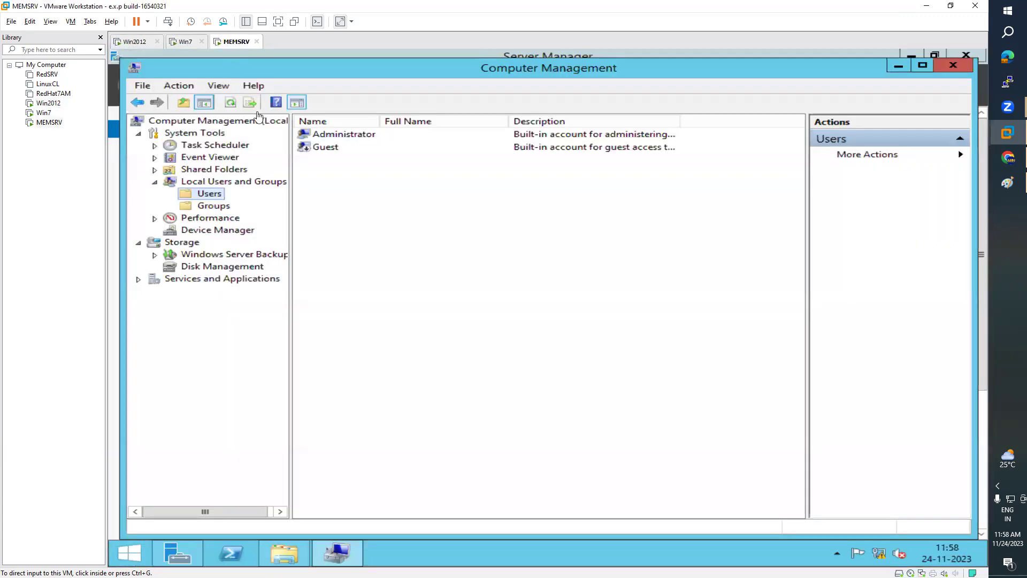
{"action": "left_click", "coordinate": [953, 66]}
{"action": "left_click", "coordinate": [964, 53]}
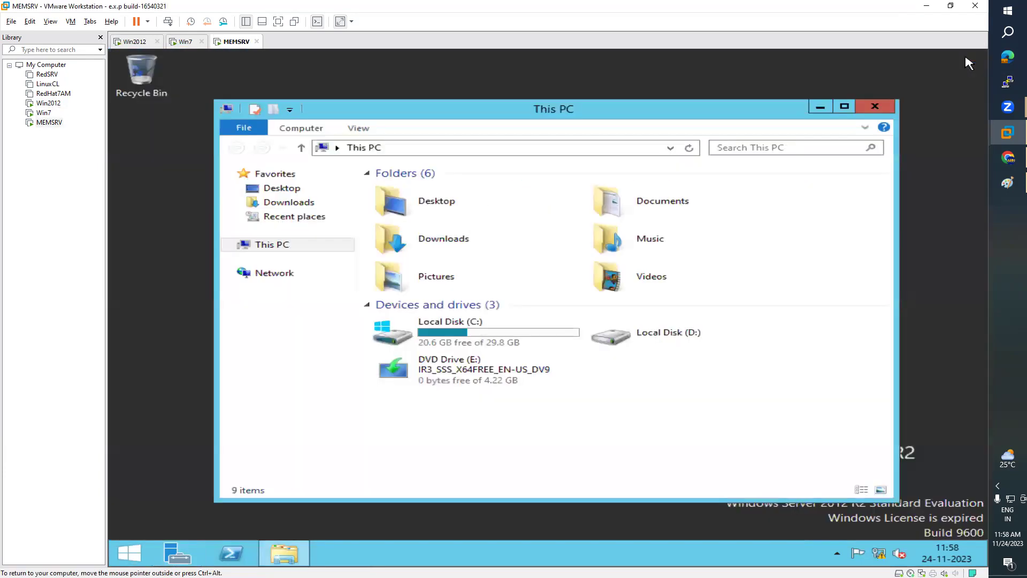